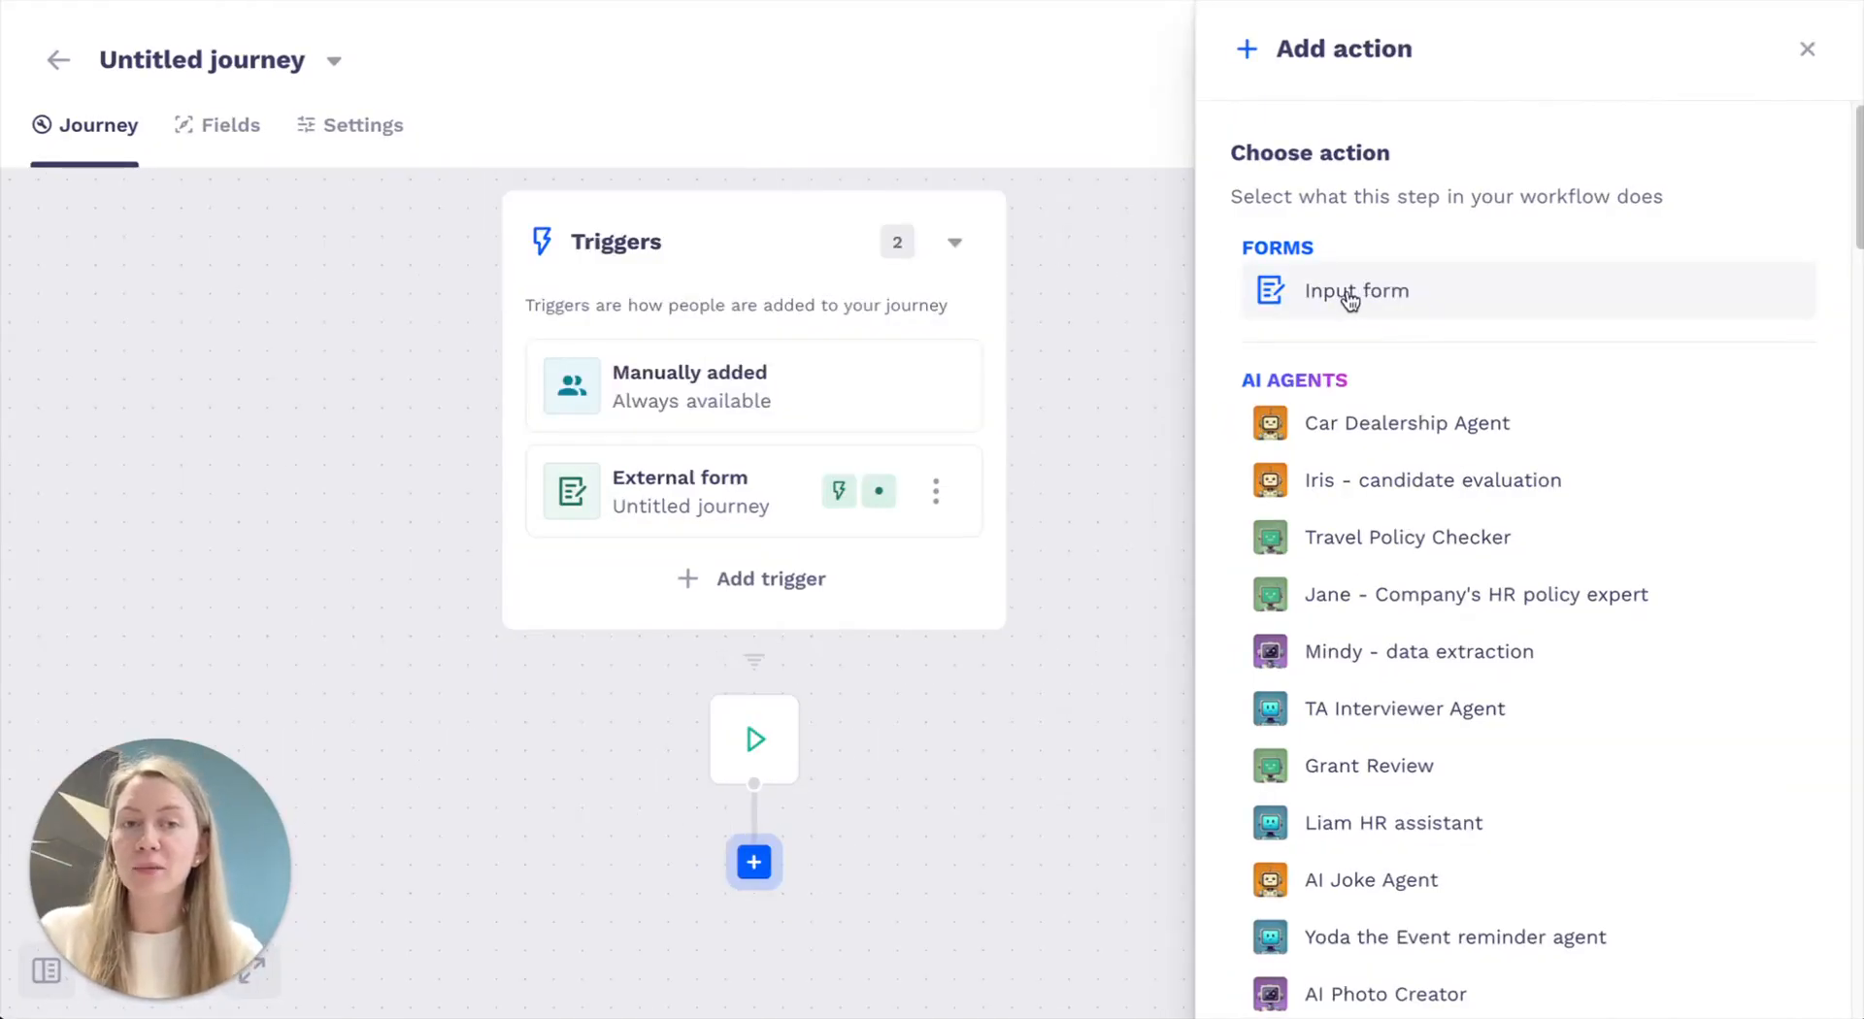
Add an Input form action after the journey's start node and create a new form for it
drag(929, 820, 838, 594)
scroll(778, 677, up, 3)
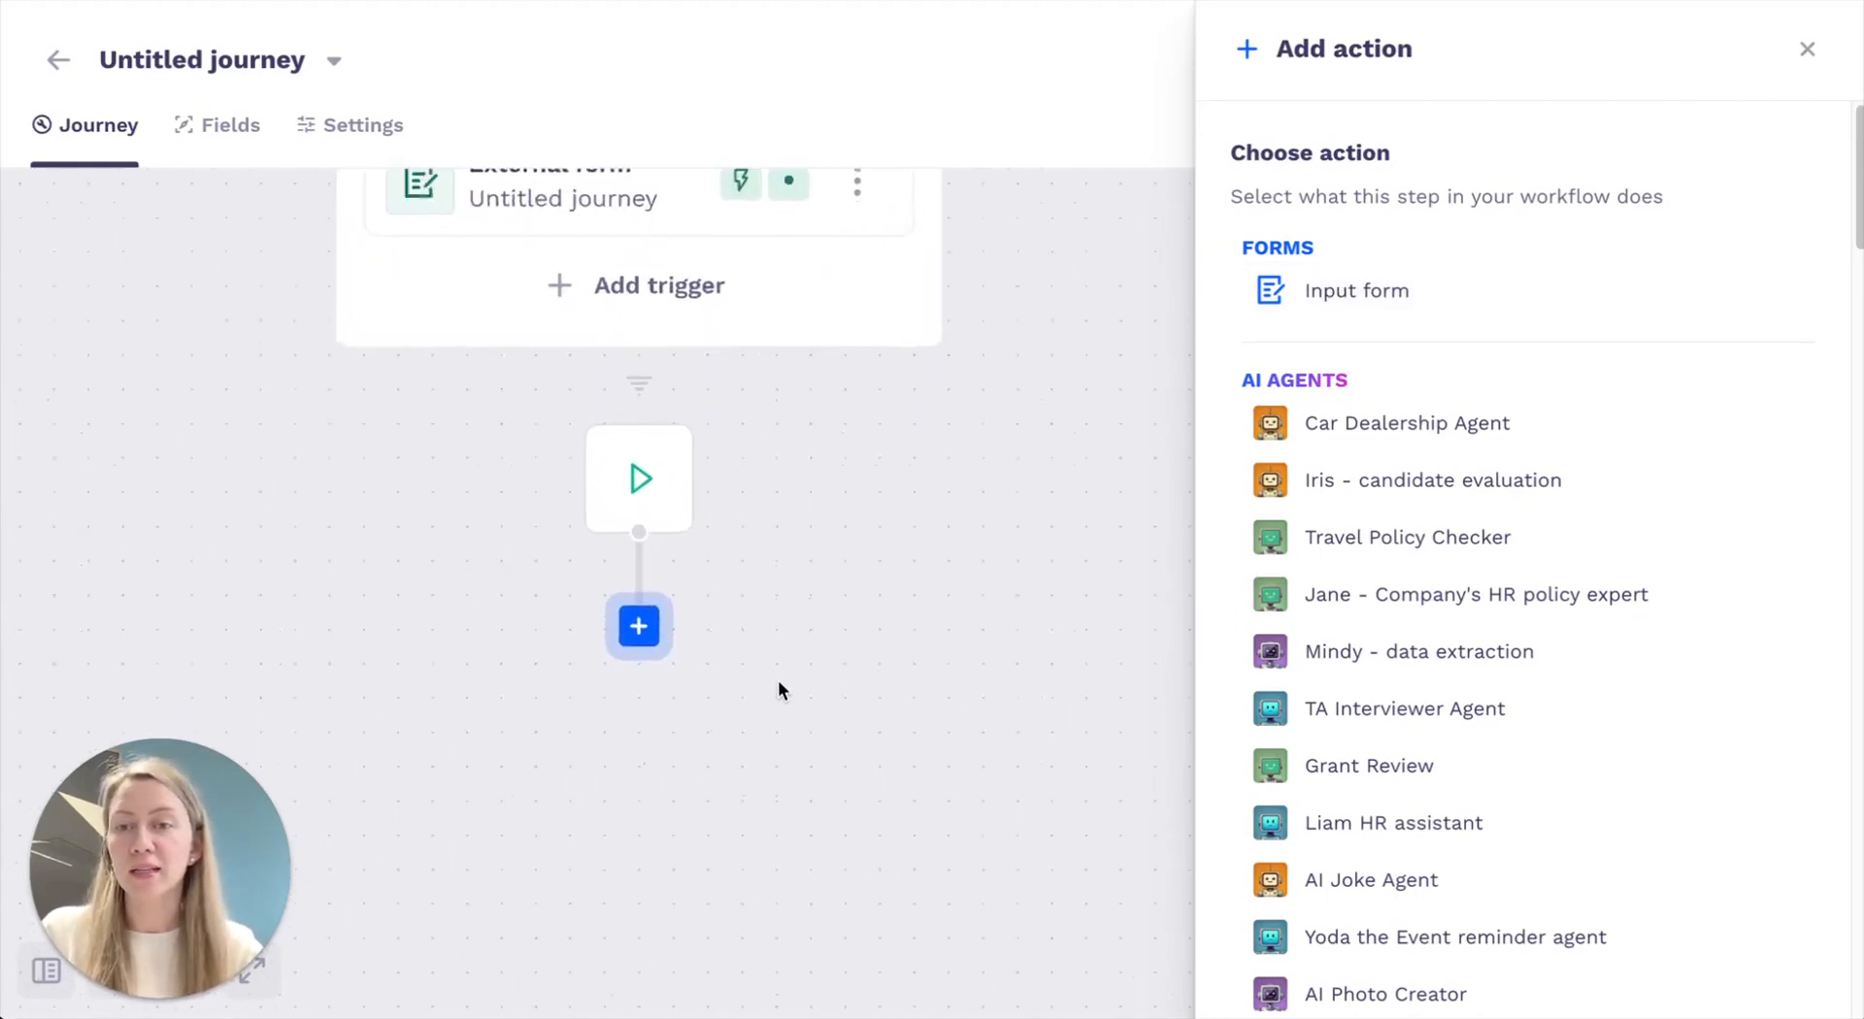
drag(778, 682, 838, 617)
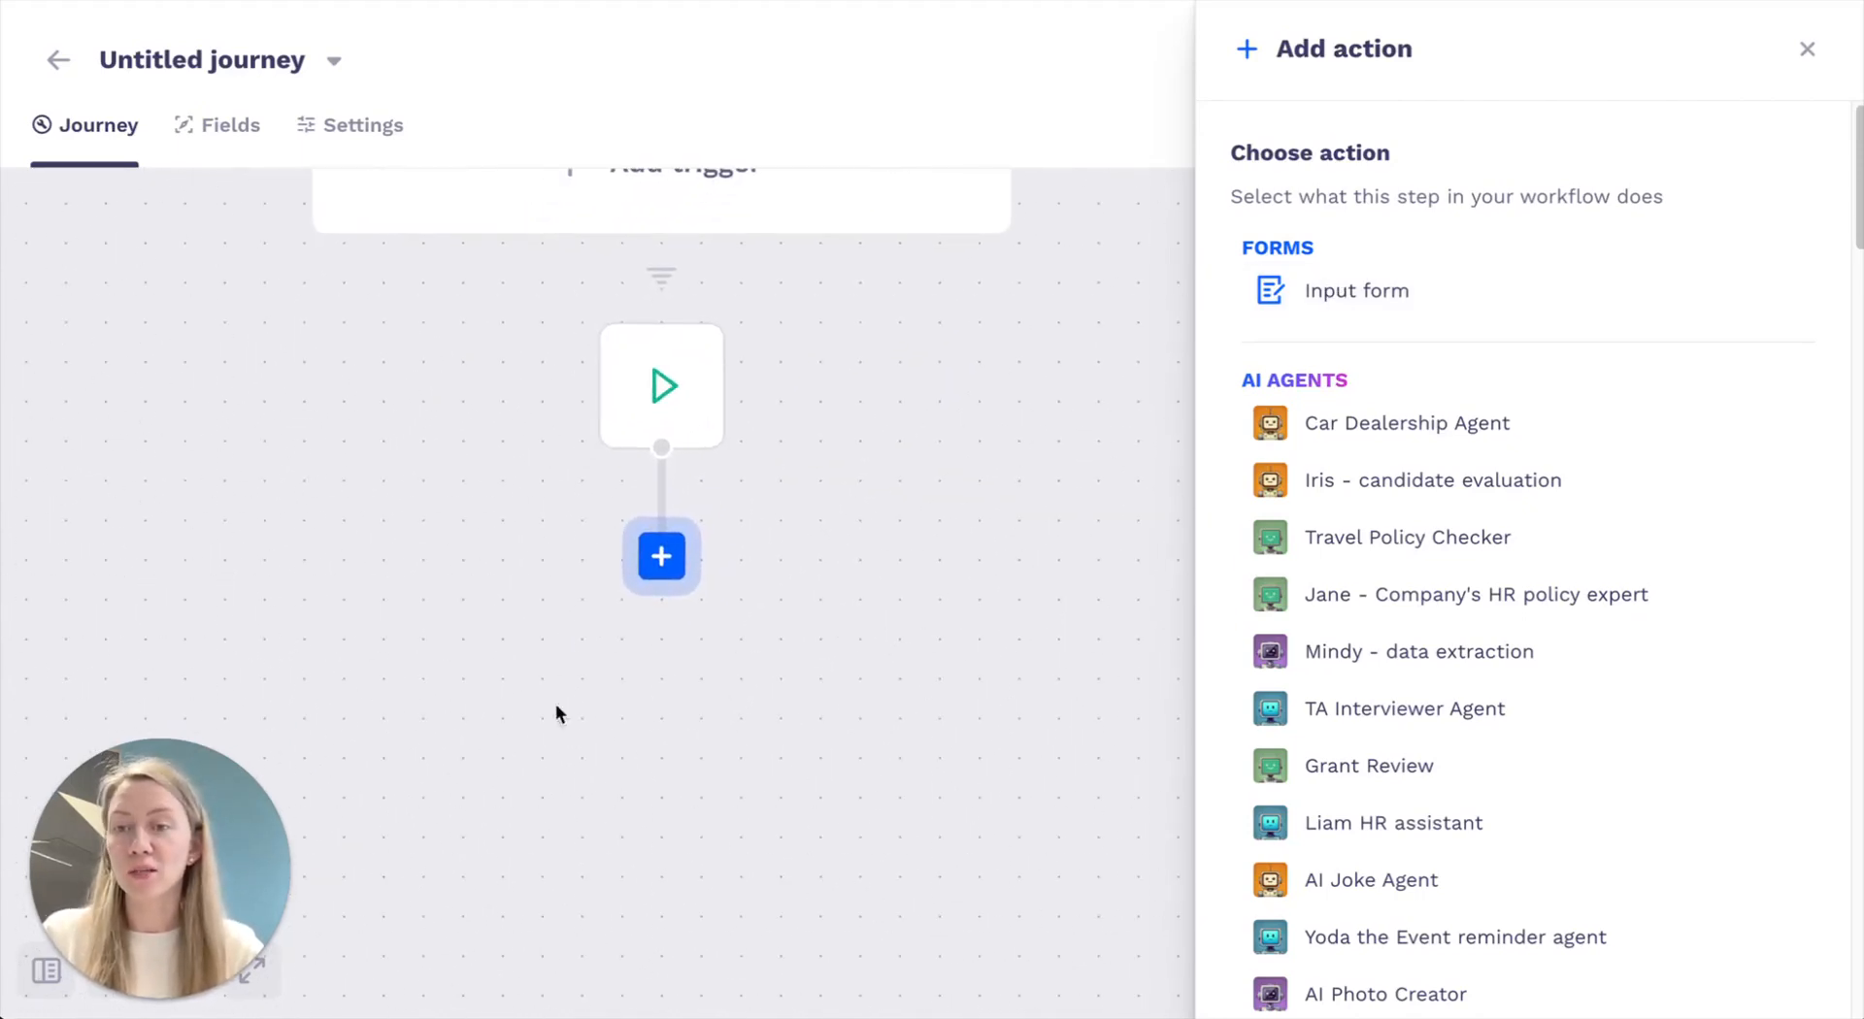
click(1449, 303)
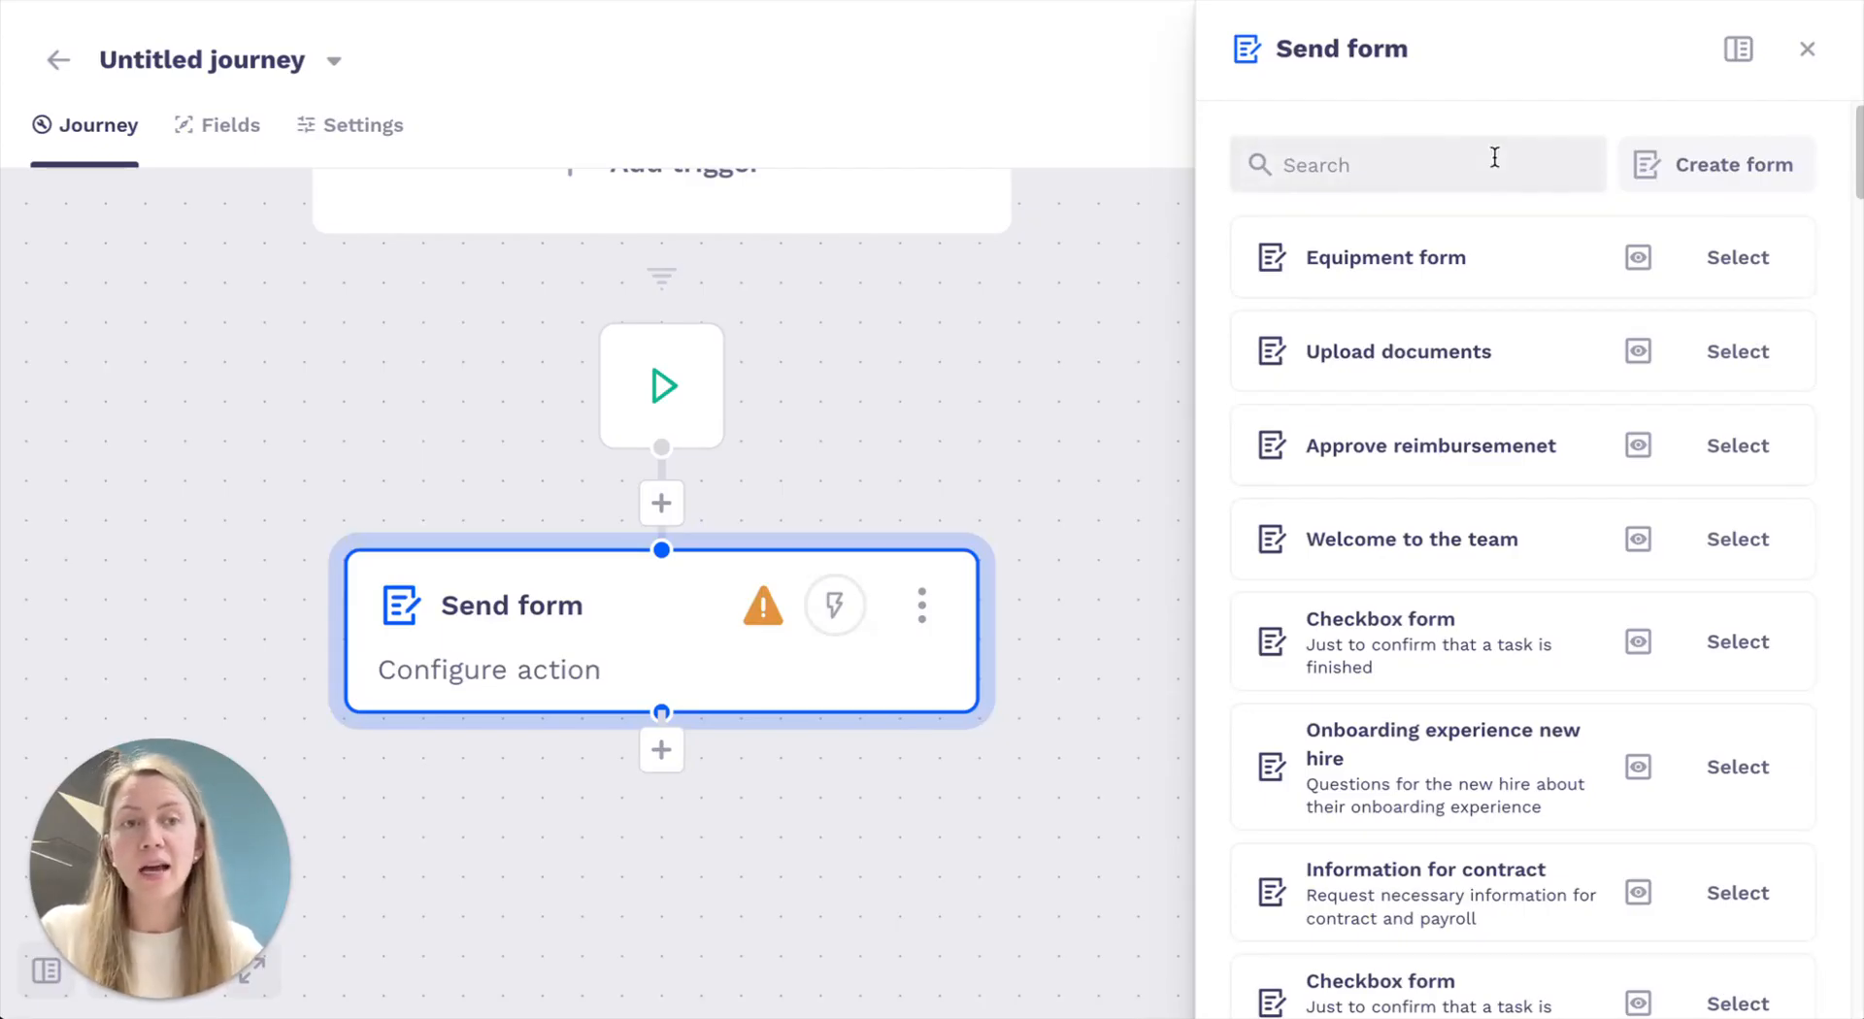
click(1699, 167)
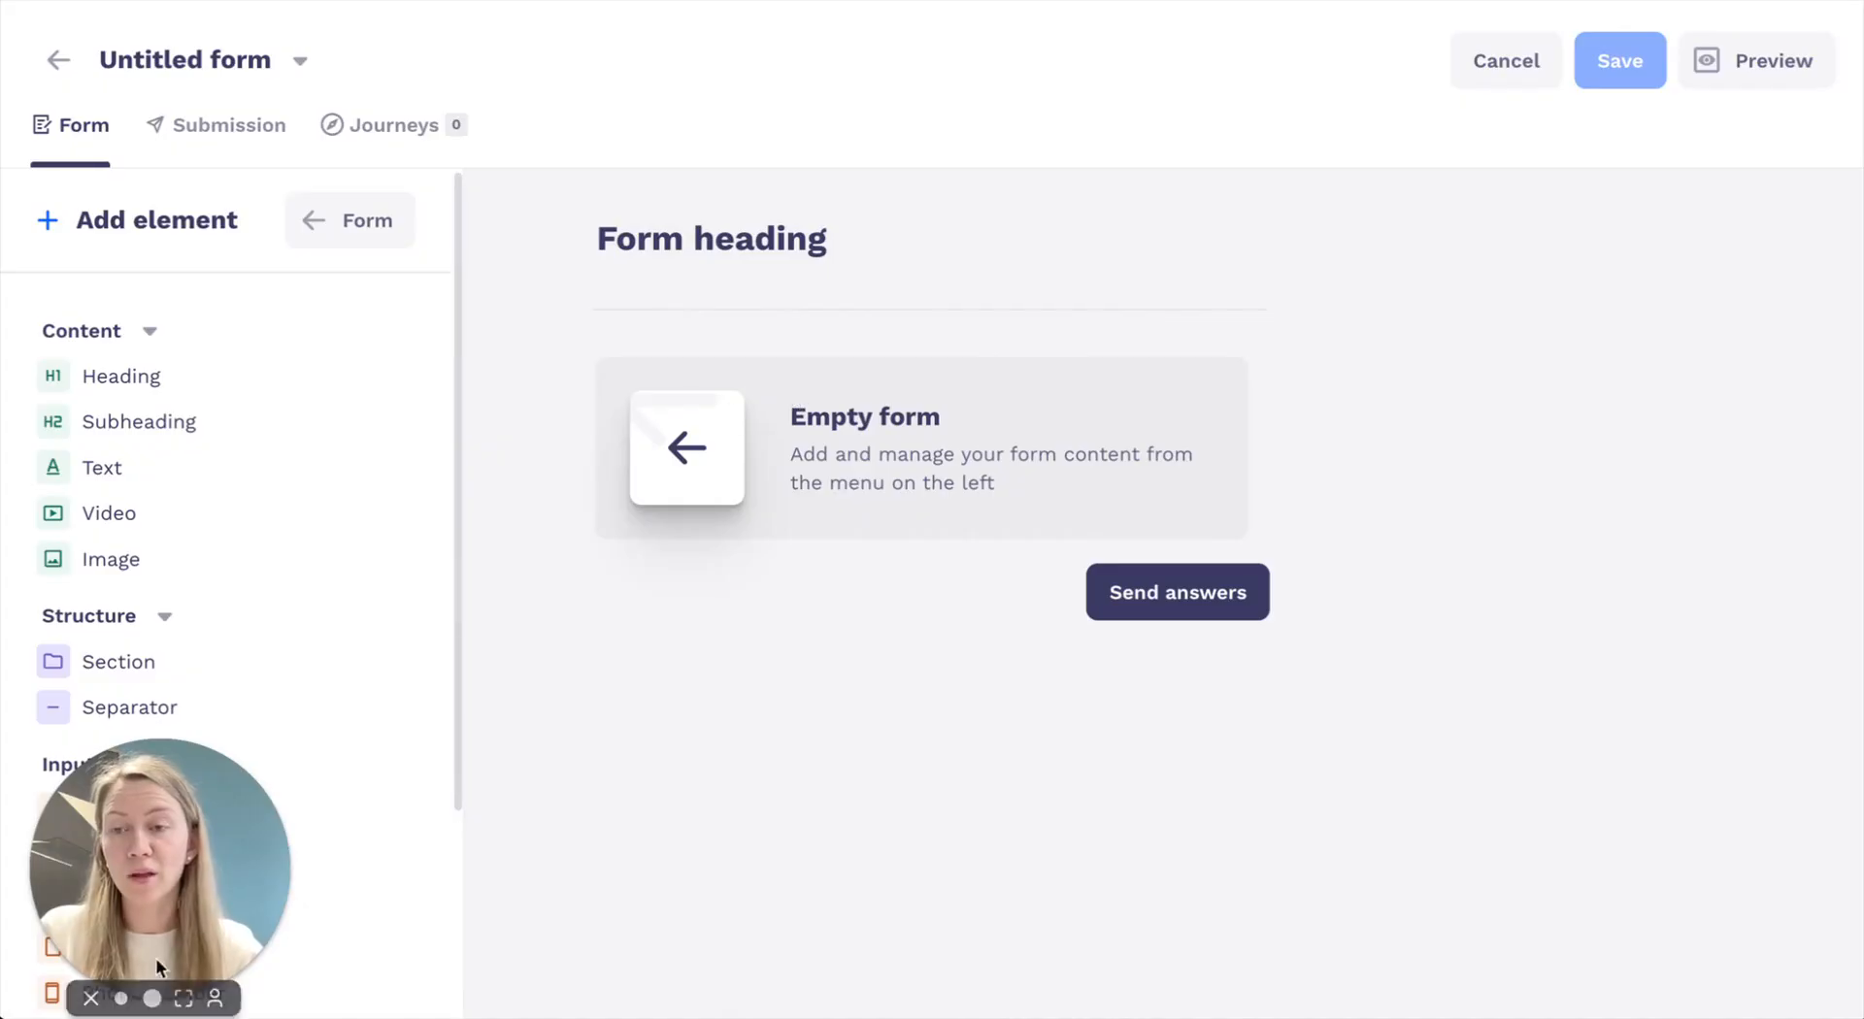
drag(160, 968, 1711, 956)
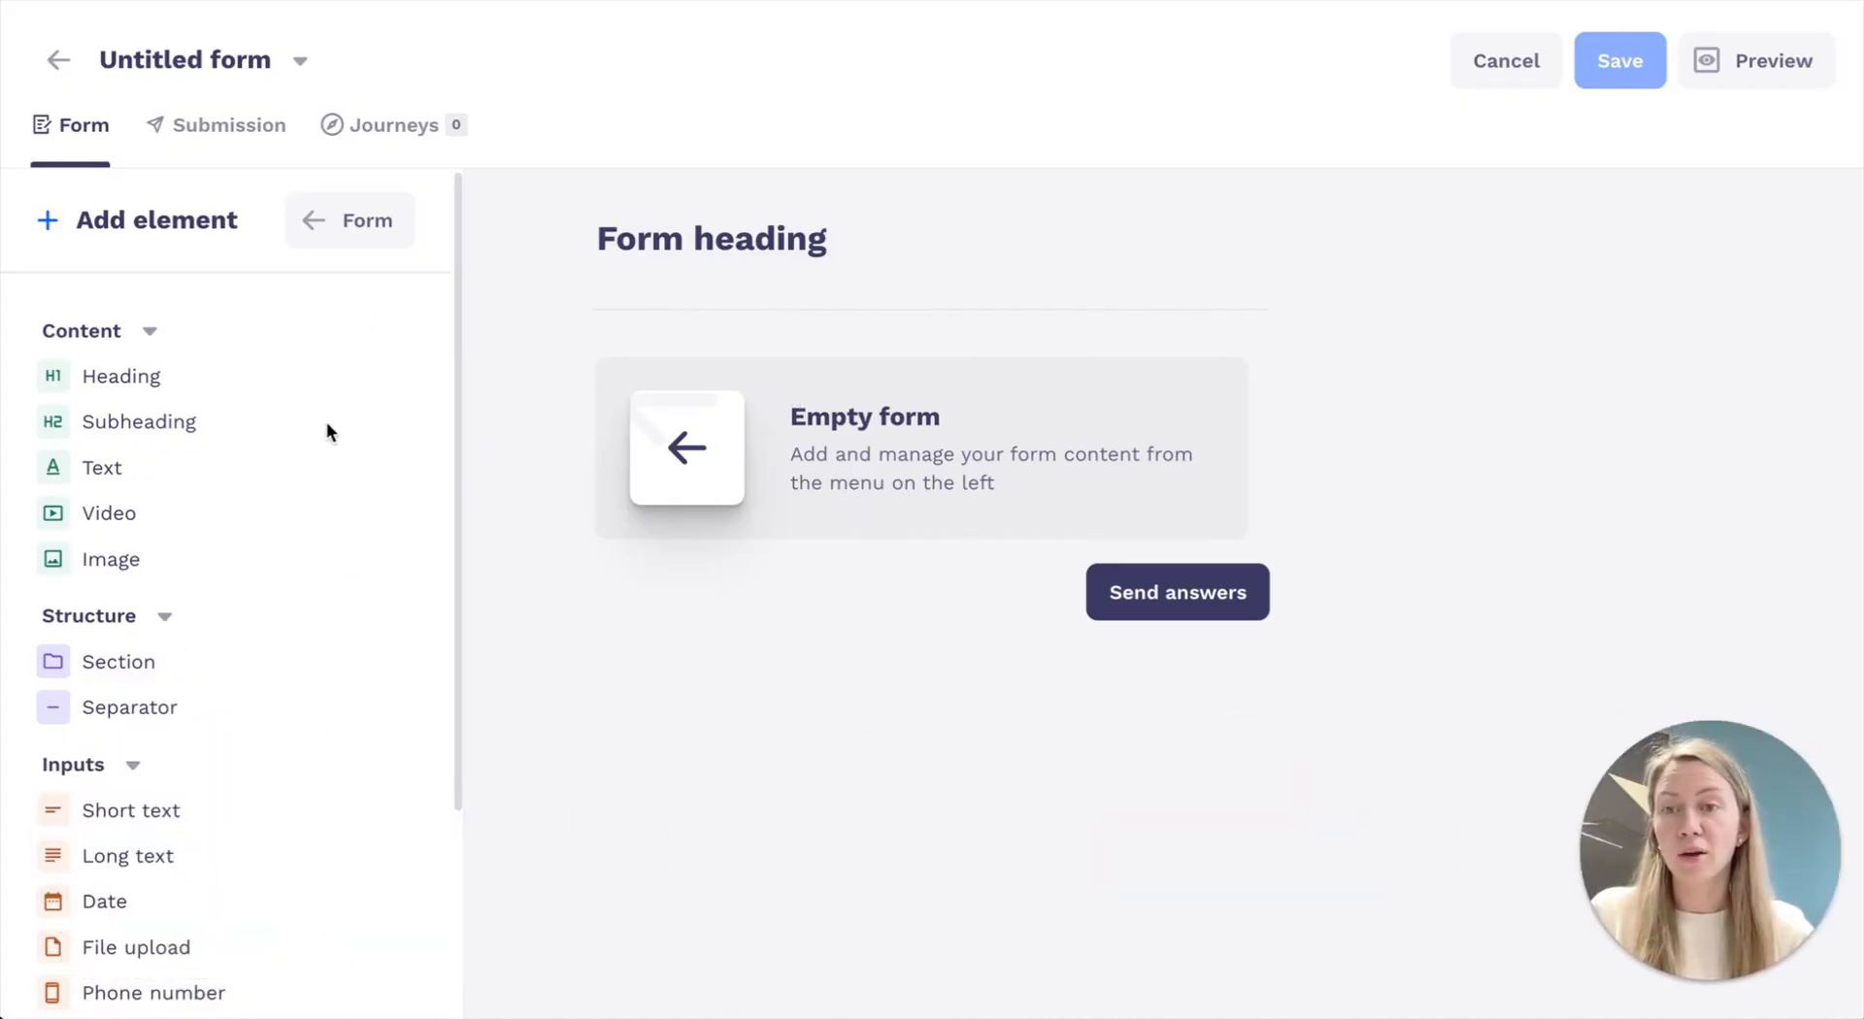
Change the form's heading text to "Welcome!"
click(709, 245)
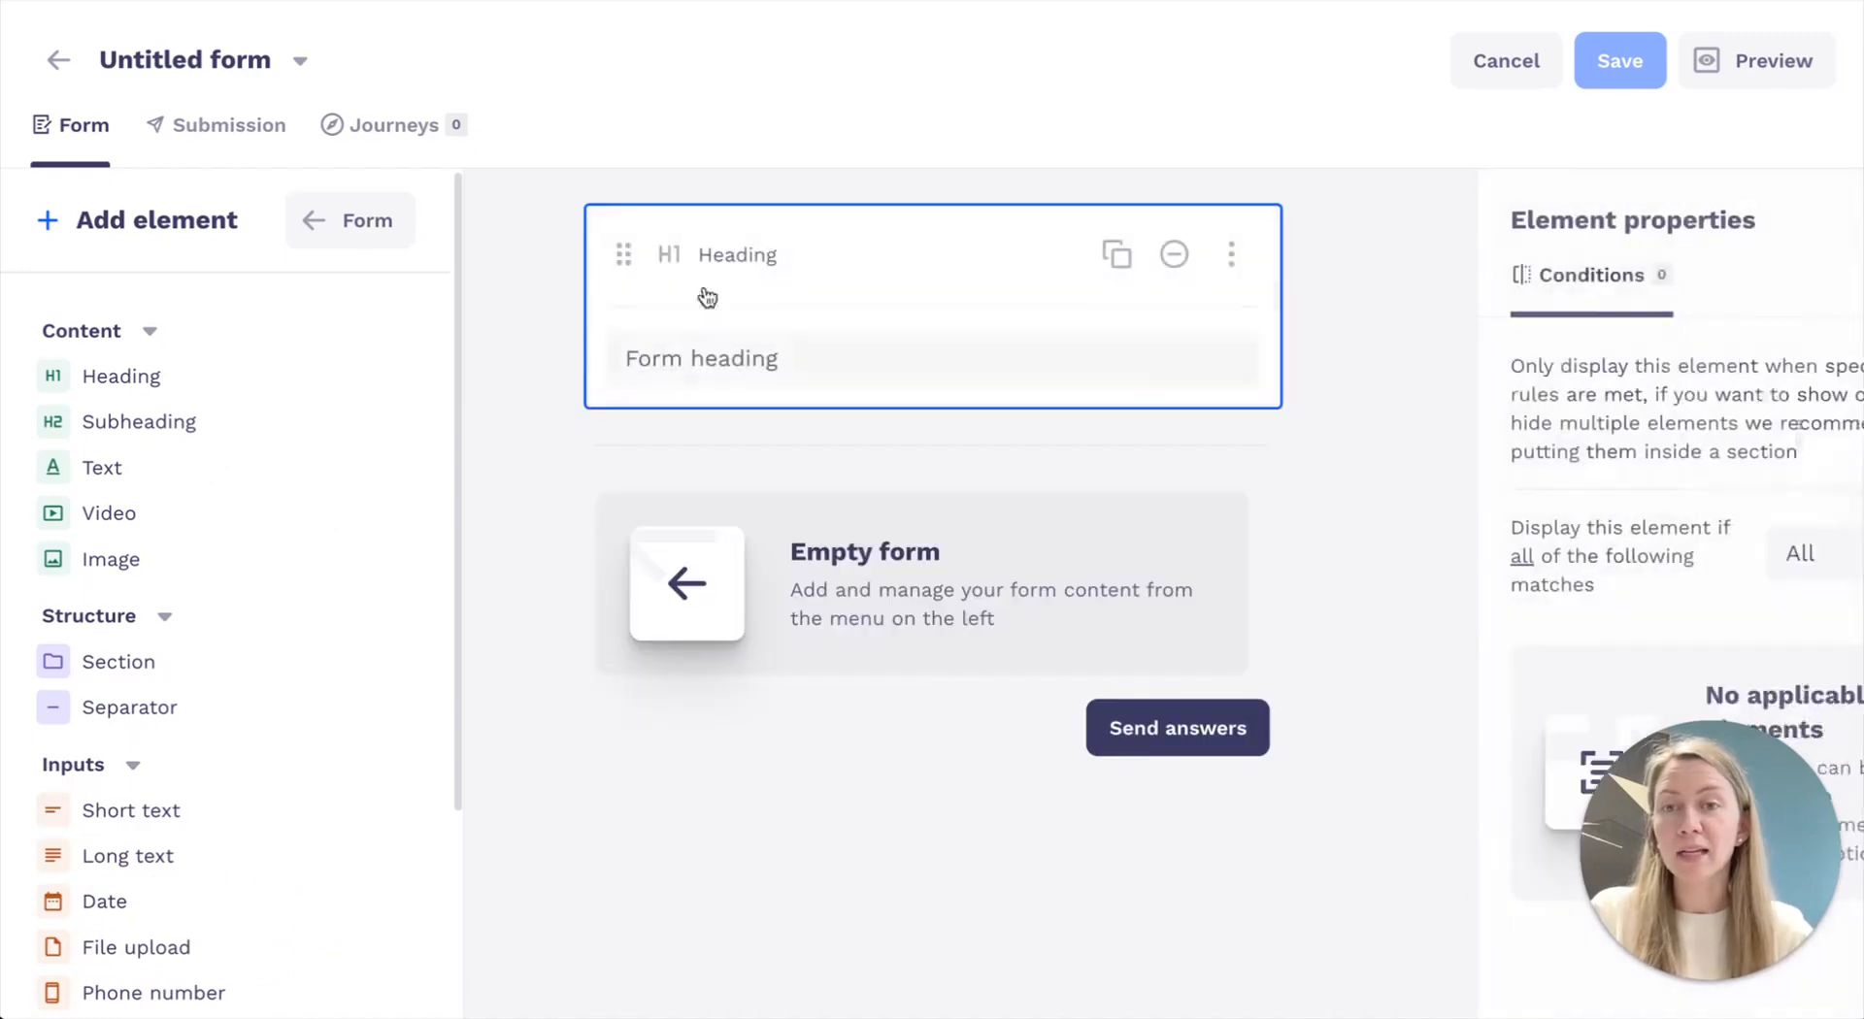
triple_click(708, 359)
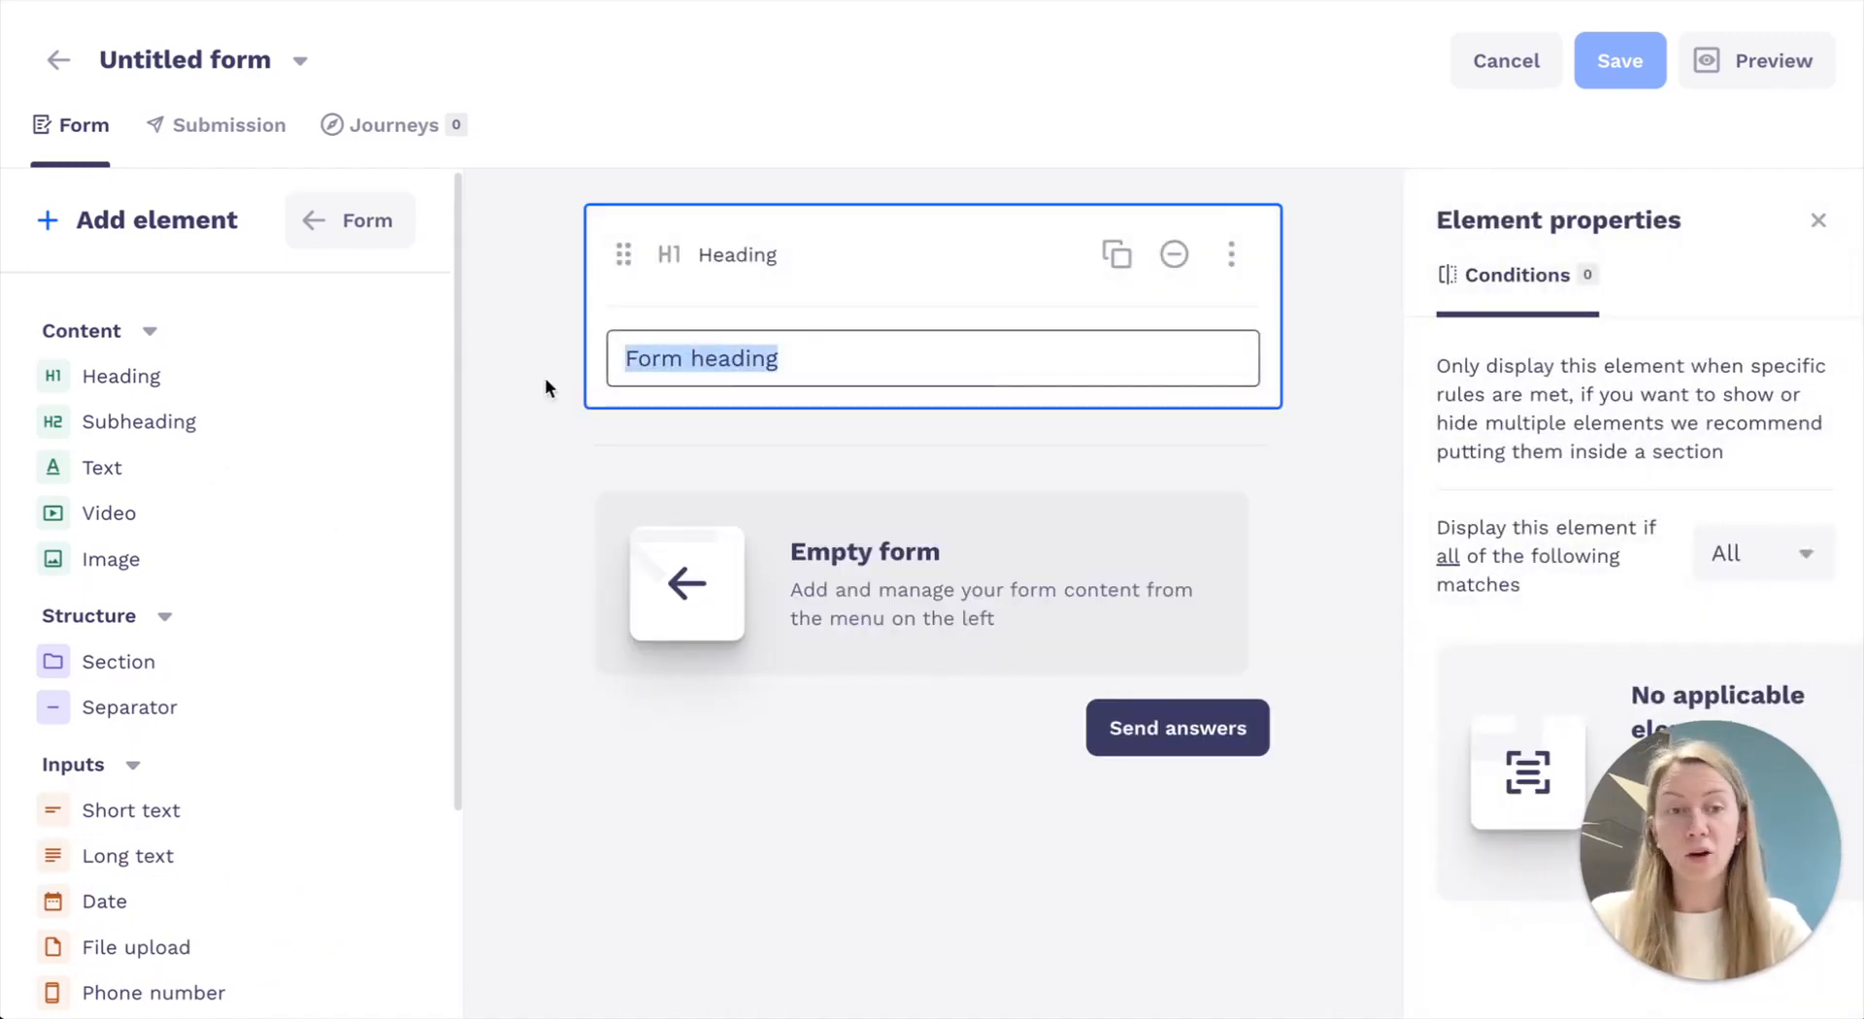
text(Onb)
key(BackSpace)
key(BackSpace)
key(BackSpace)
text(We)
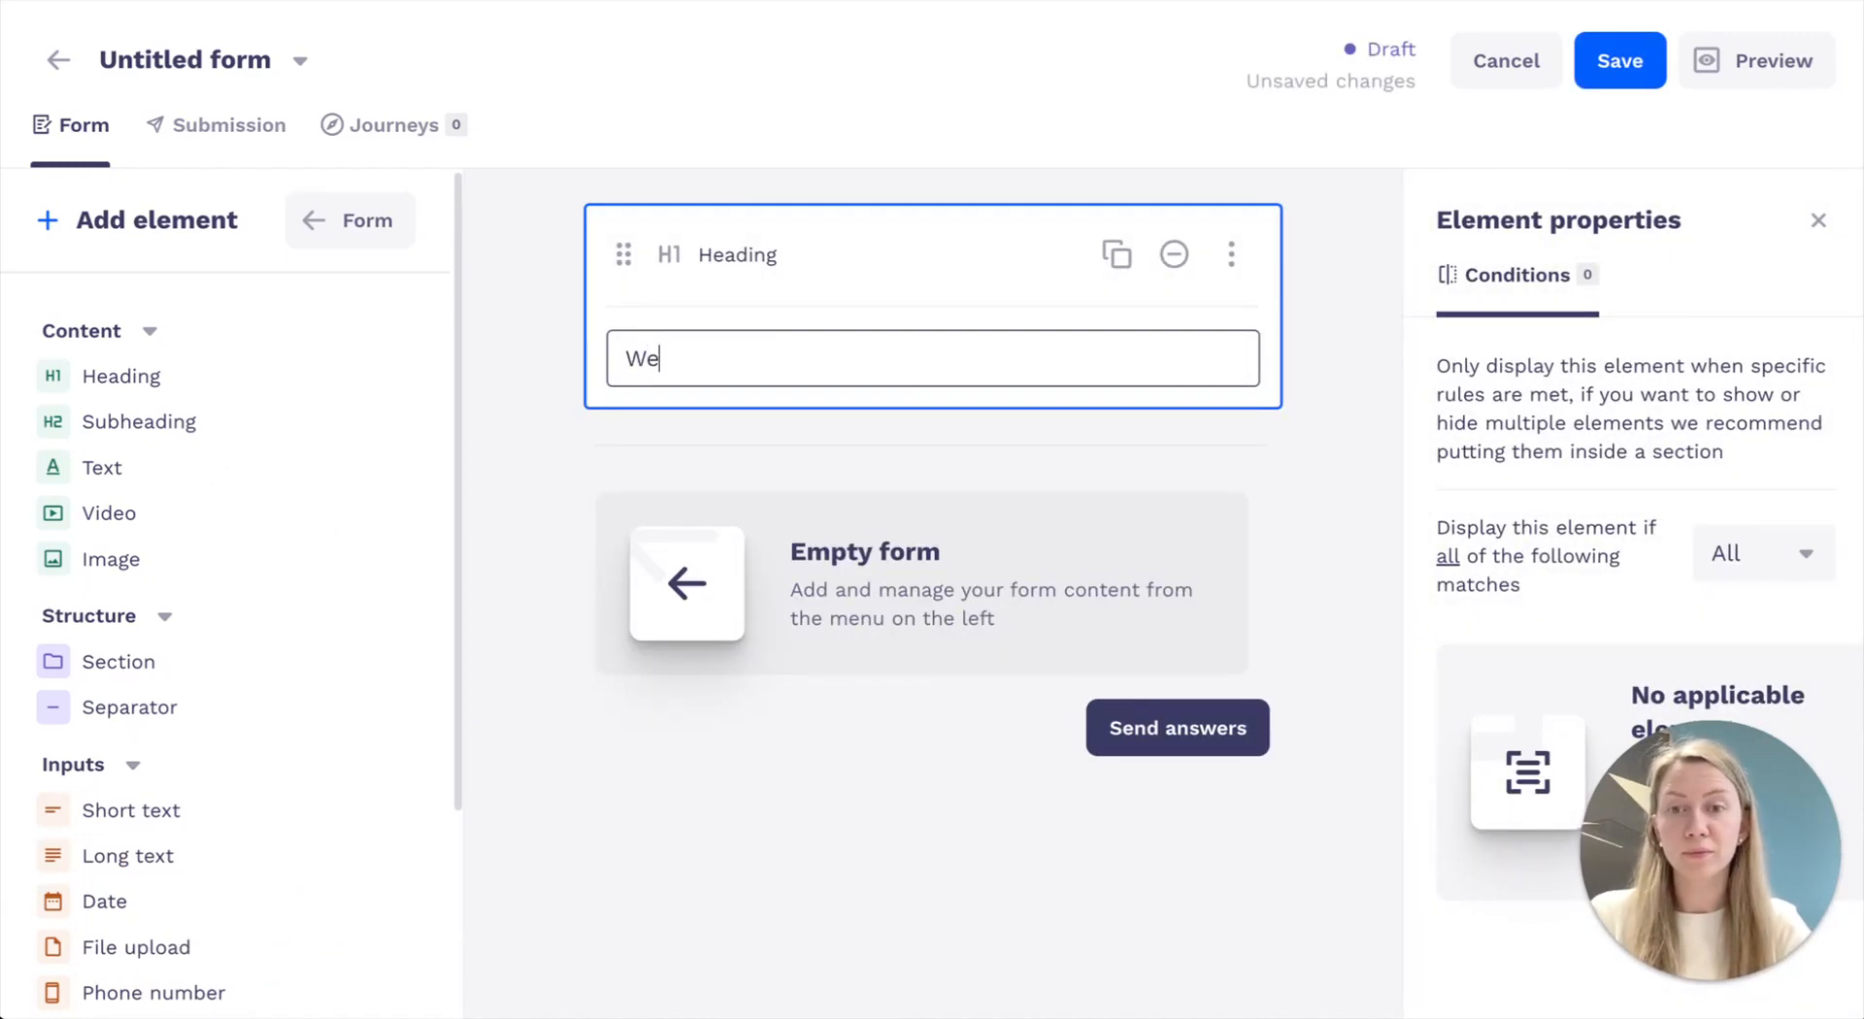
text(lcome!)
click(748, 408)
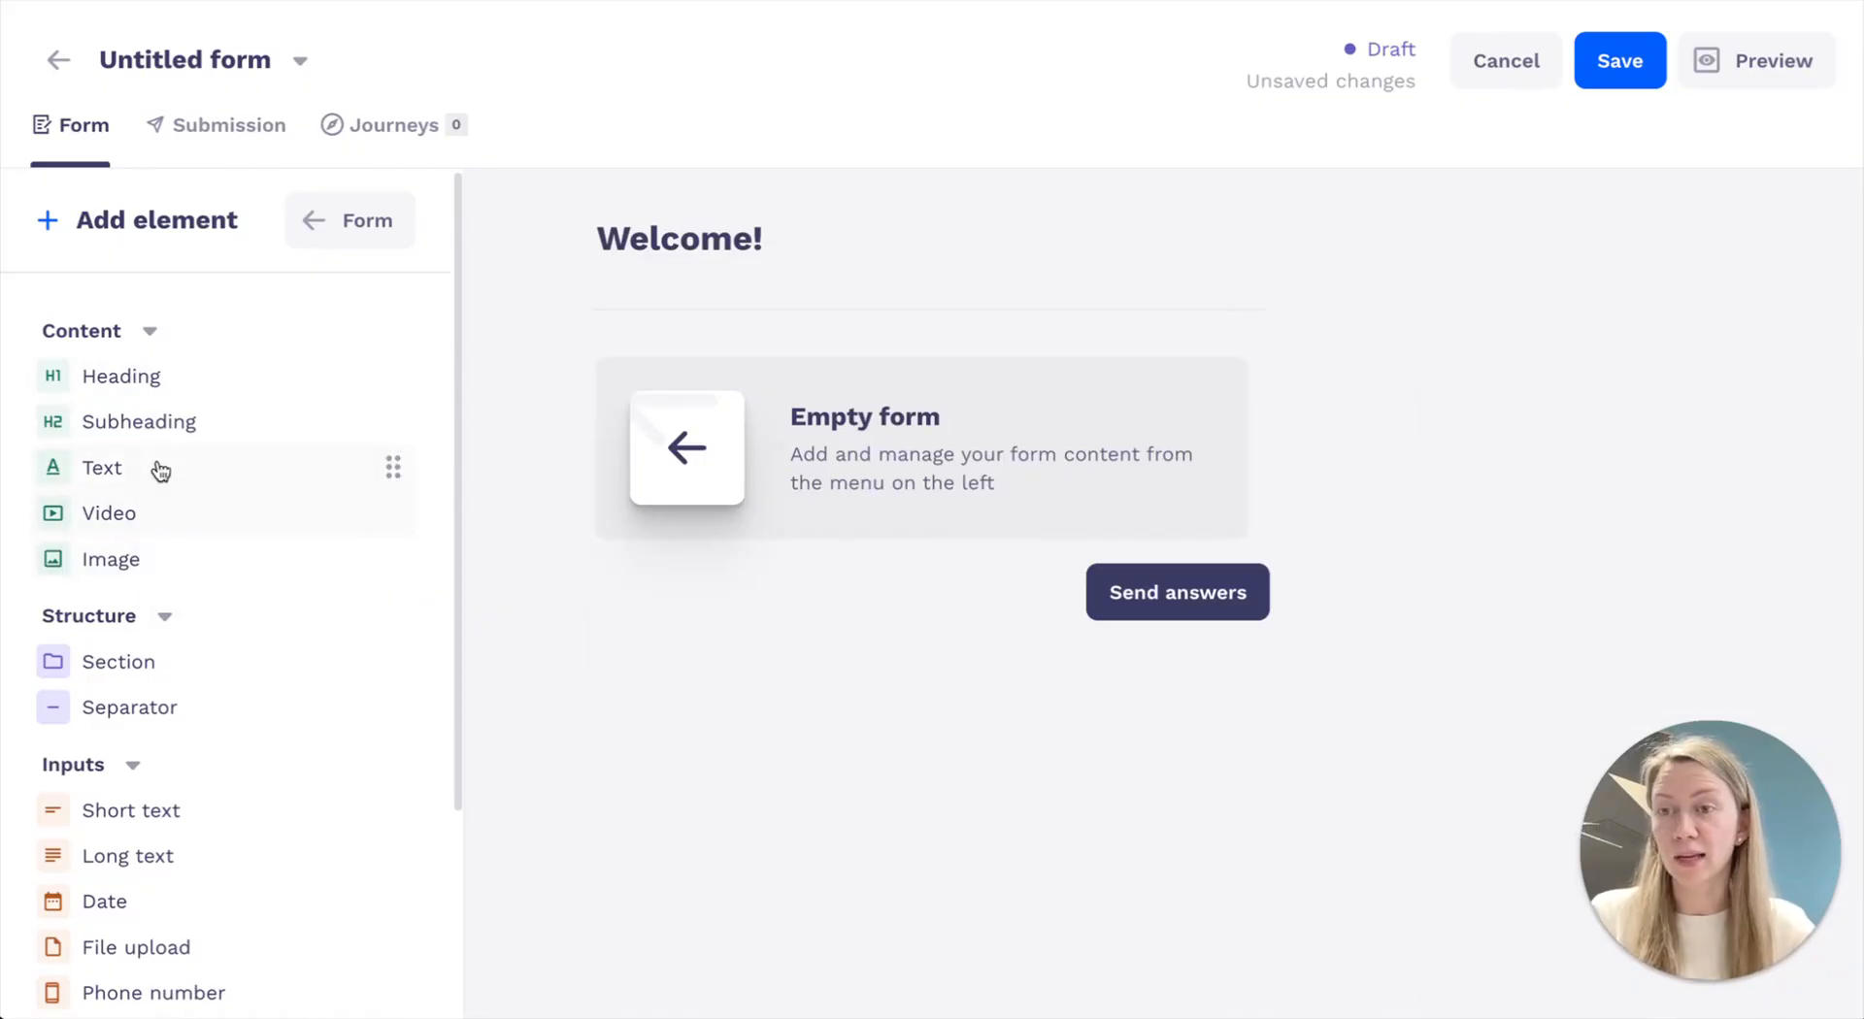
Add an image element above the heading, using the Unsplash "welcome" search result with orange lettering on a green hedge
drag(121, 573, 828, 260)
click(1171, 519)
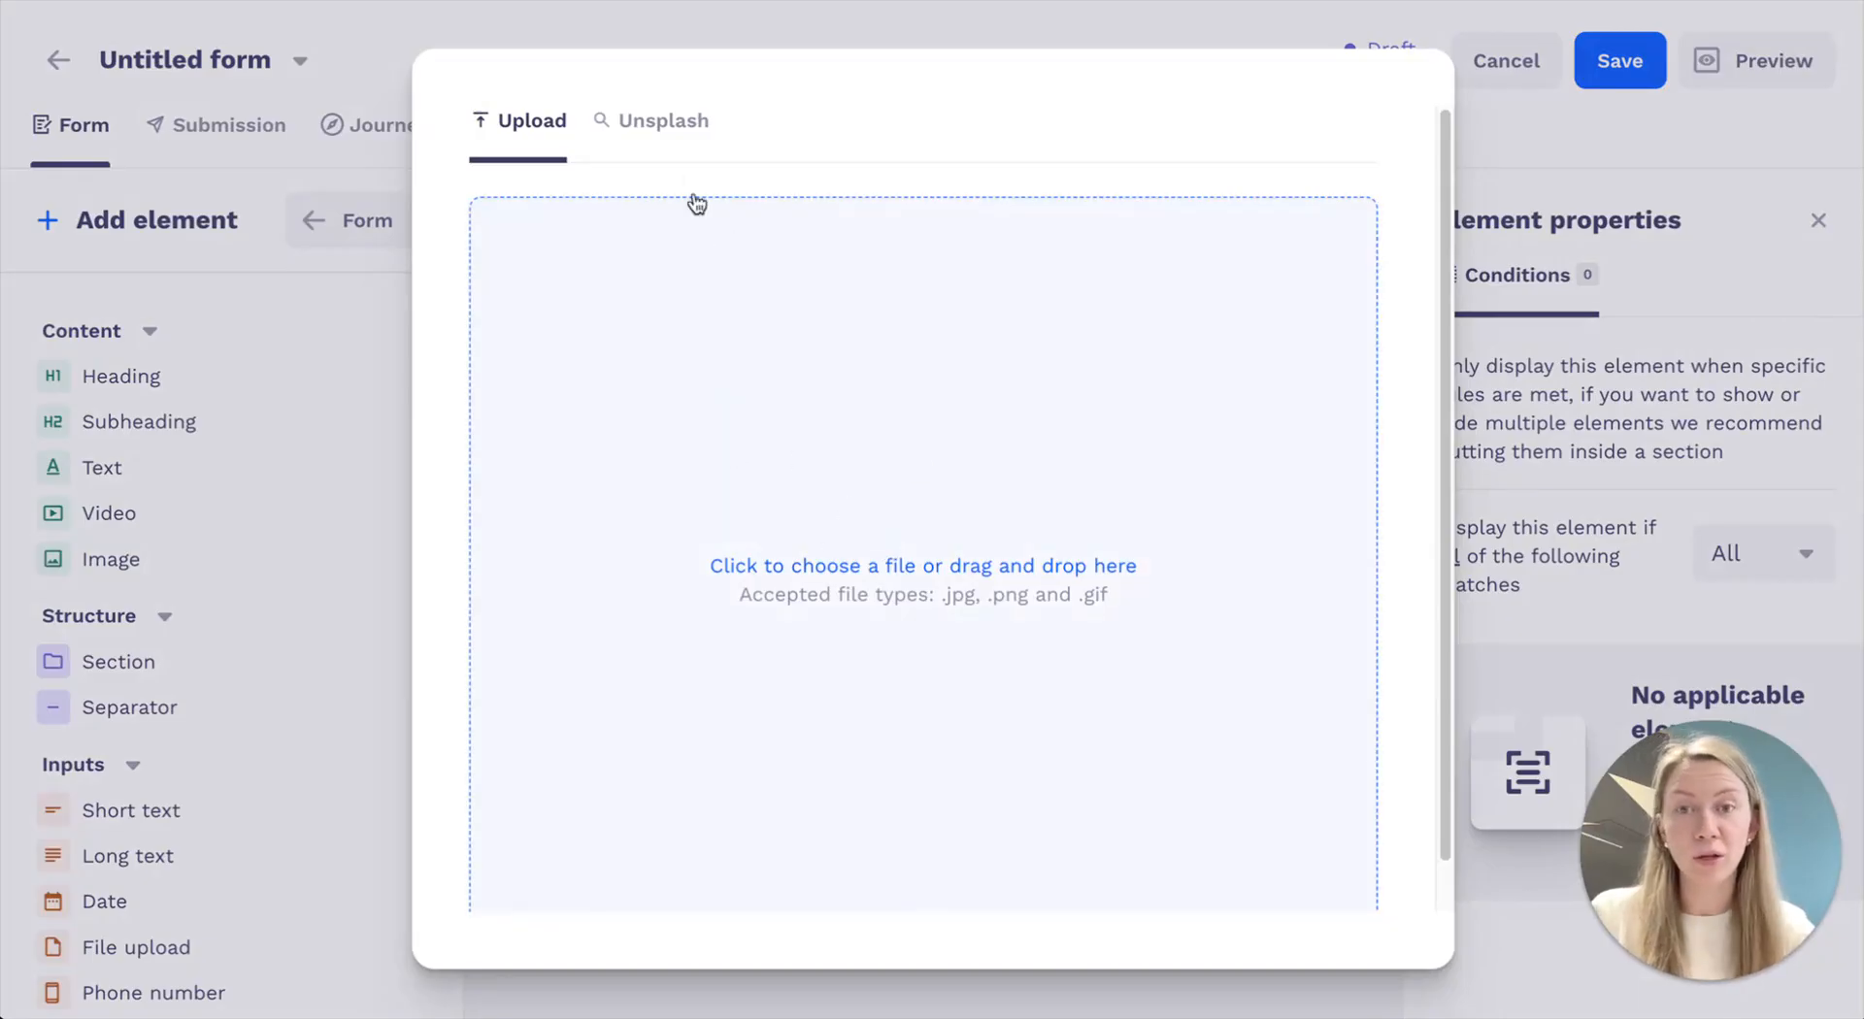
click(653, 120)
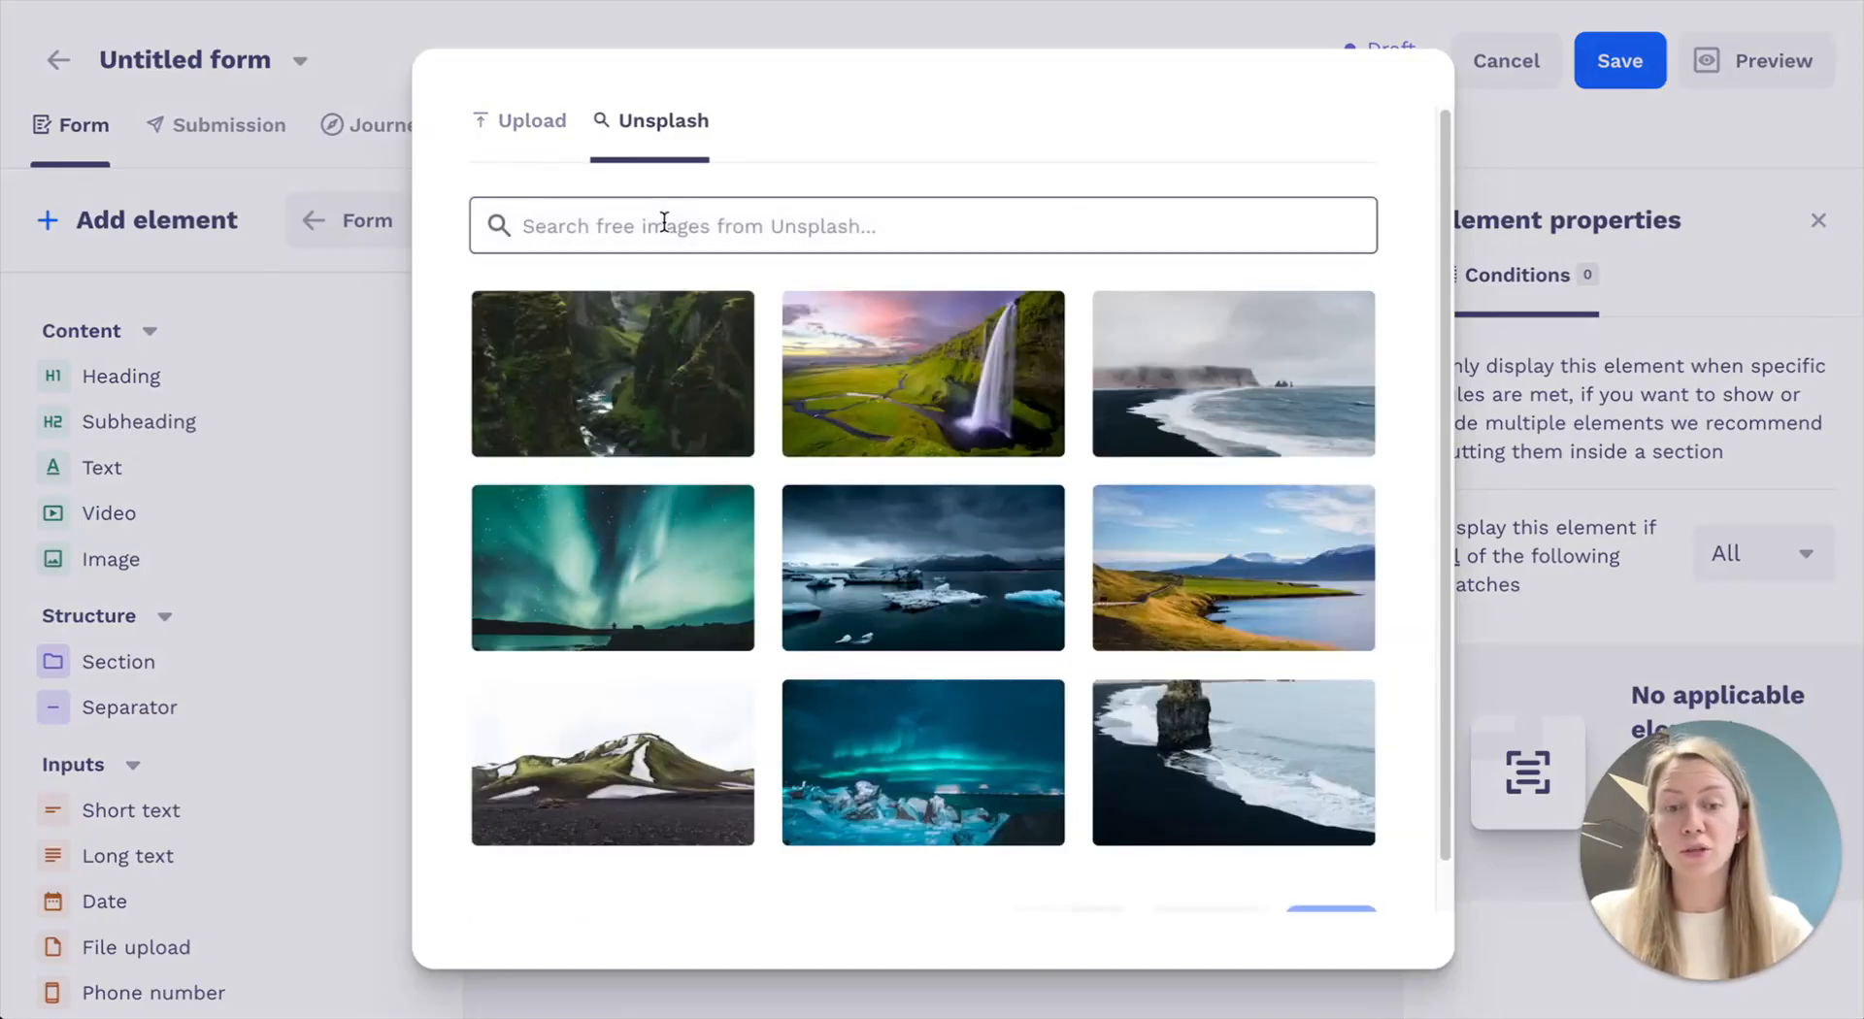
click(664, 222)
text(welcome)
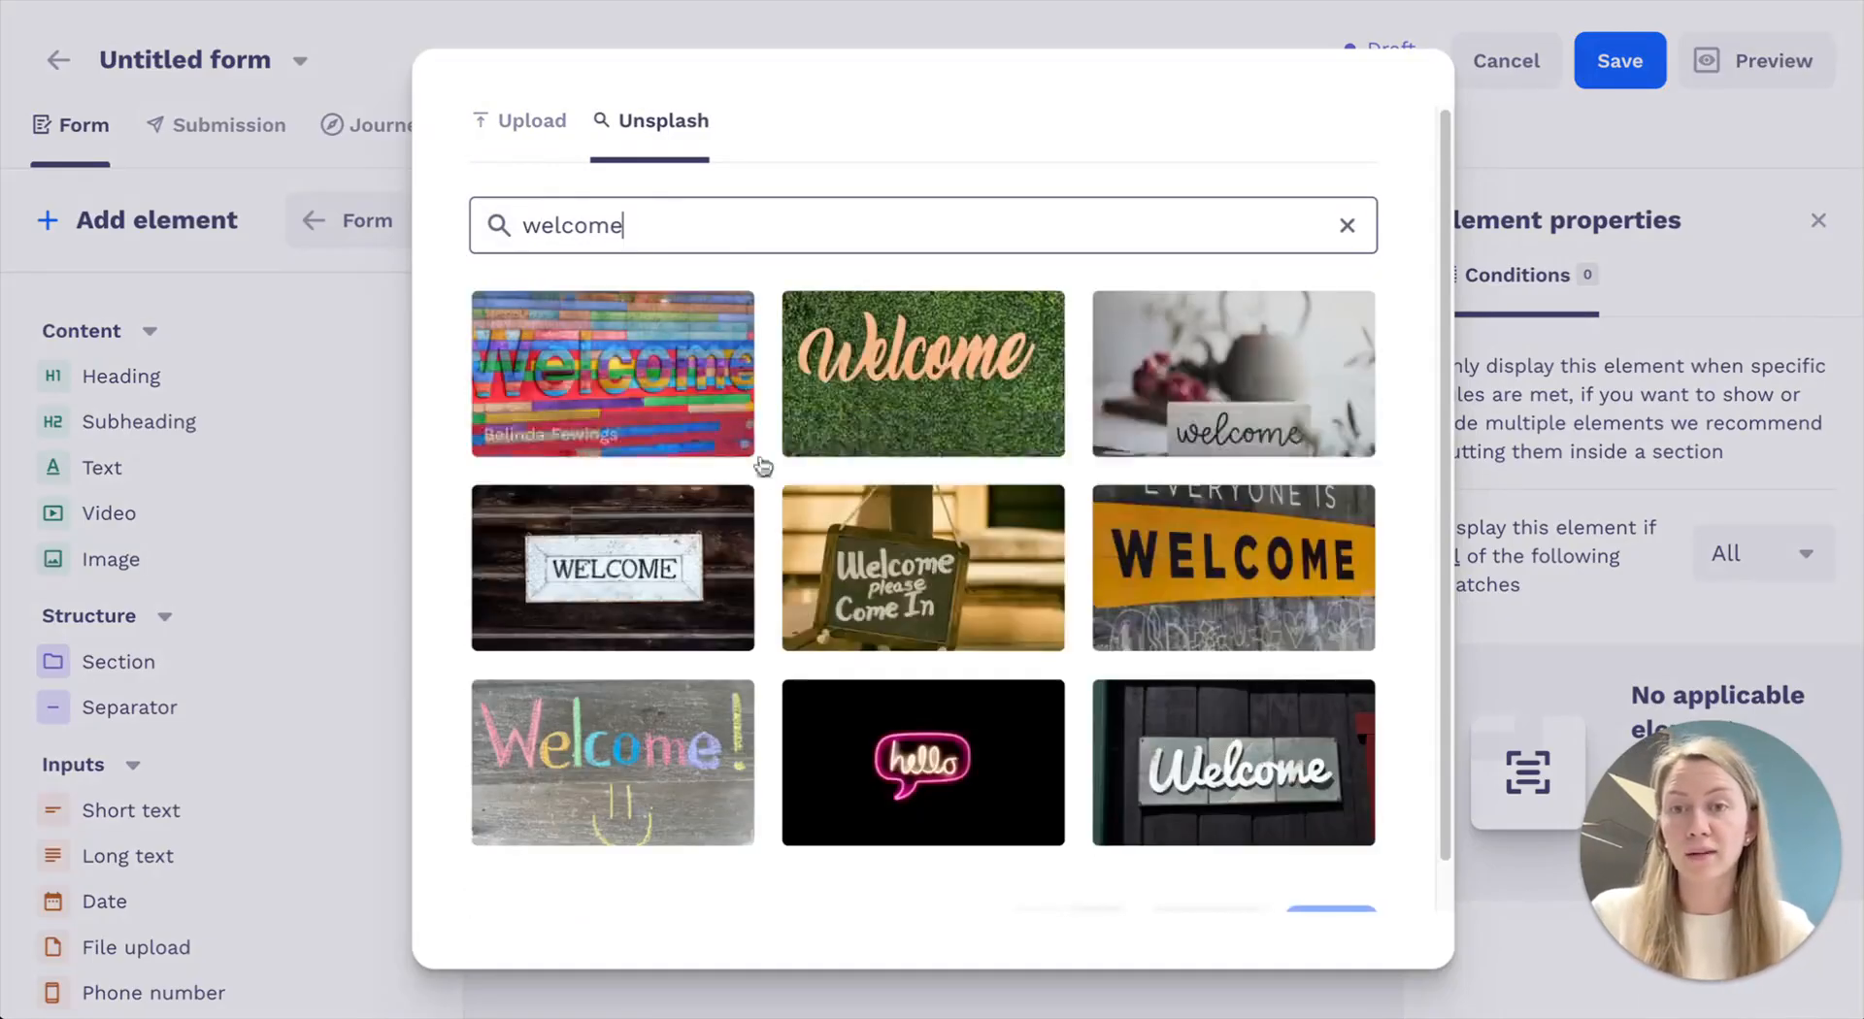
click(942, 369)
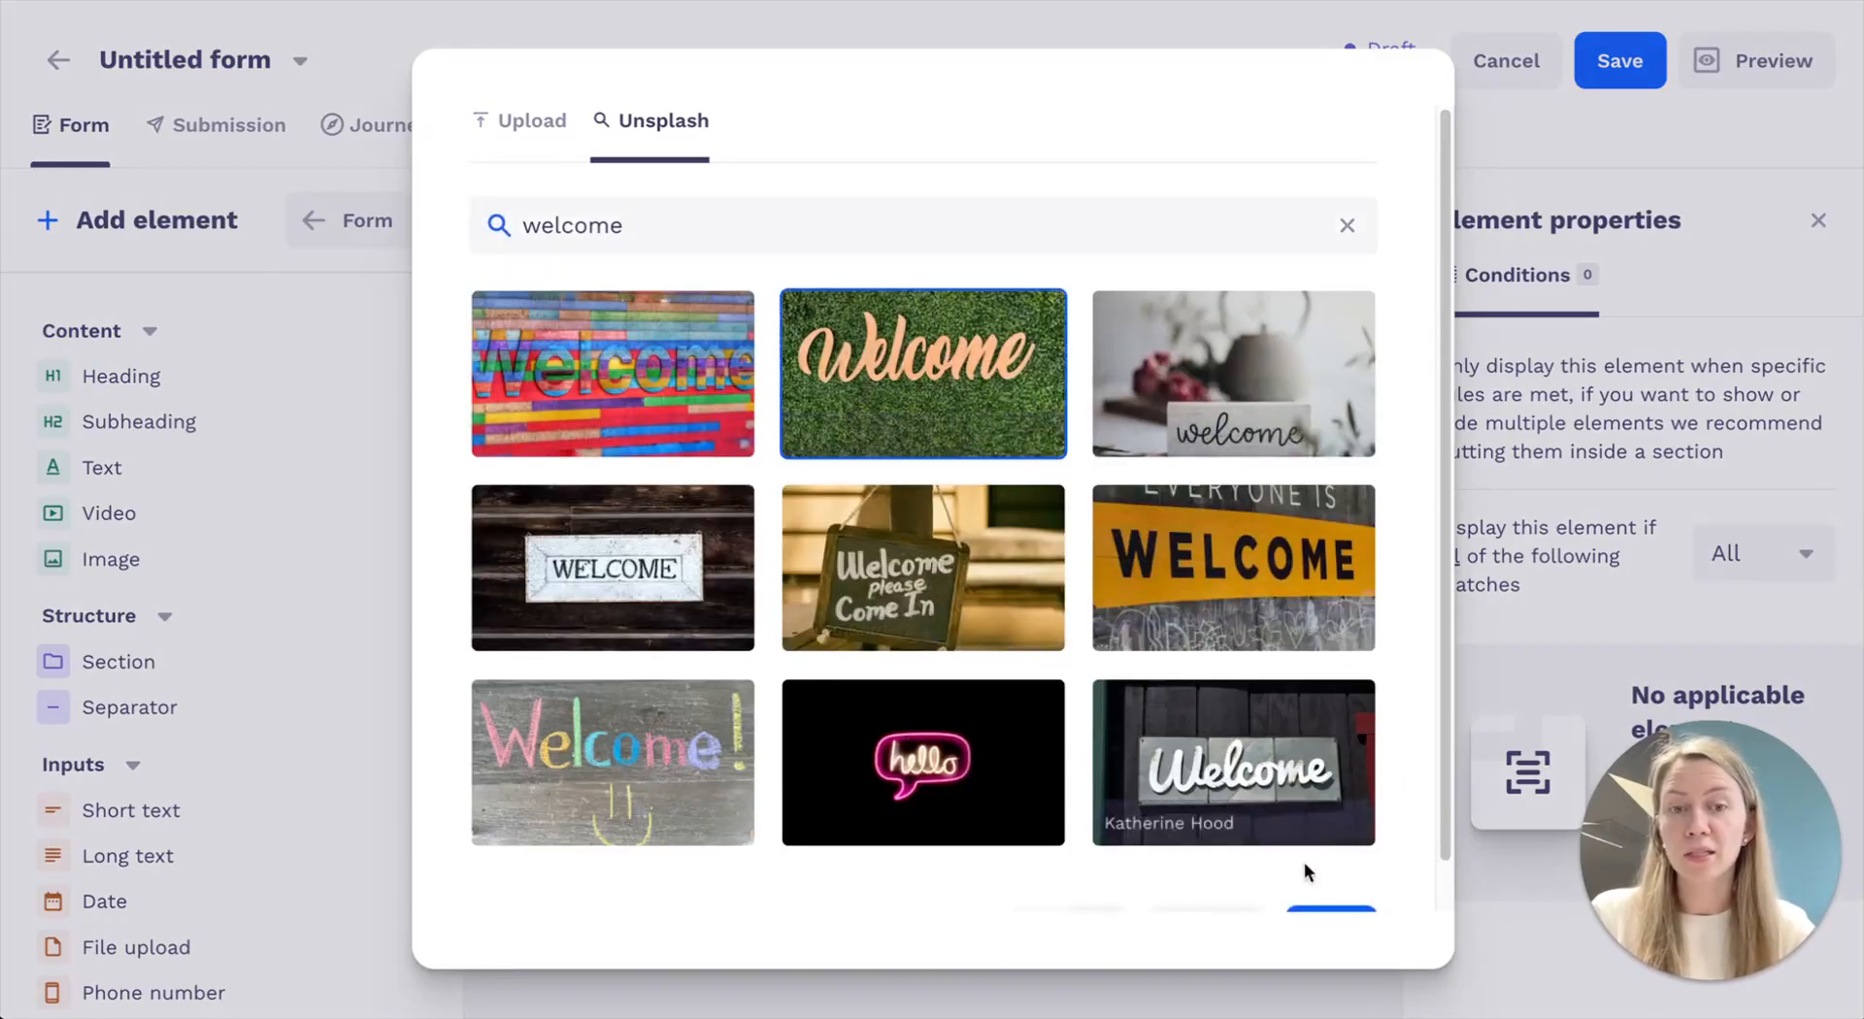
scroll(1303, 865, down, 1)
click(1329, 886)
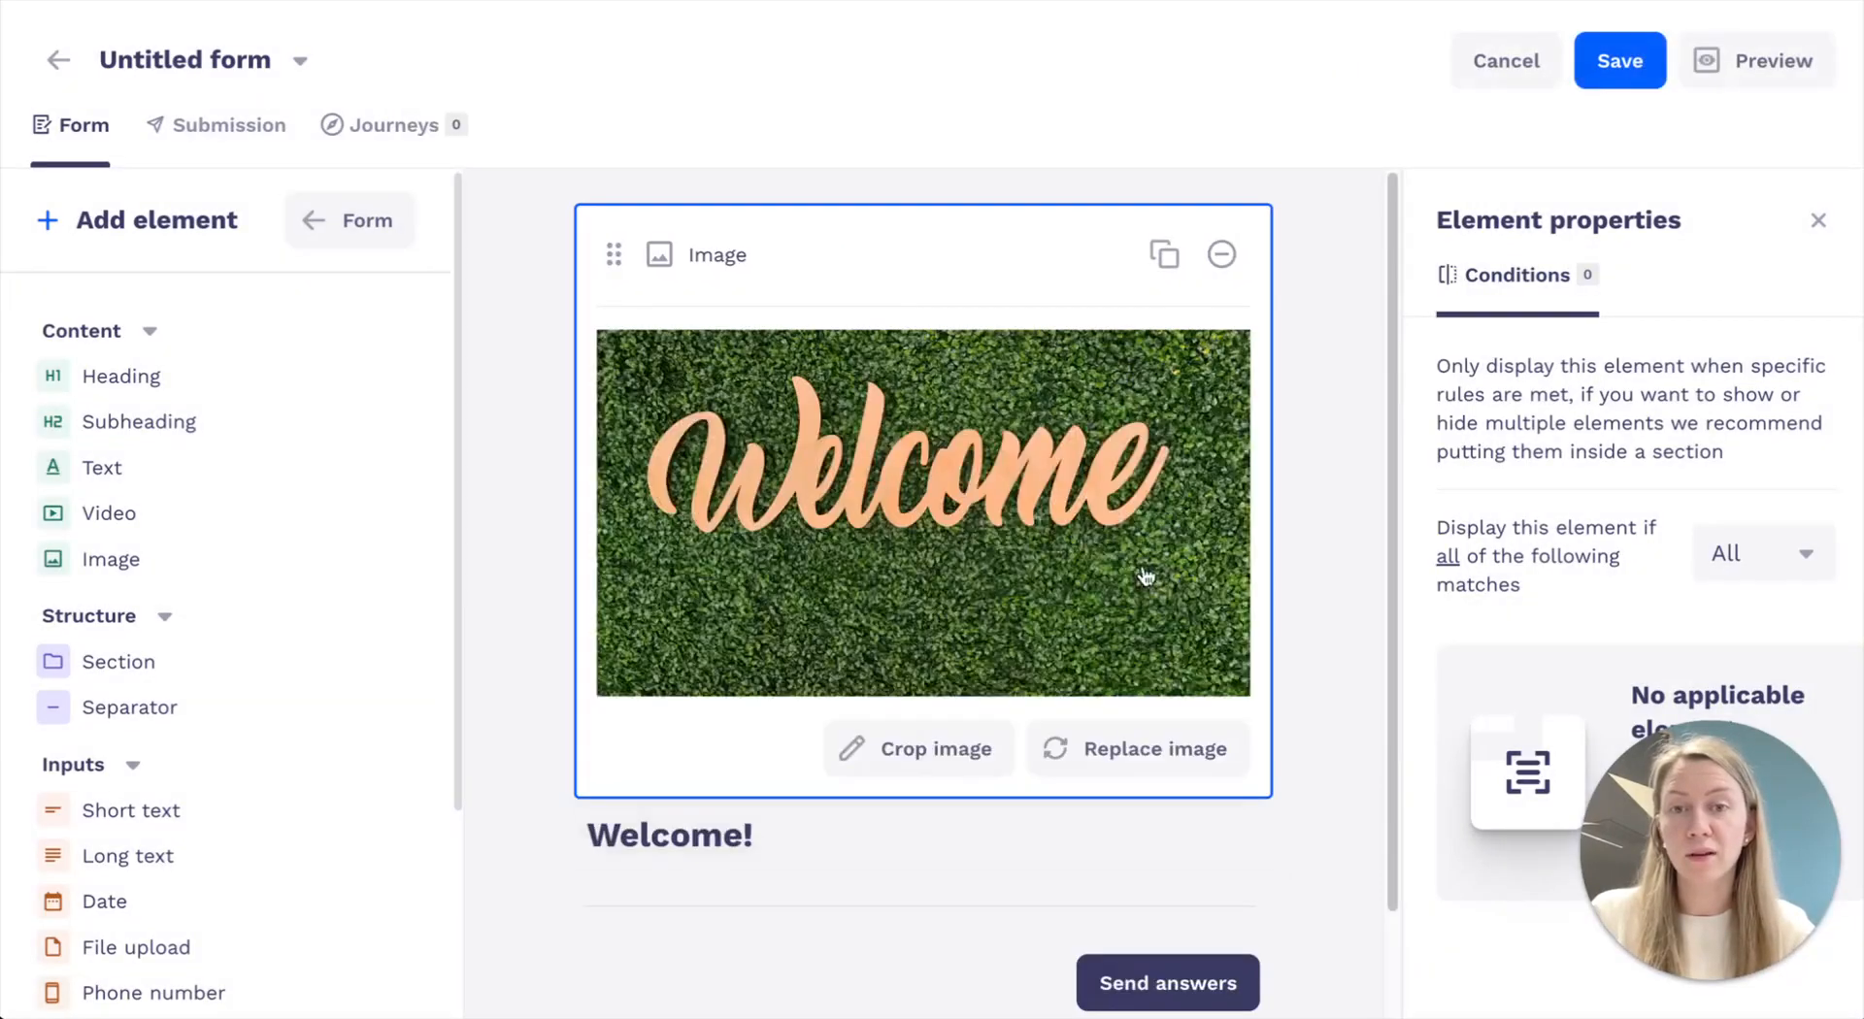
Crop the header image to a wide strip closely around the "Welcome" lettering and save the crop
click(905, 751)
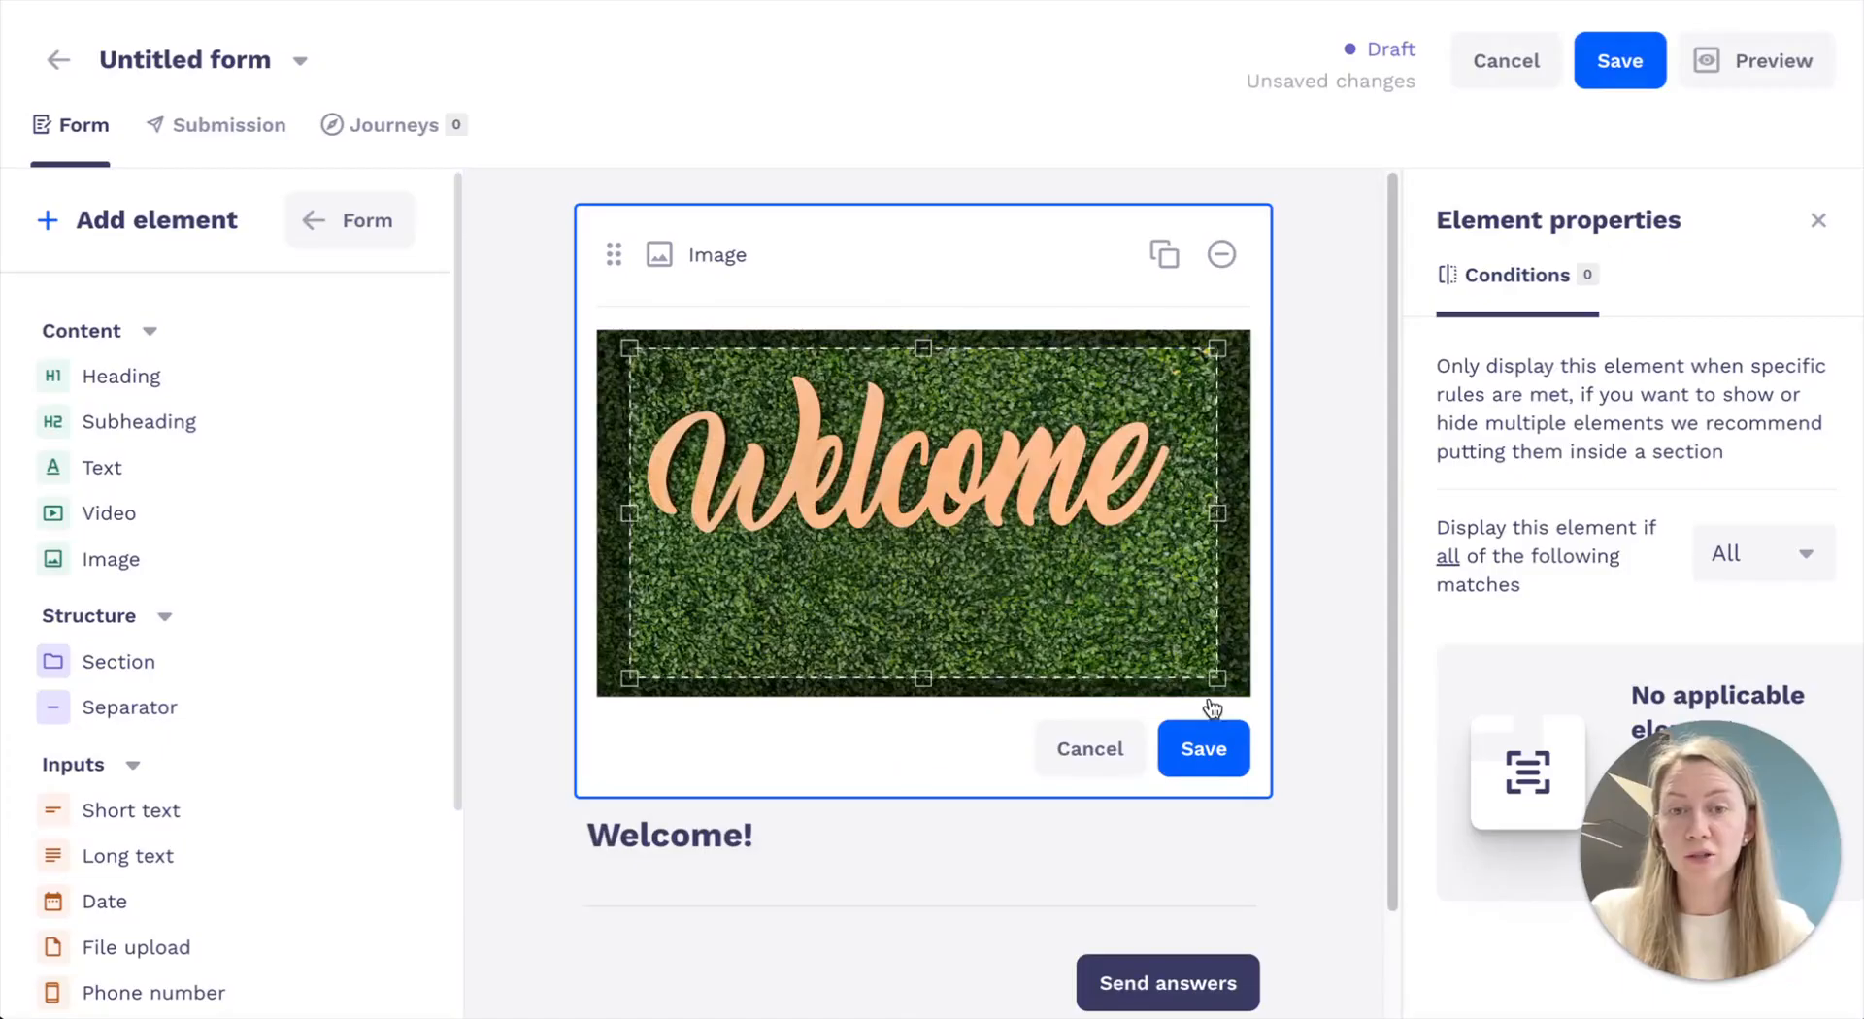
drag(1217, 679, 1191, 658)
click(1223, 634)
drag(630, 363, 1194, 558)
click(1203, 749)
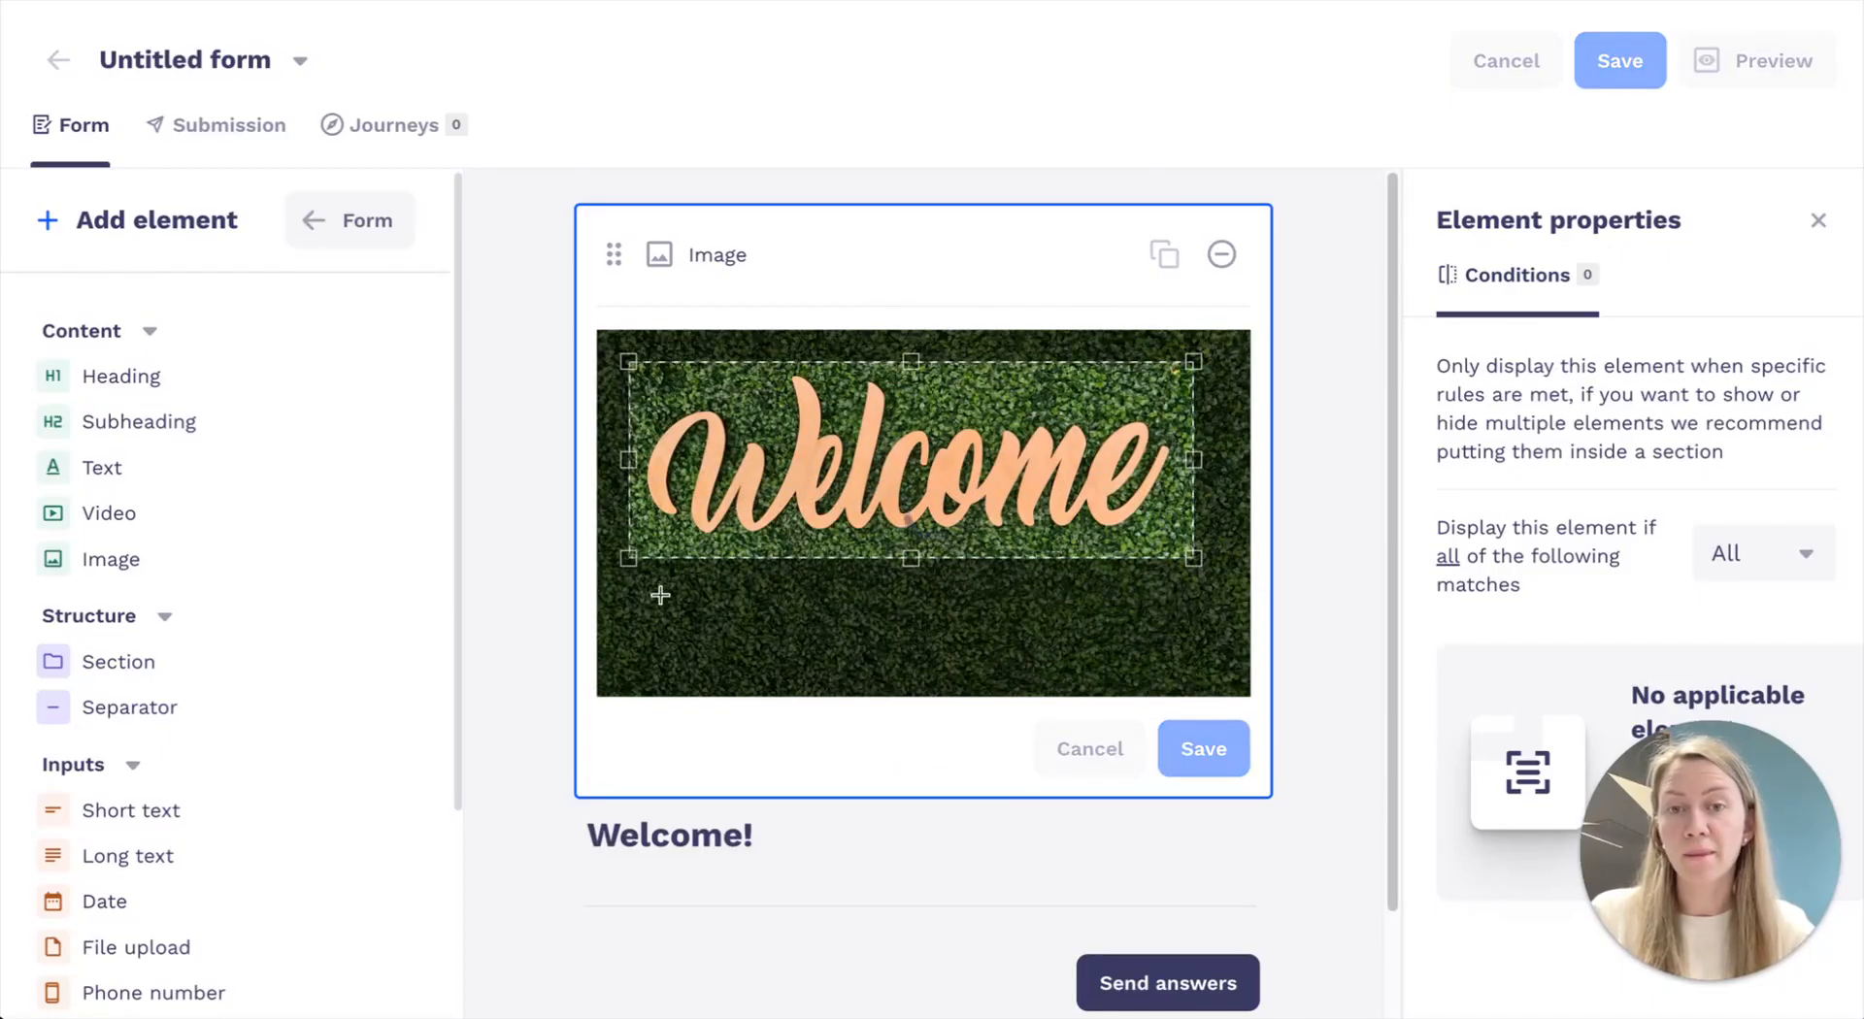
click(533, 466)
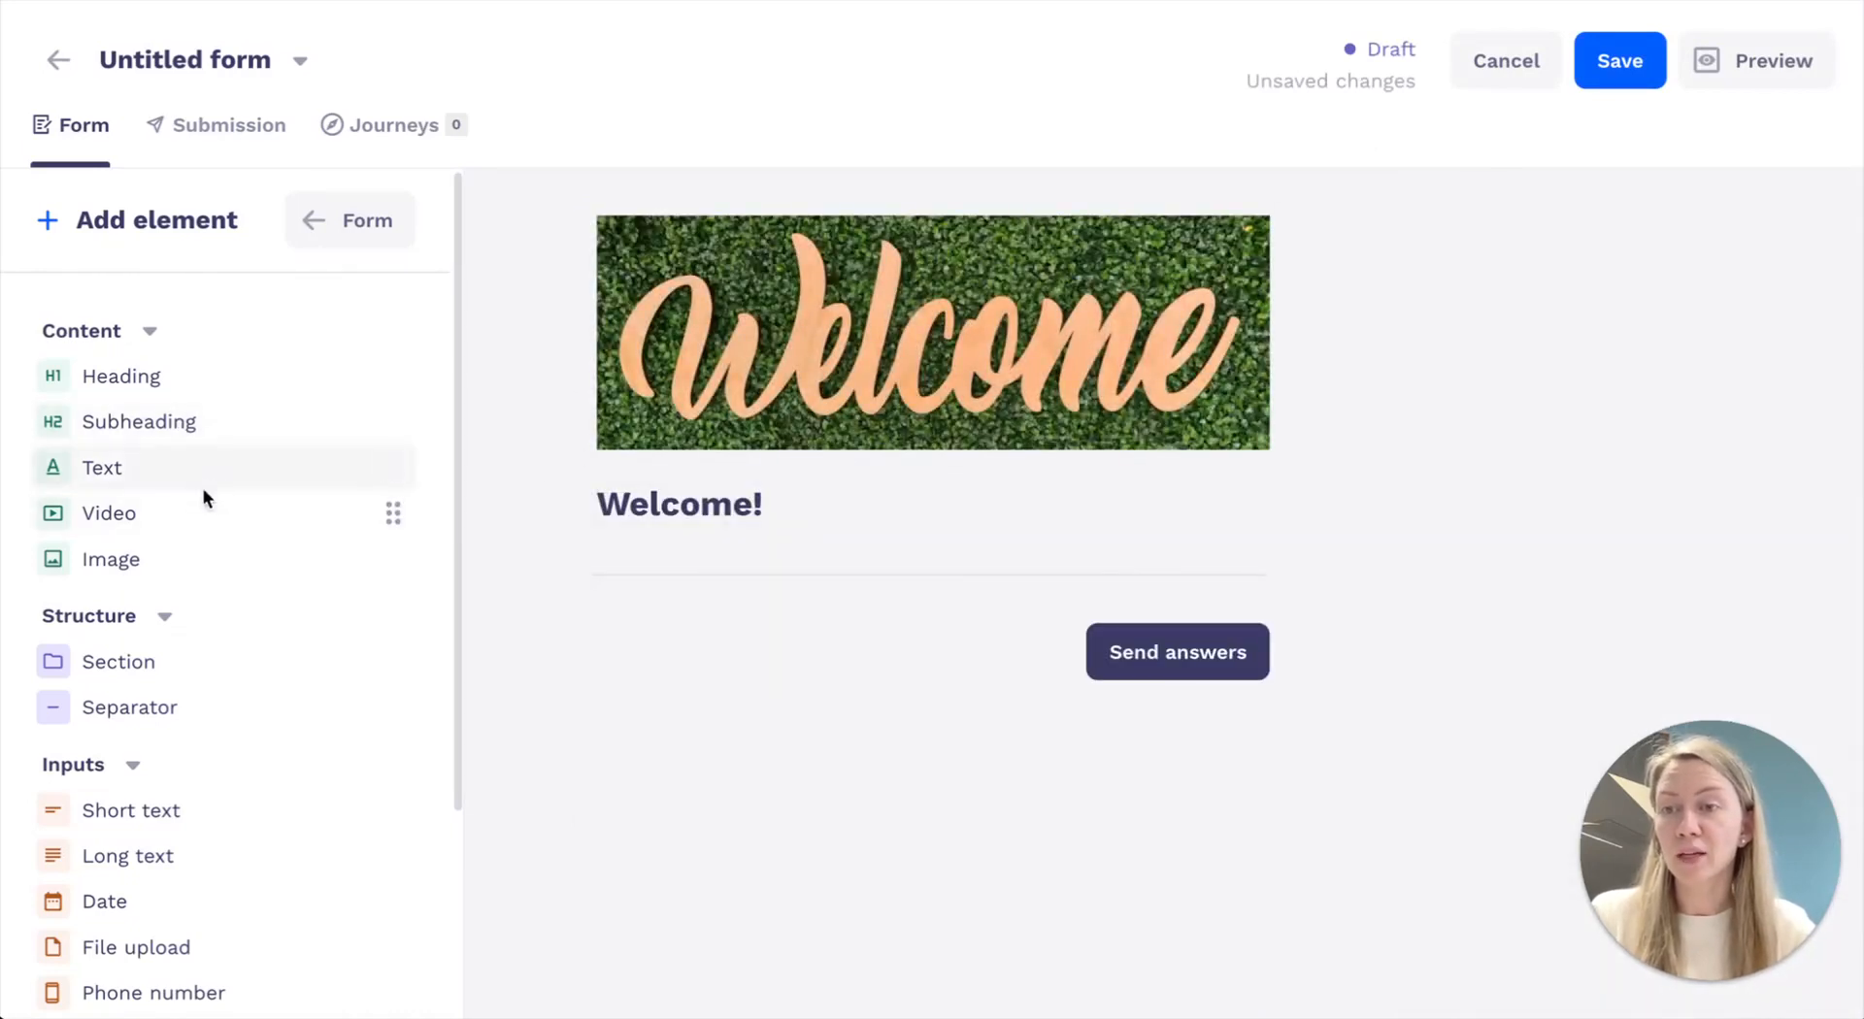
Add a text element below the heading reading "We look forward to welcome you, we just need some information :)"
drag(166, 486, 806, 578)
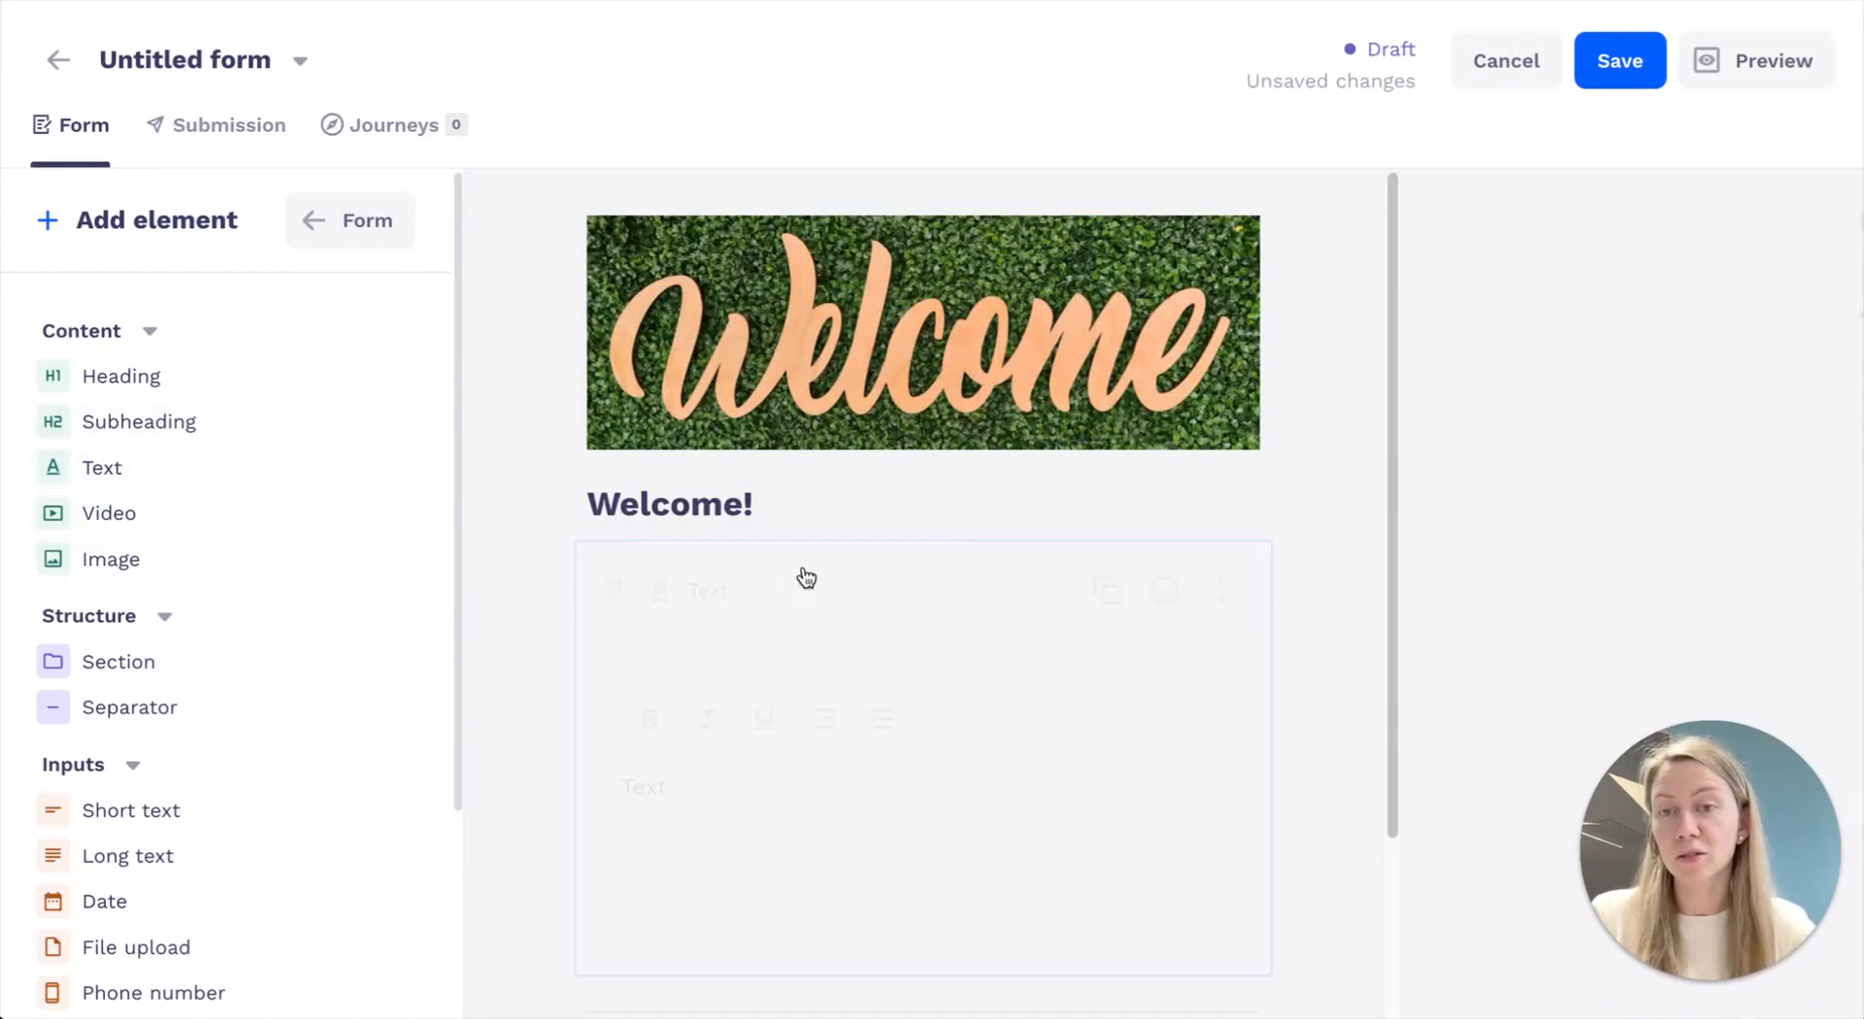
click(666, 791)
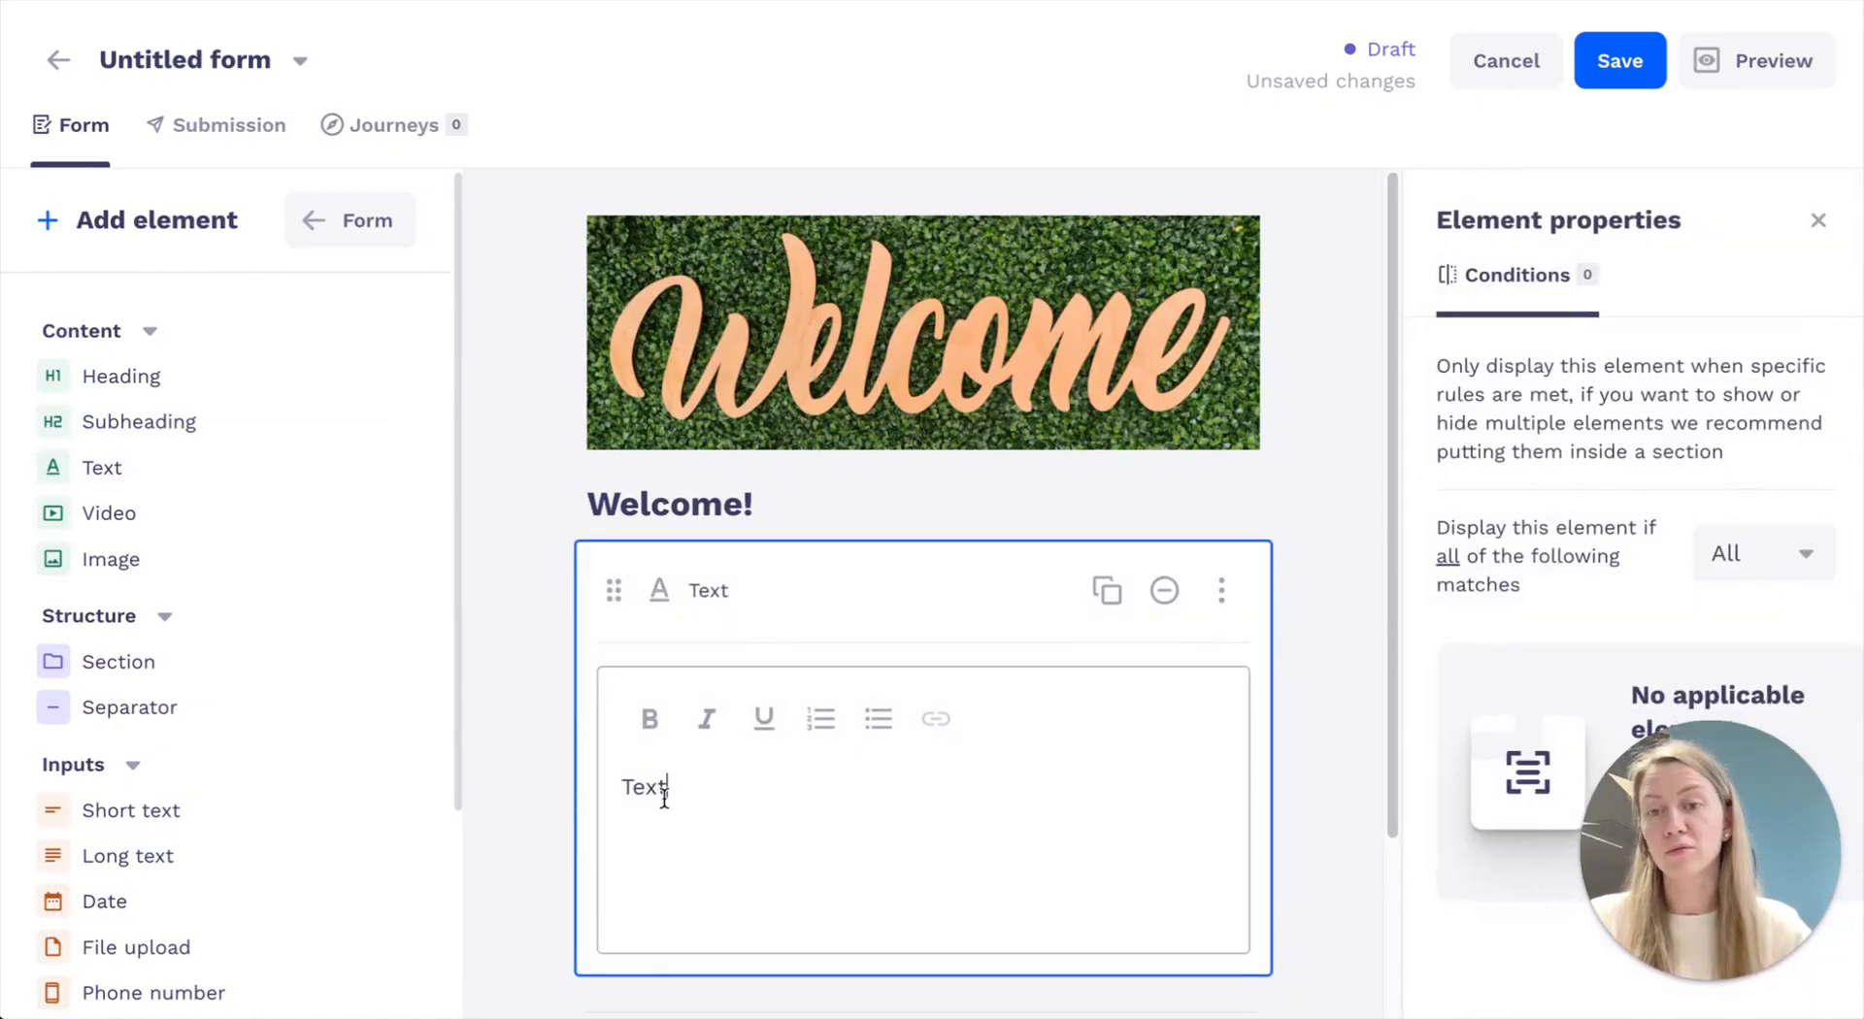
key(ctrl+a)
text(We look forward to welcome you, we just need some information :))
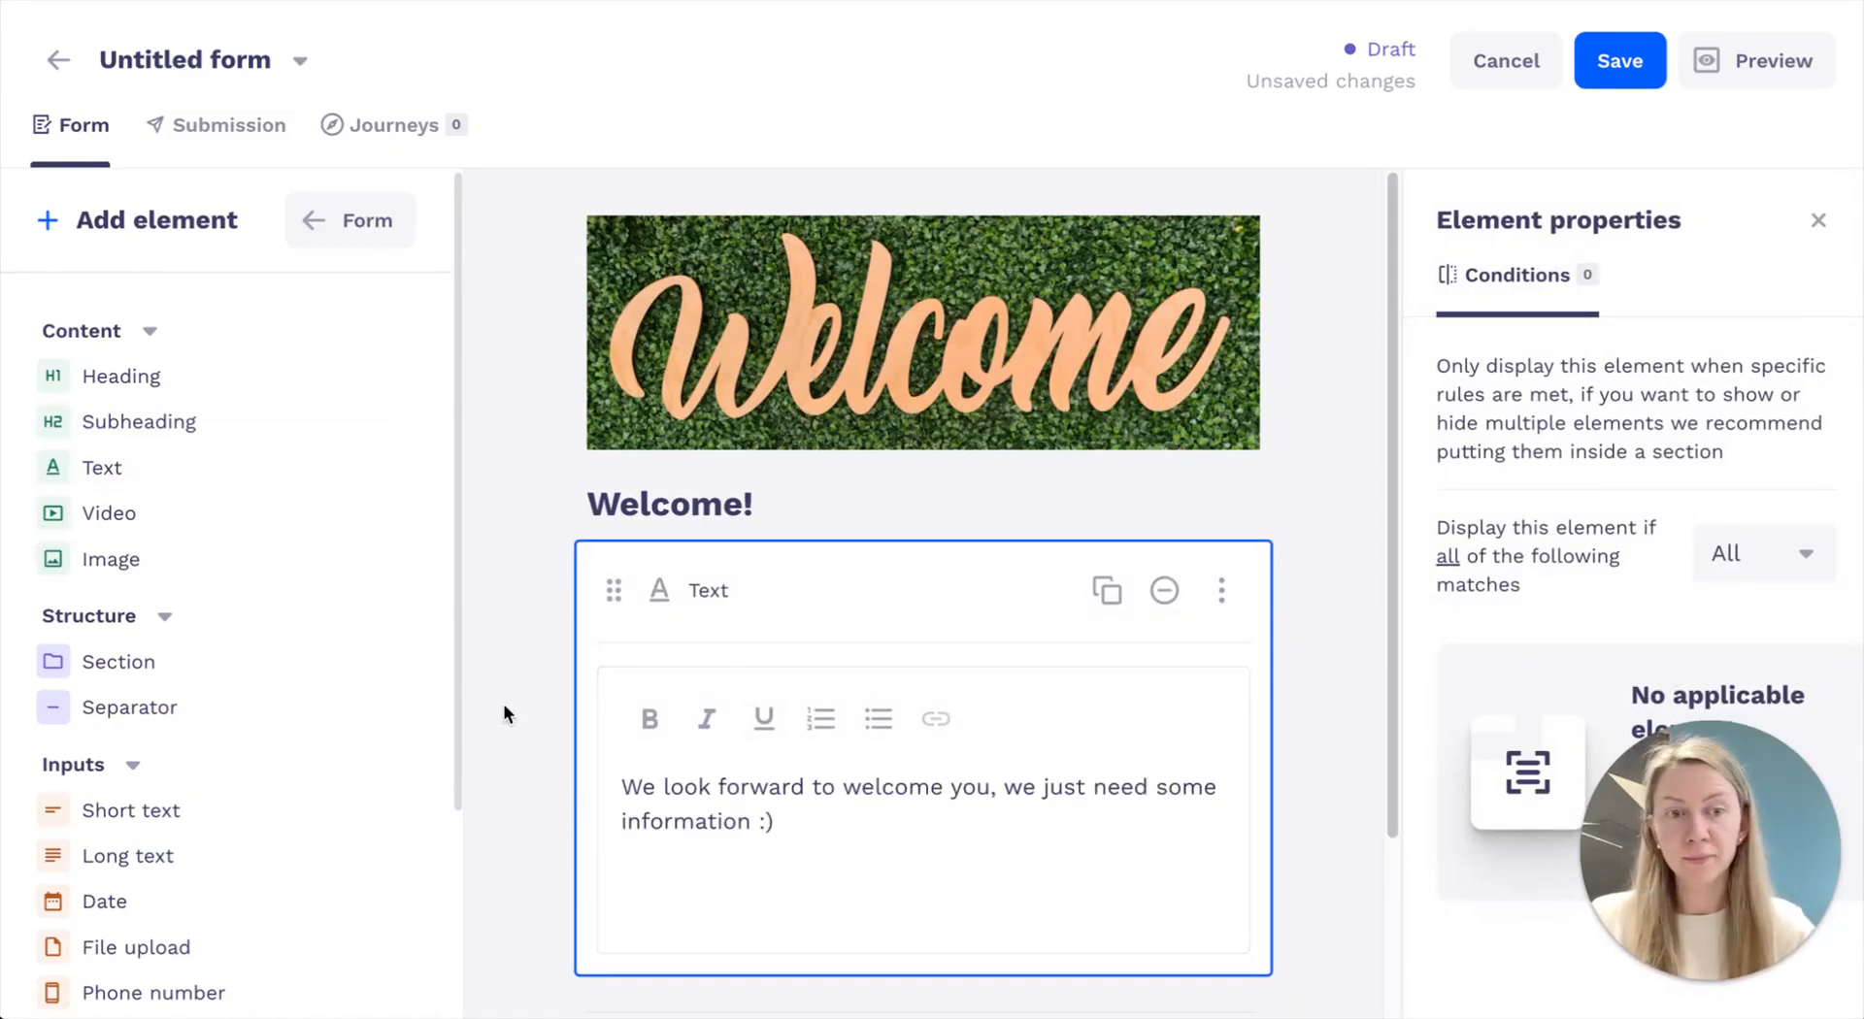
click(529, 682)
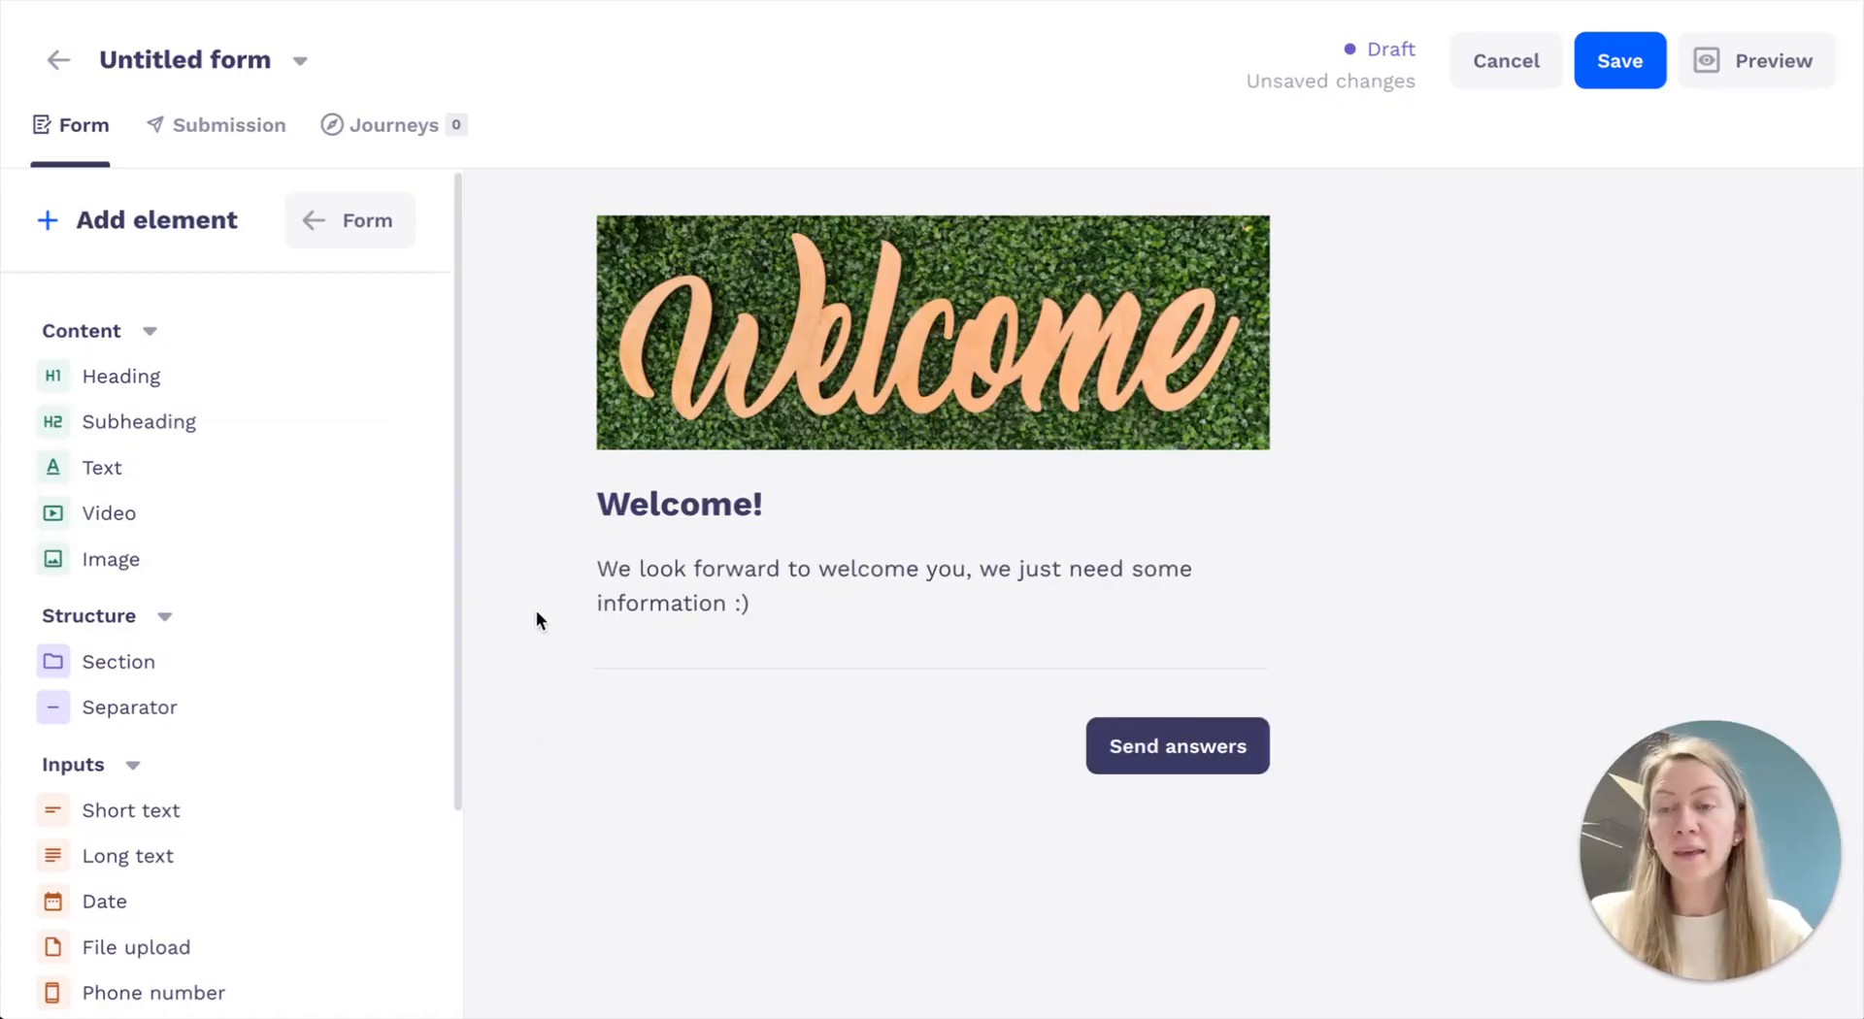
Add a Short text input element below the introductory text
scroll(311, 611, down, 3)
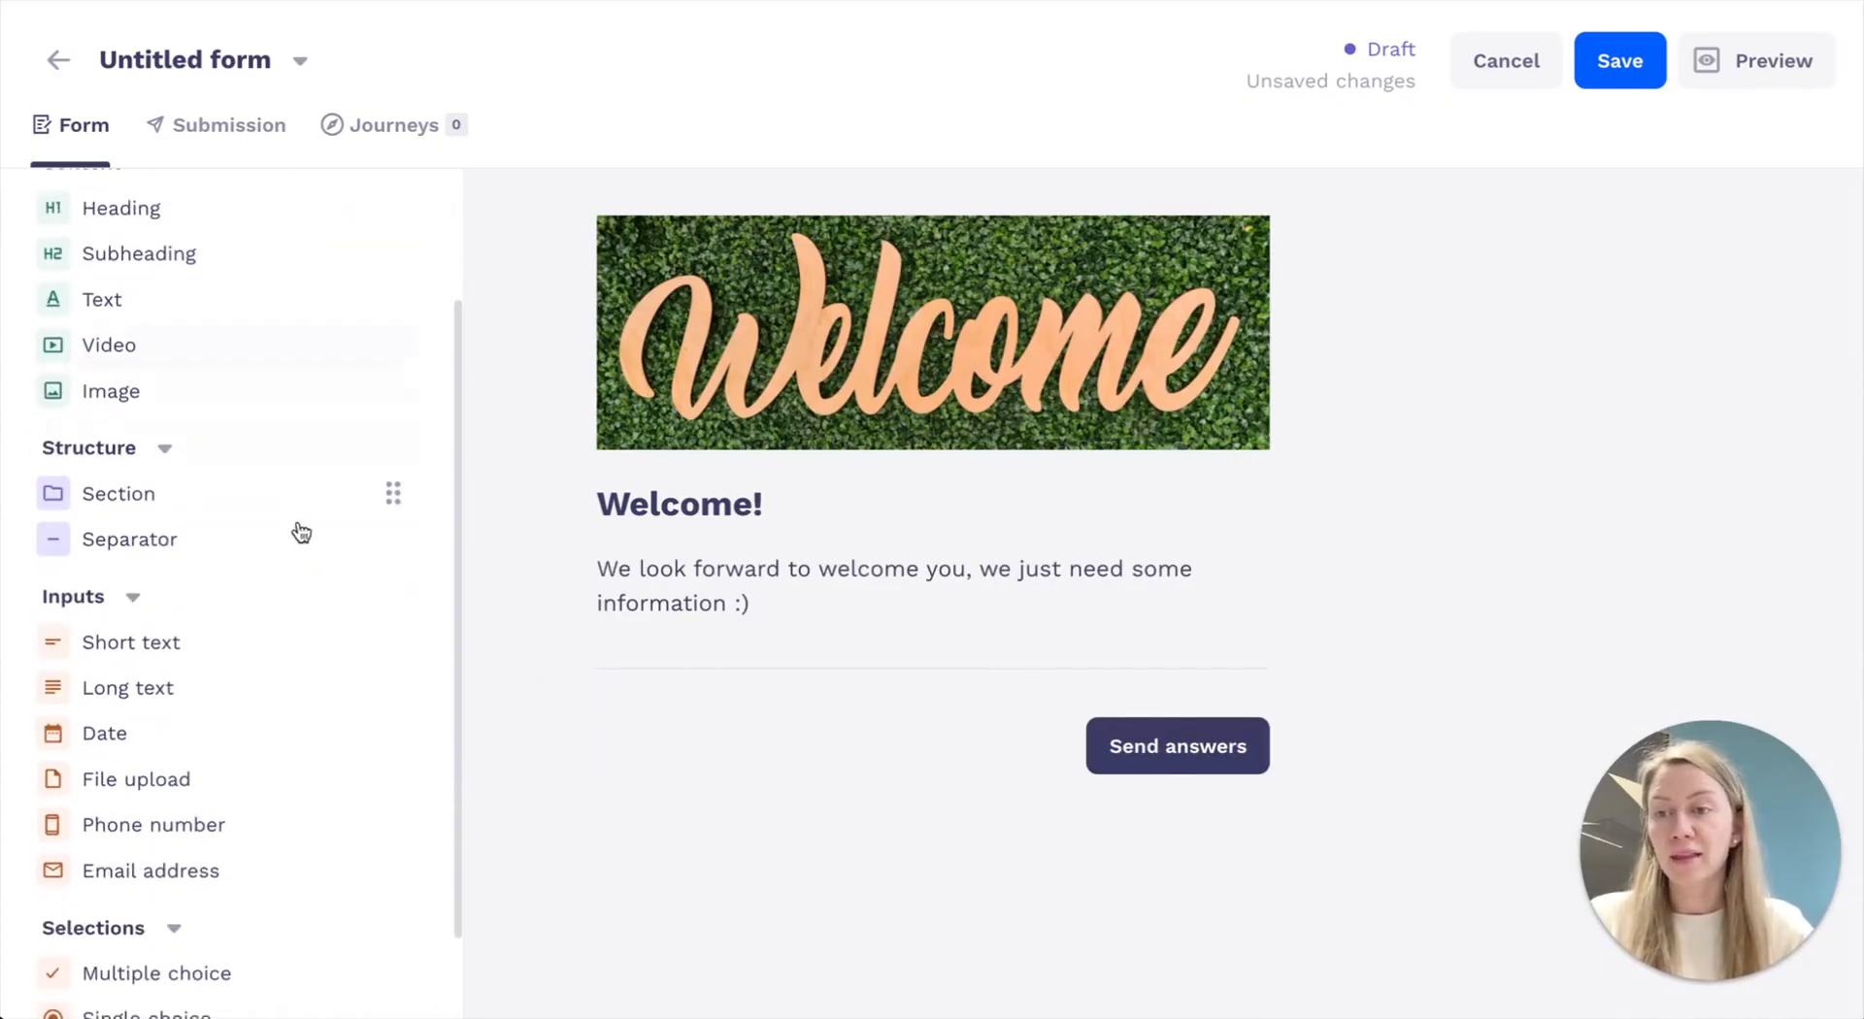
scroll(301, 532, down, 2)
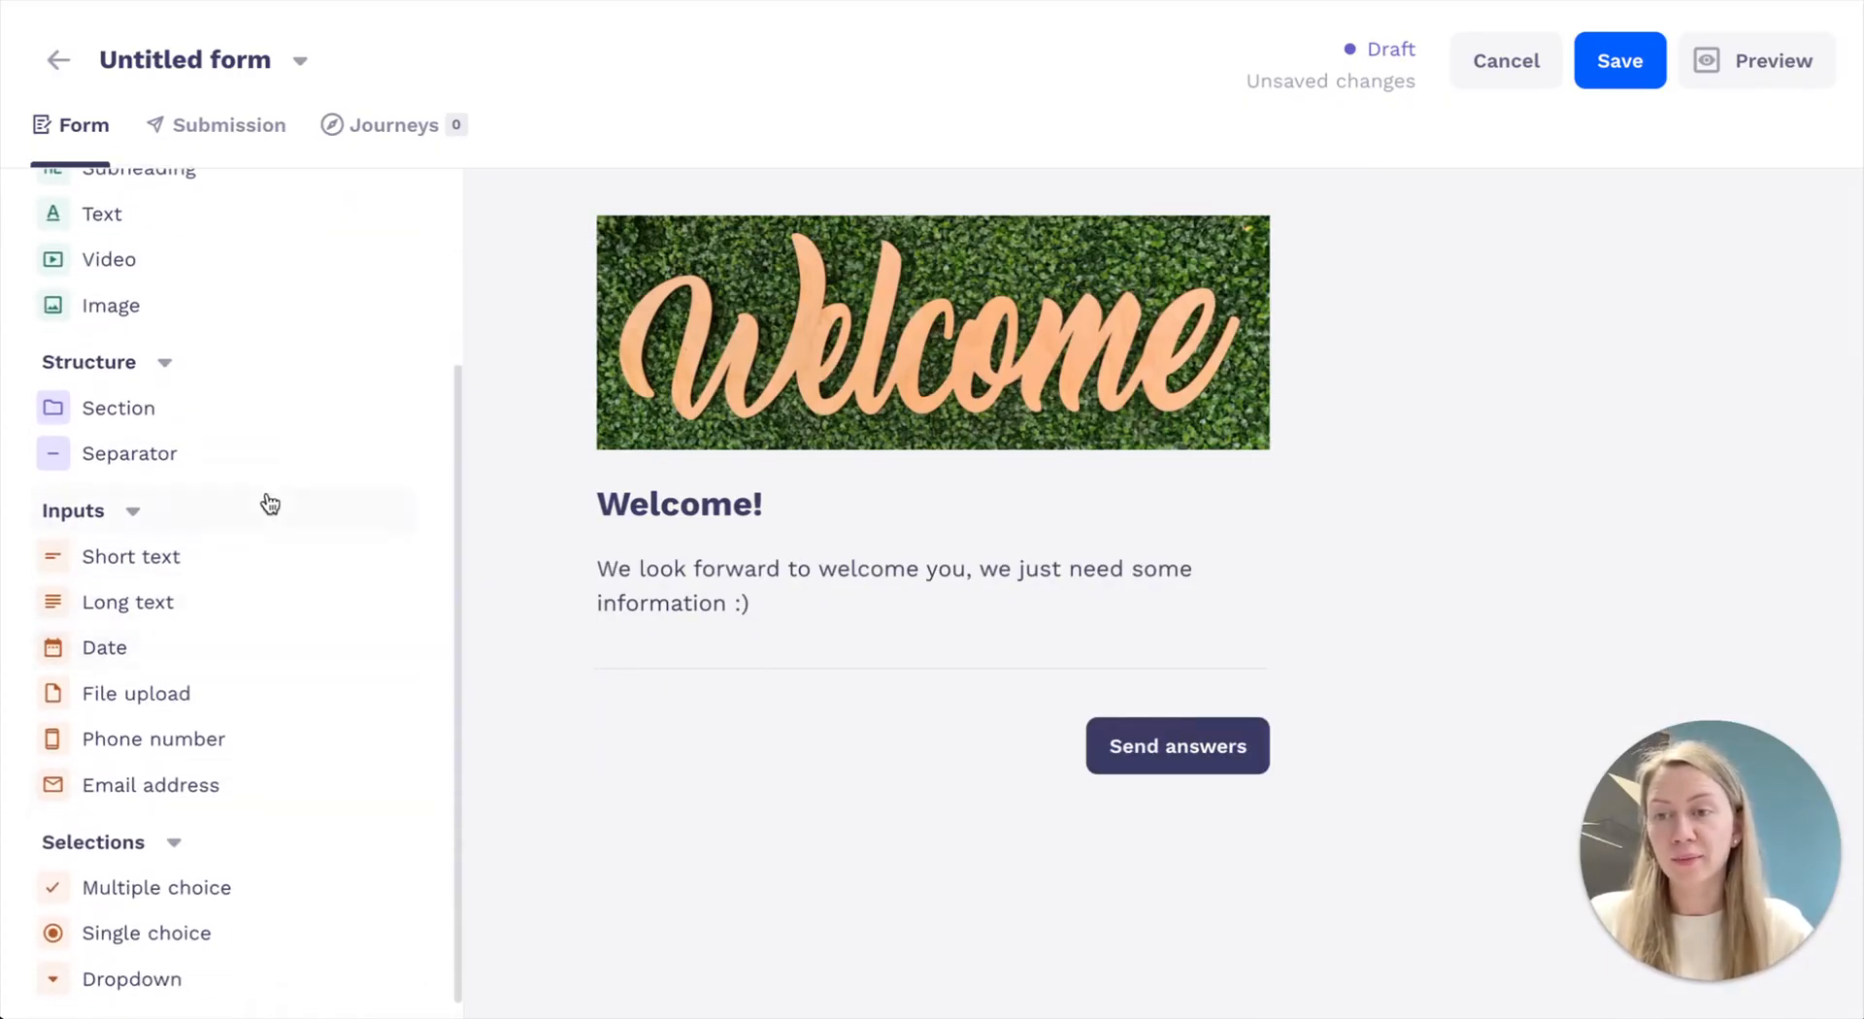
scroll(248, 677, up, 2)
scroll(213, 663, down, 2)
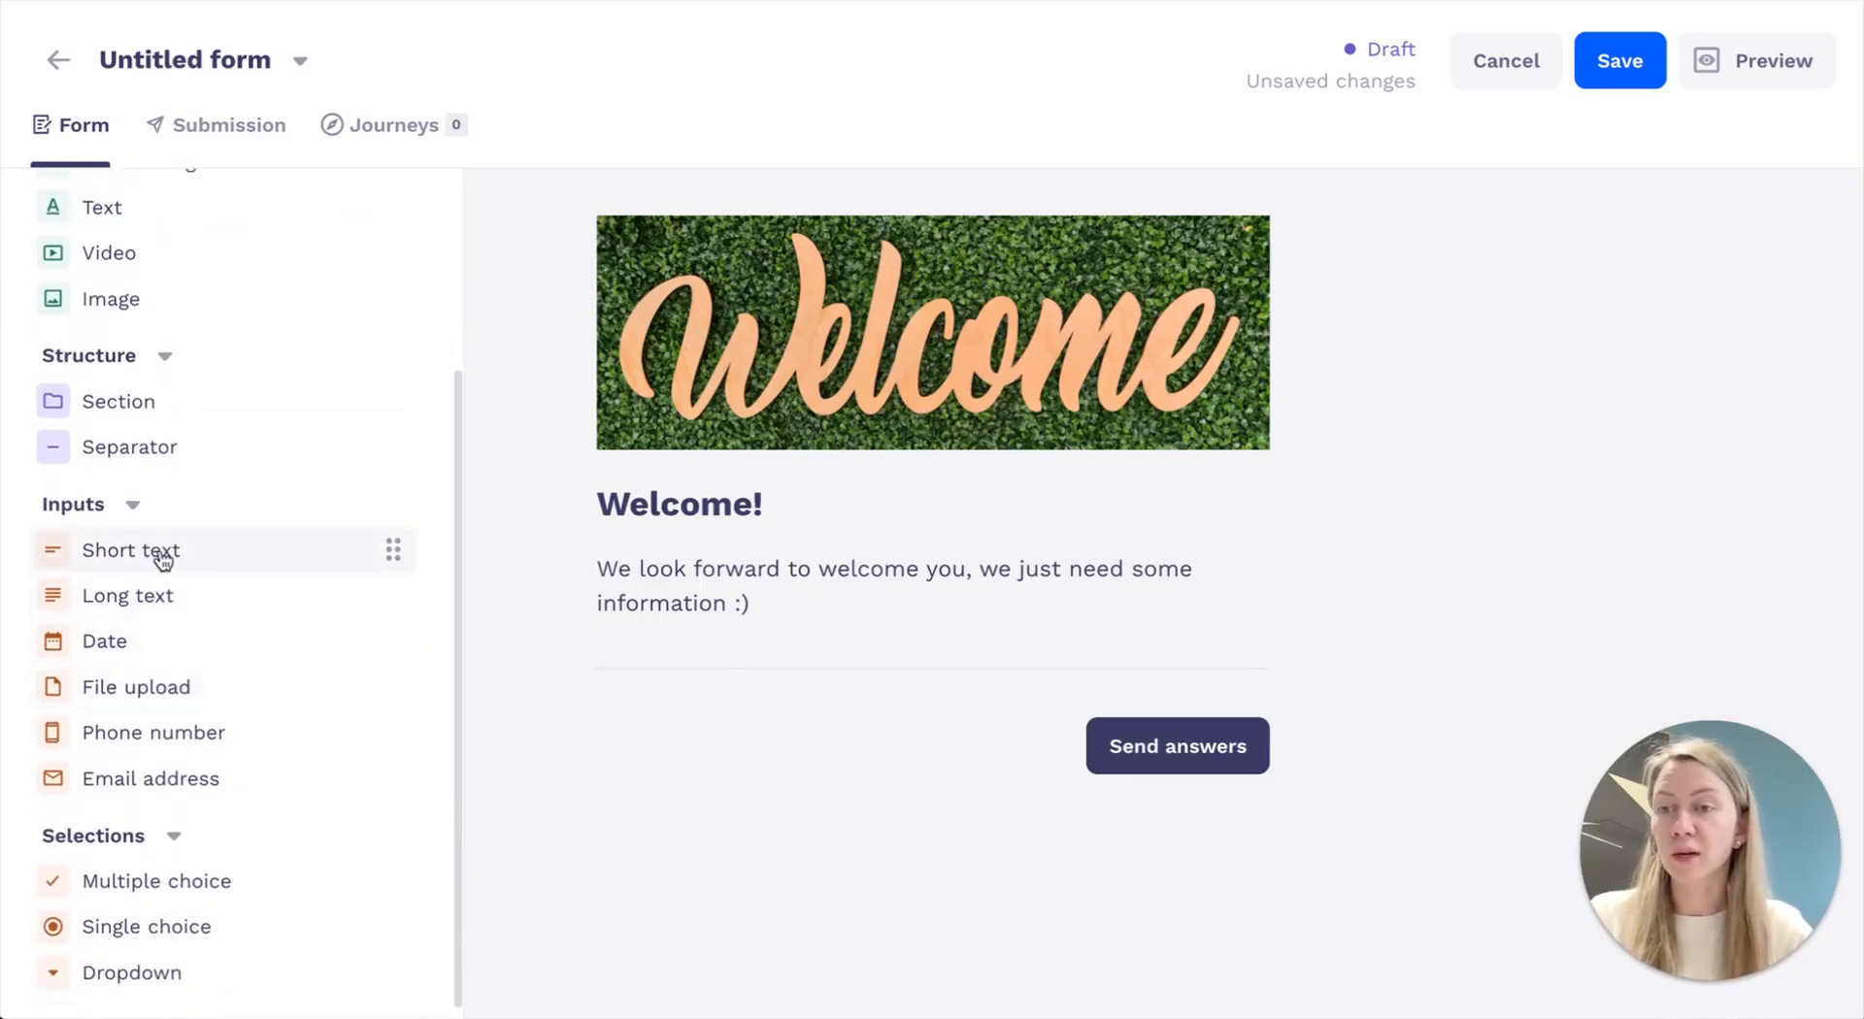
drag(197, 556, 864, 665)
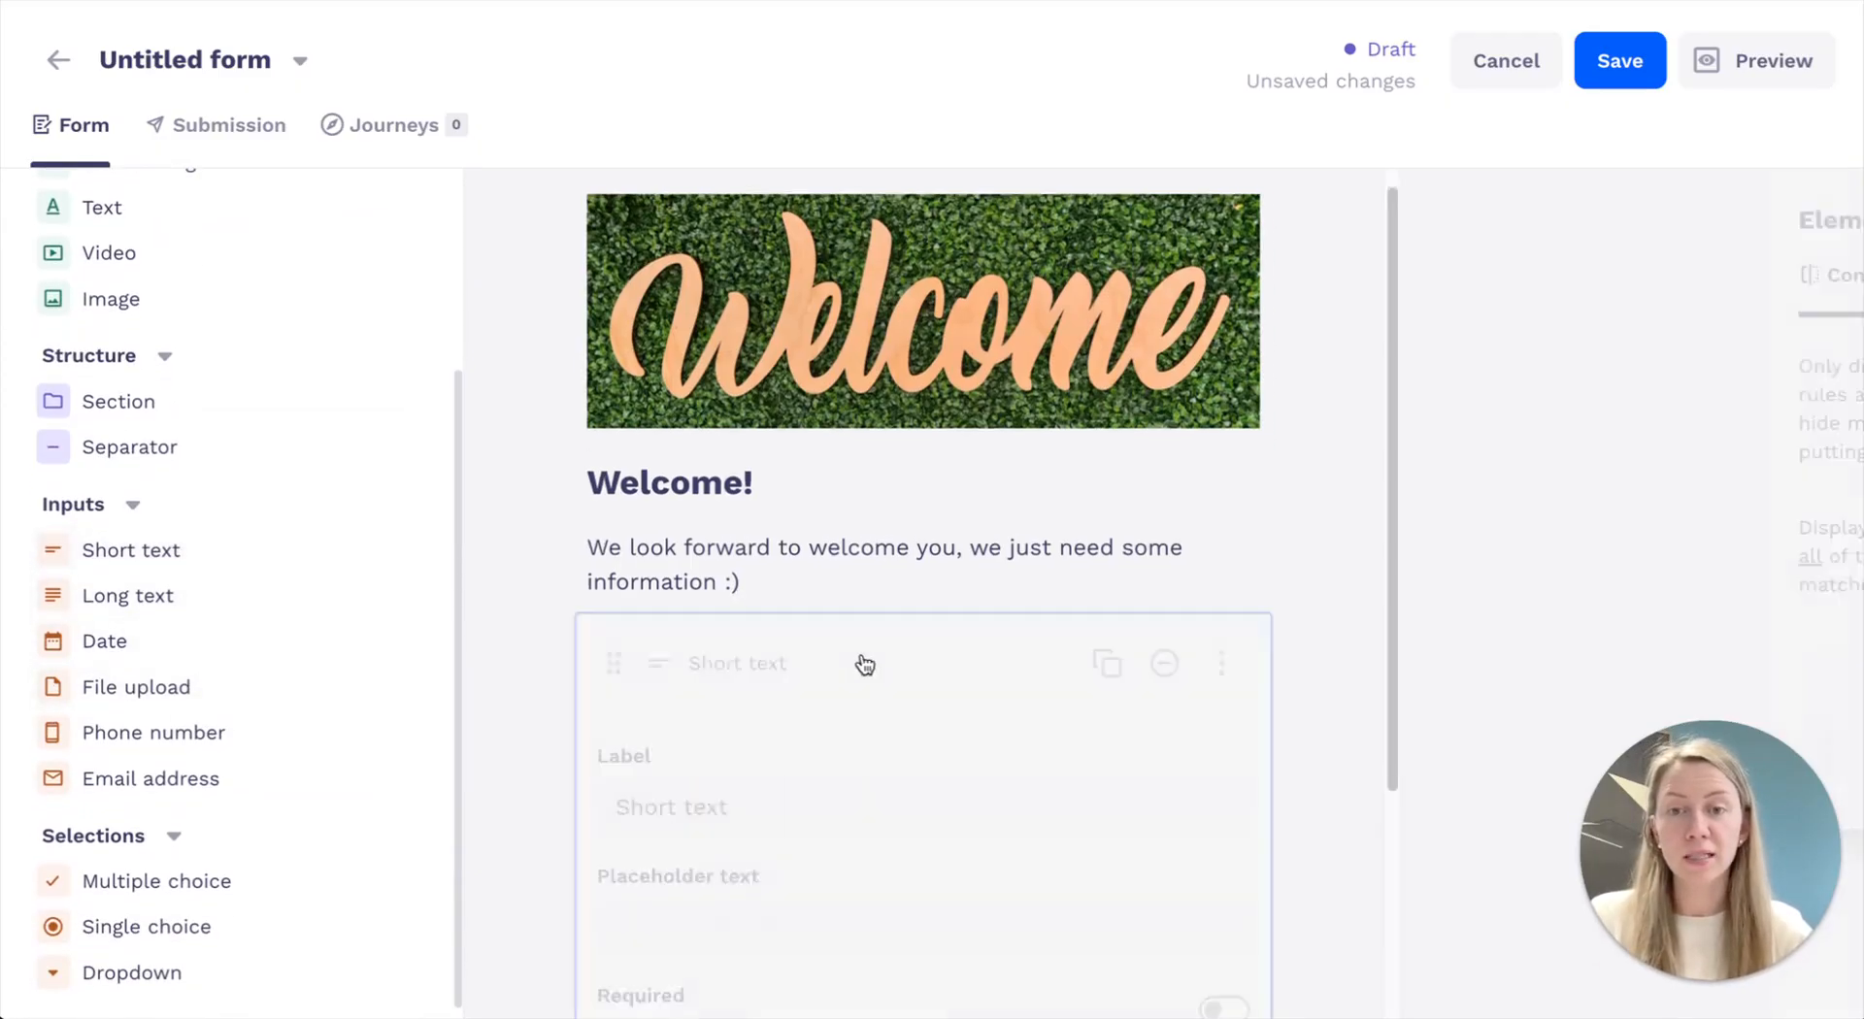
click(541, 732)
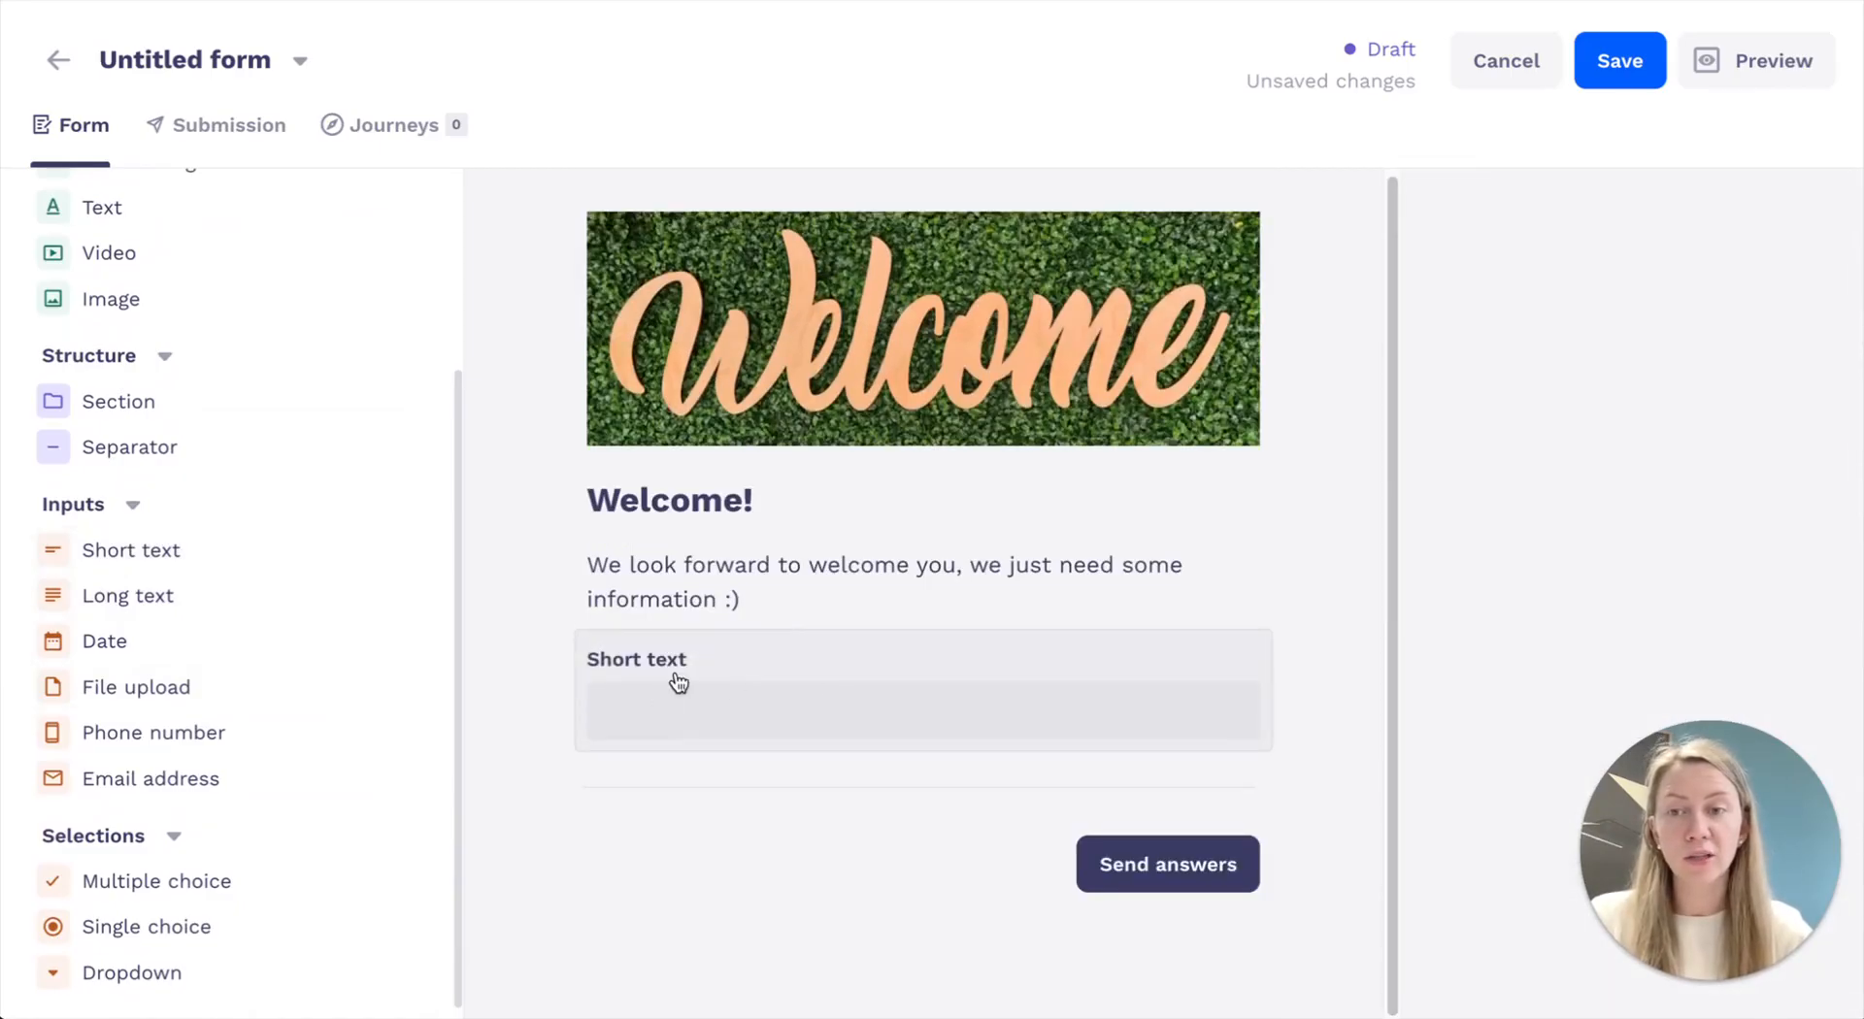
Convert the short text input into a Long text element
click(678, 684)
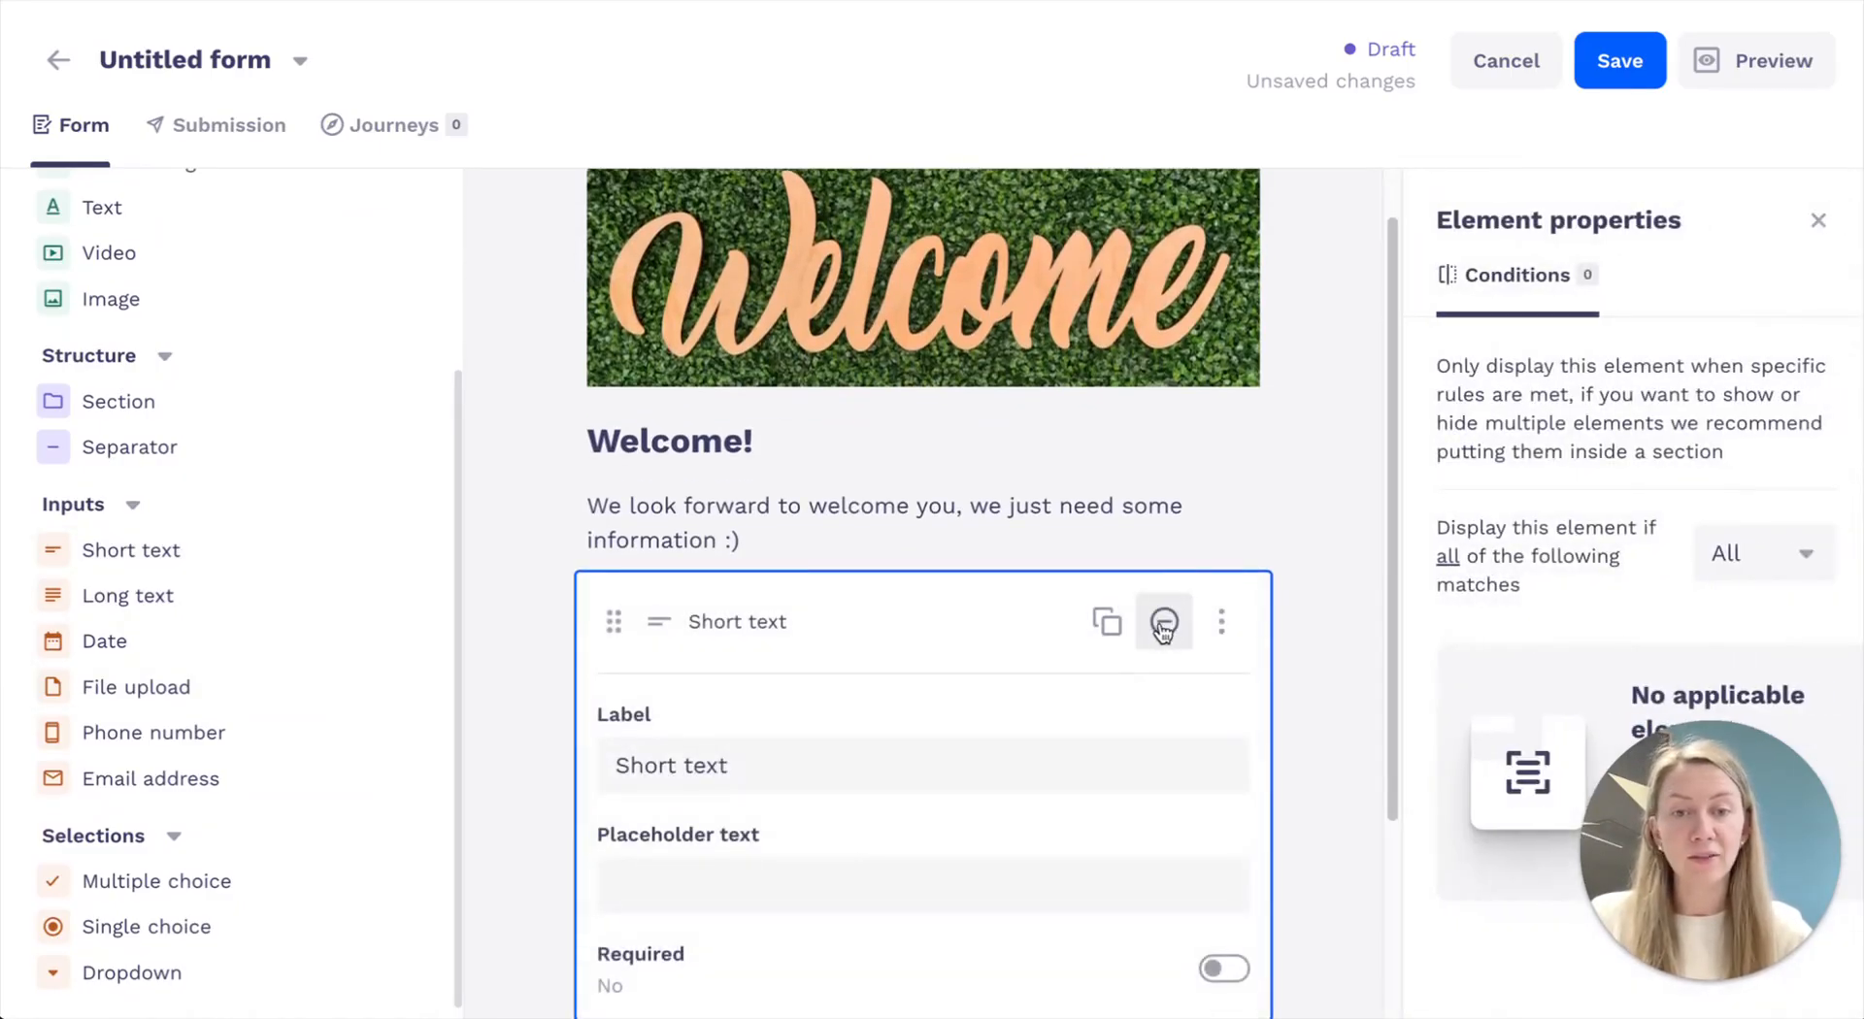
scroll(1077, 609, down, 1)
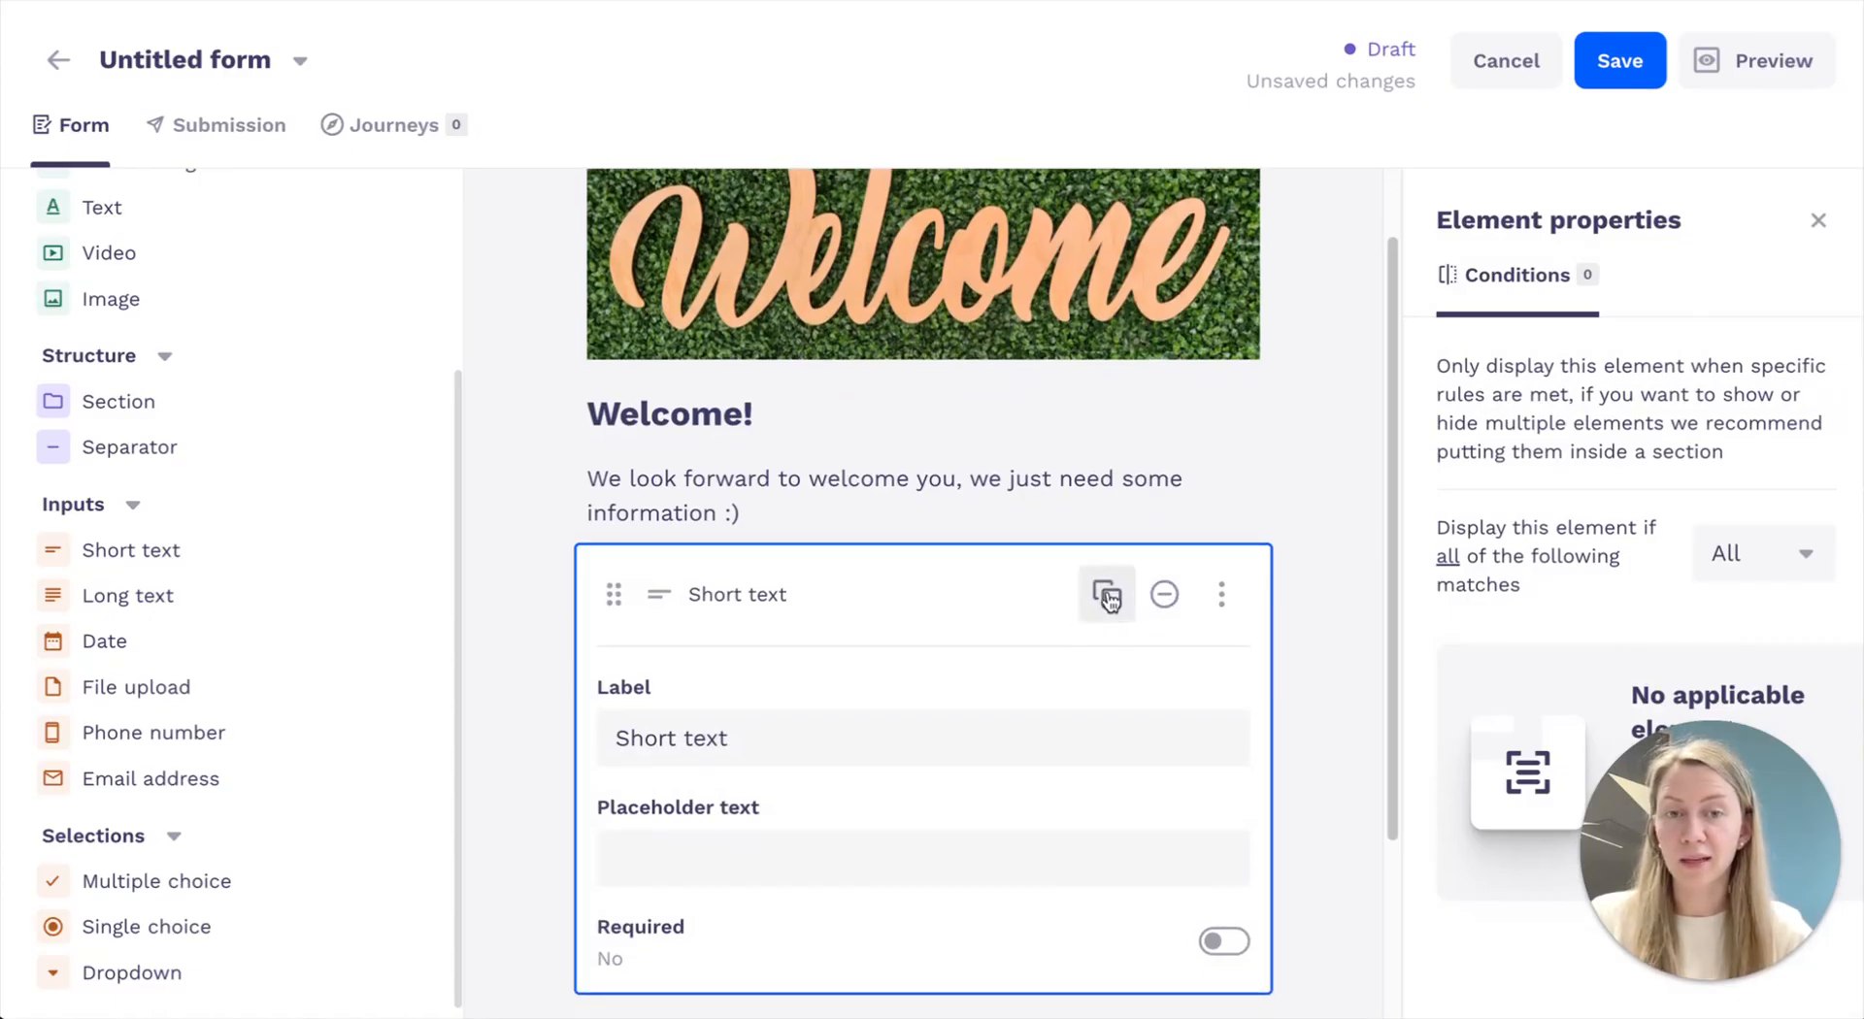
click(1221, 594)
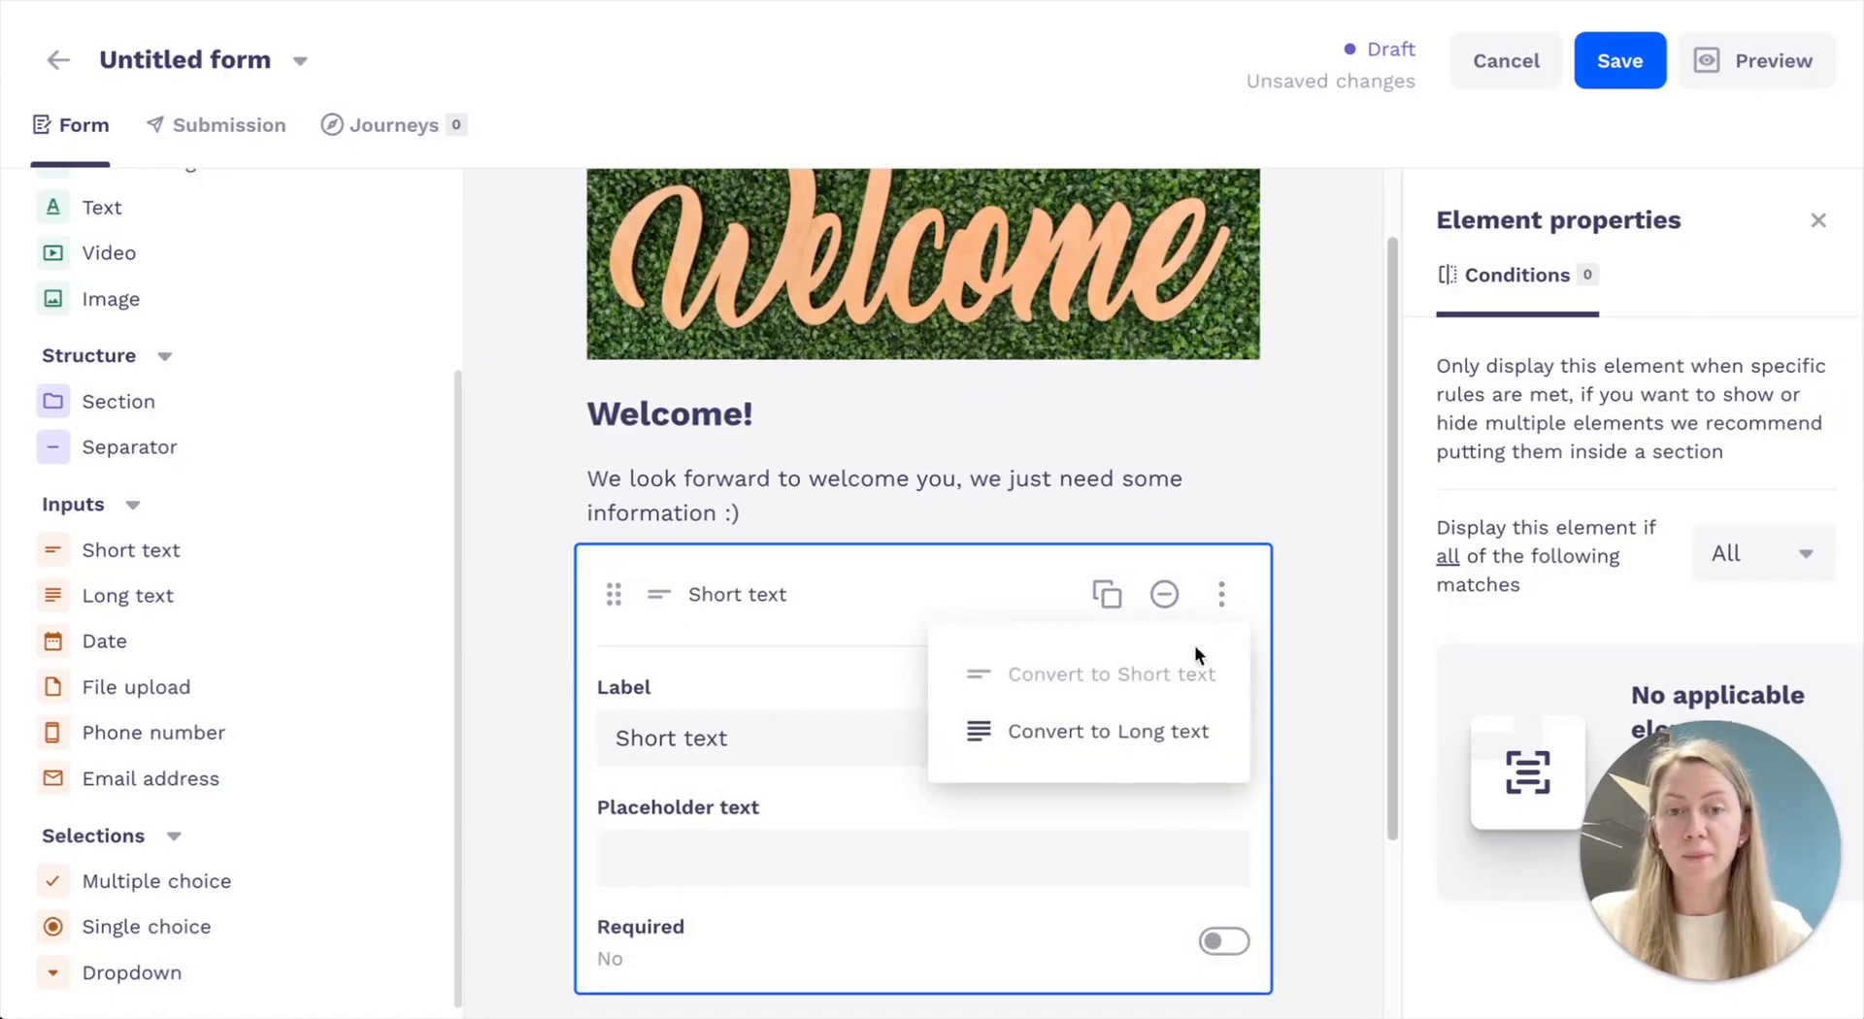
click(1126, 735)
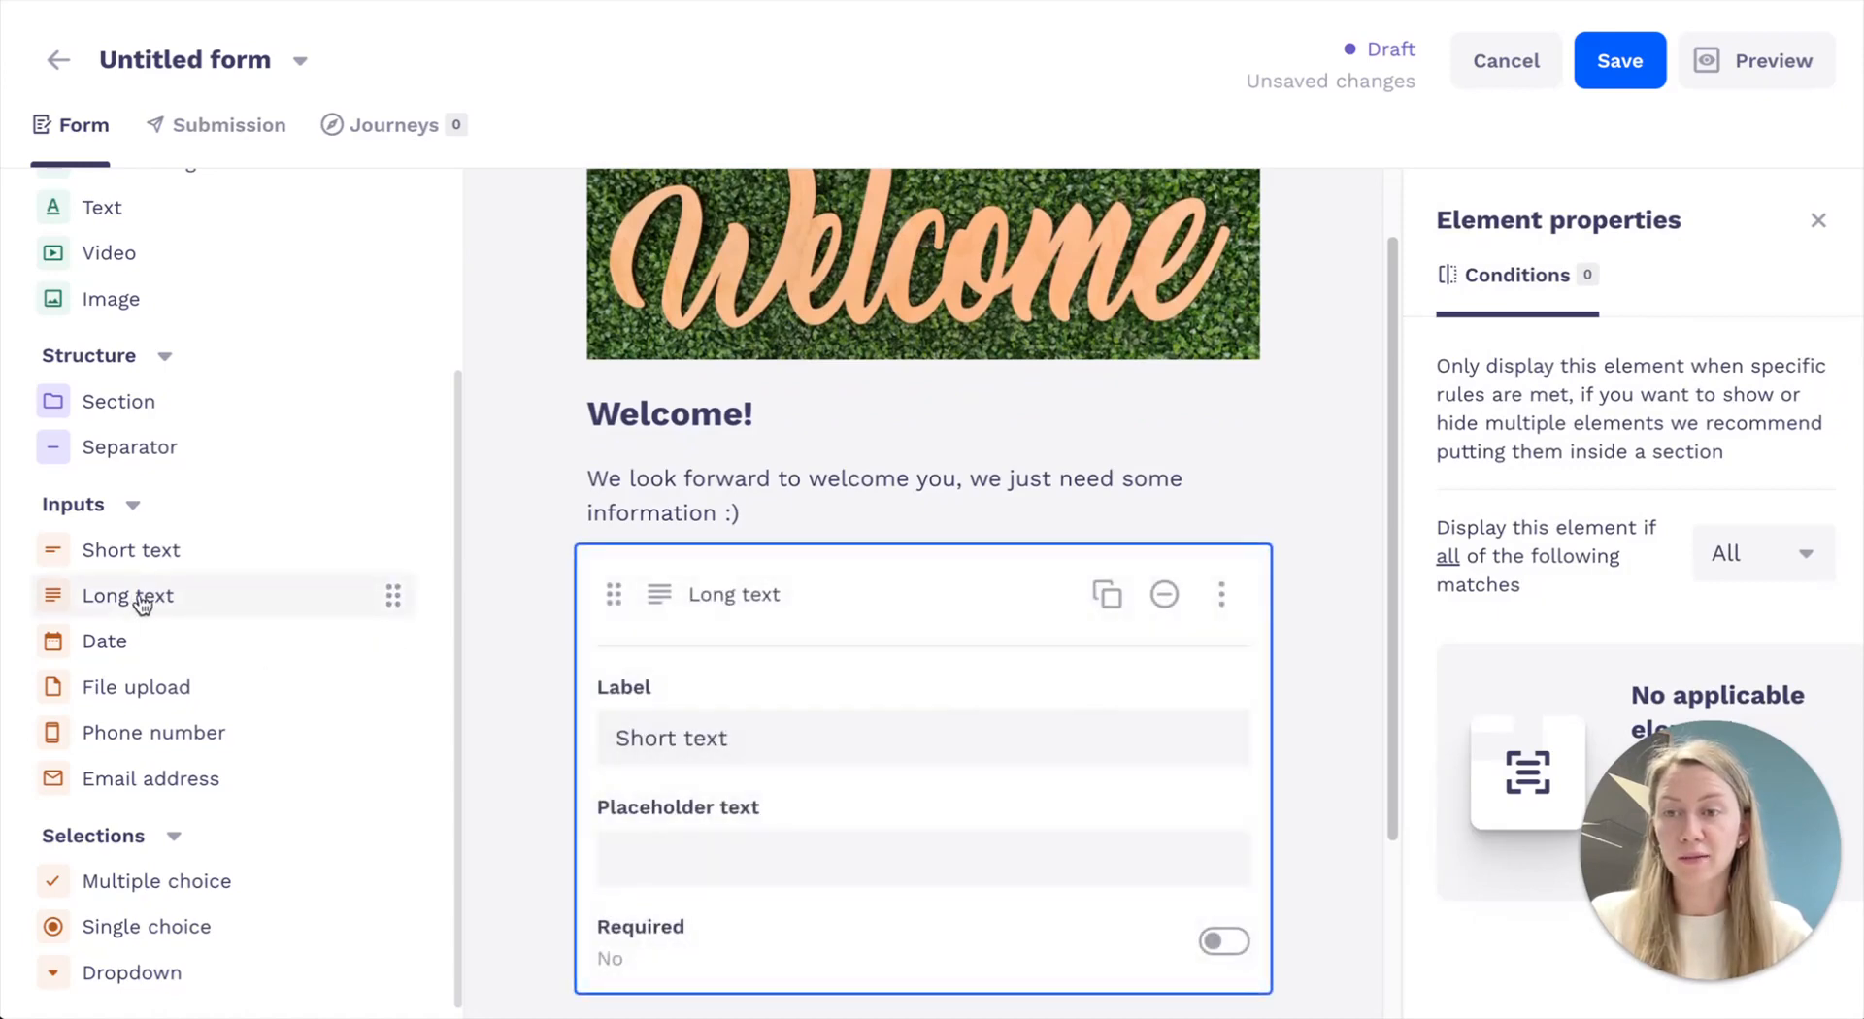
click(581, 594)
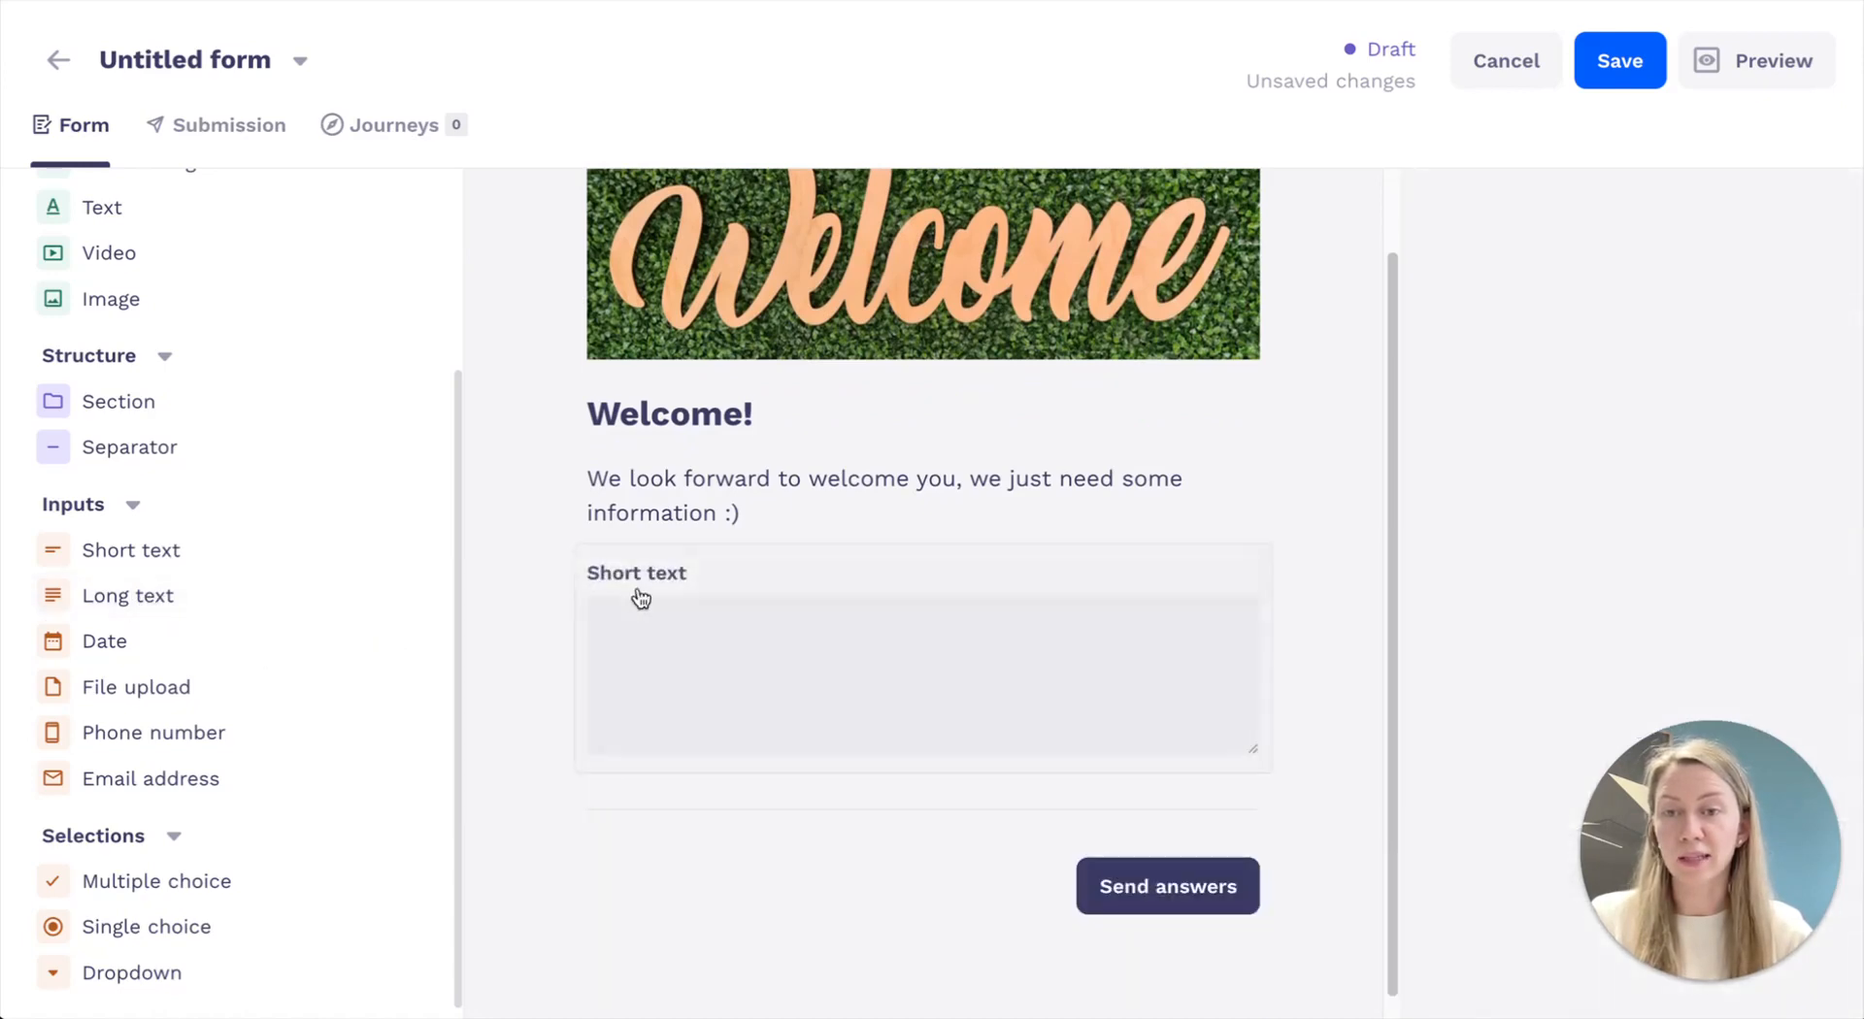
Label the long text question "Tell me about you" and switch its Required setting on and back off
click(699, 624)
triple_click(695, 737)
text(Tell )
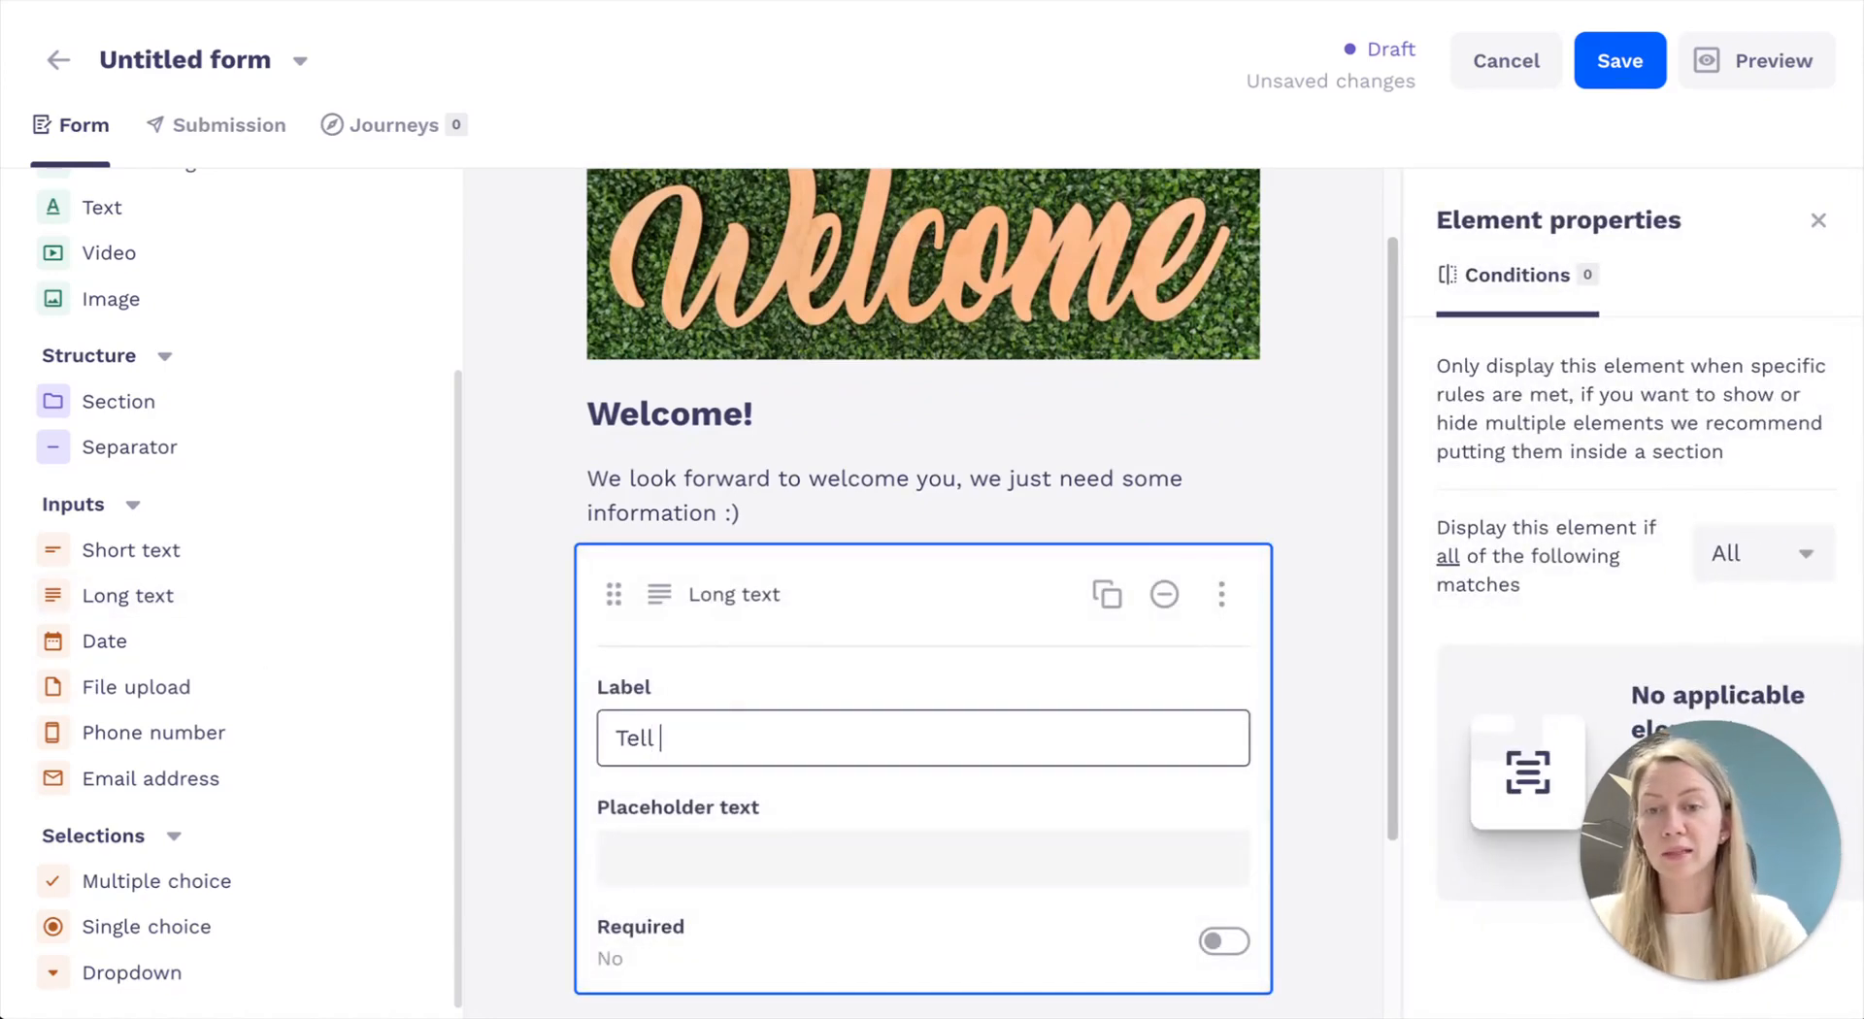
text(me about your)
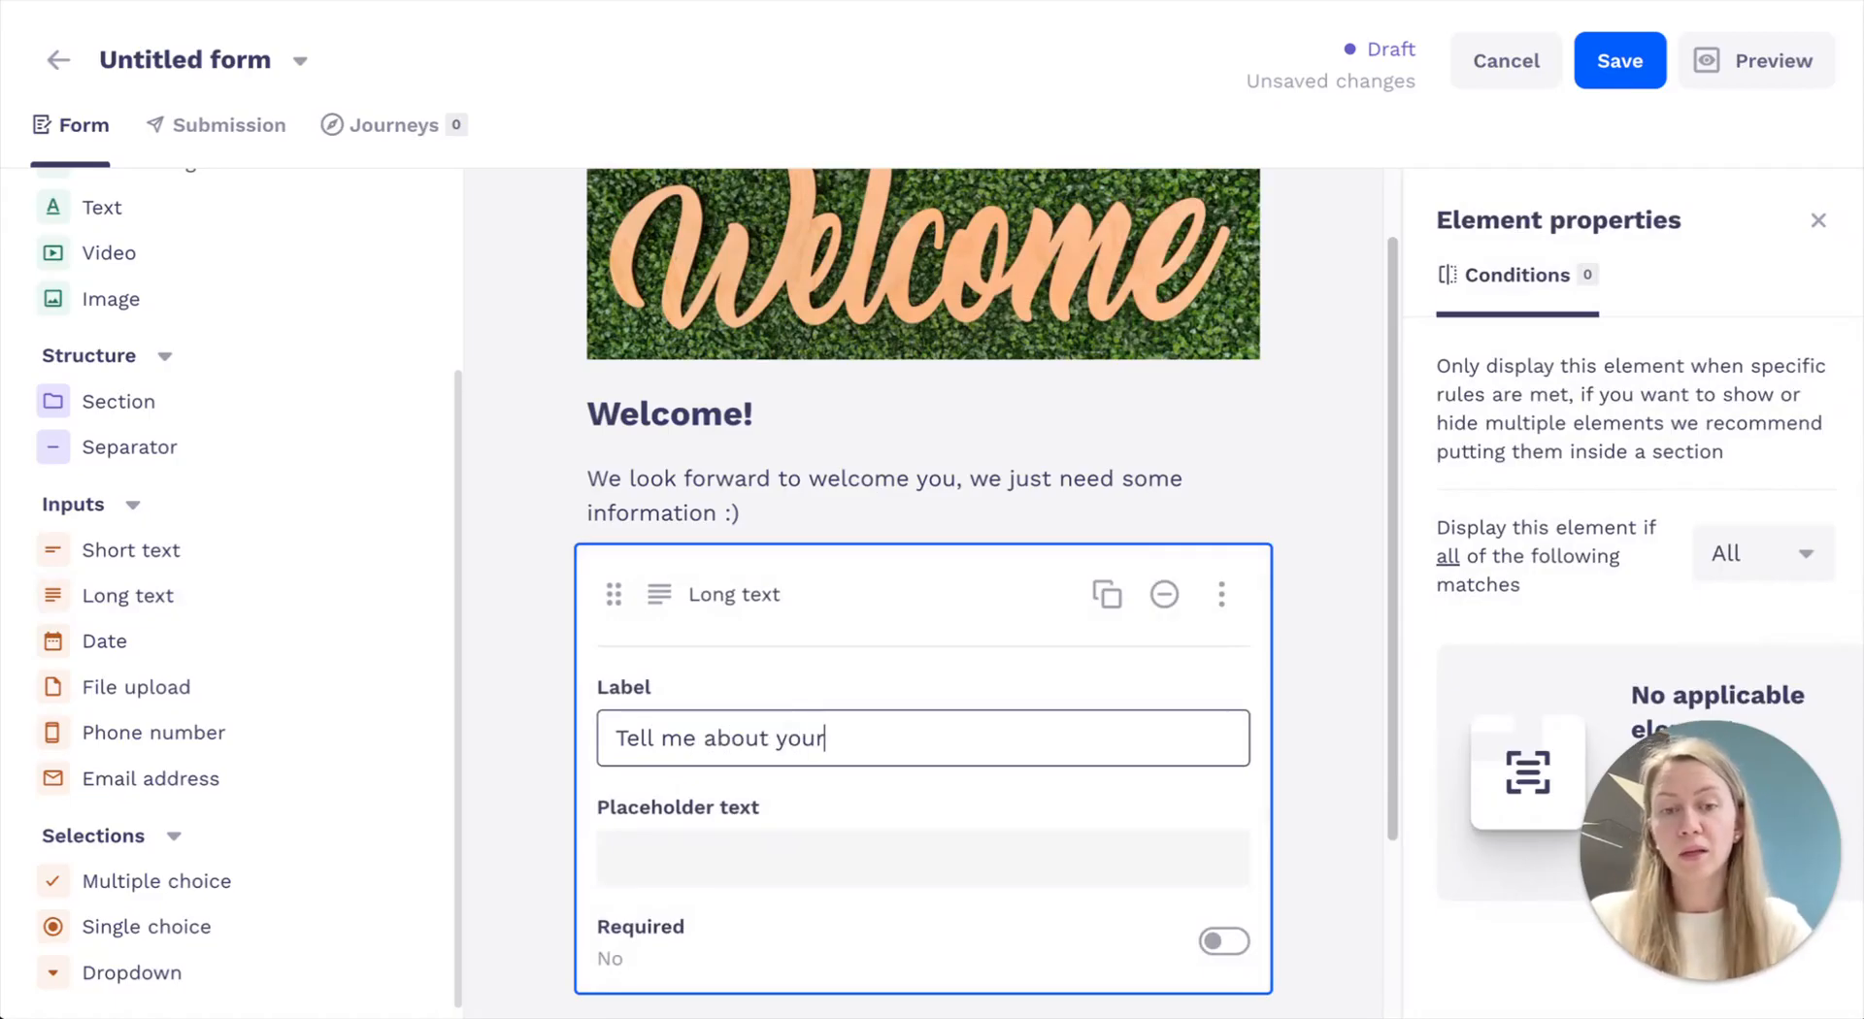
key(BackSpace)
click(1224, 942)
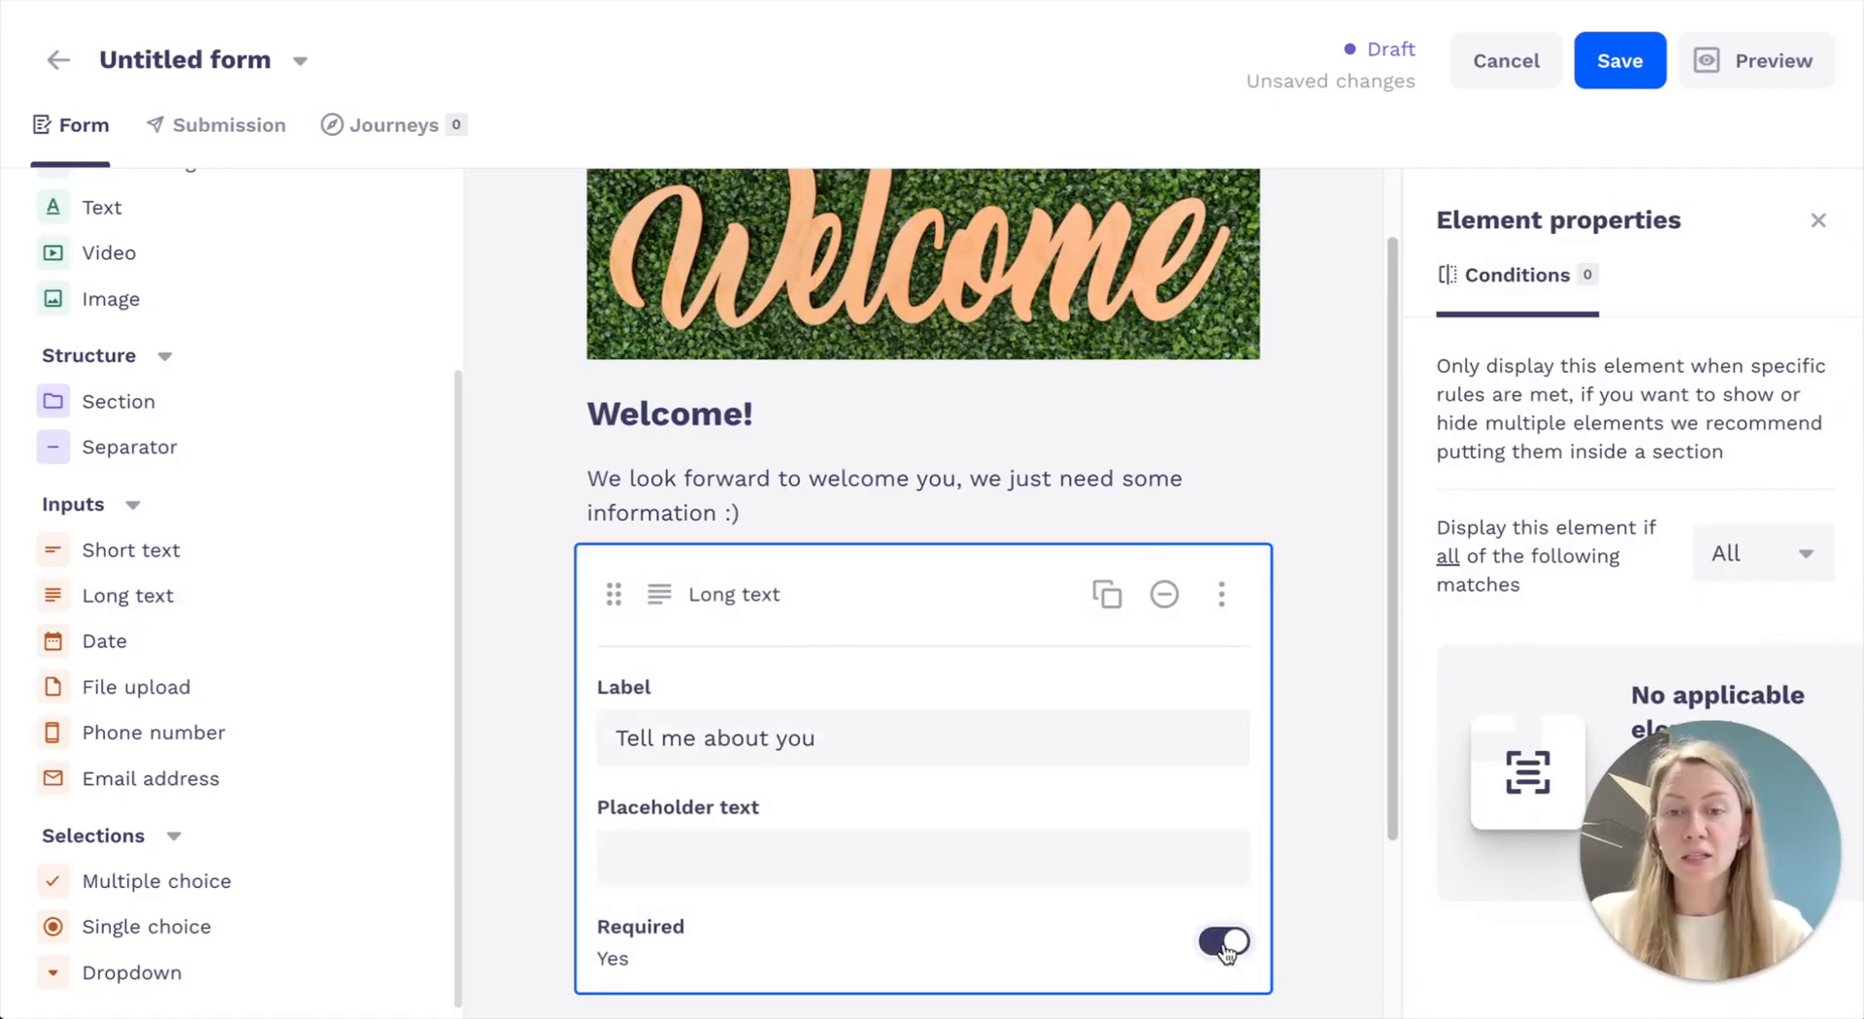
click(1224, 943)
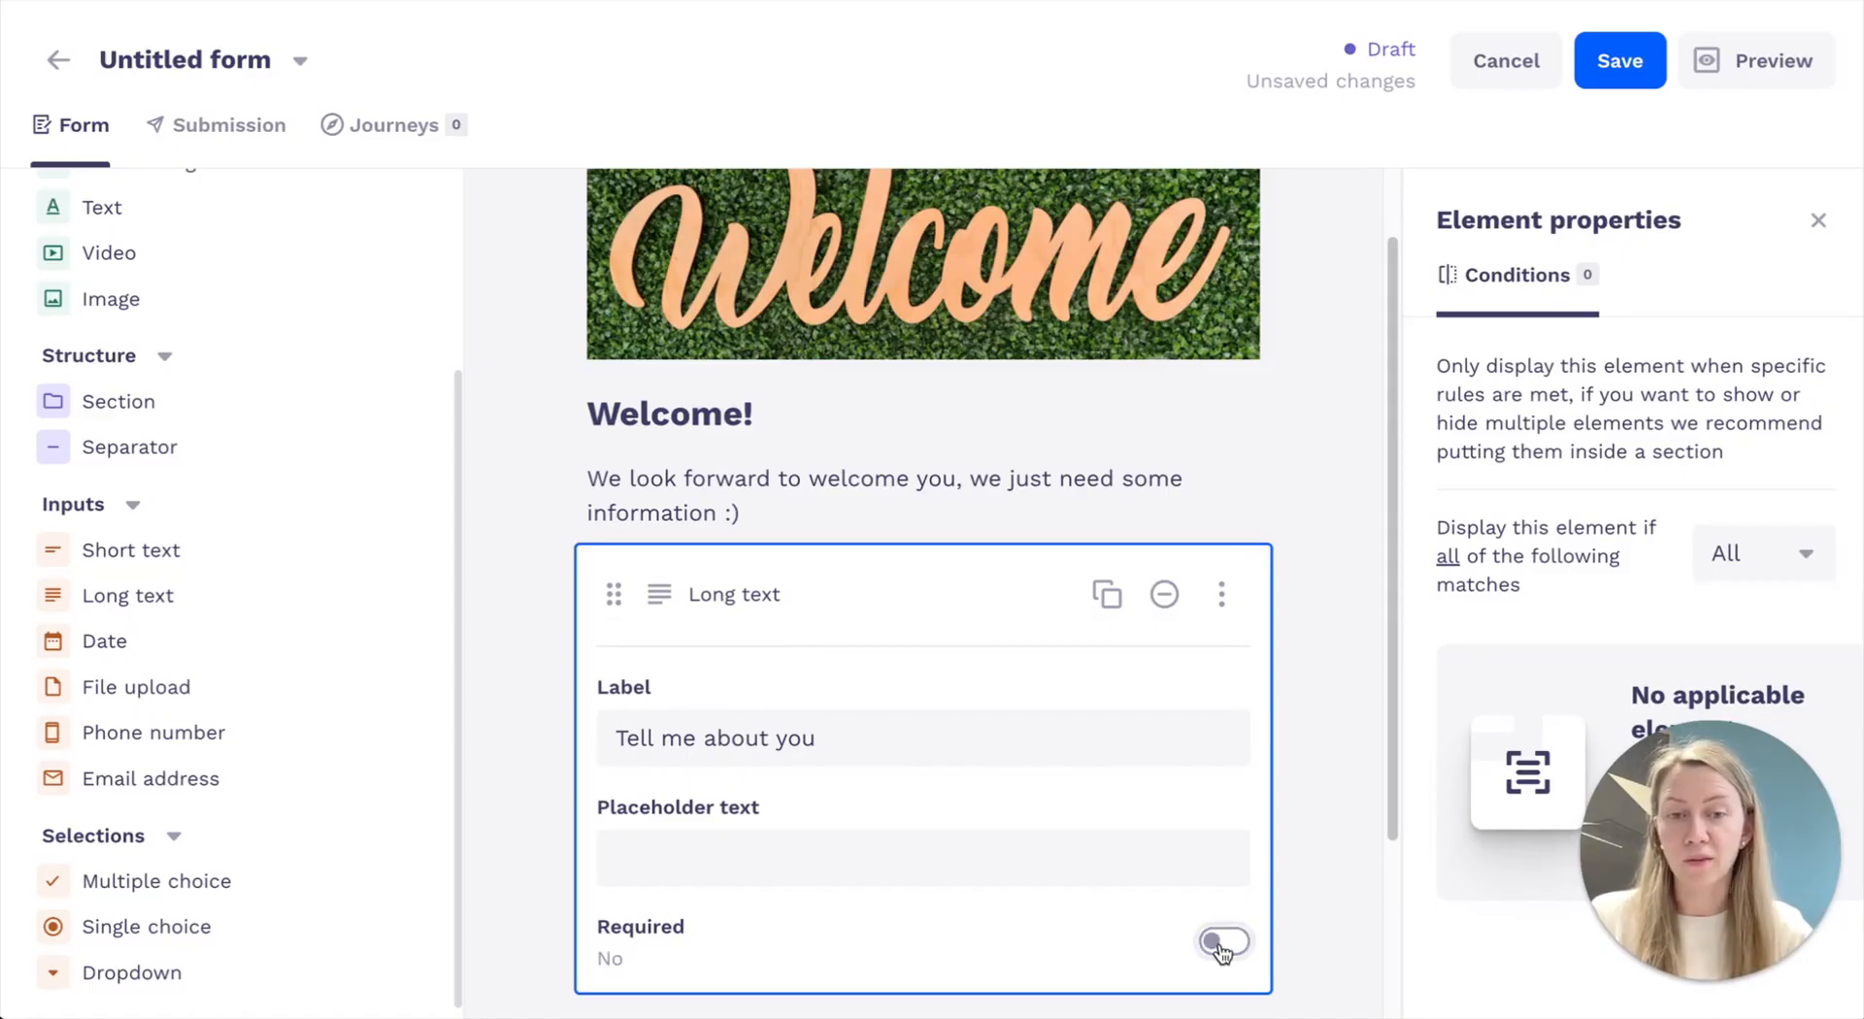
Add a Date input below the long text question, label it "When can you start" and make it required
click(1314, 815)
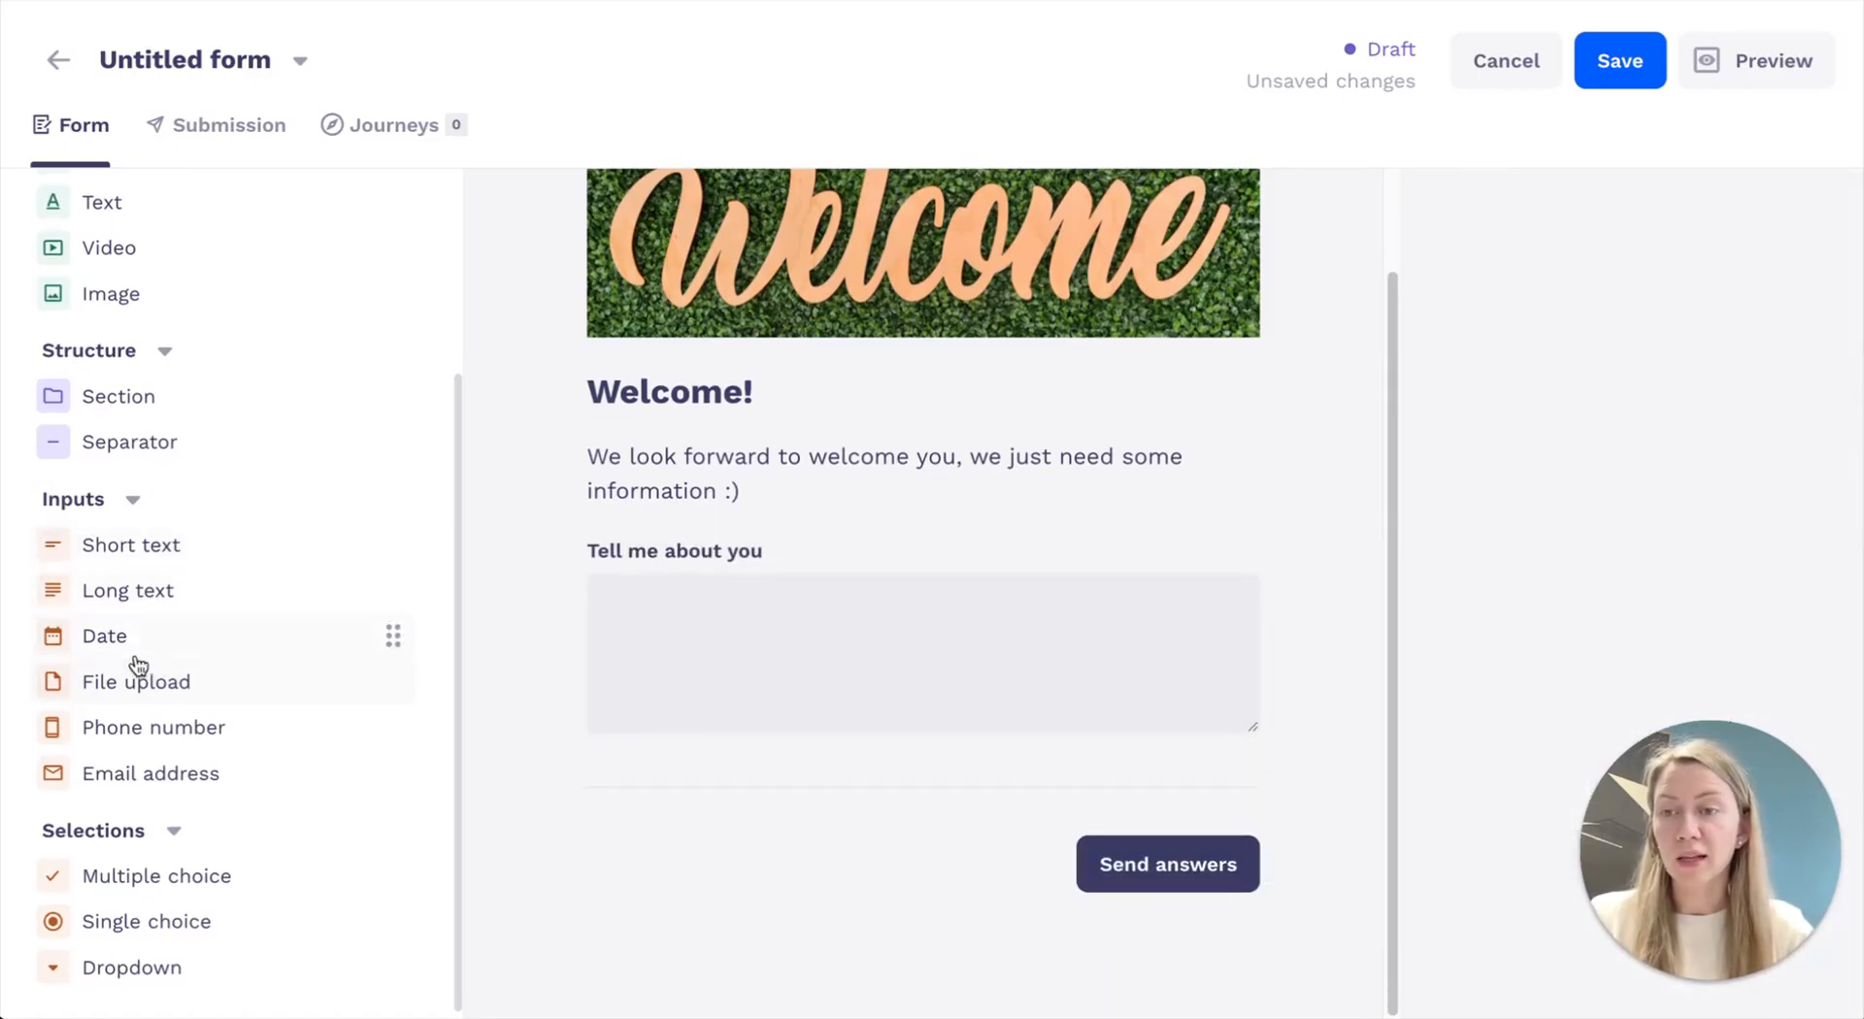
drag(104, 645, 664, 777)
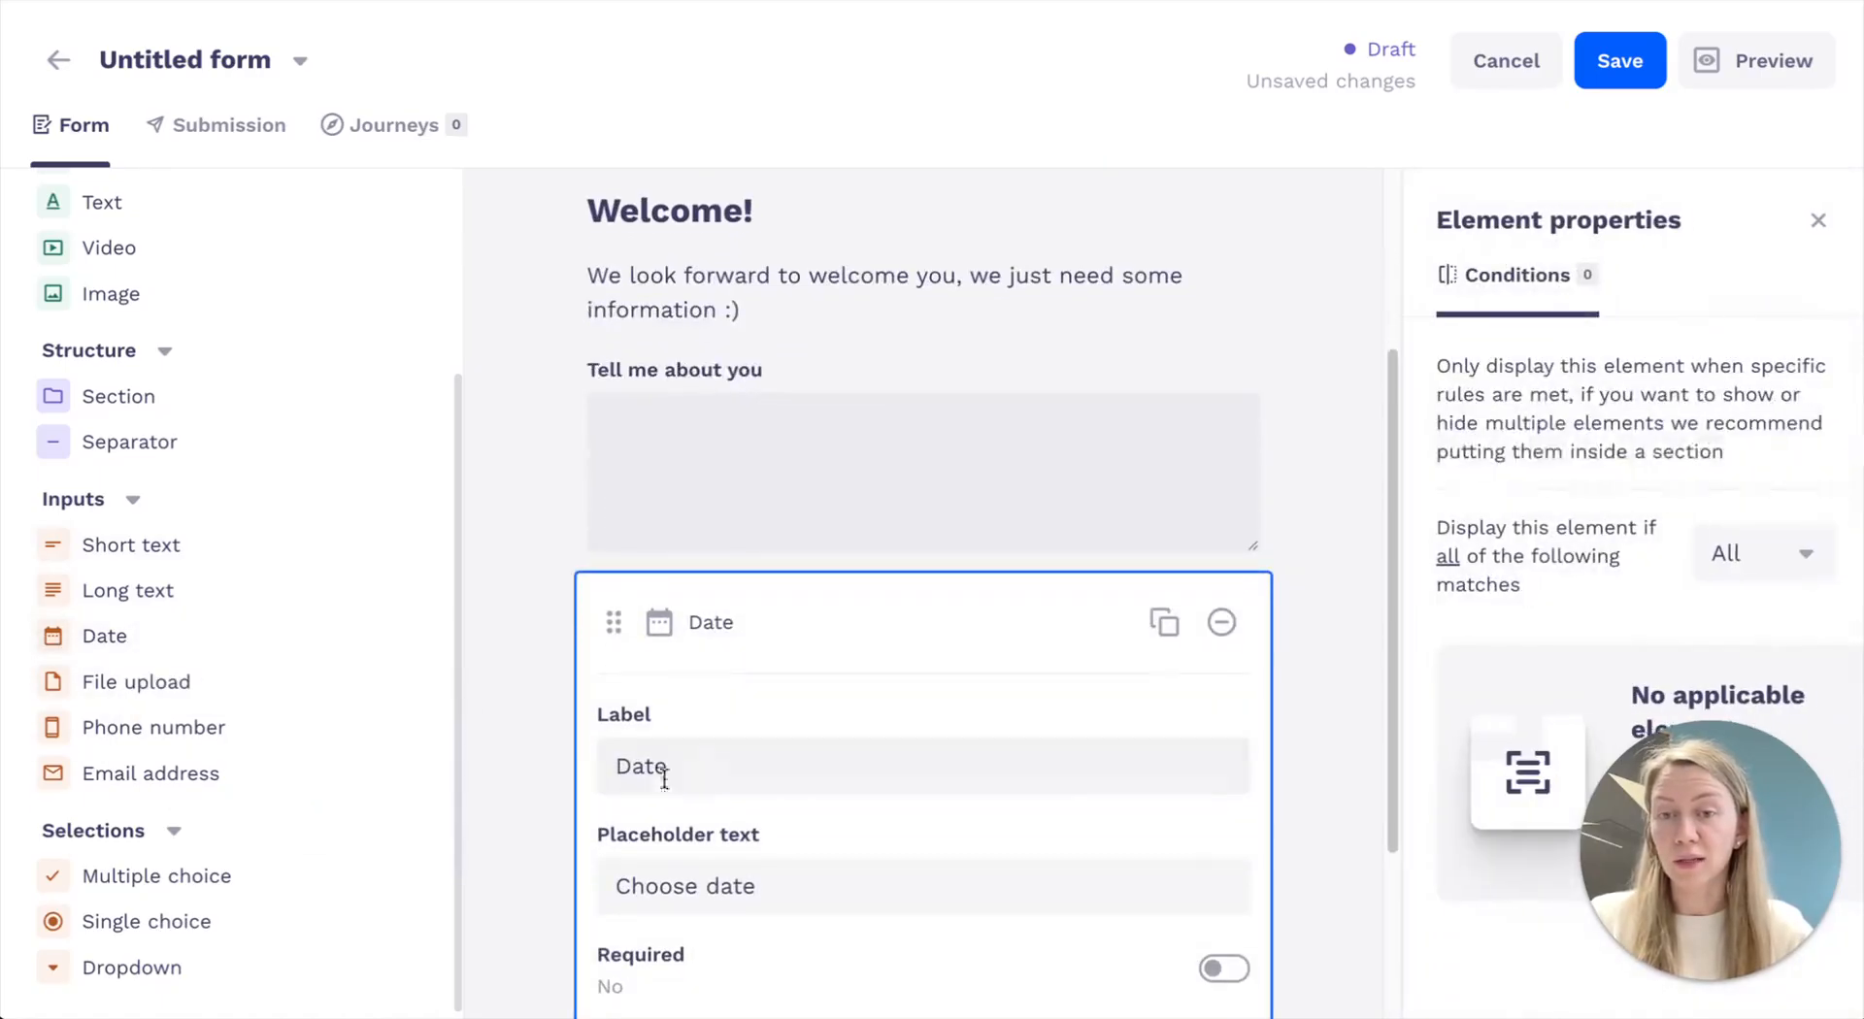
click(664, 777)
key(ctrl+a)
text(W)
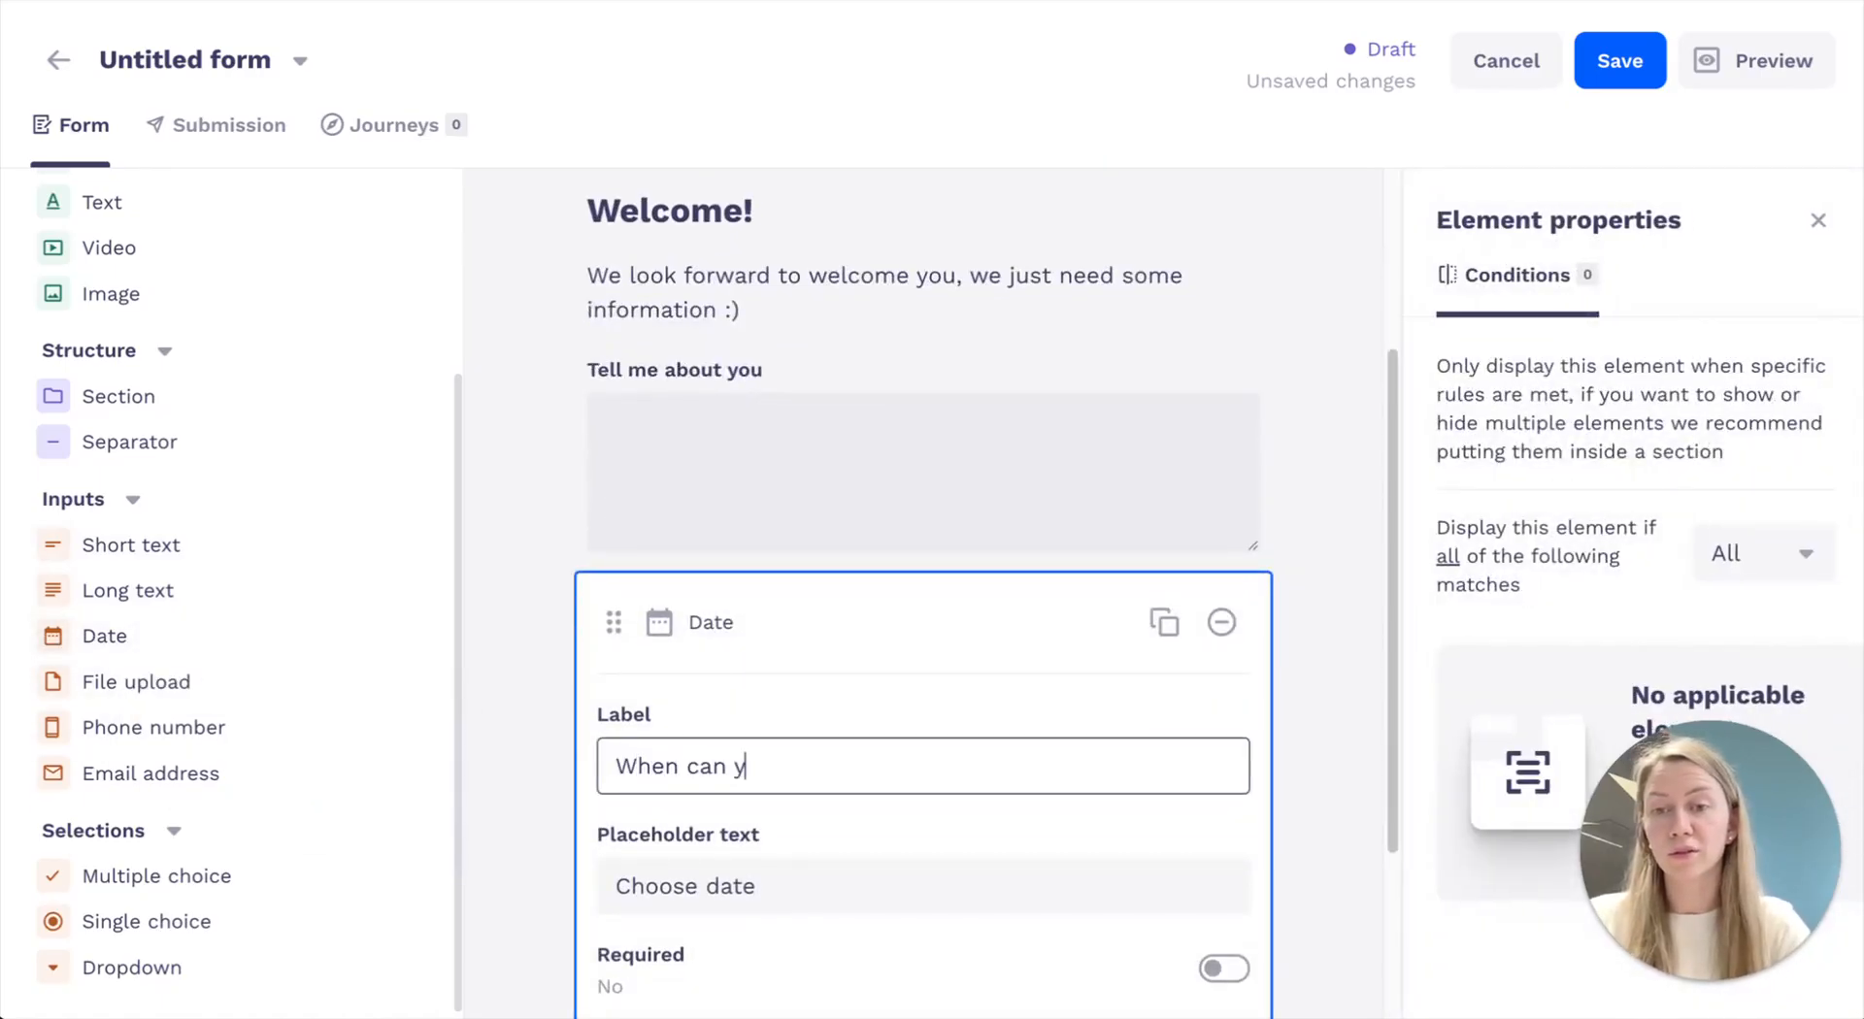
click(1227, 961)
click(1300, 939)
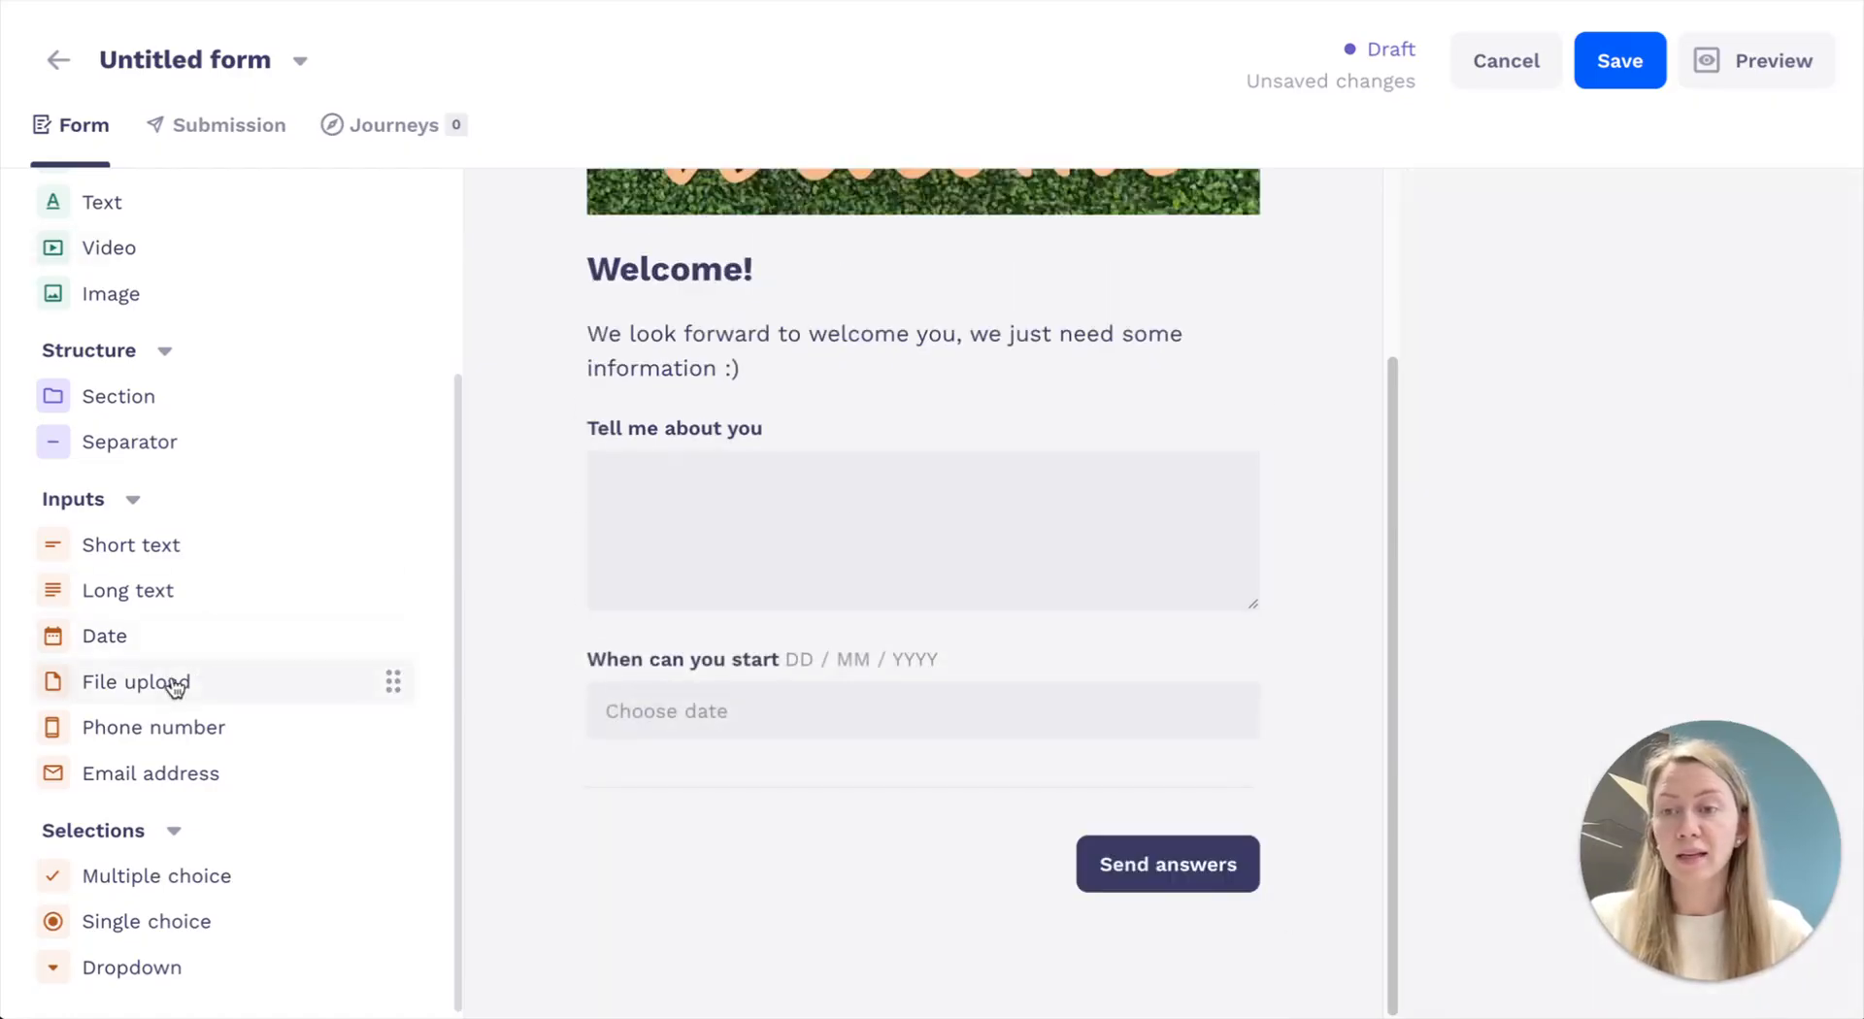
Add a File upload input below the date question, label it "Passport" and make it required
drag(175, 680, 862, 767)
scroll(666, 653, down, 3)
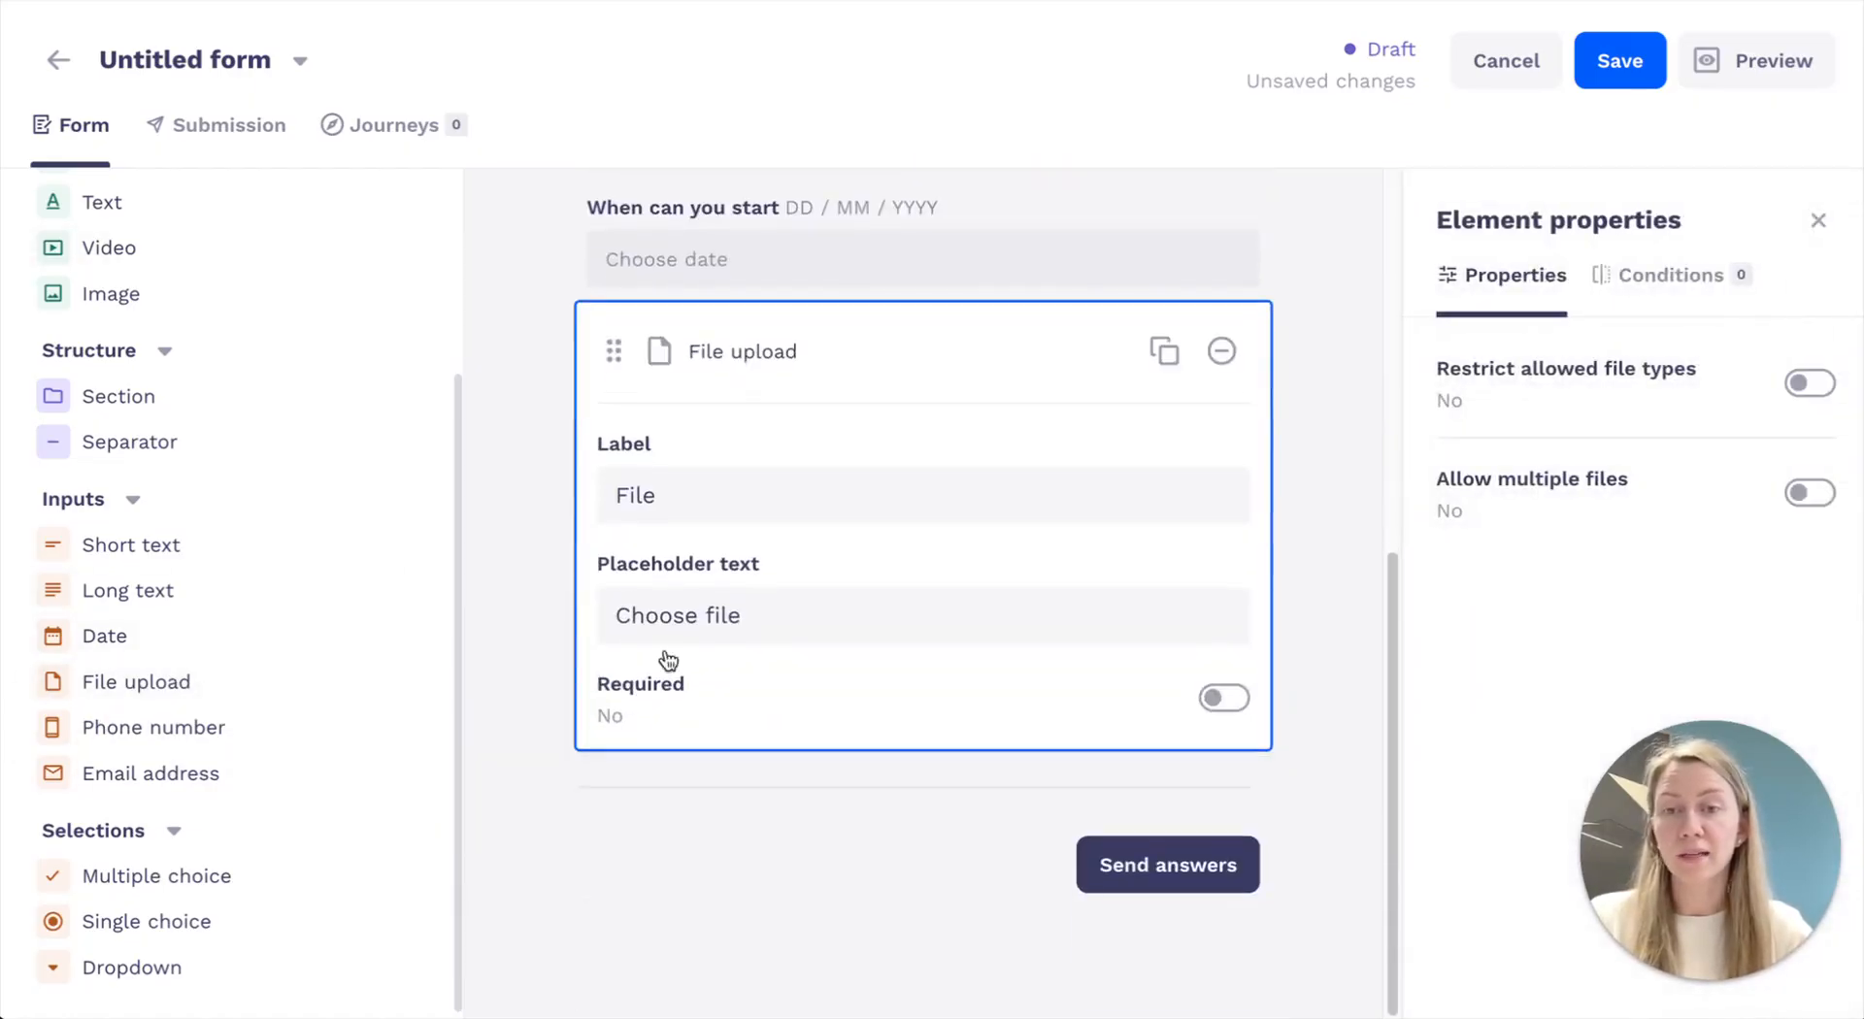
double_click(691, 504)
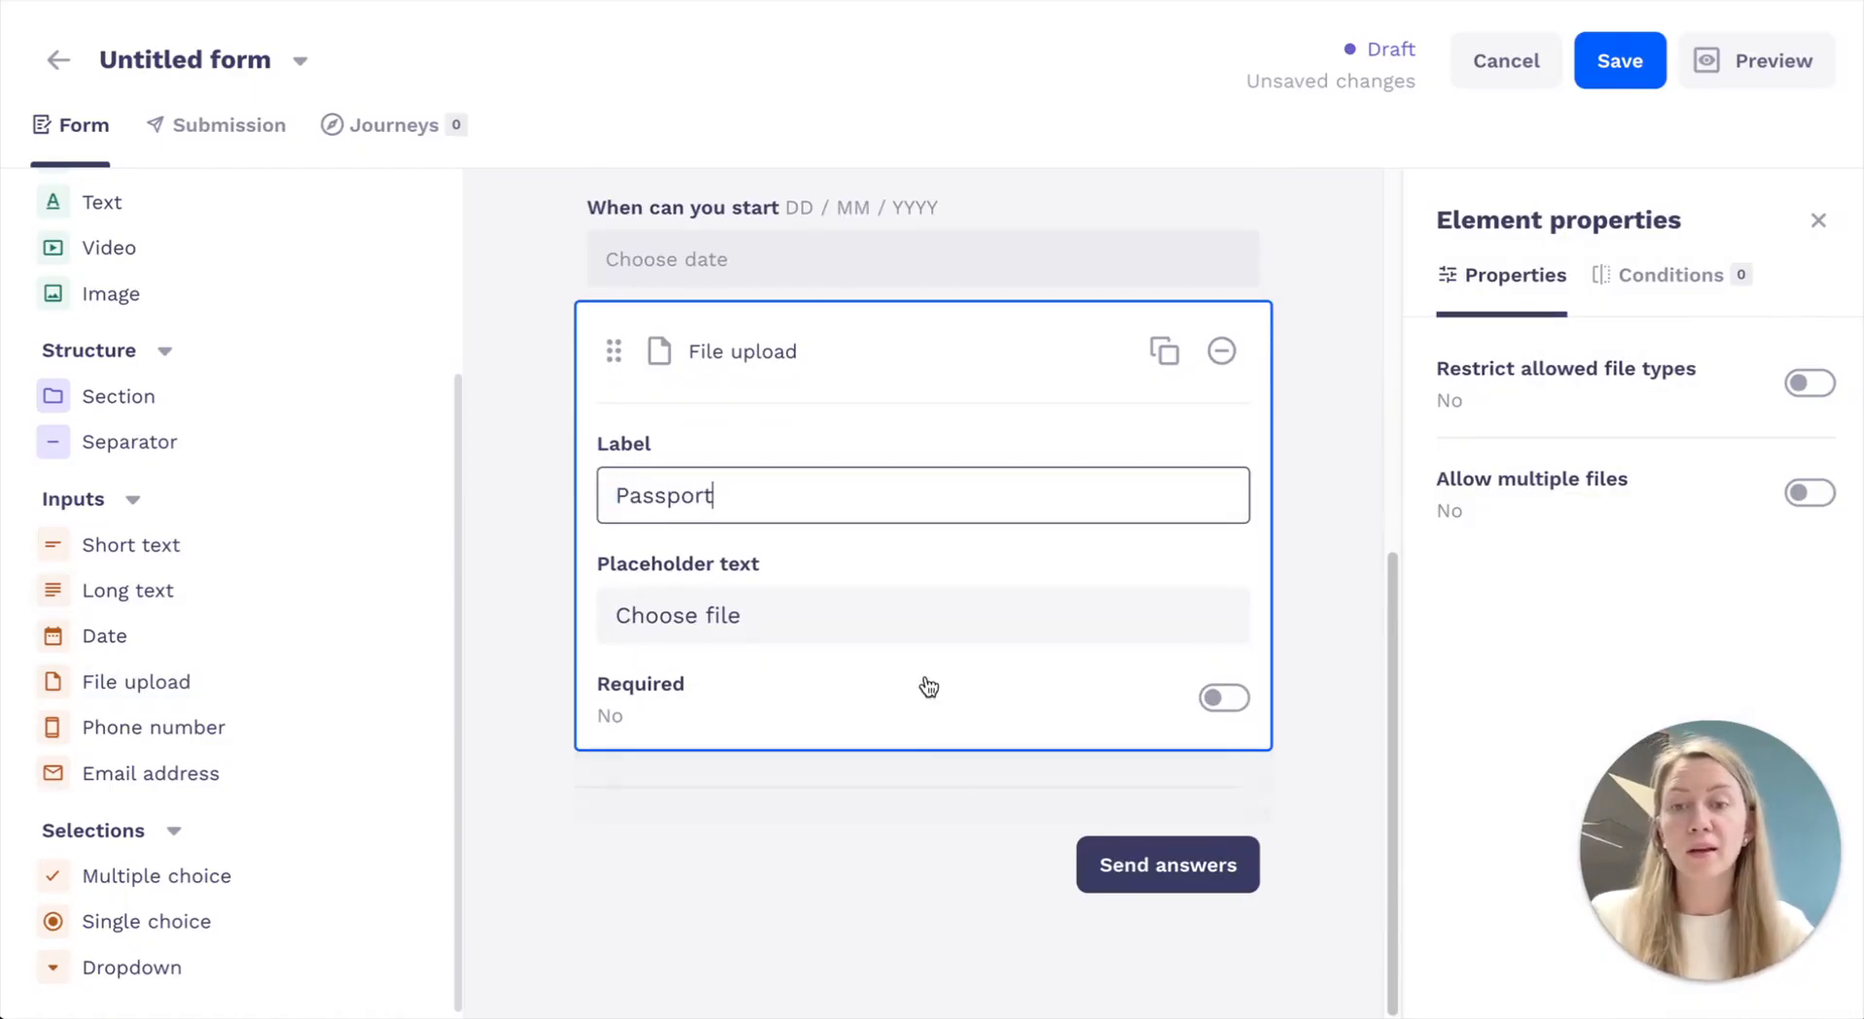
click(1231, 698)
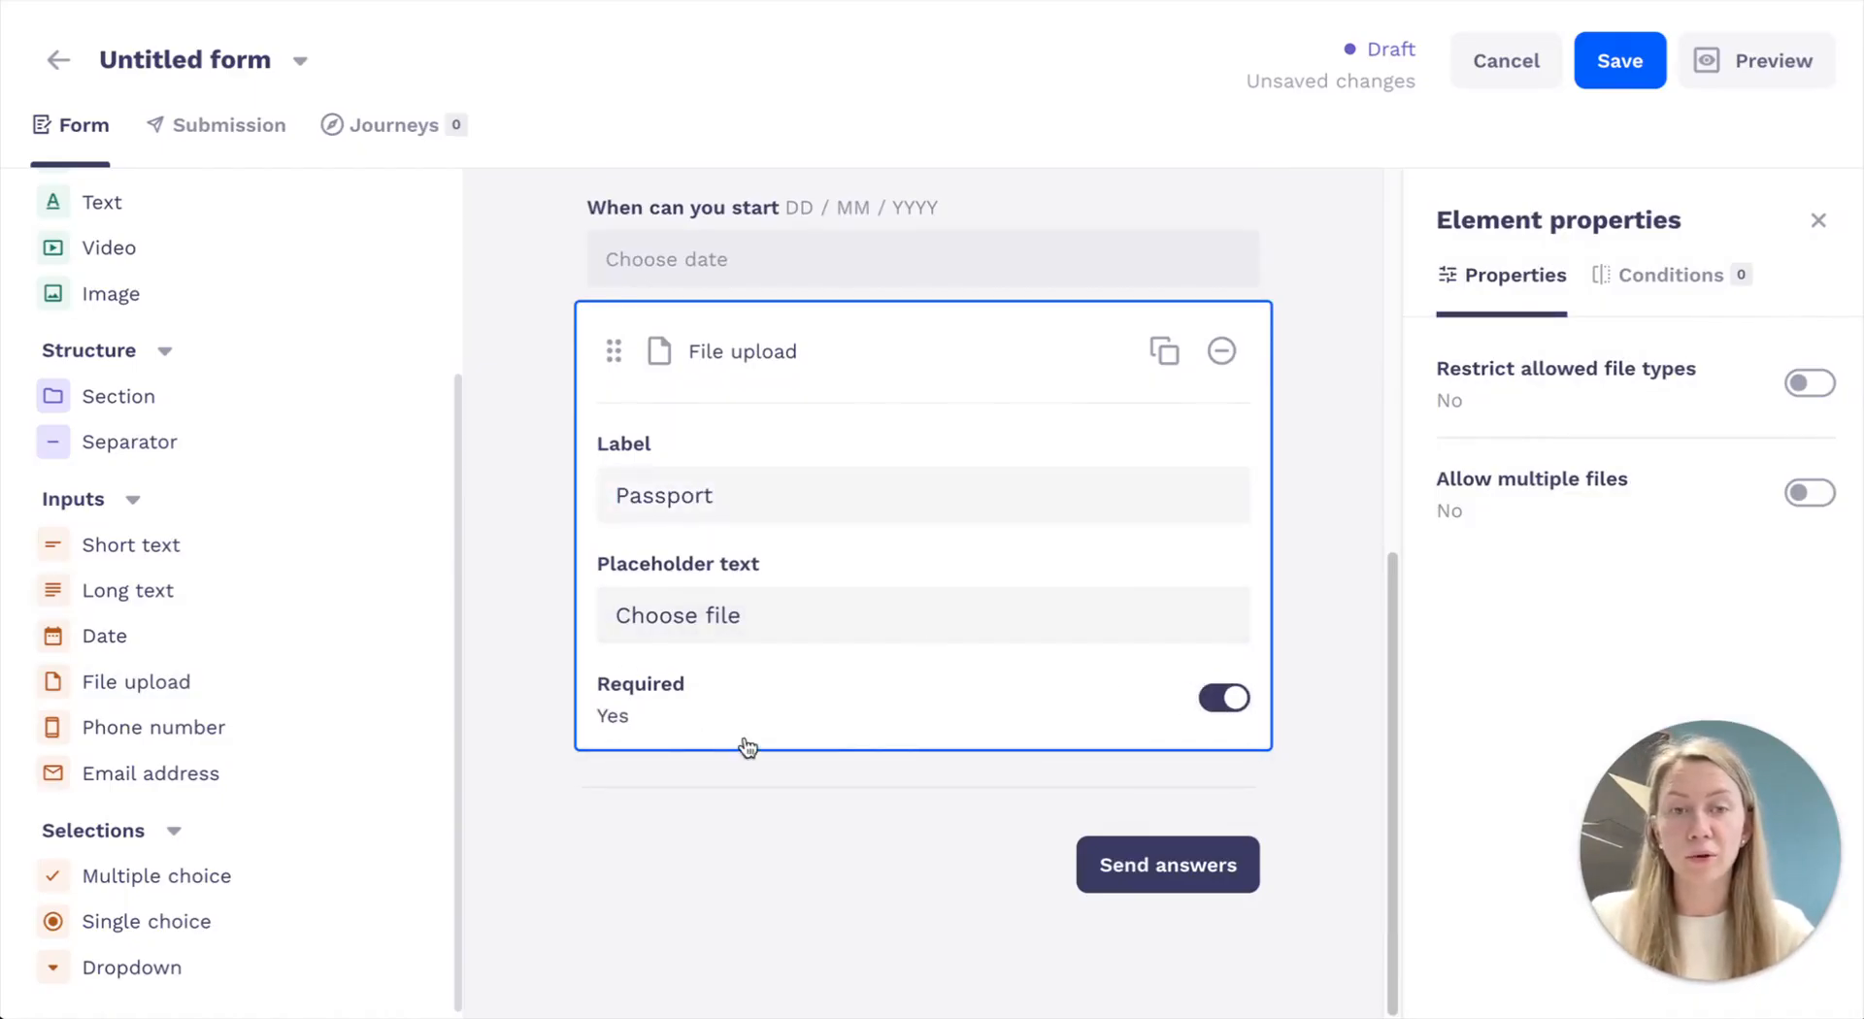
Restrict the Passport upload to .png files, switch that restriction back off, and allow multiple files
click(1810, 385)
scroll(1616, 468, down, 2)
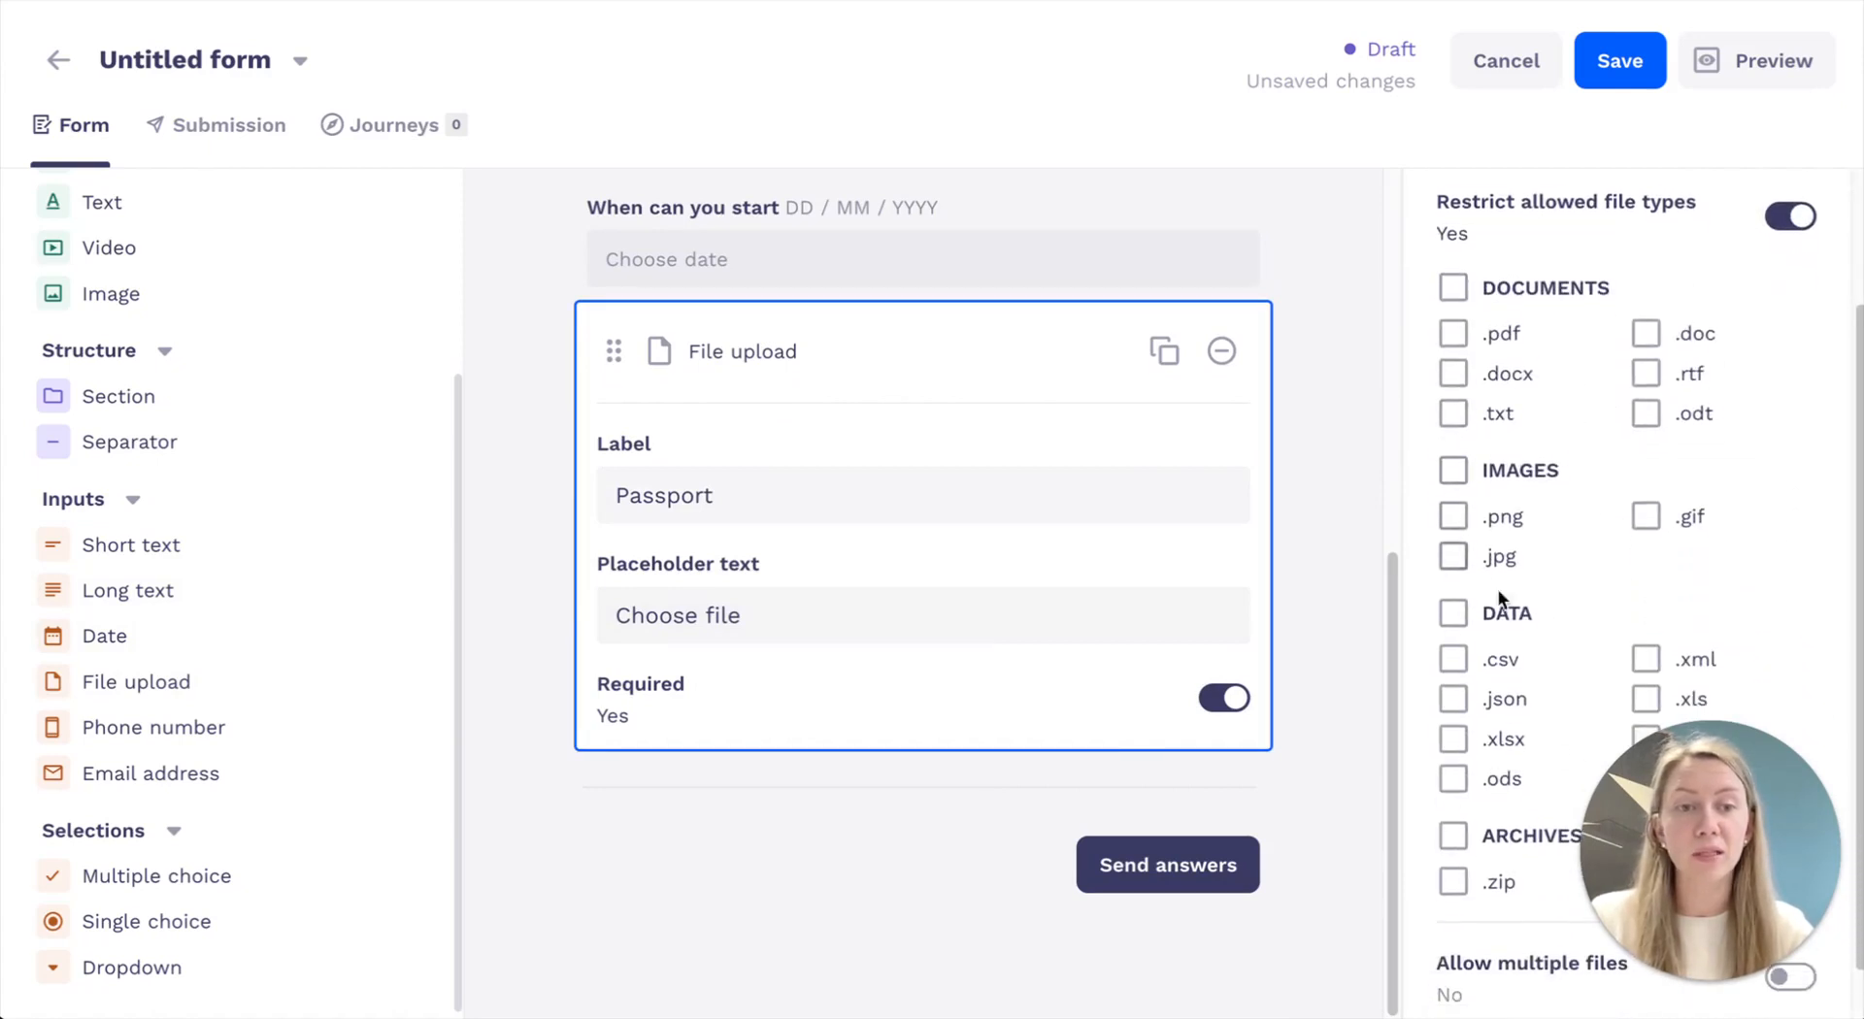
click(1503, 518)
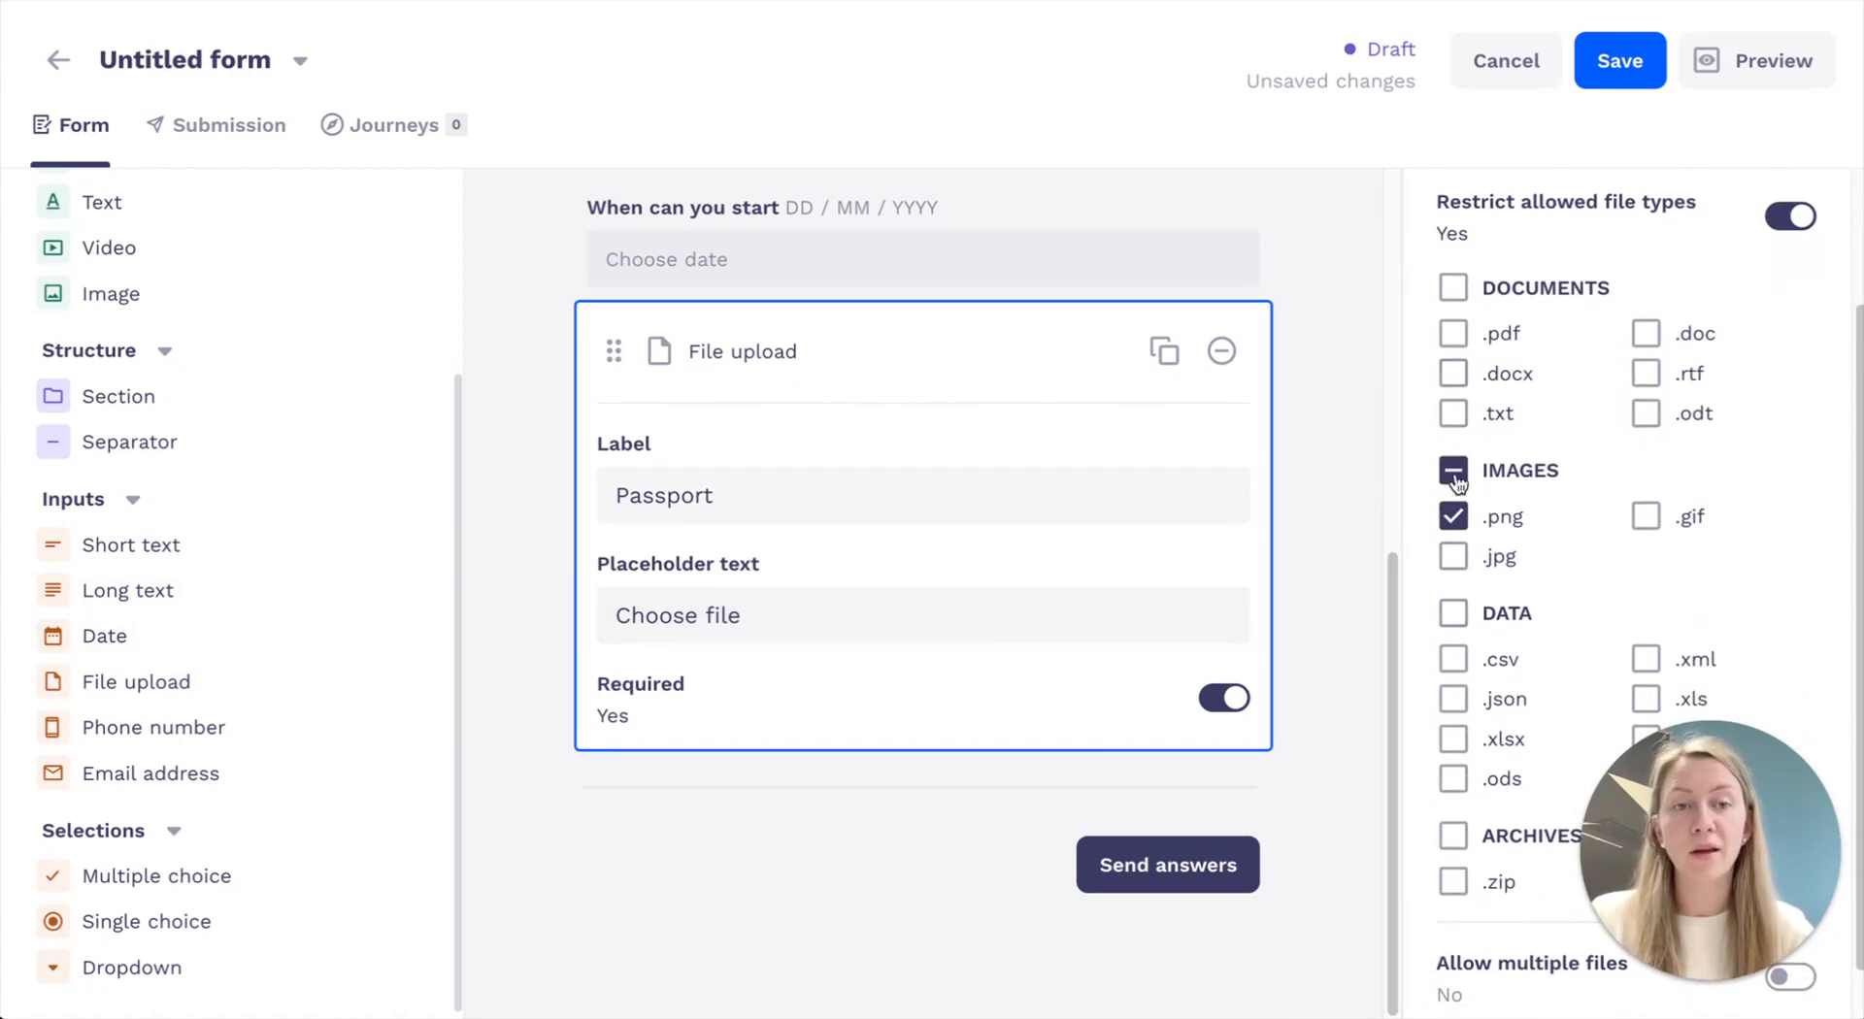
click(1787, 216)
click(1805, 495)
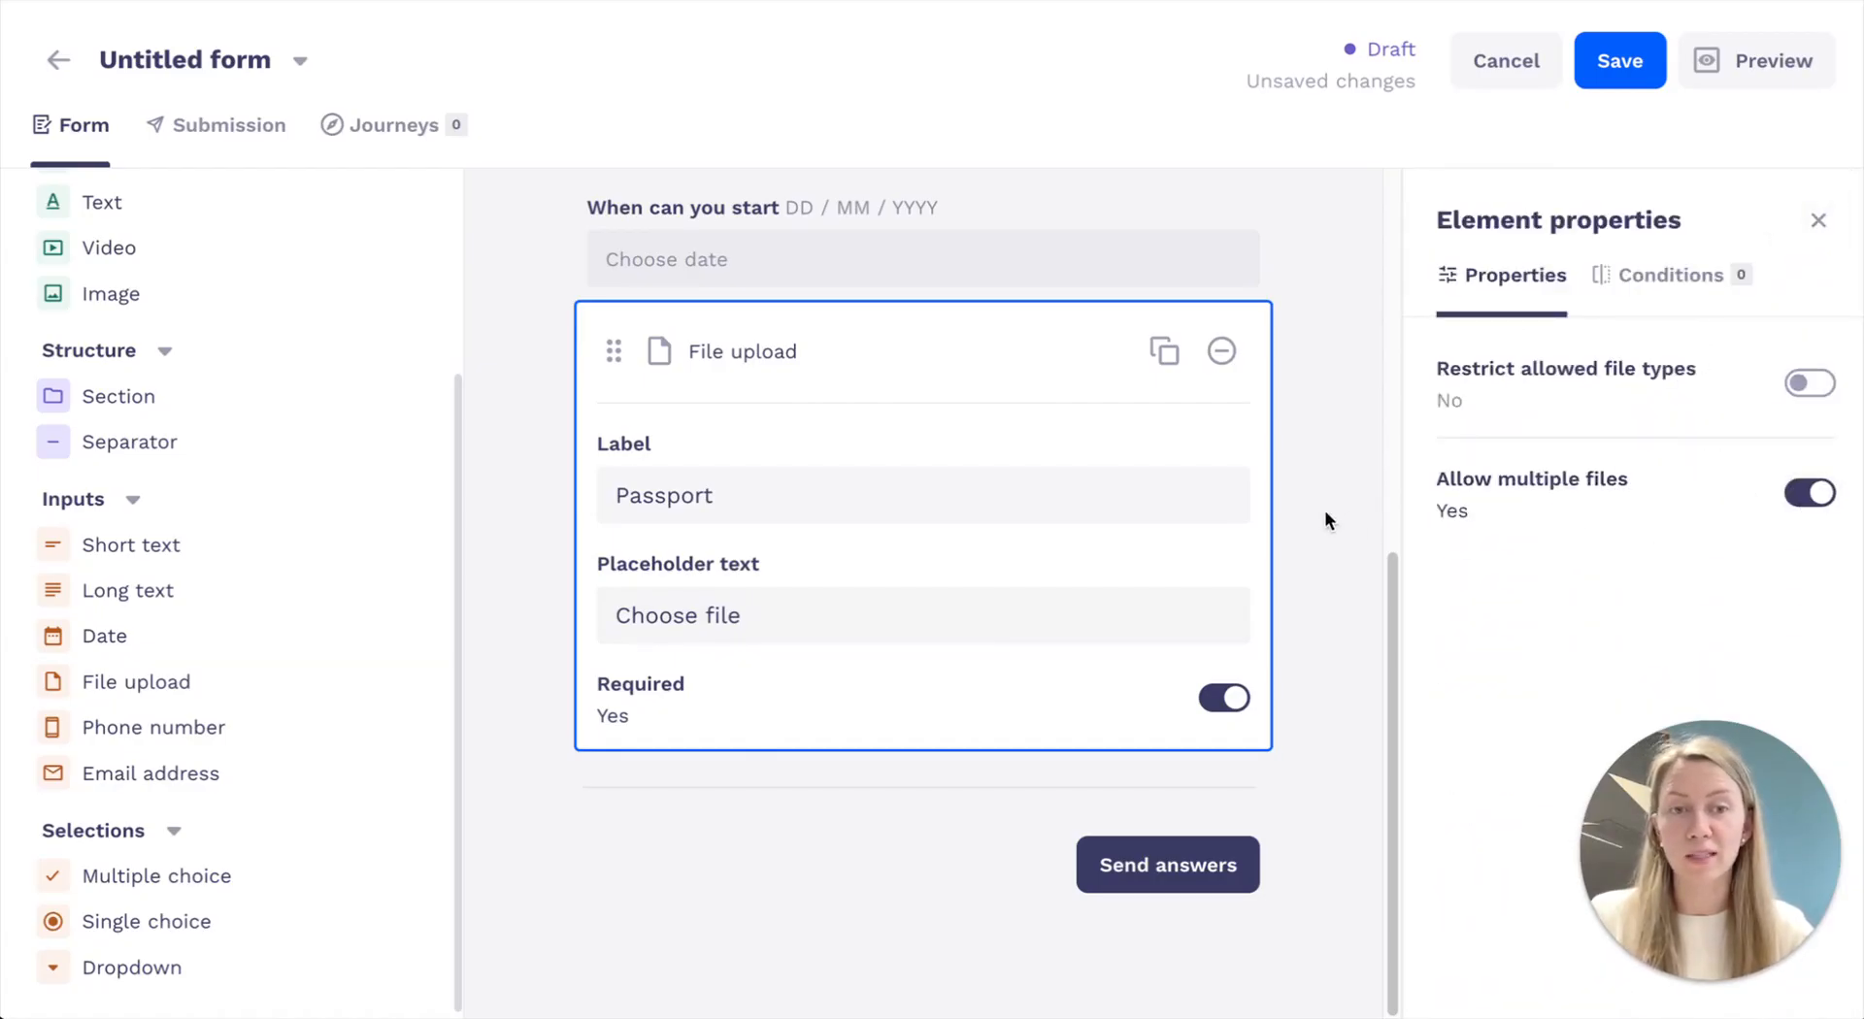
click(1372, 530)
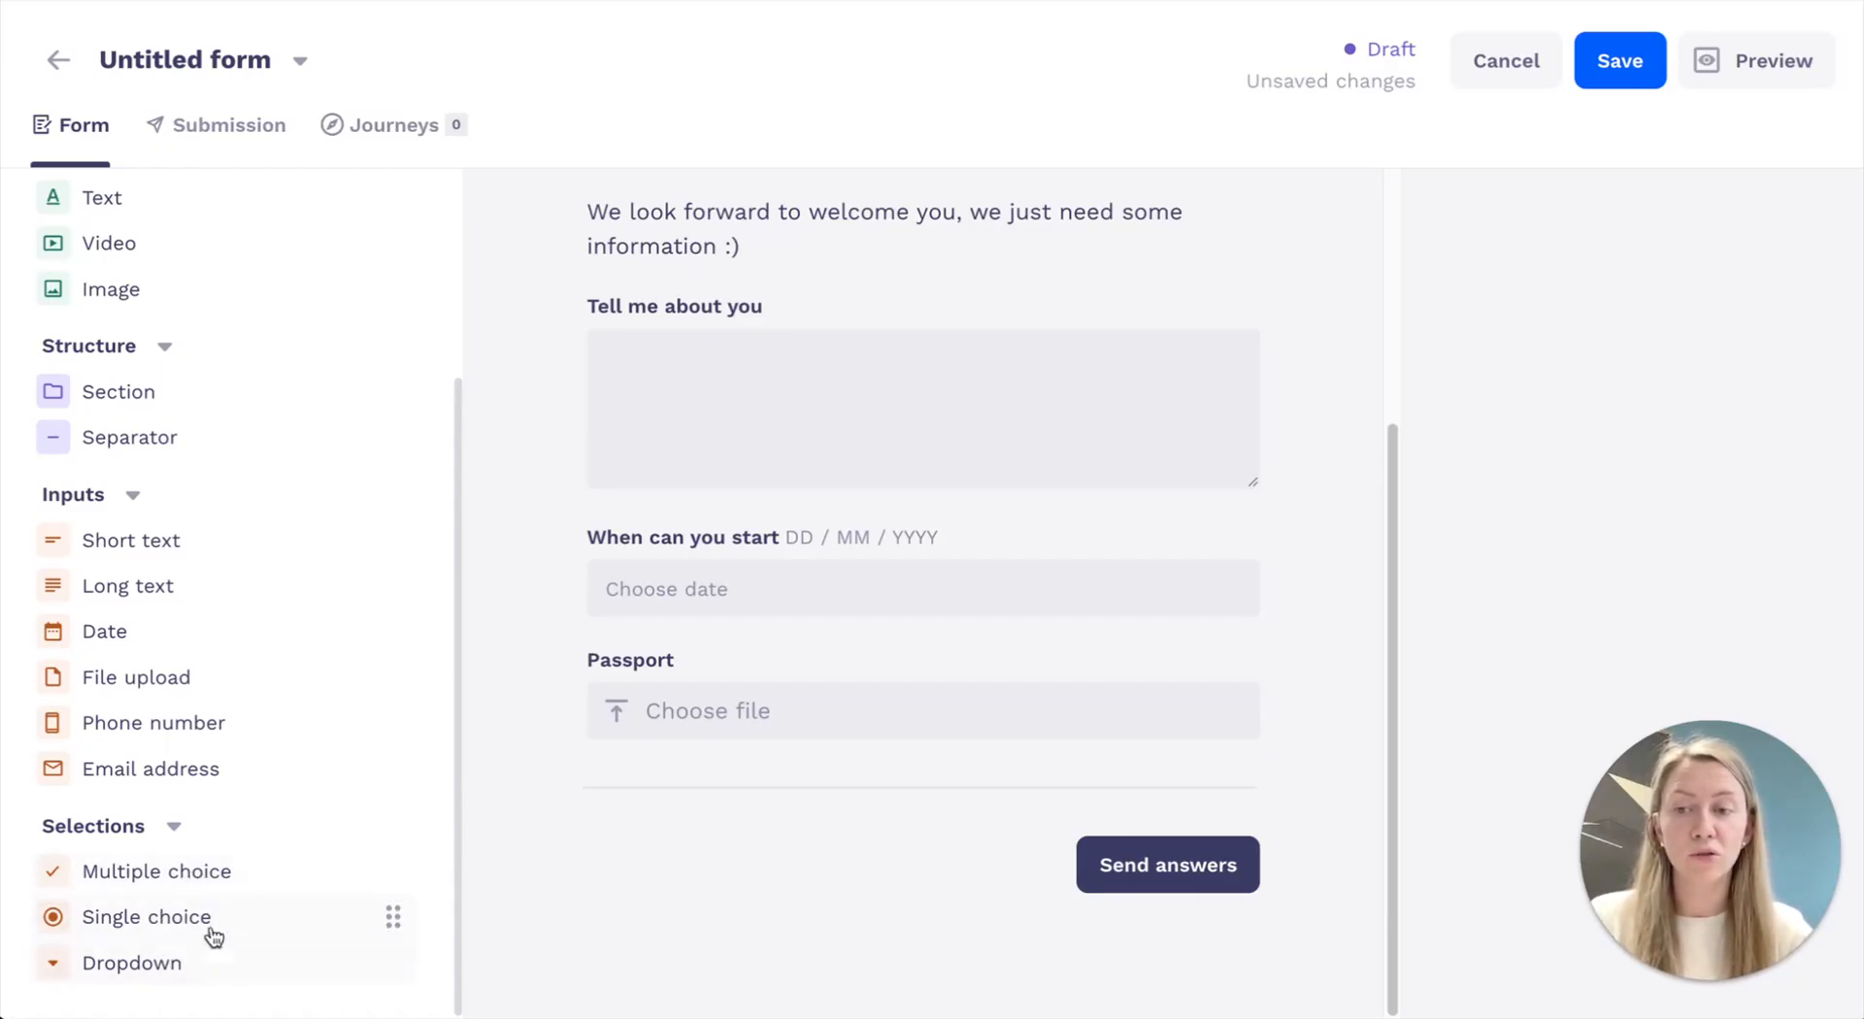
Add a Single choice element below the separator under the Passport upload and label it "Your favorite color"
drag(184, 918, 762, 878)
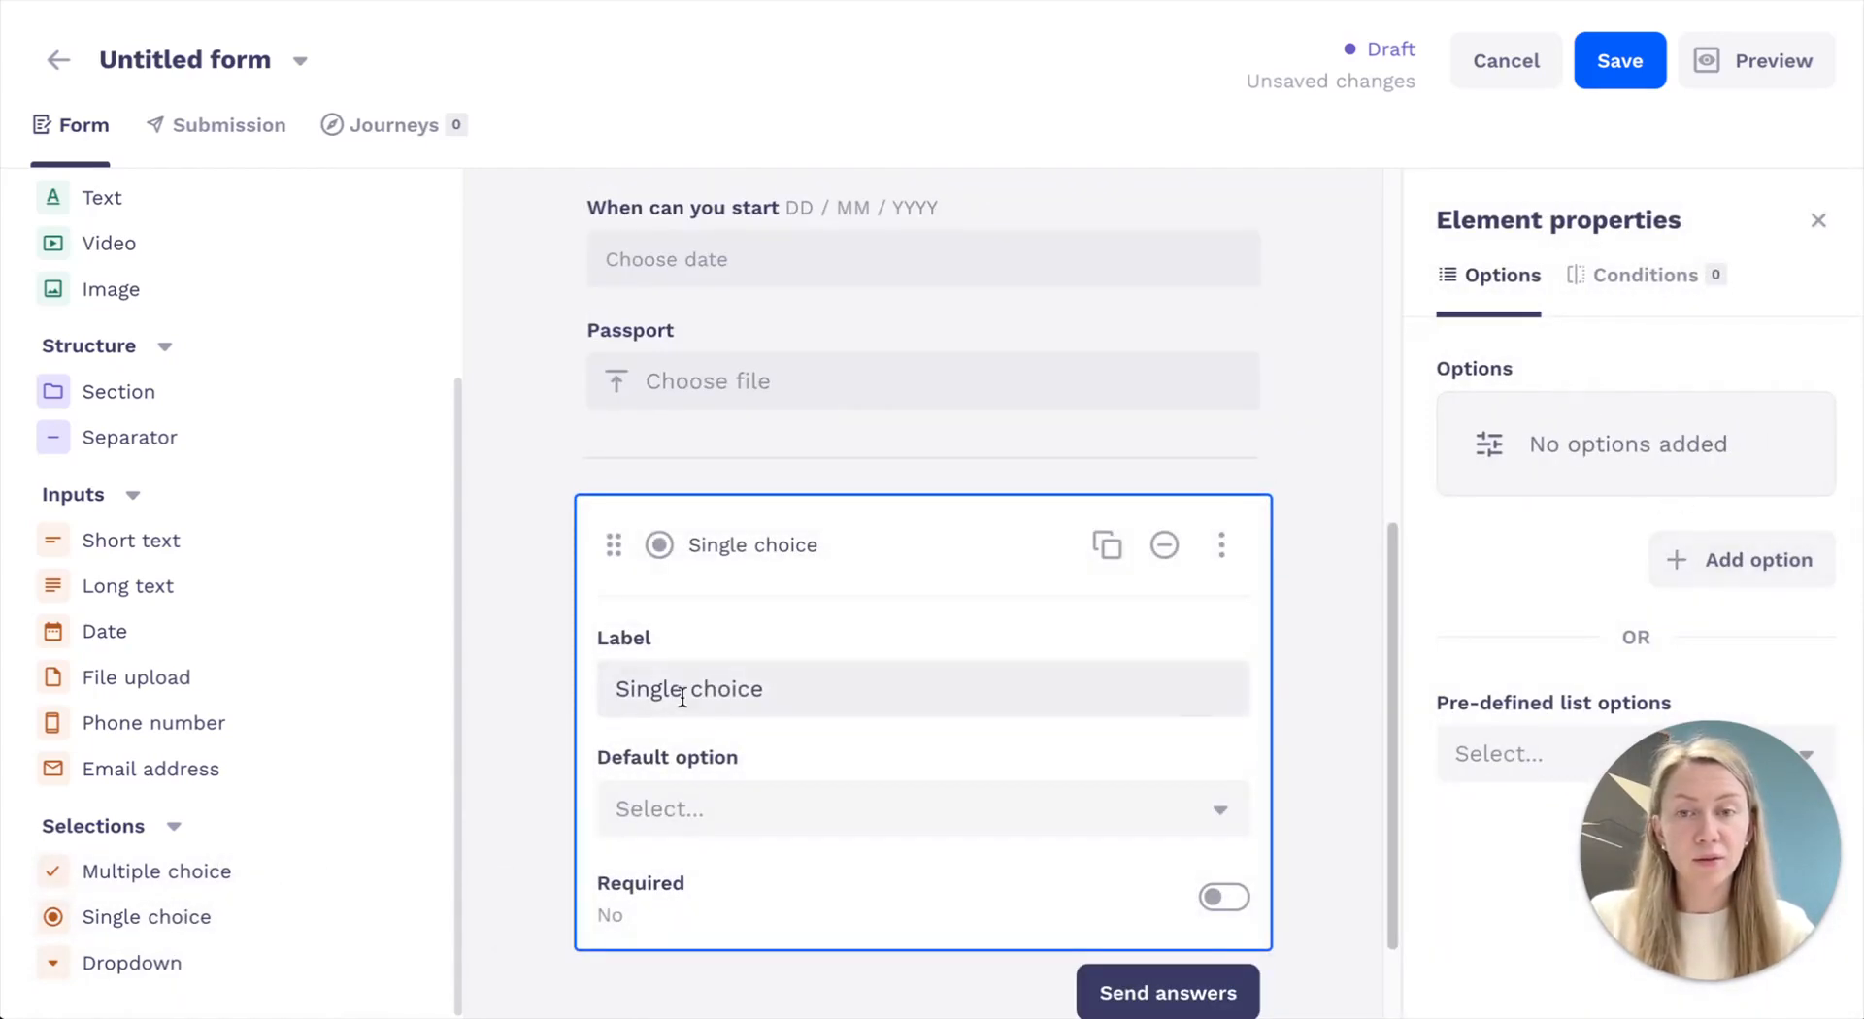
triple_click(743, 697)
text(Your favorite color)
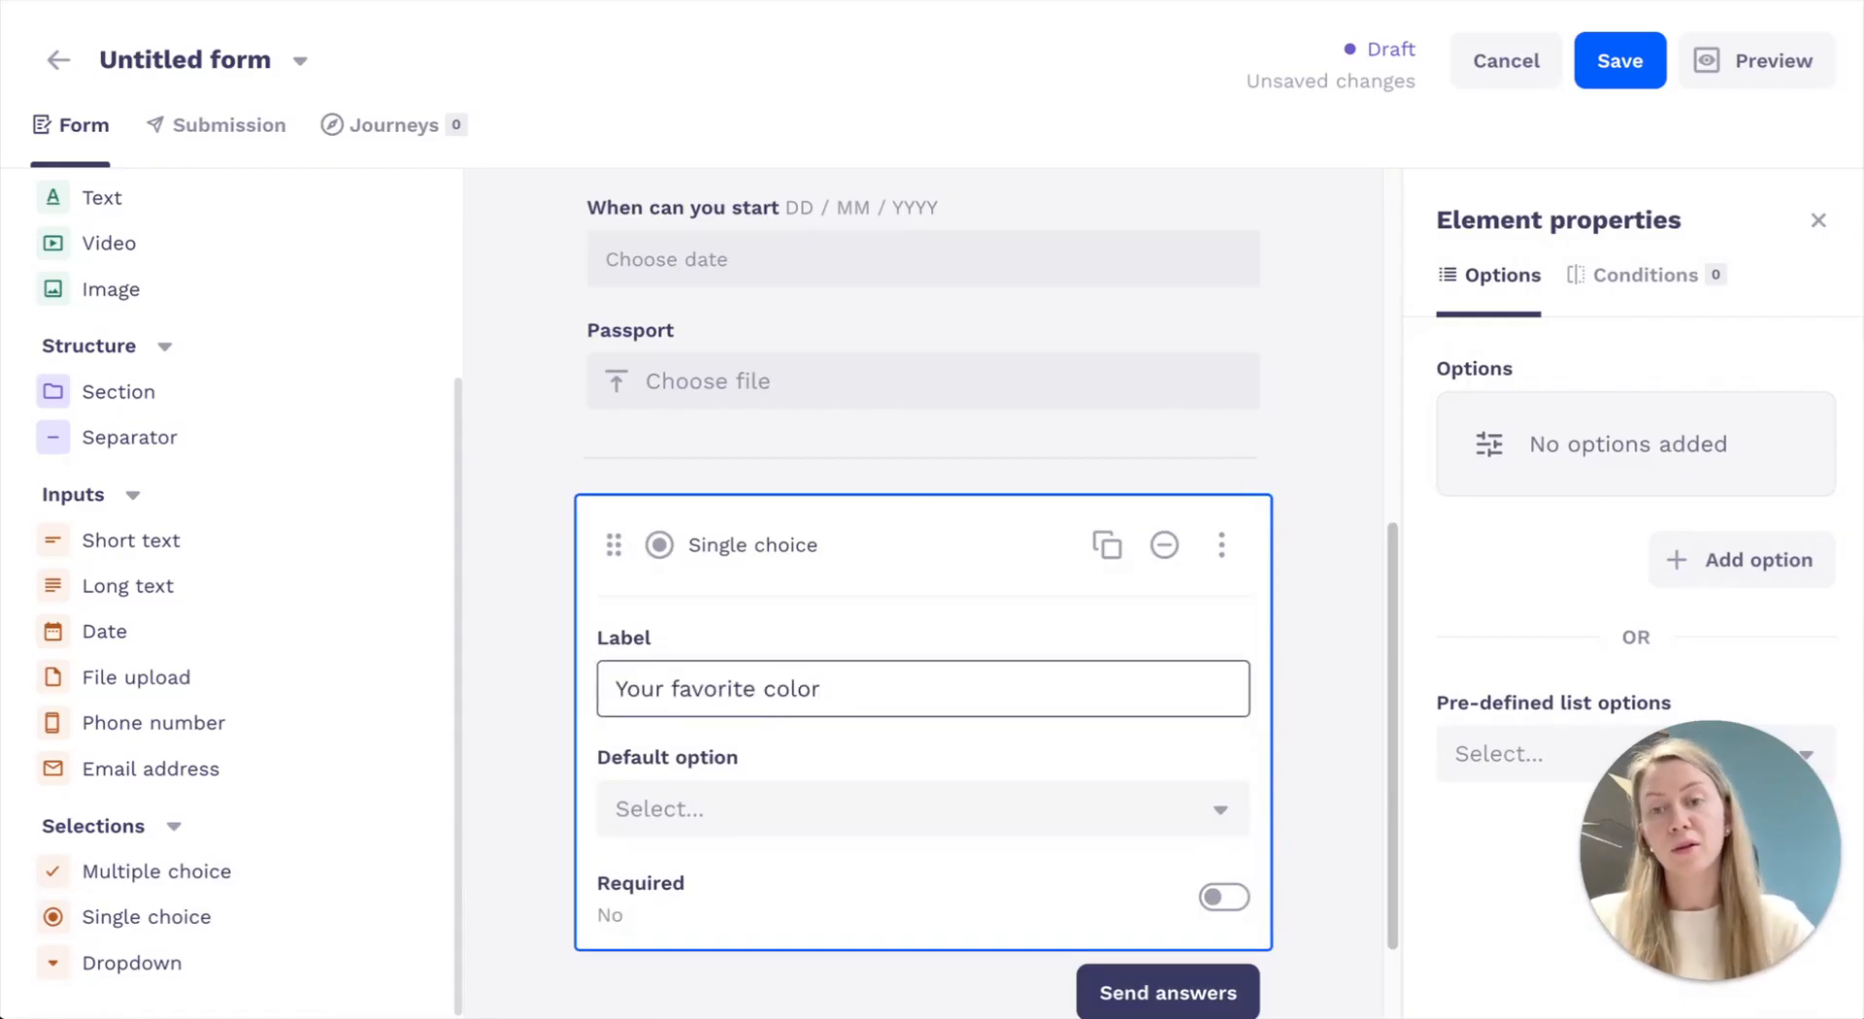
Give the favorite color question the options Red, Blue, Yellow and Other
click(1719, 561)
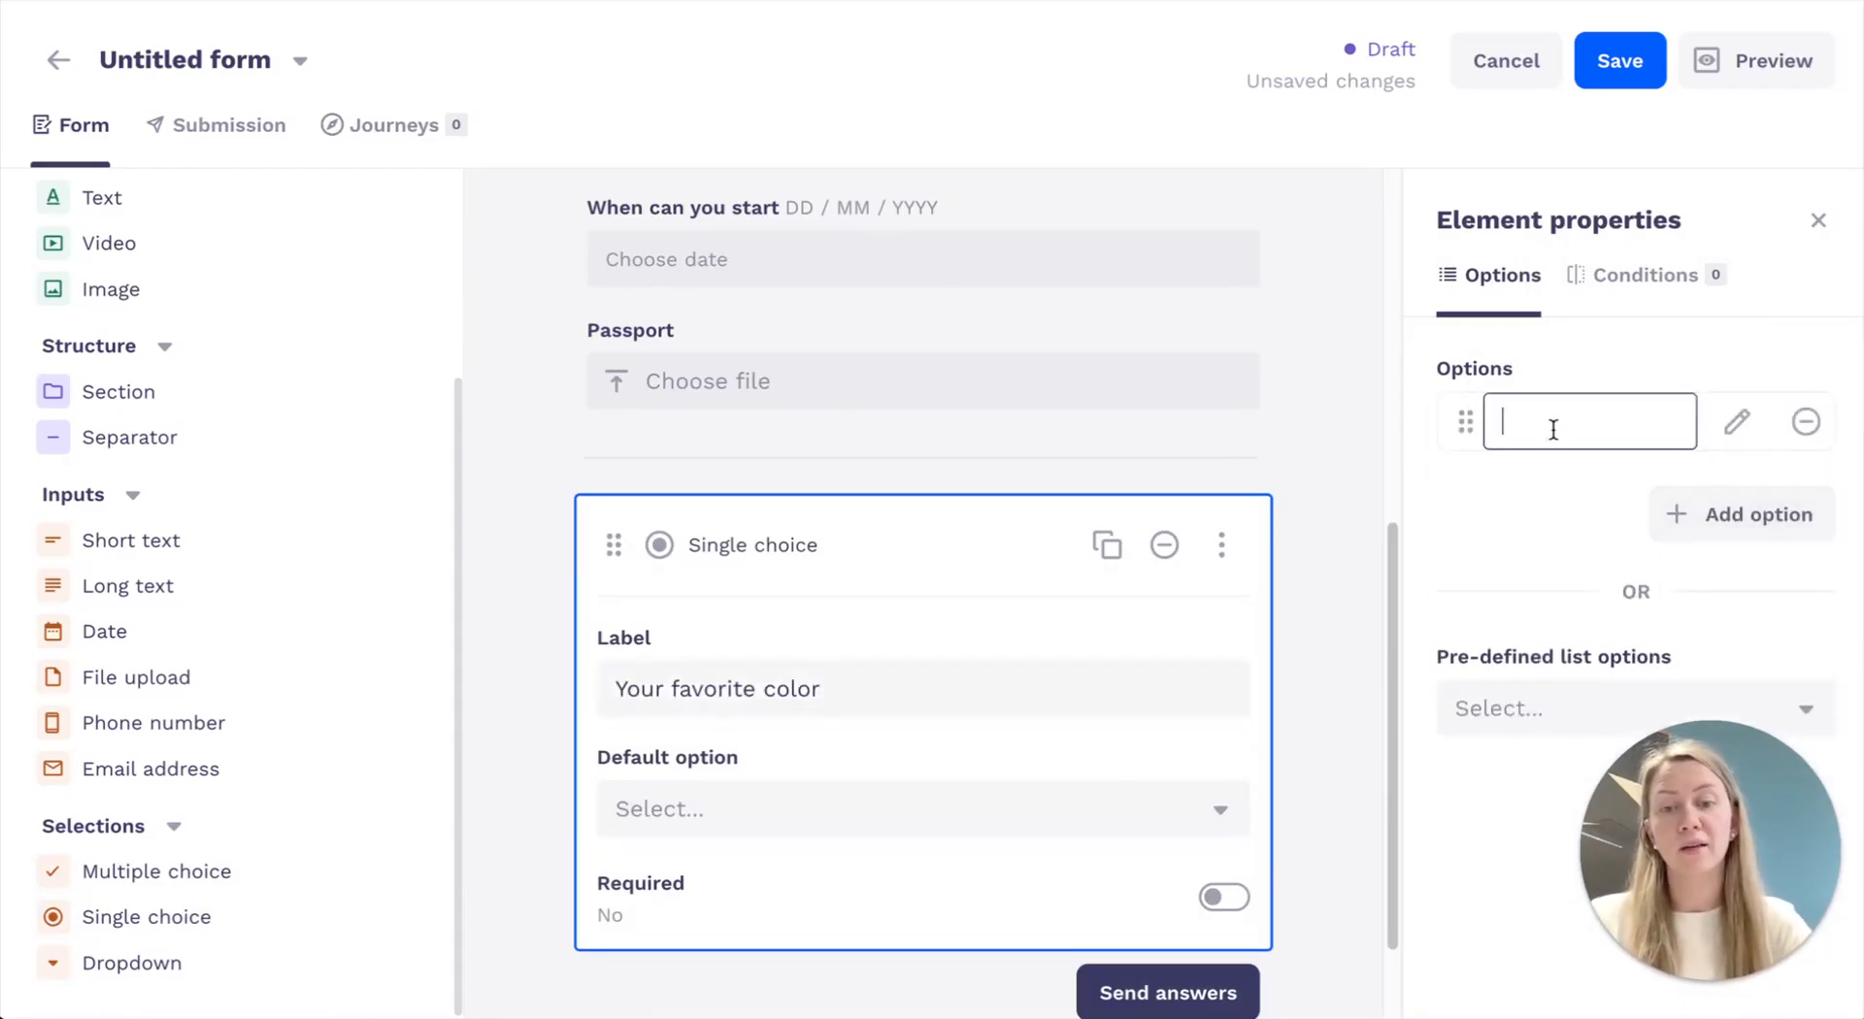
text(Red)
key(Return)
text(Blue)
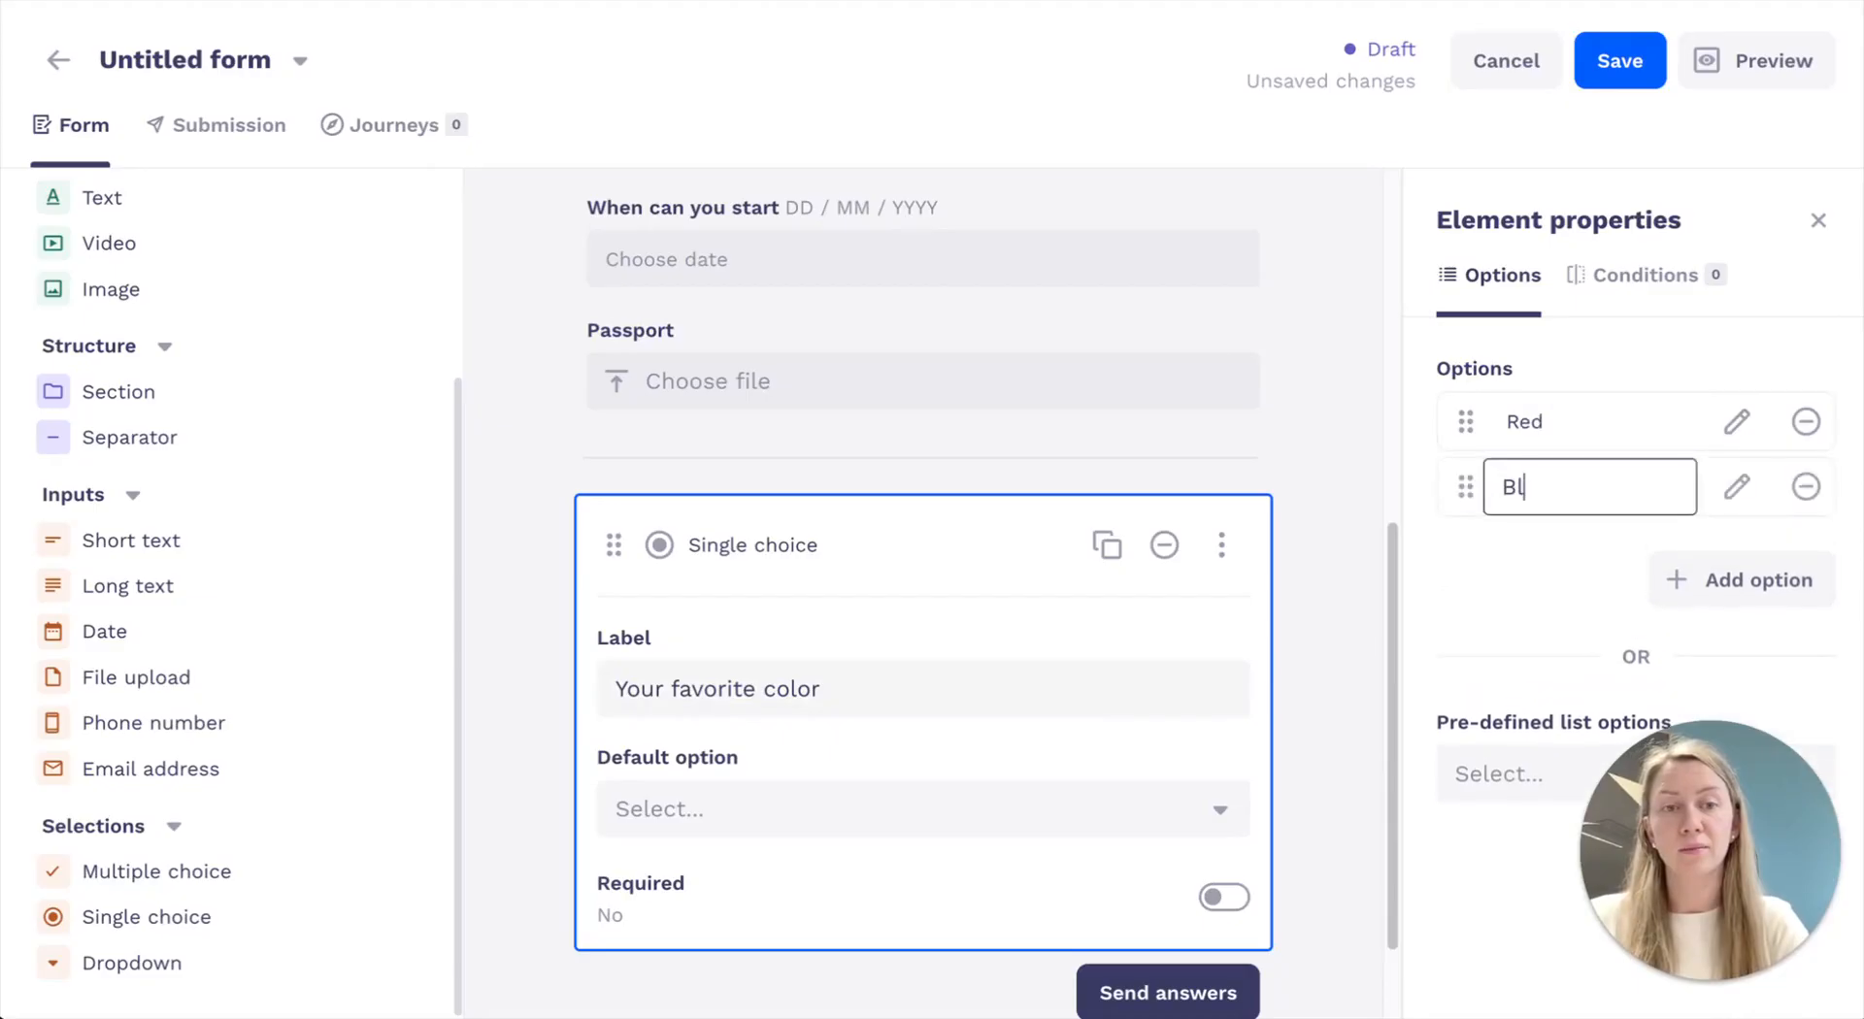
key(Return)
text(Yellow)
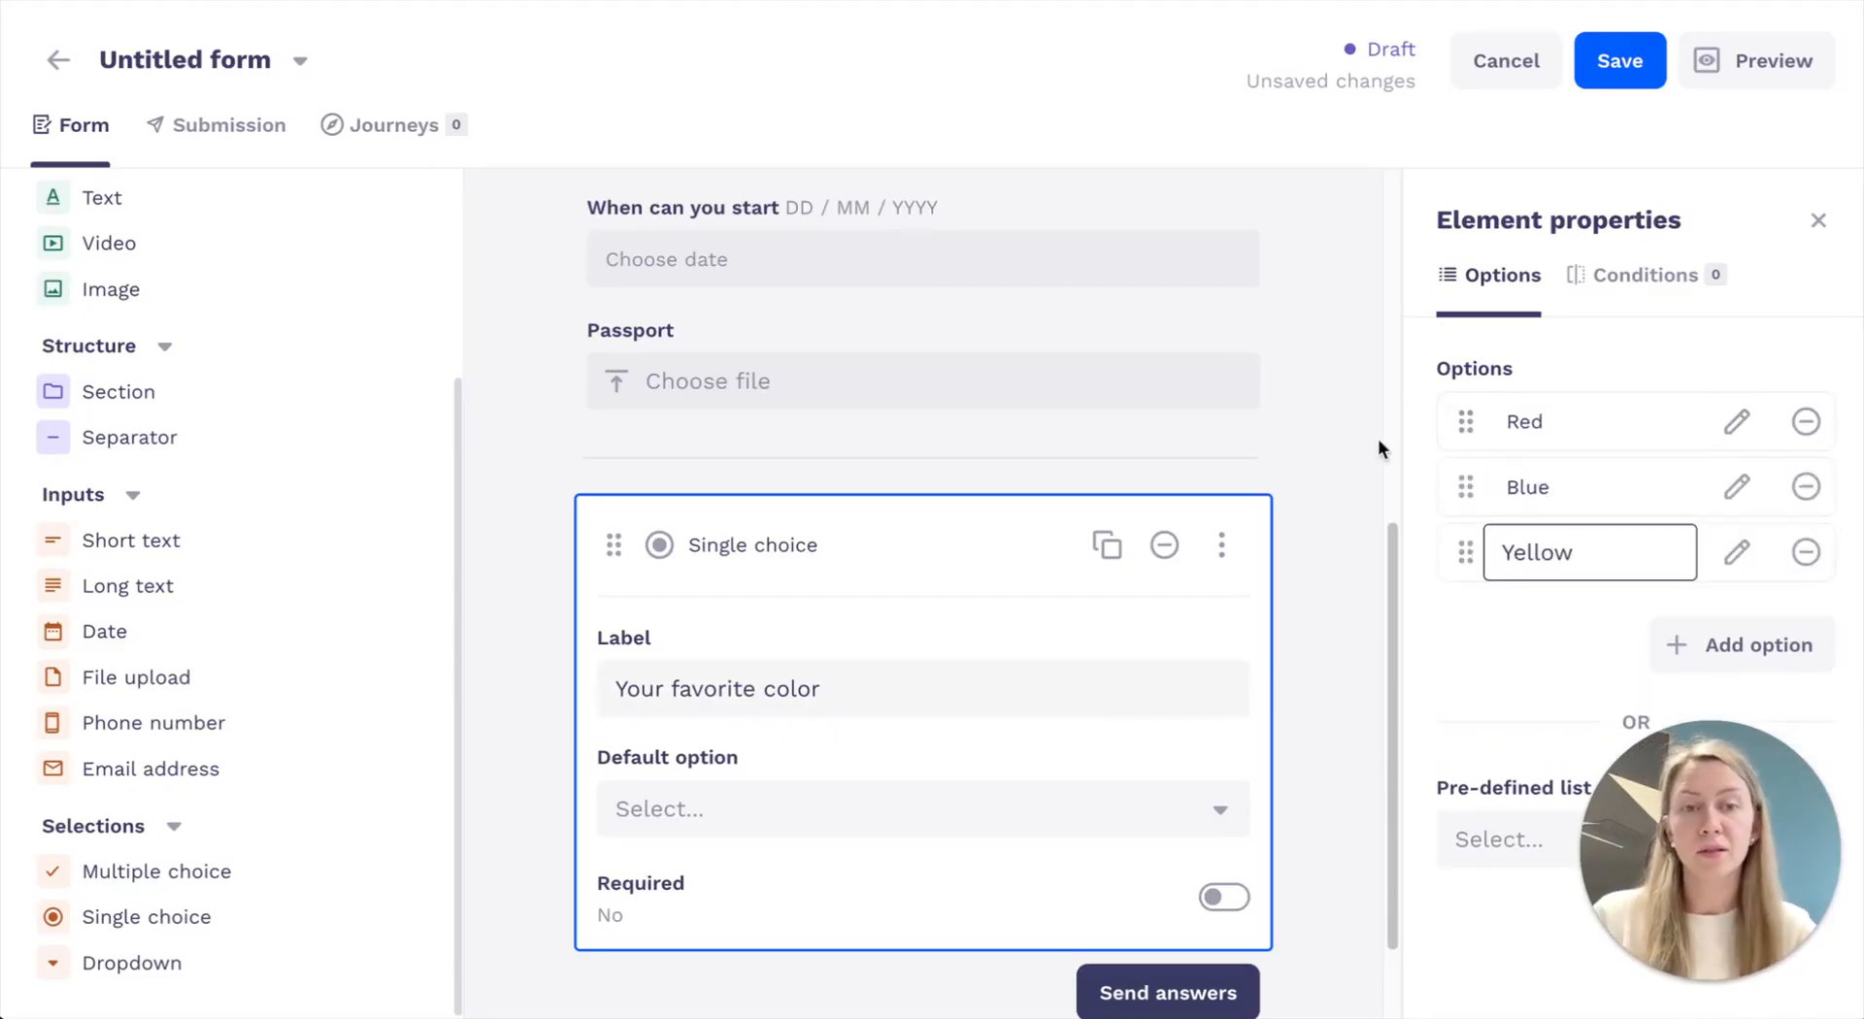
key(Return)
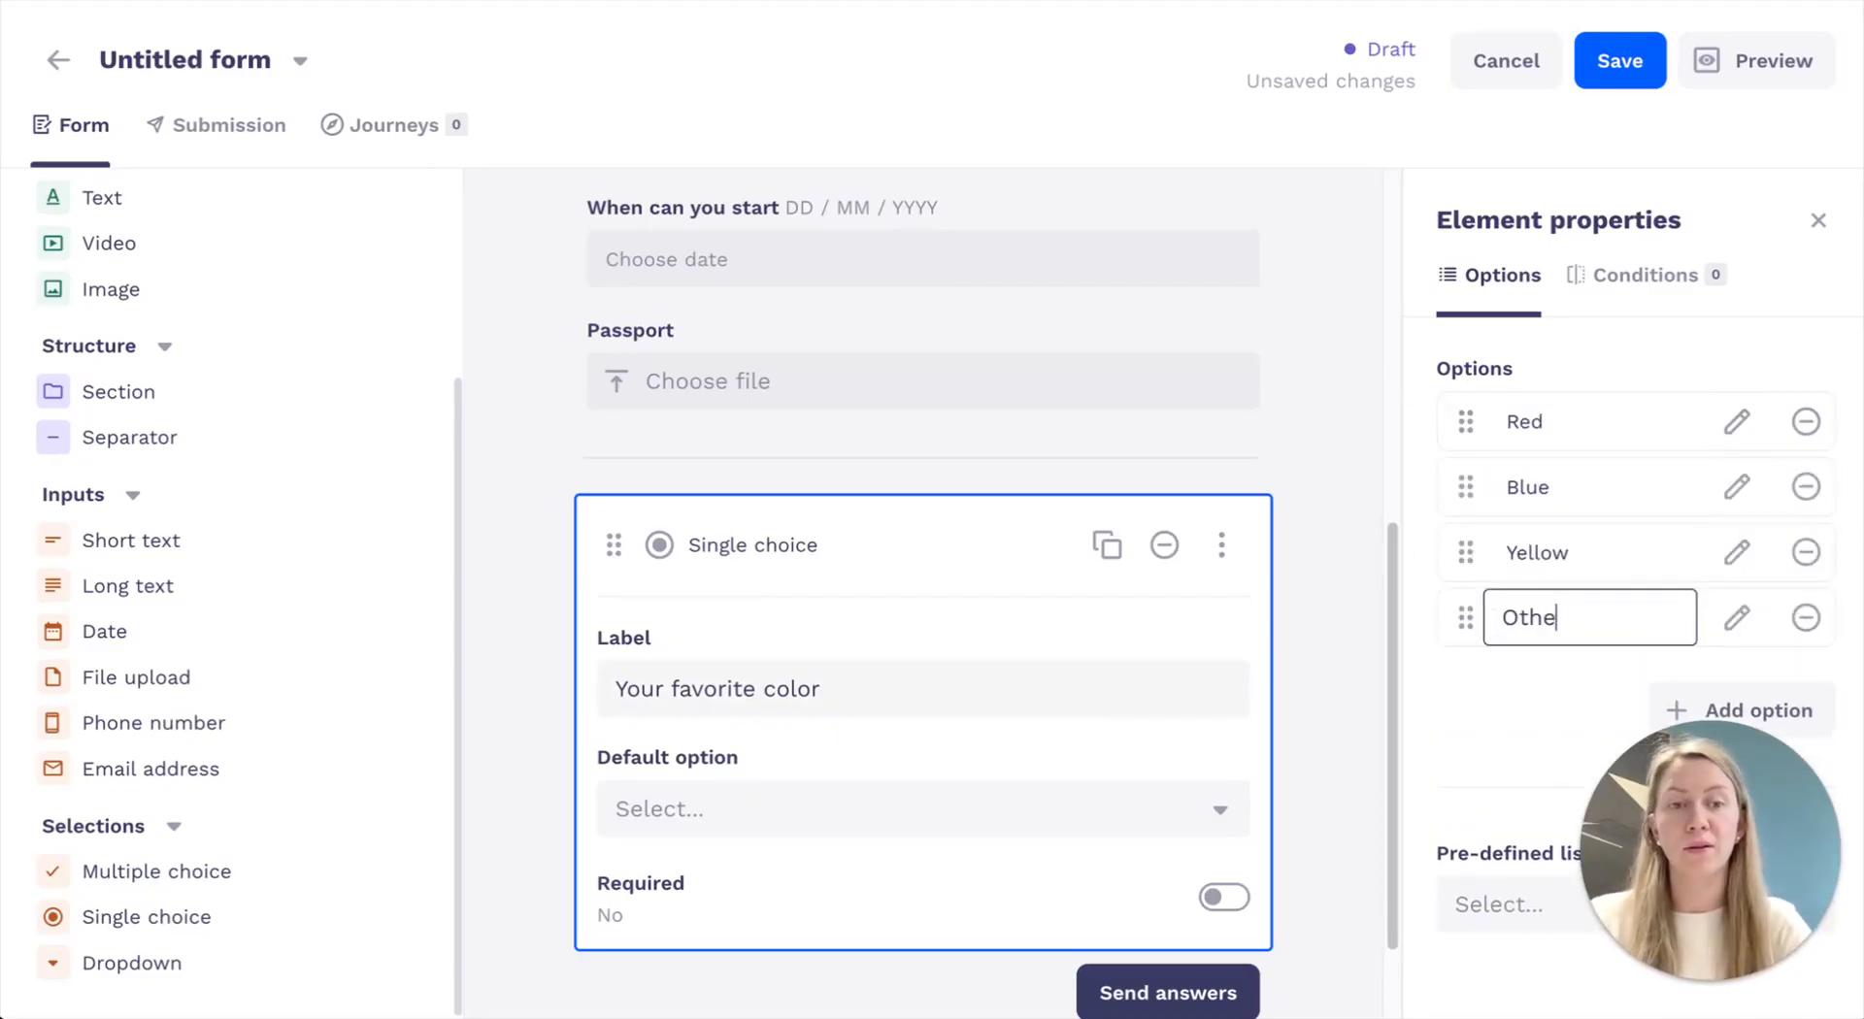
click(1276, 615)
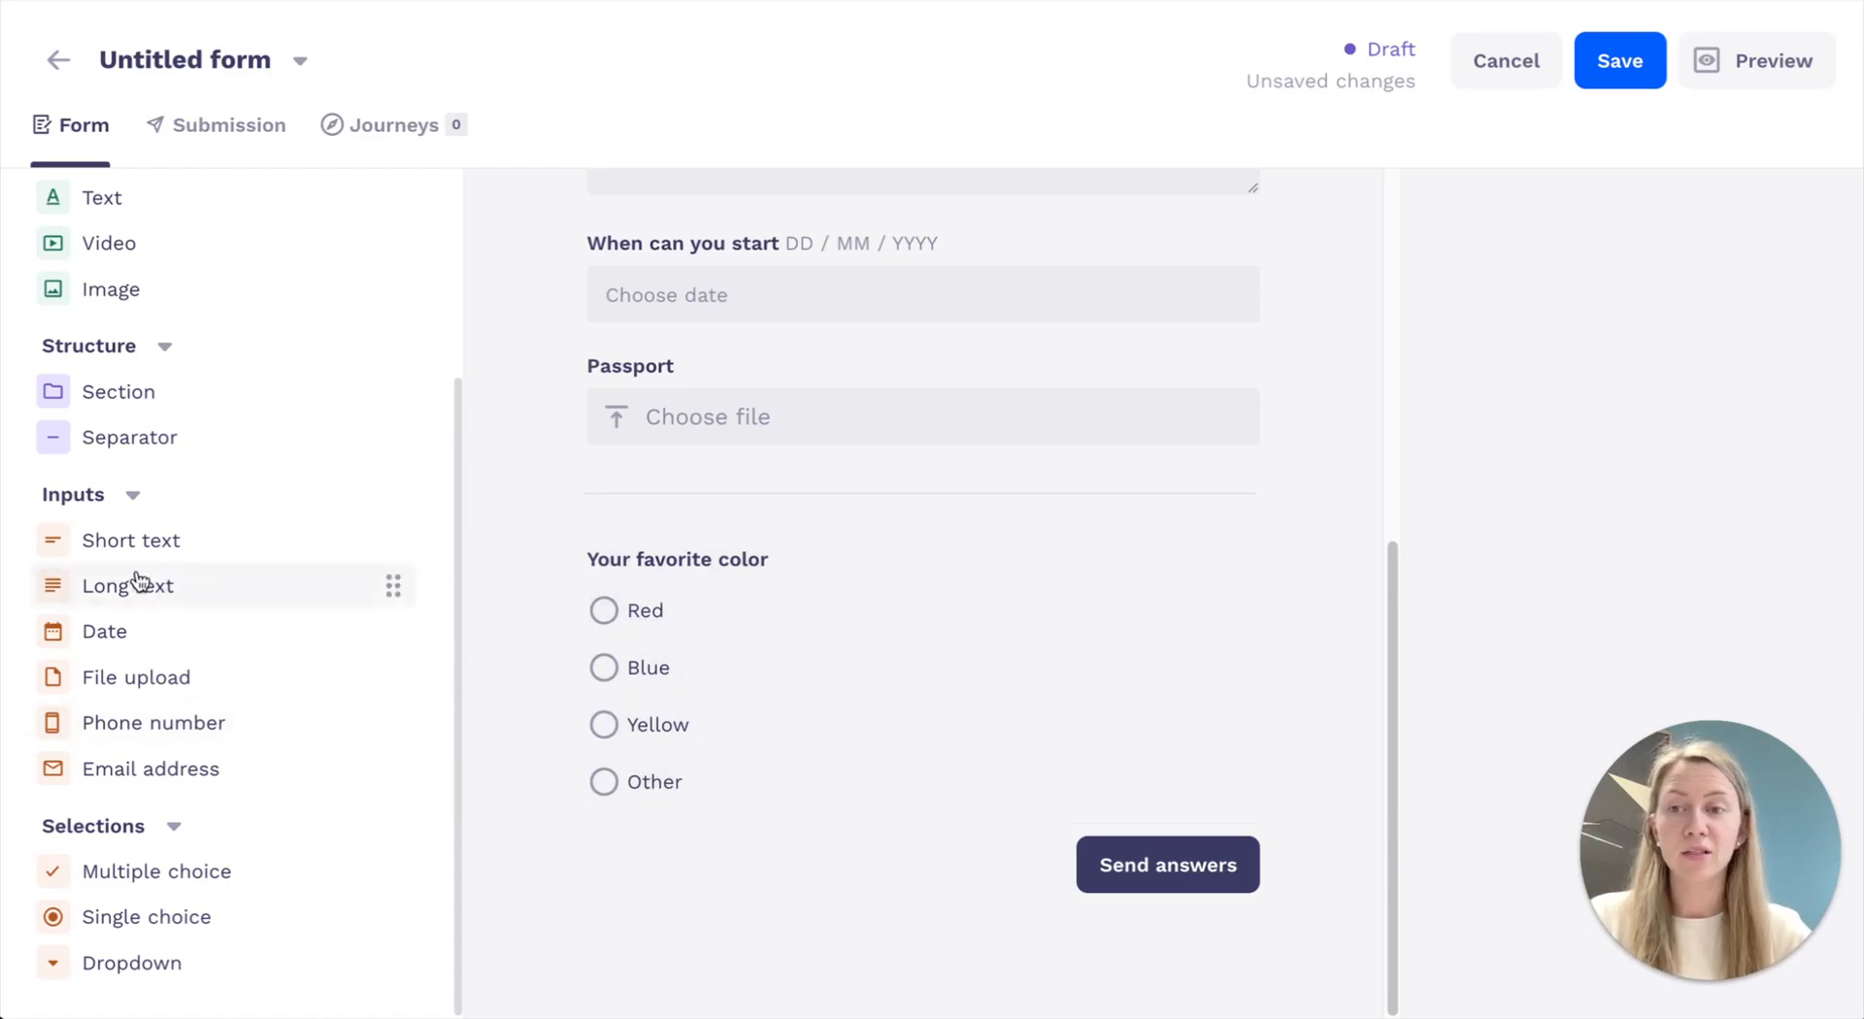
Add a Short text input below the color options and label it "Which other color?"
drag(131, 540, 794, 825)
double_click(769, 757)
key(ctrl+a)
text(Which)
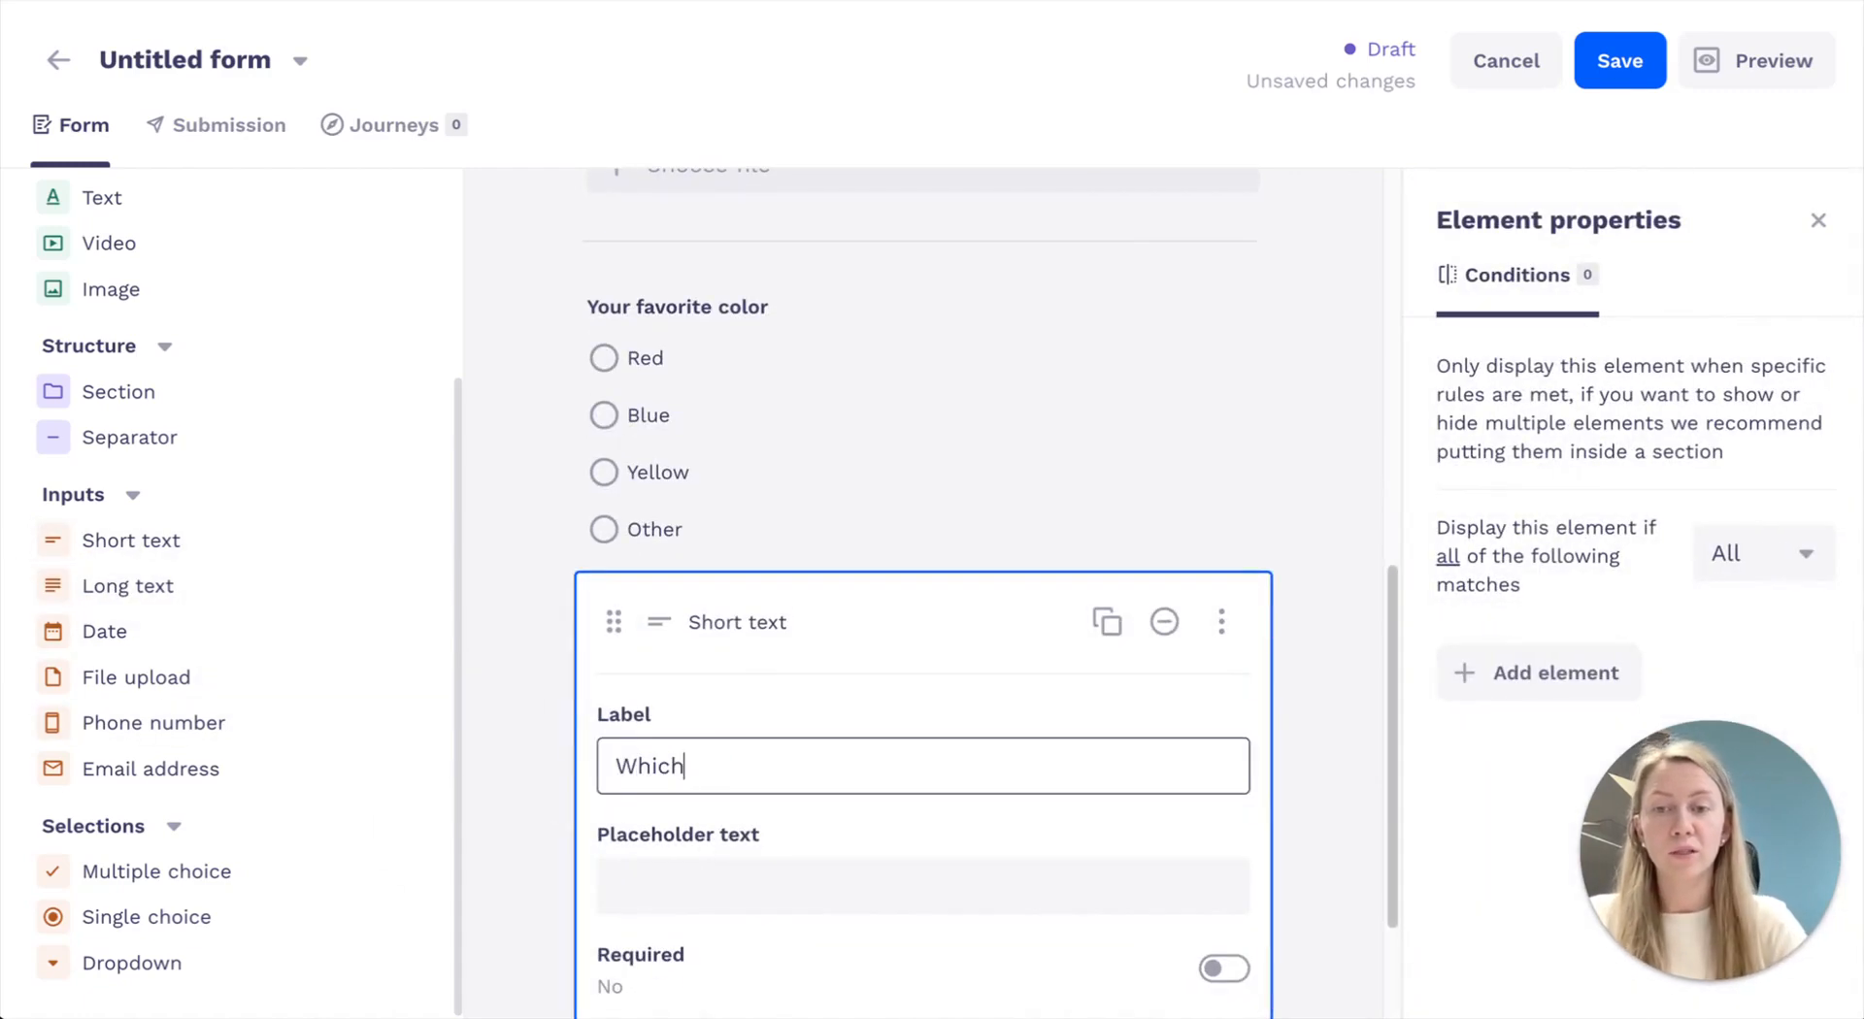
text( other color?)
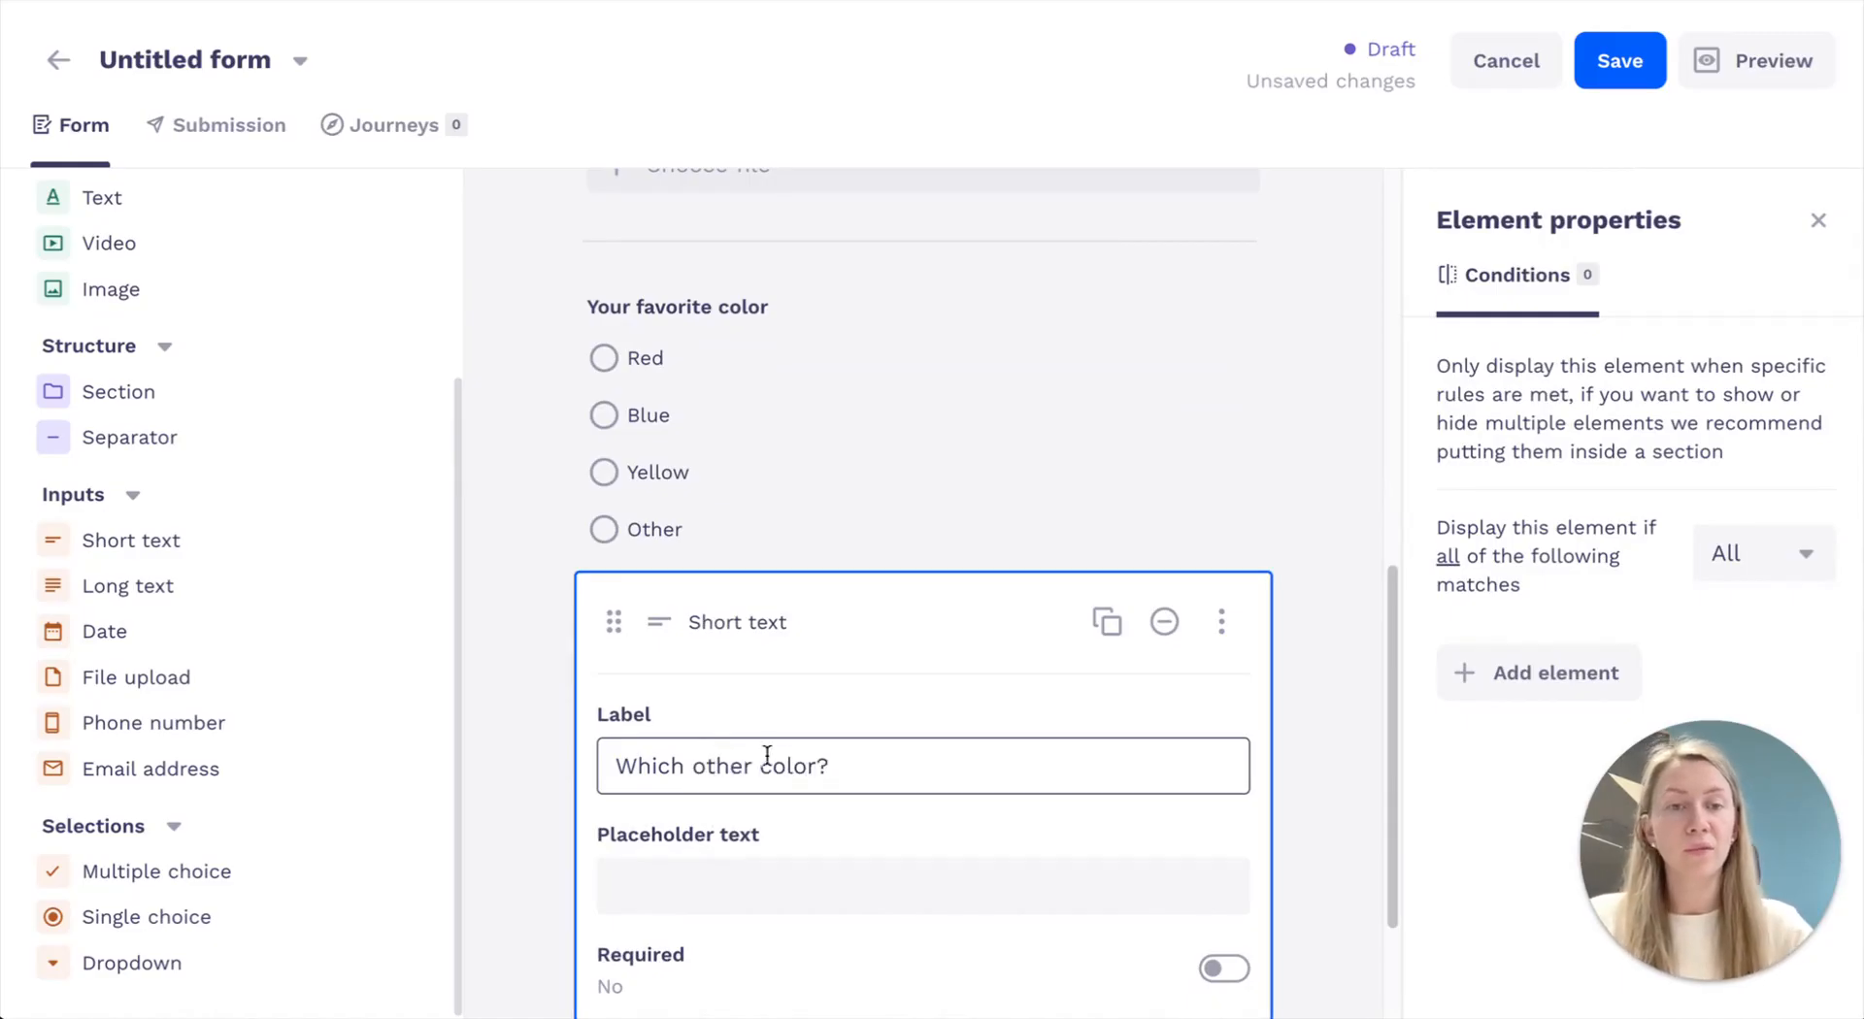
click(1534, 675)
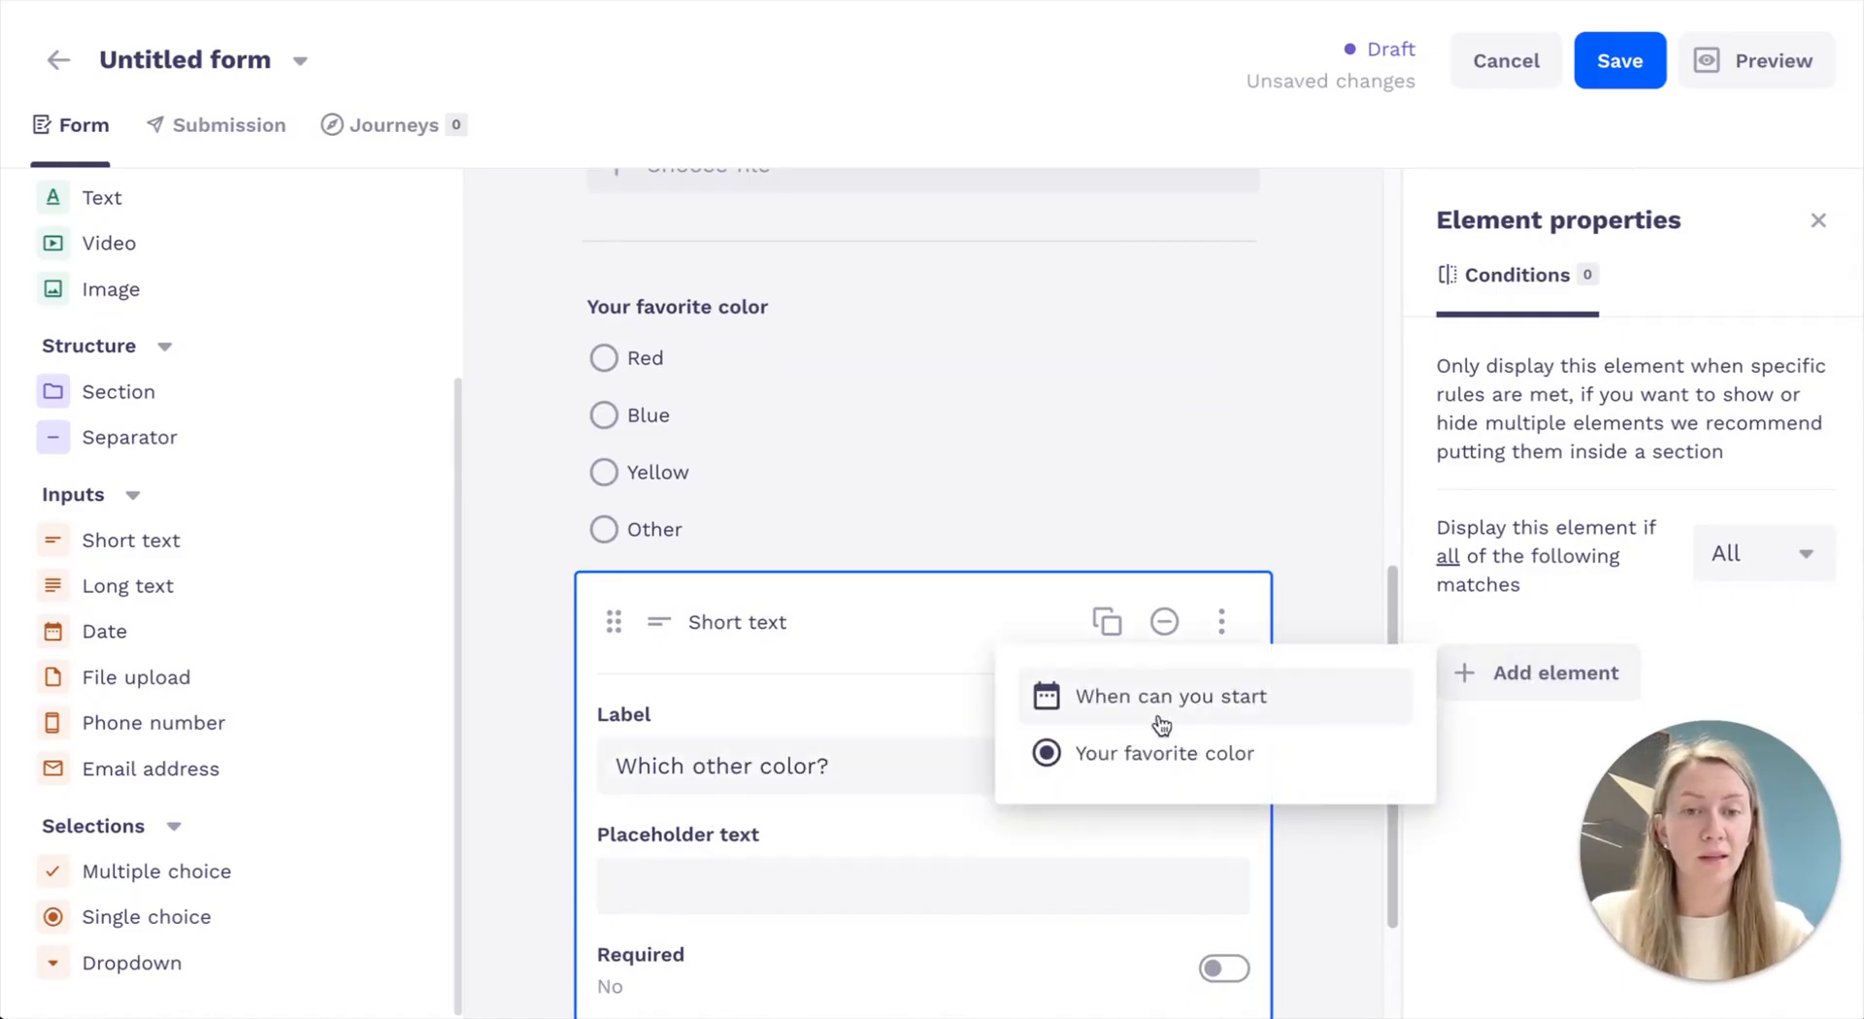
click(1146, 755)
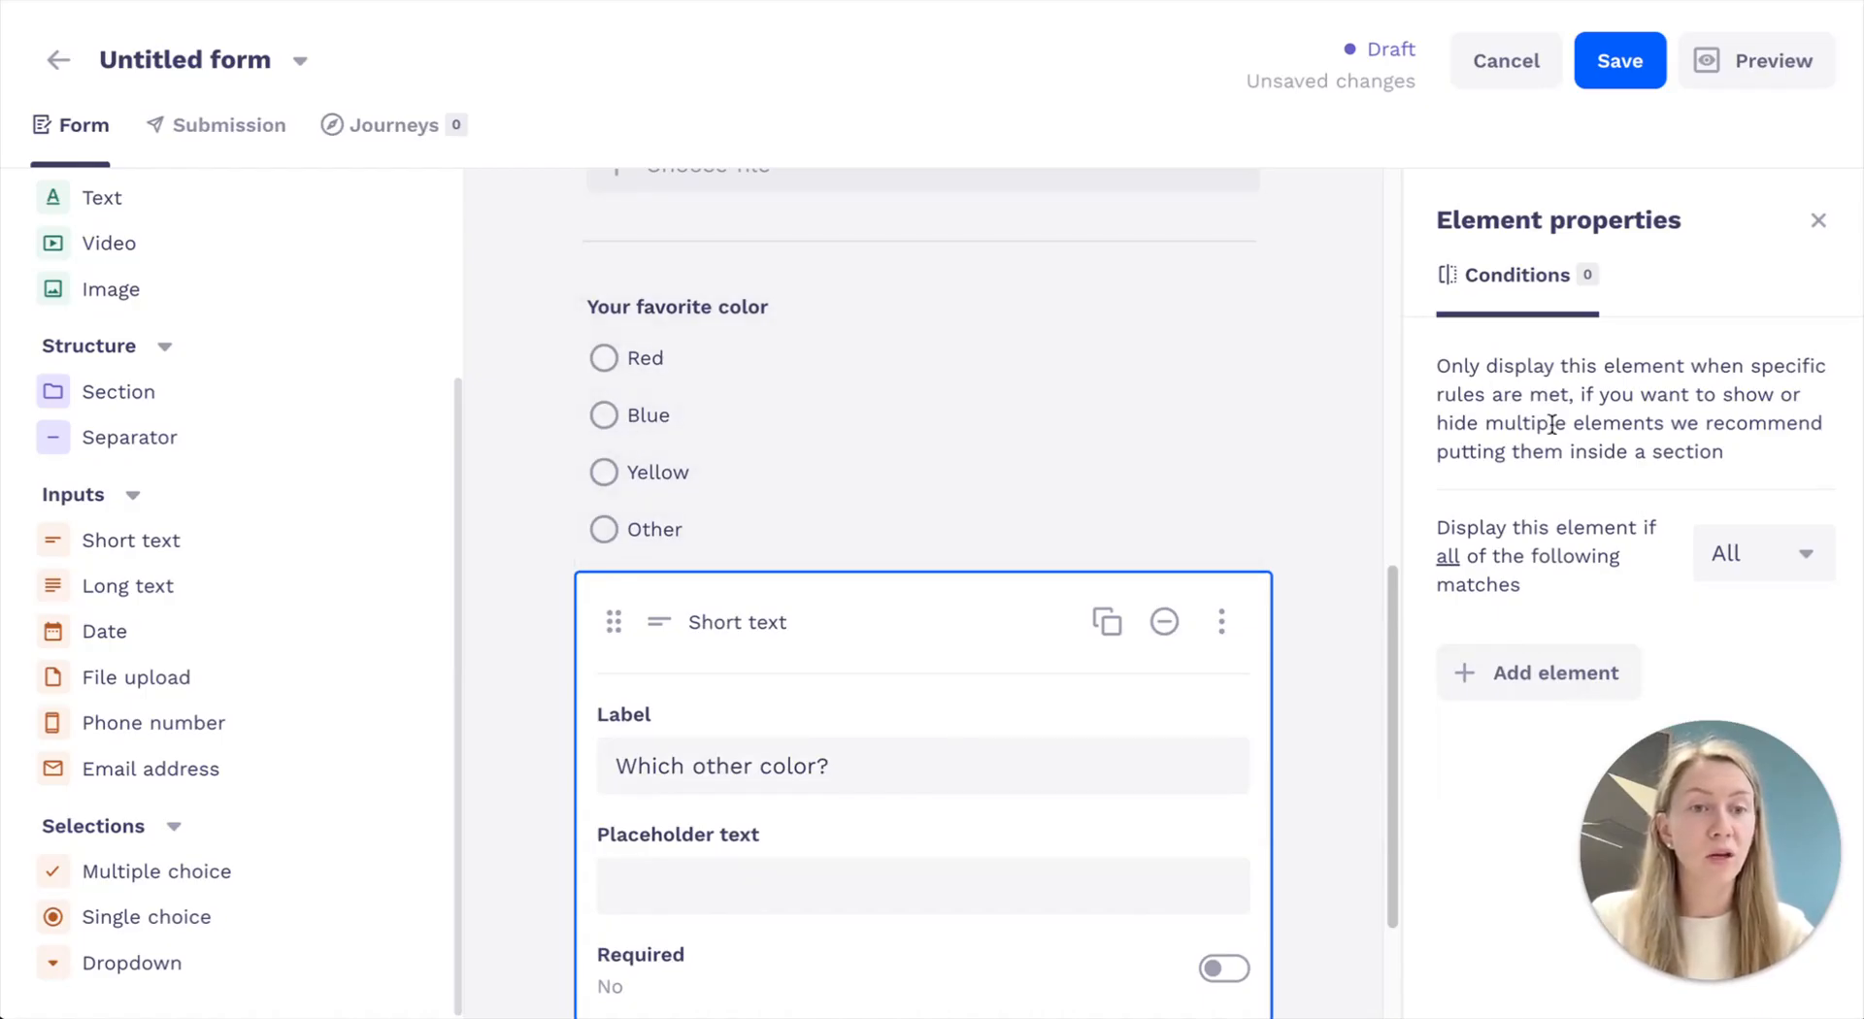
drag(1464, 367, 1635, 393)
click(1557, 609)
Display the "Which other color?" input only if "Your favorite color" is Other, and make the input required
click(1528, 674)
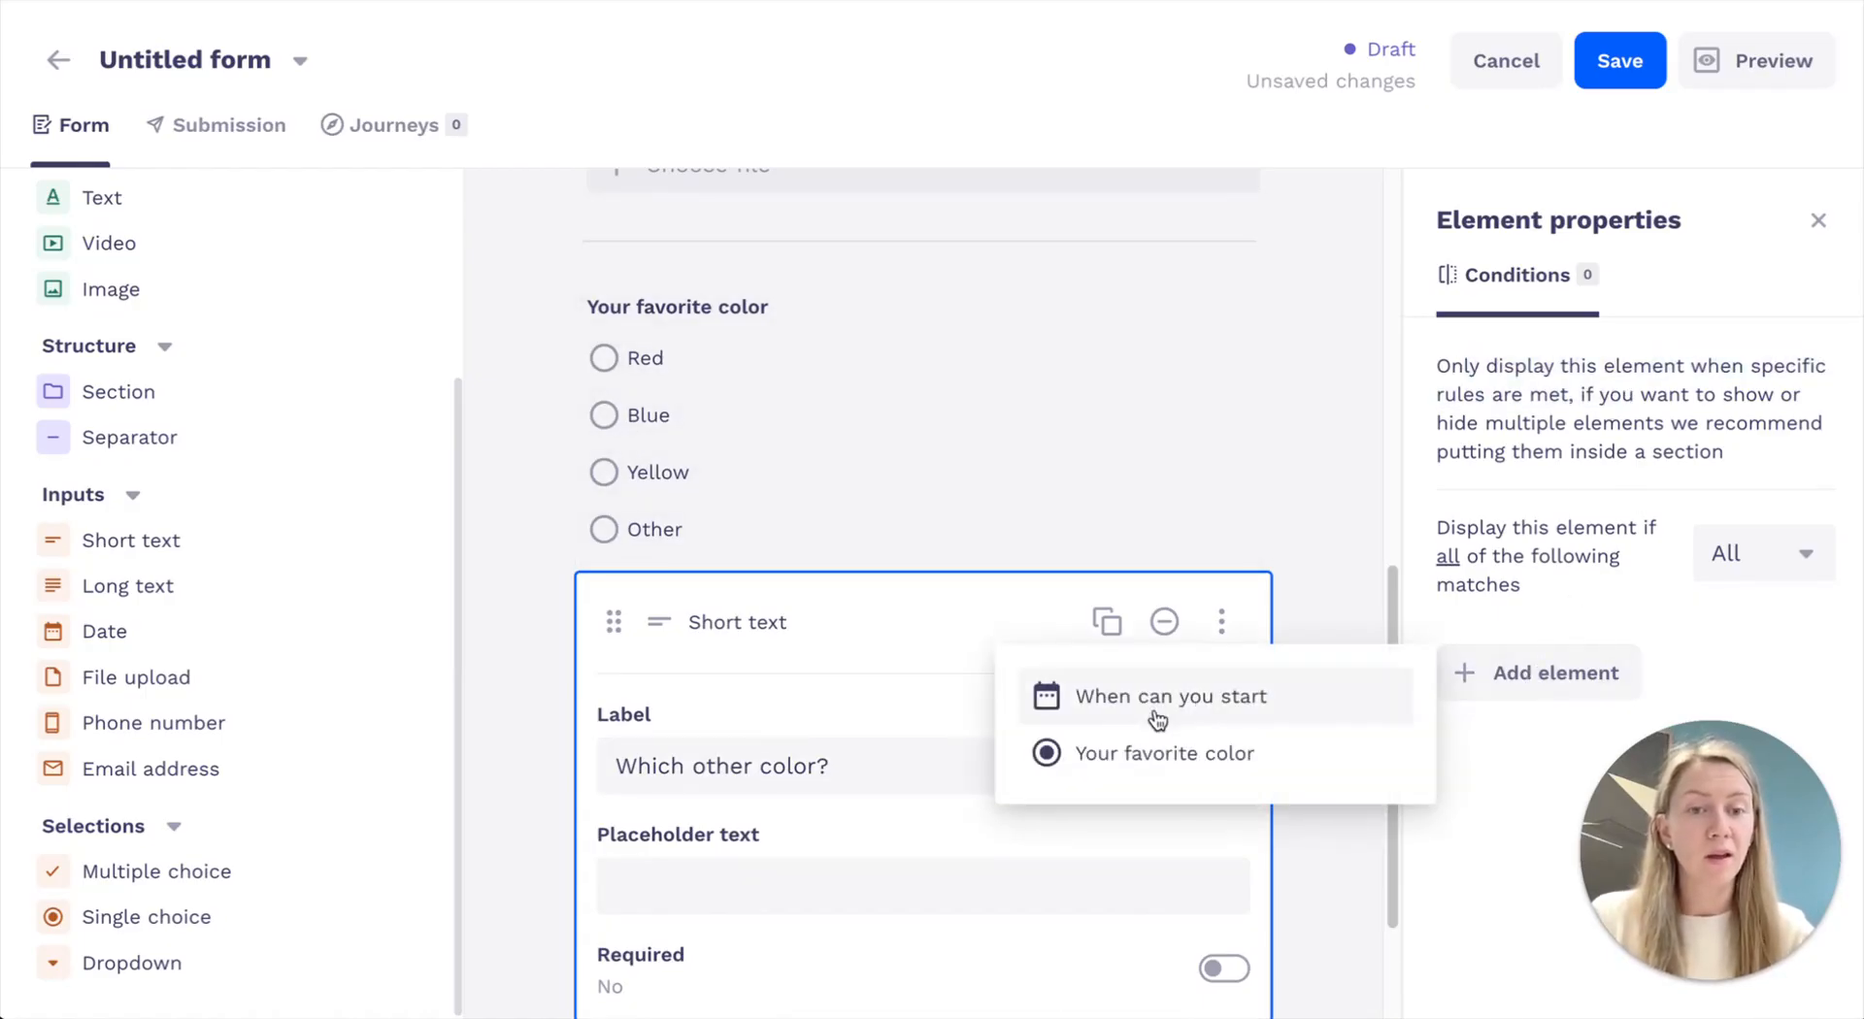
click(1155, 754)
click(1106, 820)
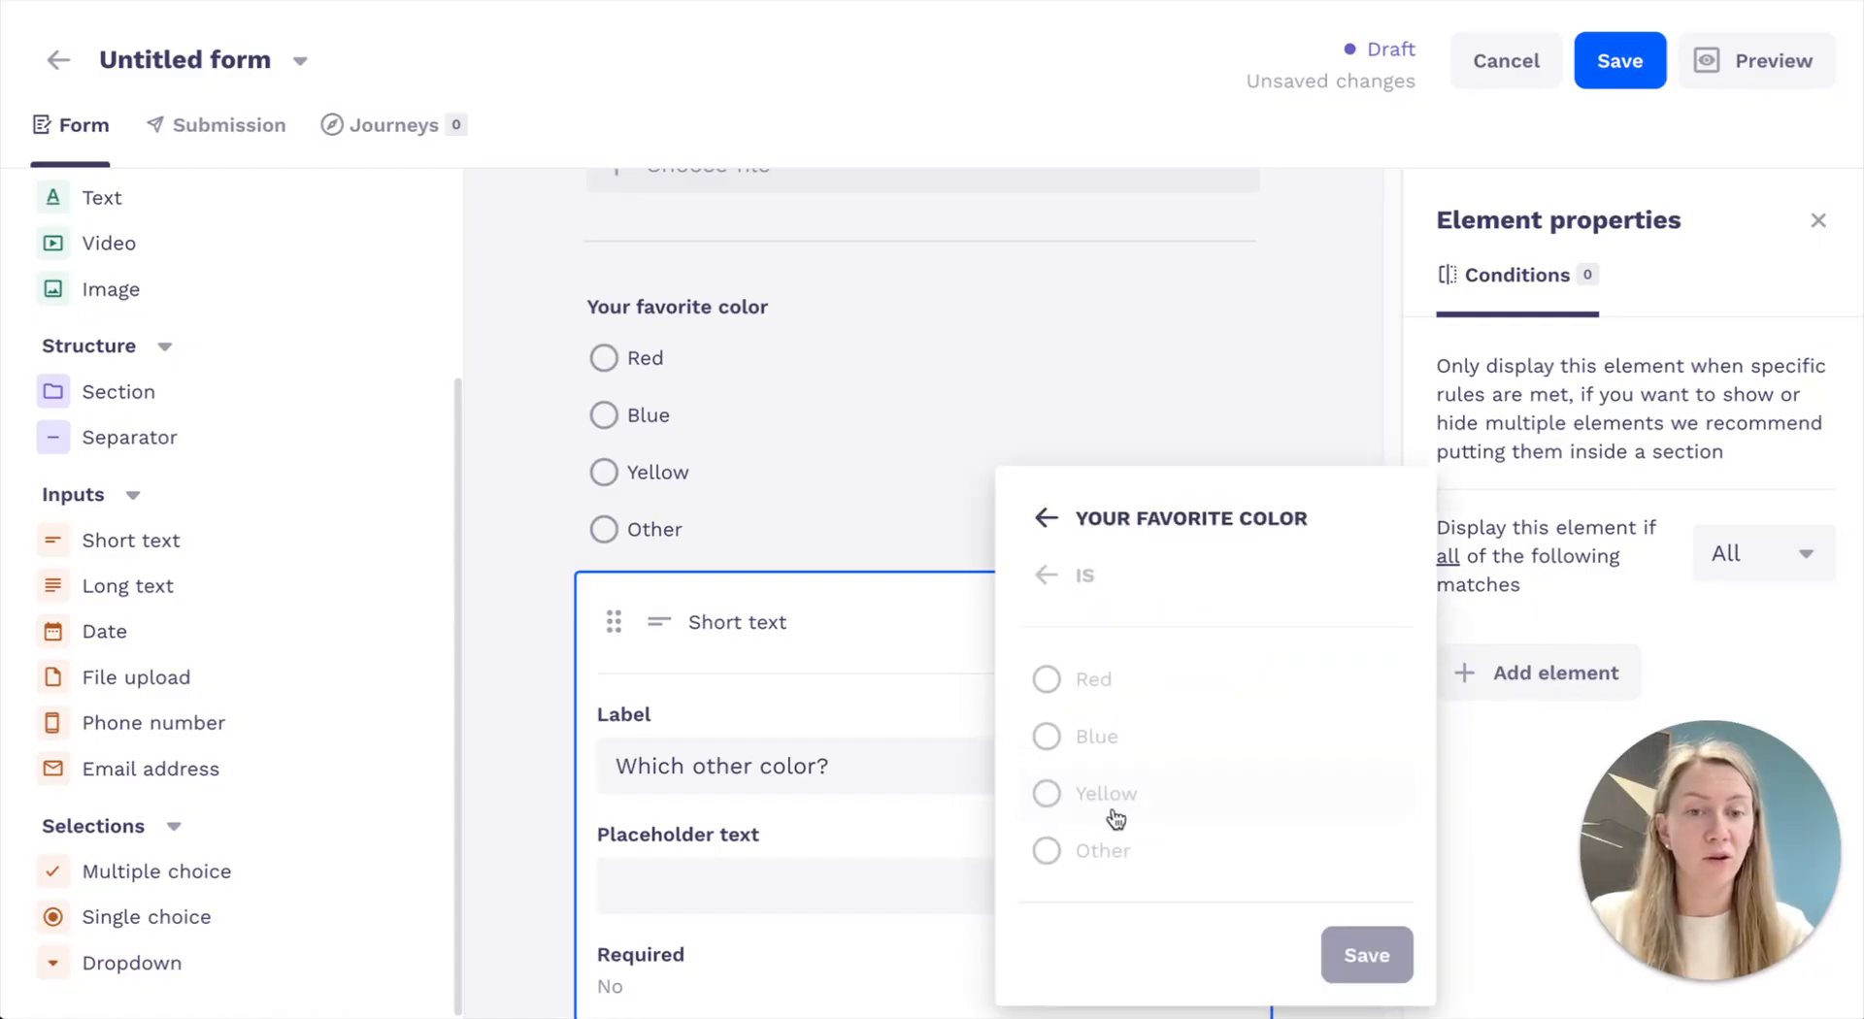
click(1103, 848)
click(1354, 954)
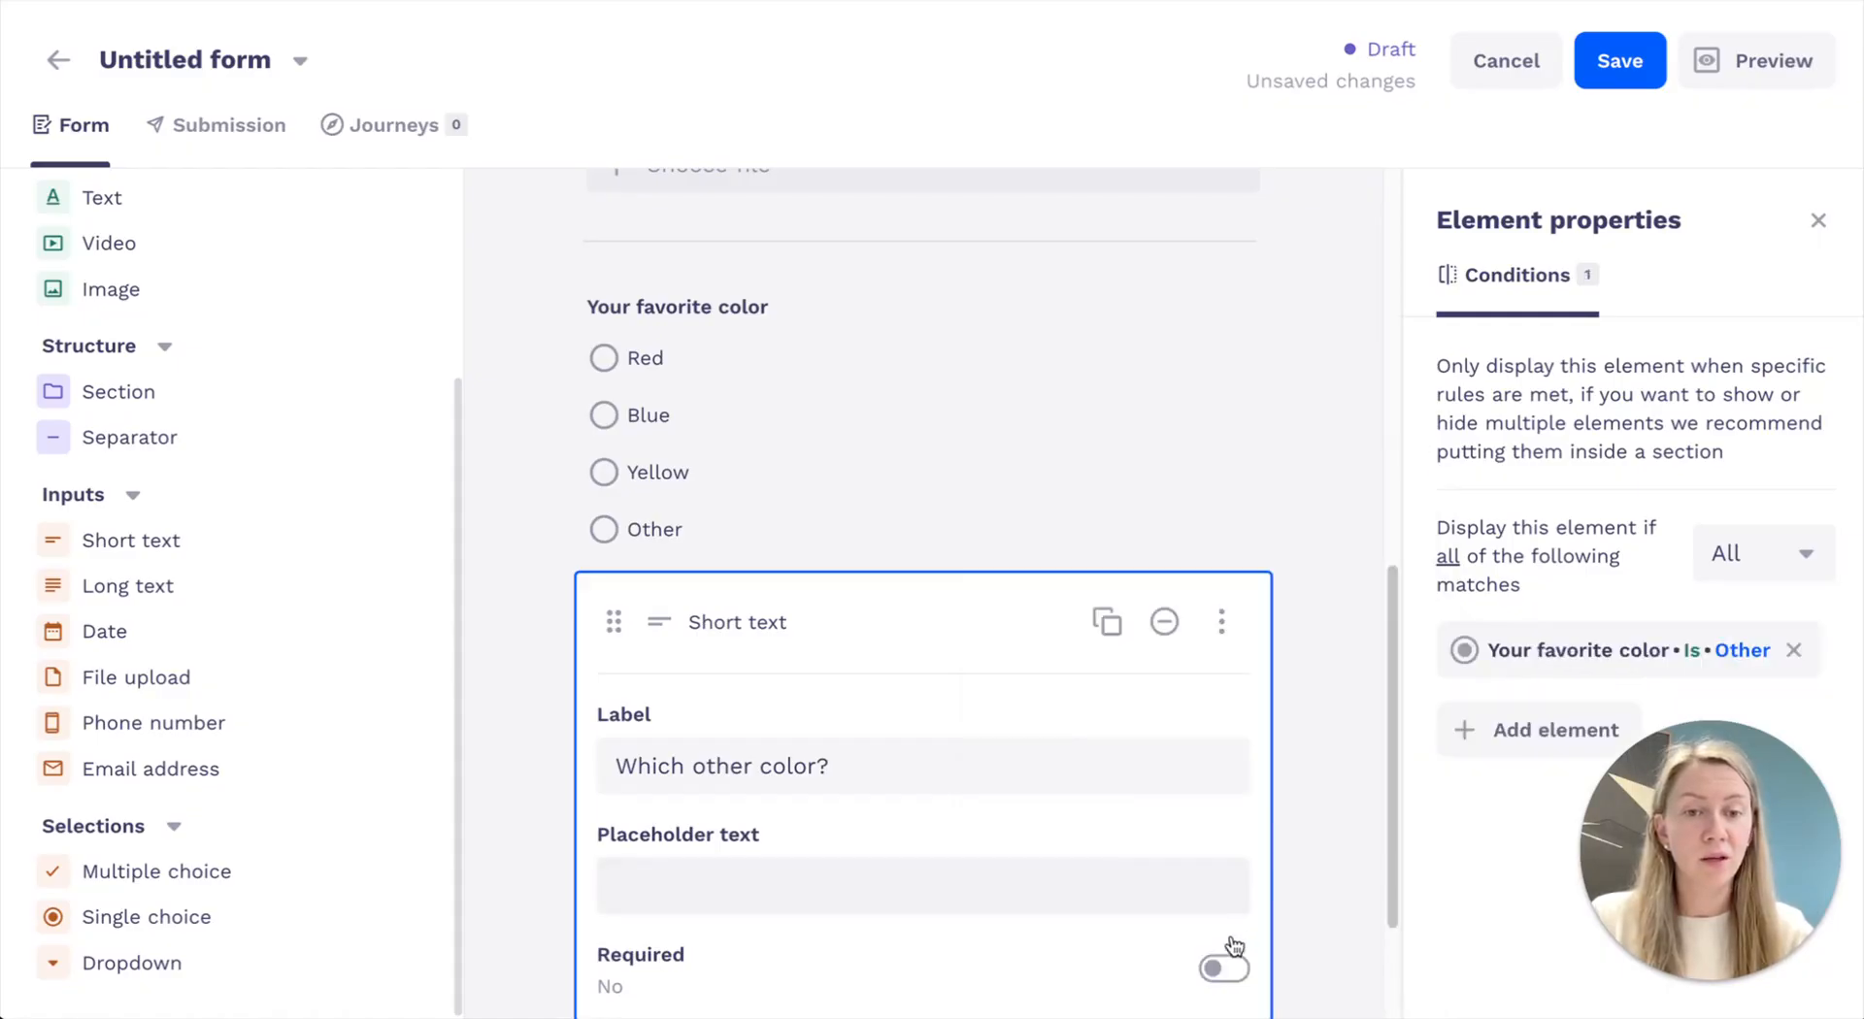
click(1326, 882)
Preview the form, test the condition by choosing each favorite color option including Other, and return to editing
click(1709, 60)
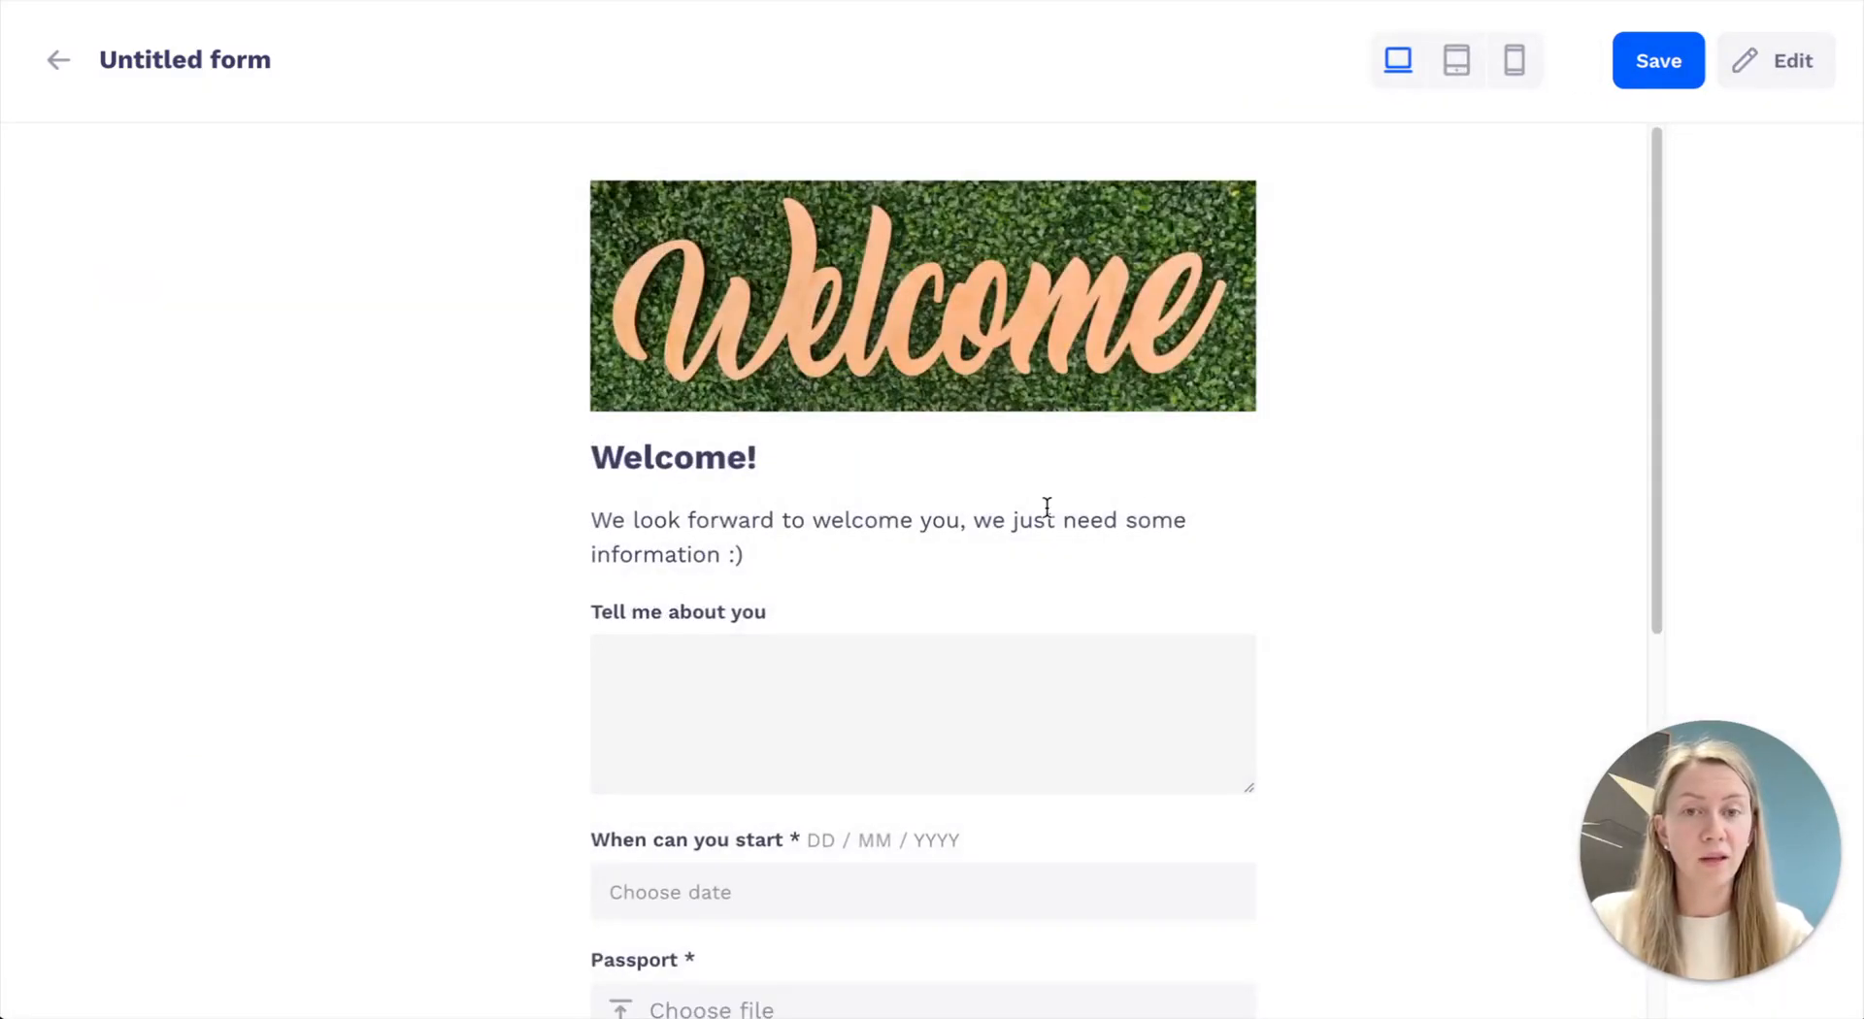
scroll(1047, 506, down, 7)
click(709, 643)
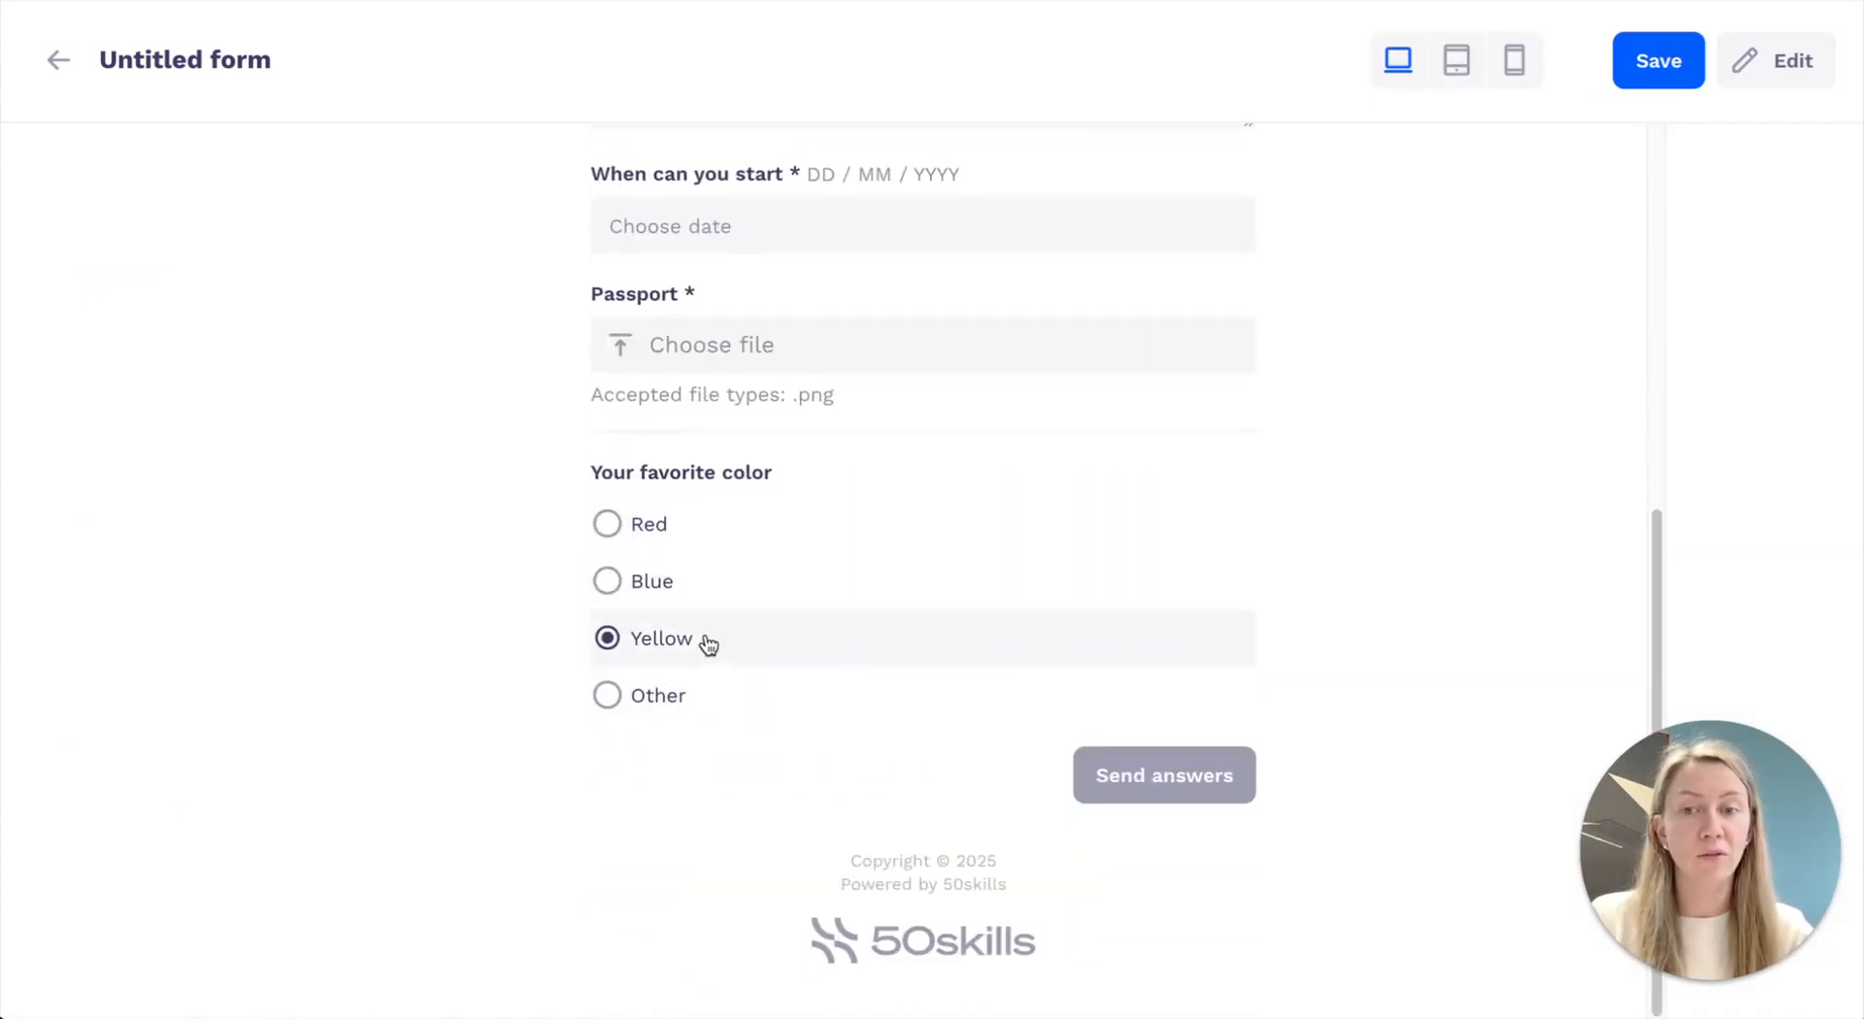
click(709, 582)
click(712, 524)
click(708, 638)
click(670, 697)
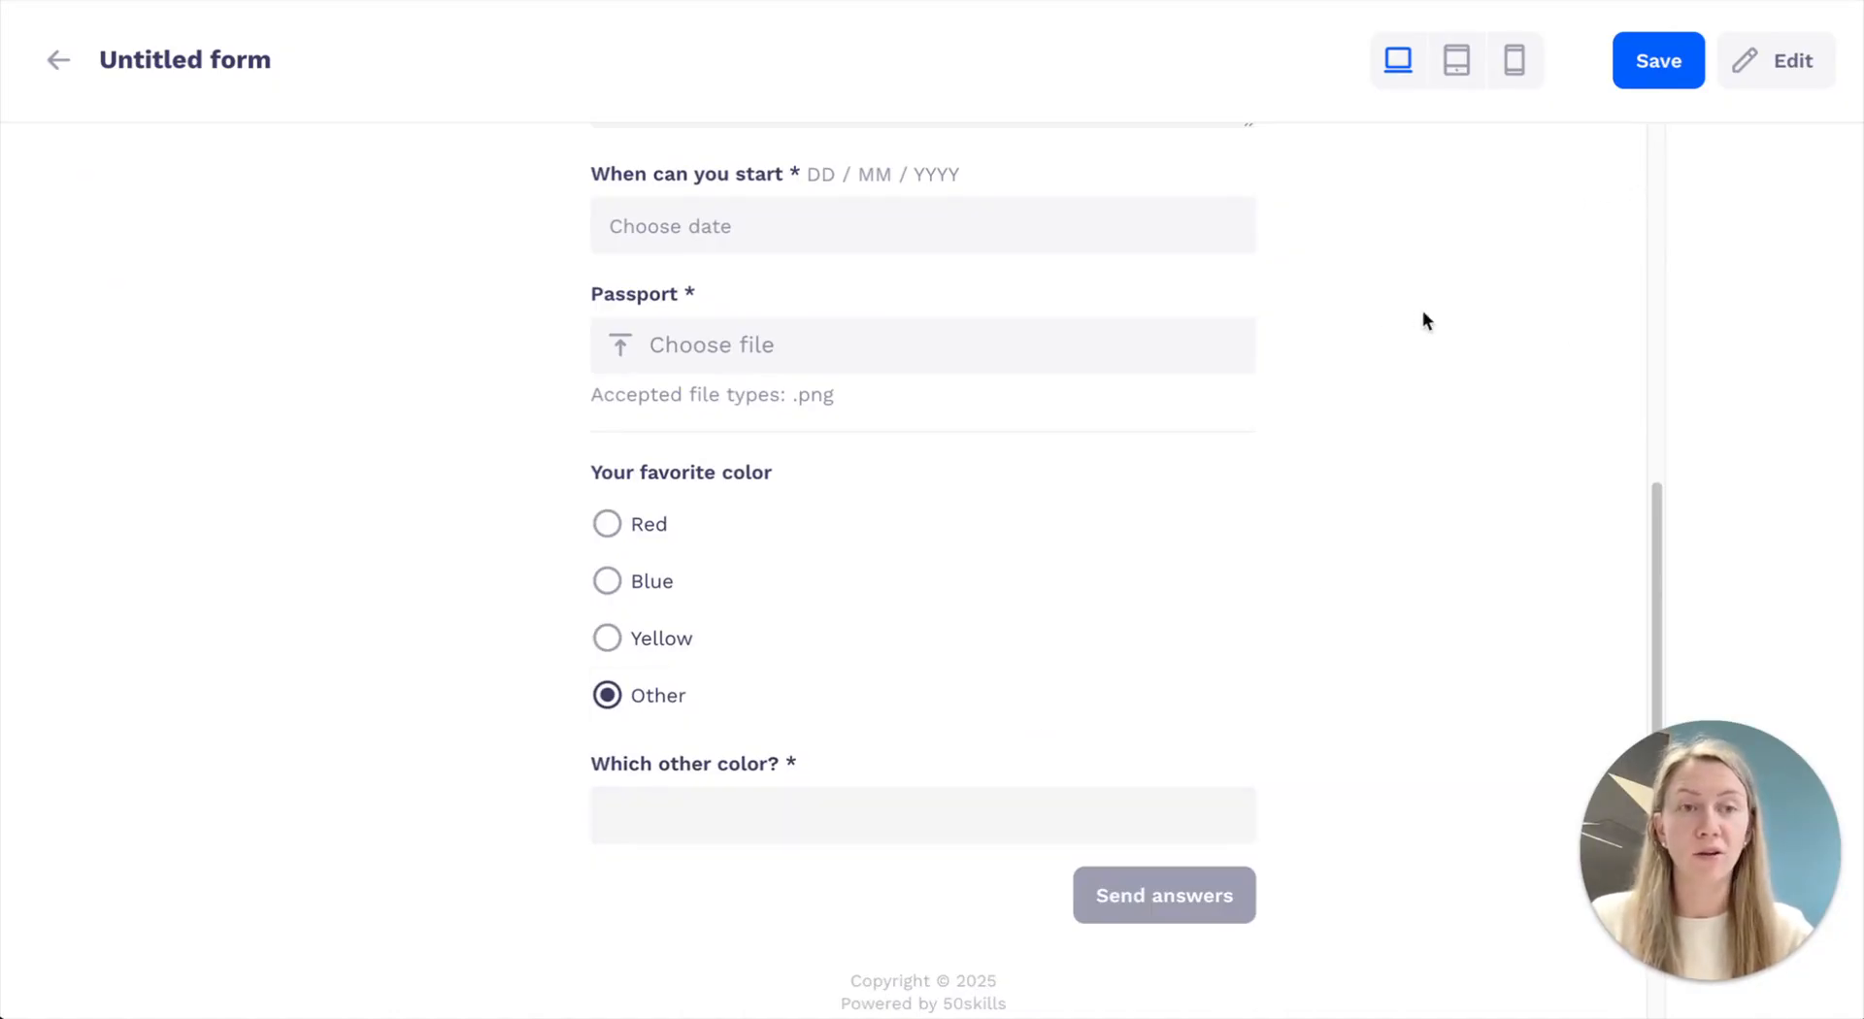
click(1769, 66)
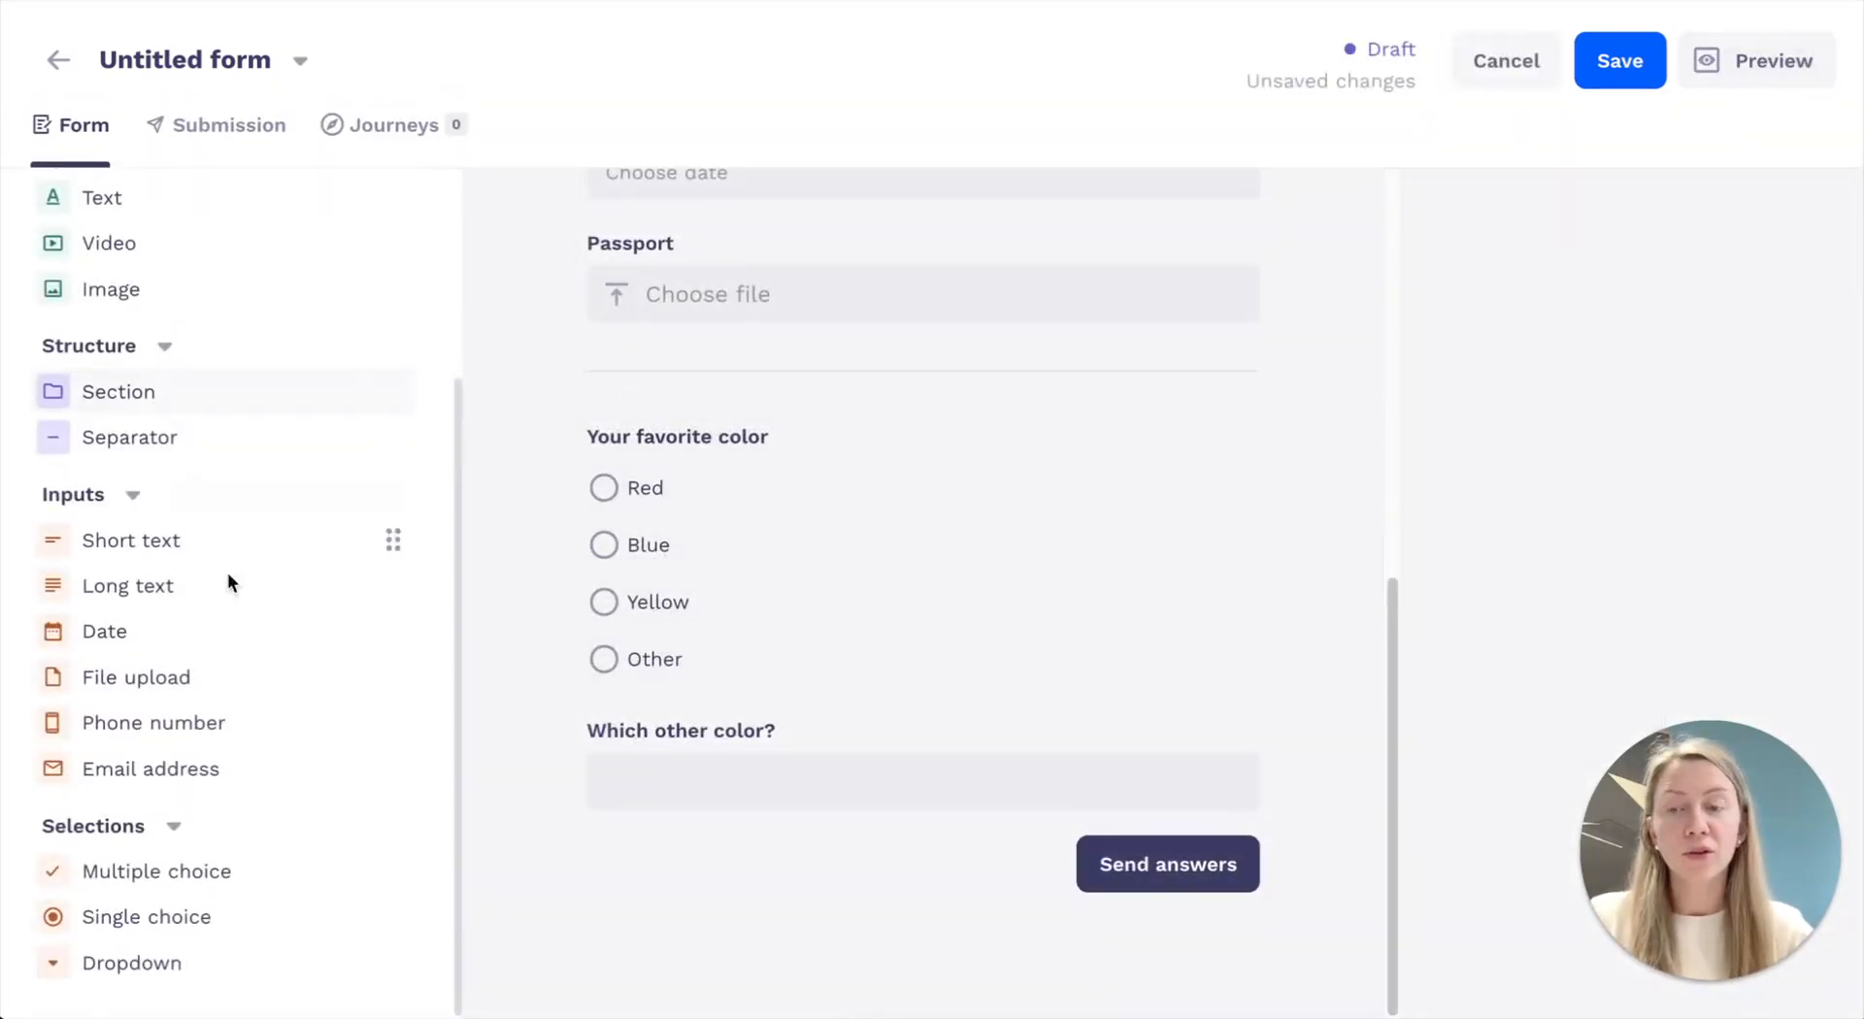
Add a Section below the "Which other color?" input and place two Short text inputs inside it
drag(152, 401, 545, 738)
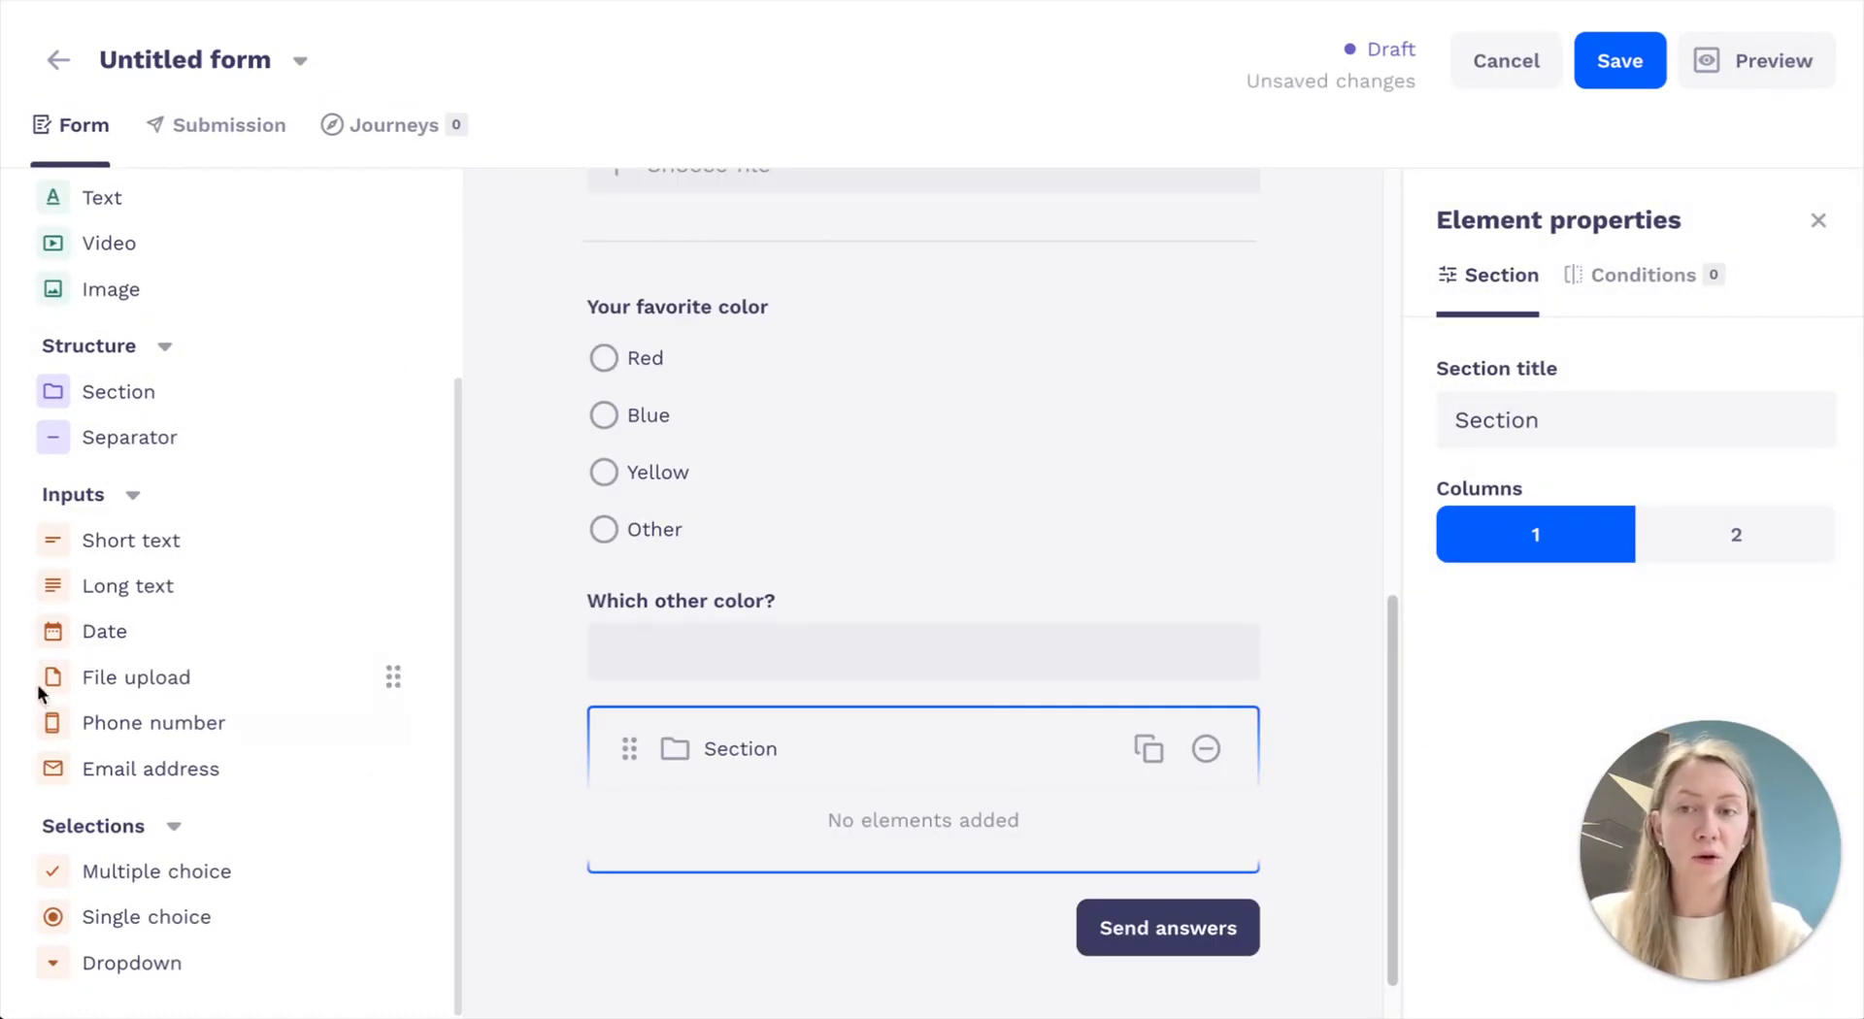
drag(158, 540, 1037, 842)
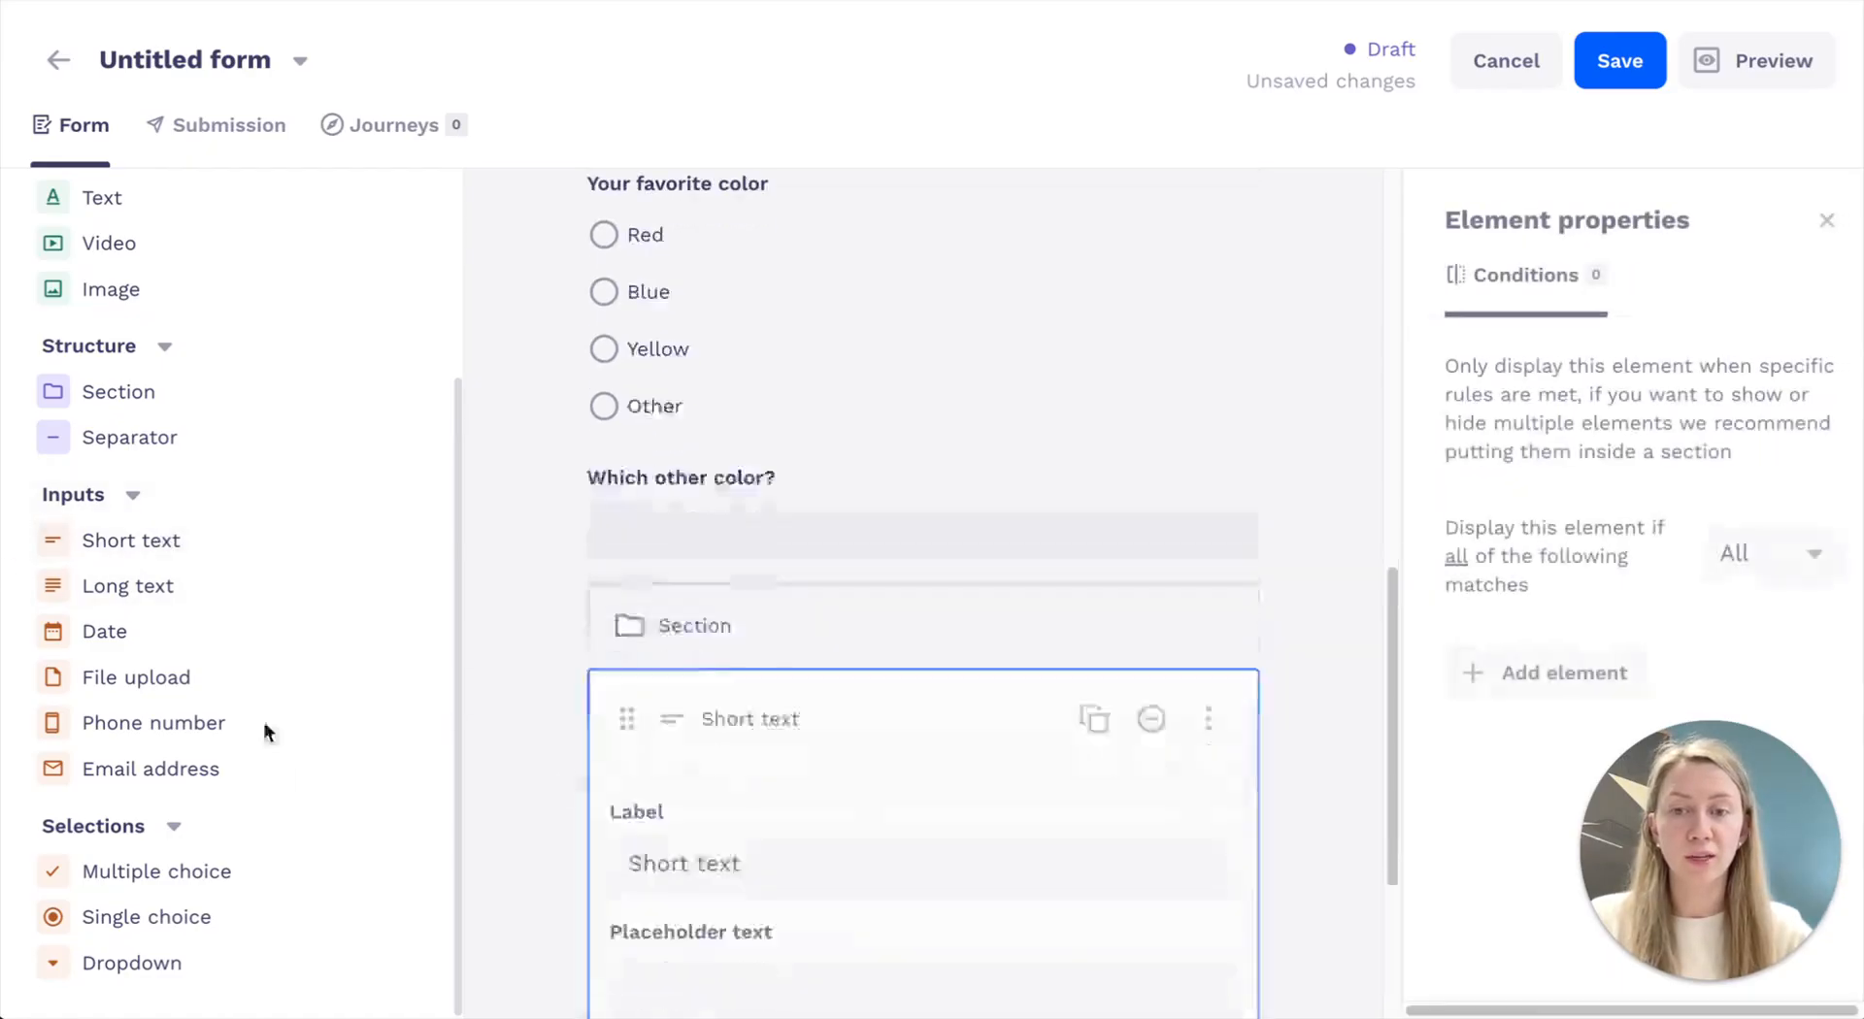
drag(112, 533, 945, 814)
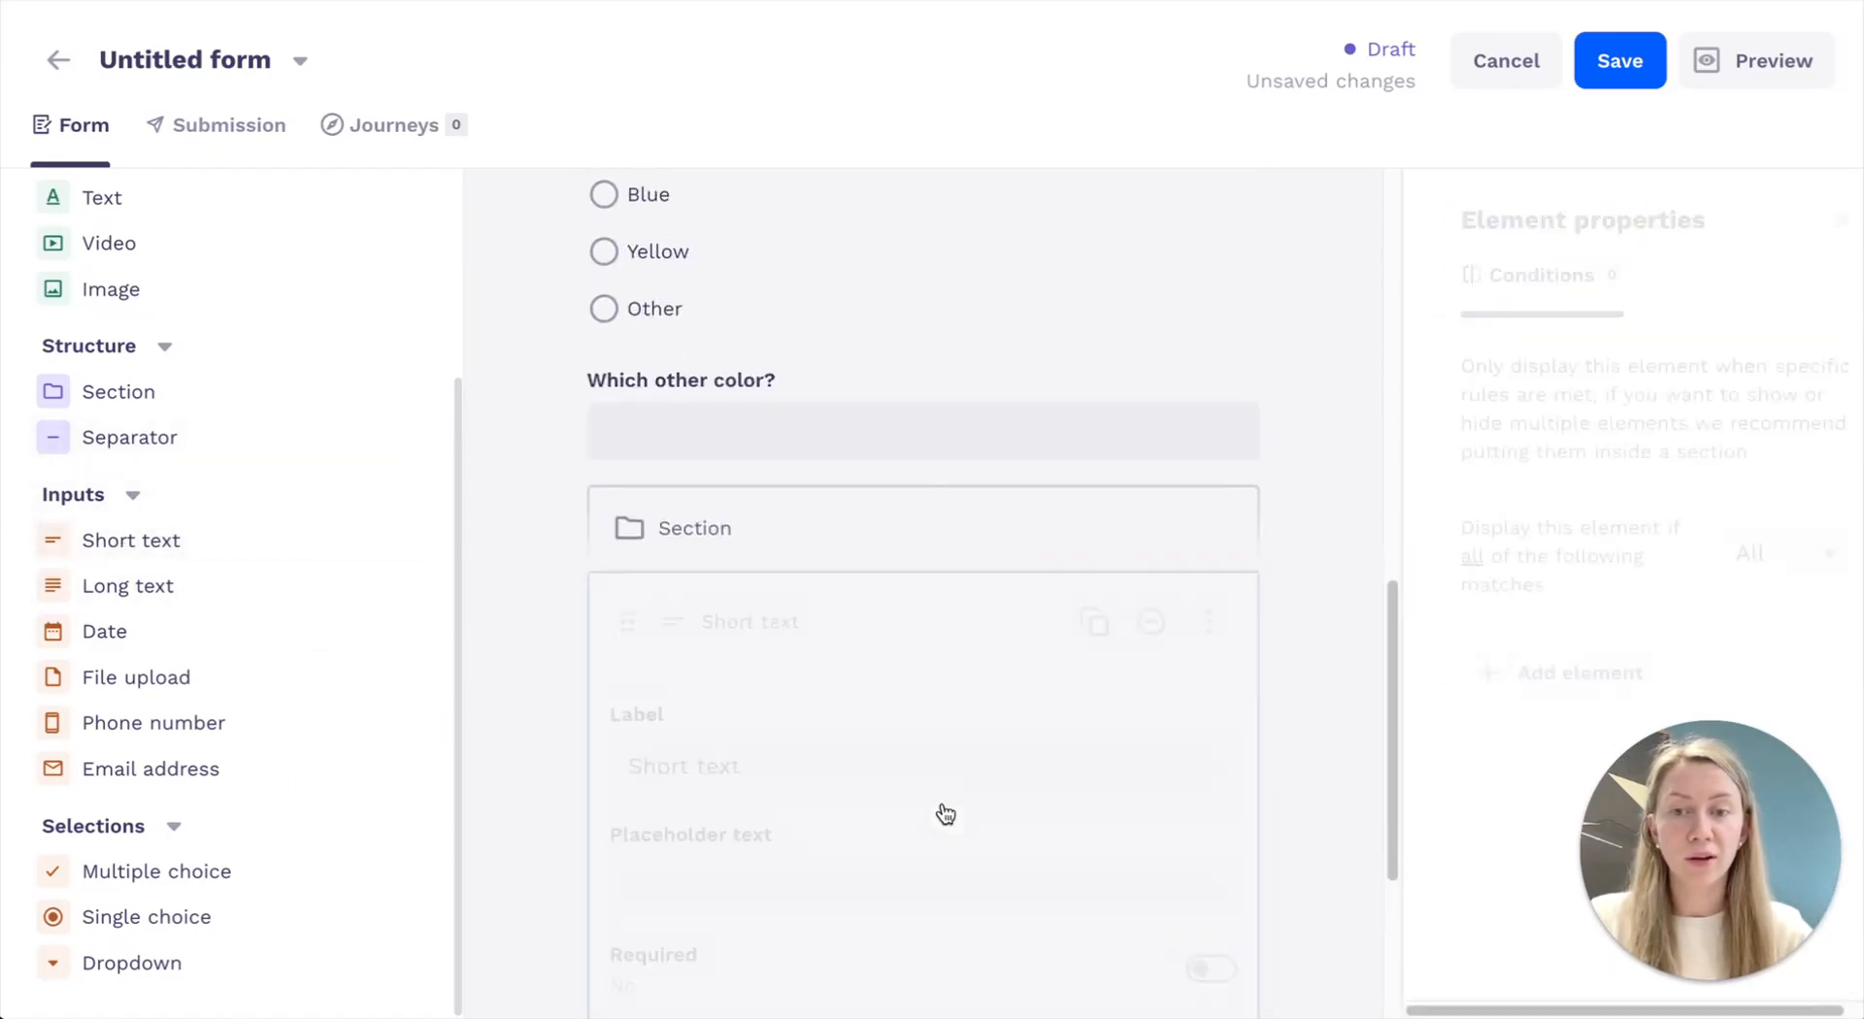
Label the first short text input in the section "Something A"
double_click(737, 767)
triple_click(788, 761)
text(Something A)
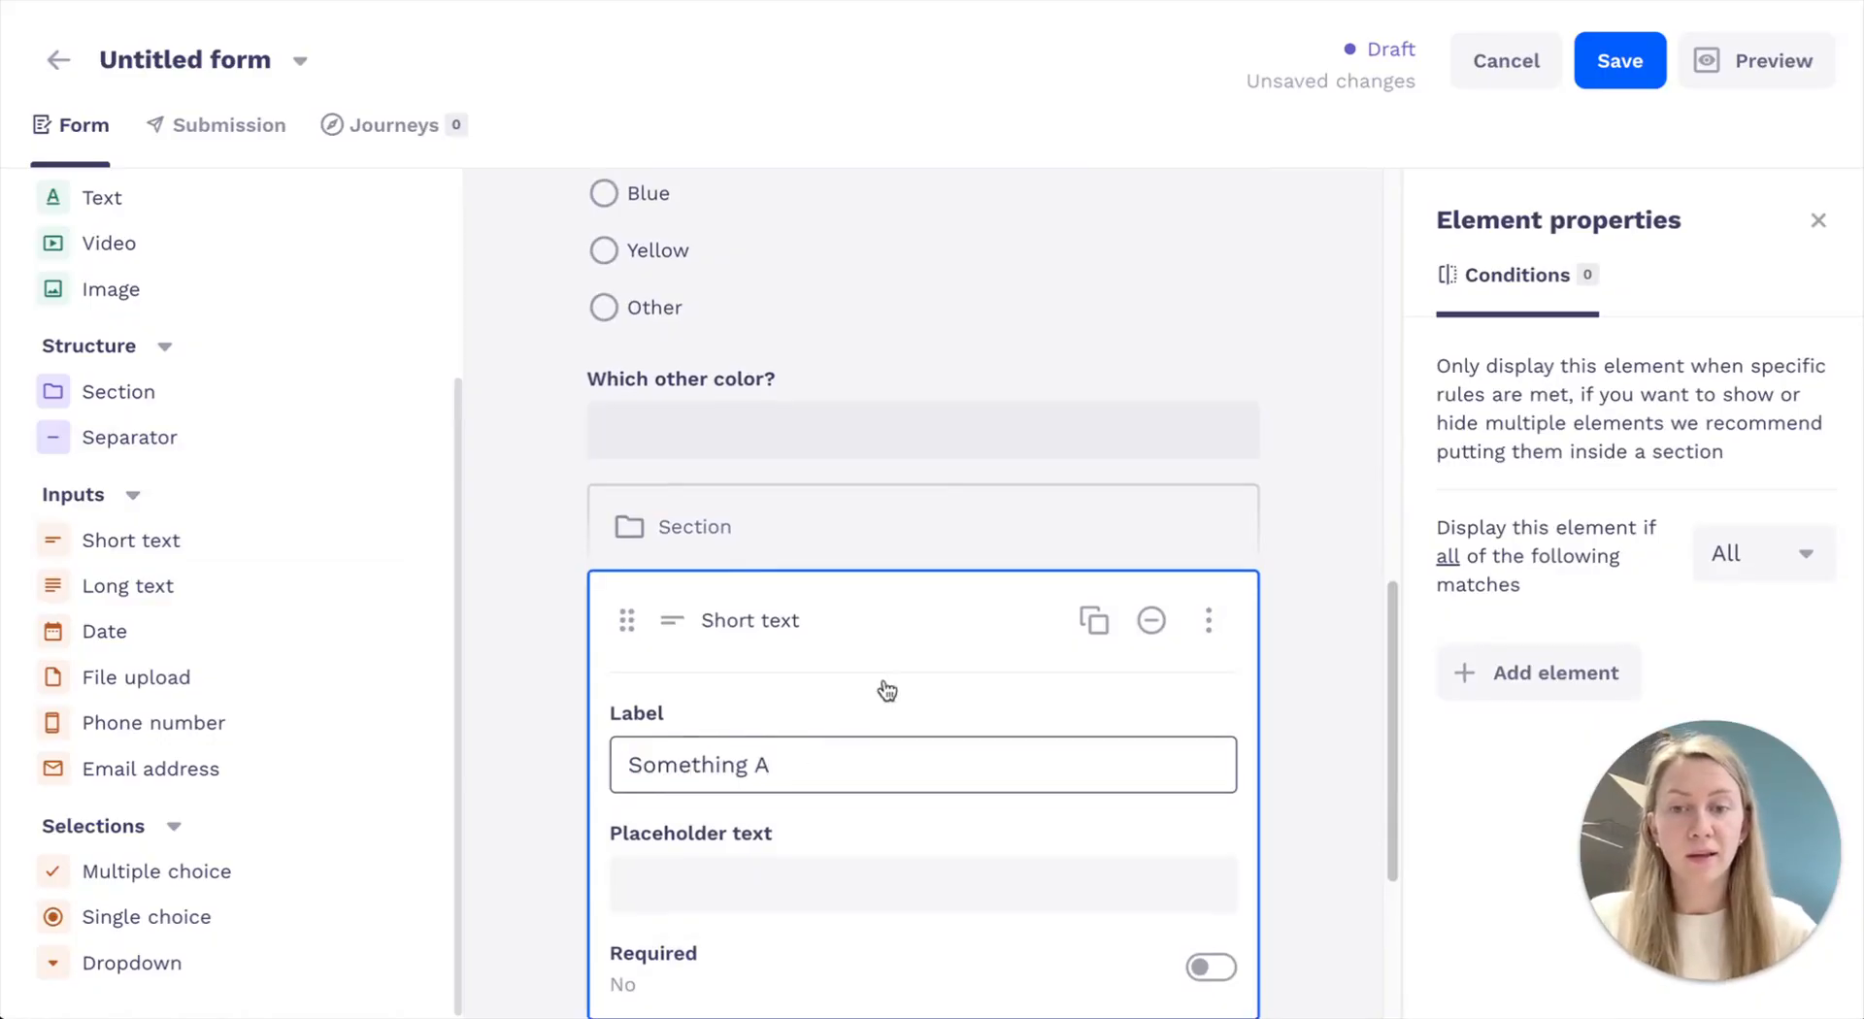
Label the second short text input in the section "Something B"
scroll(883, 686, down, 4)
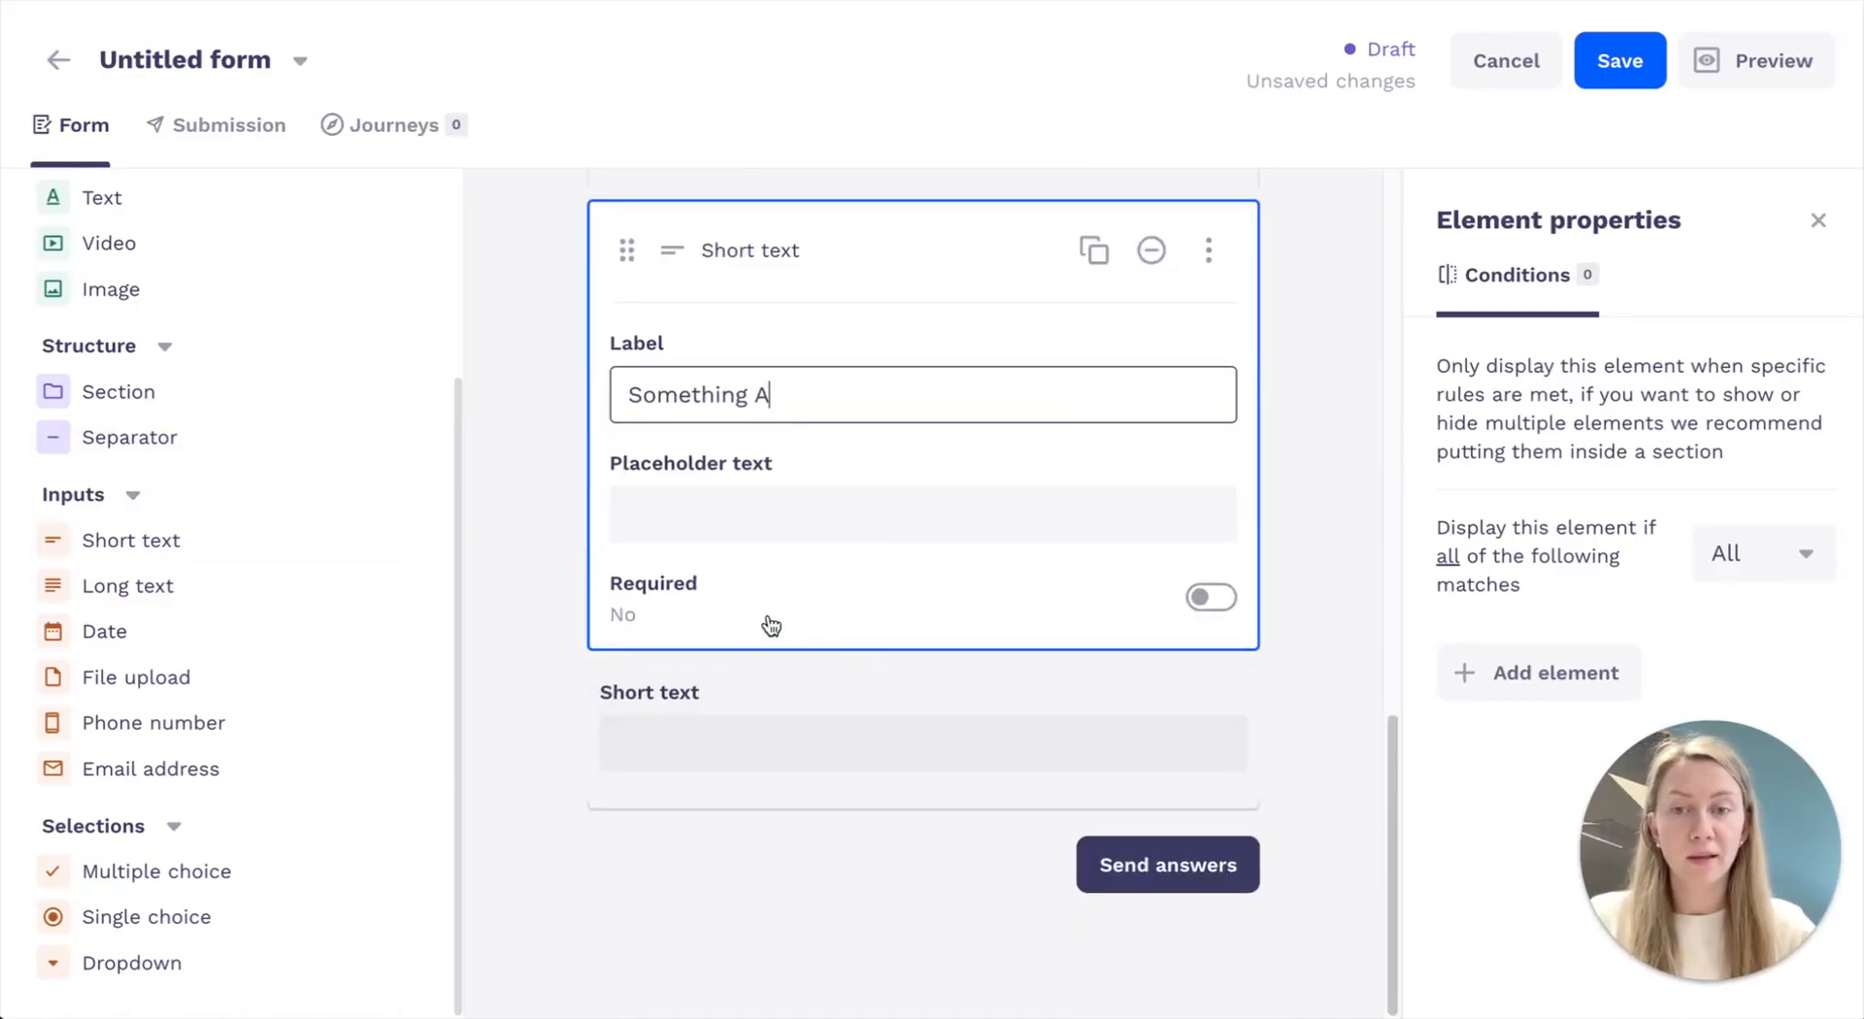
click(740, 699)
triple_click(802, 543)
text(So)
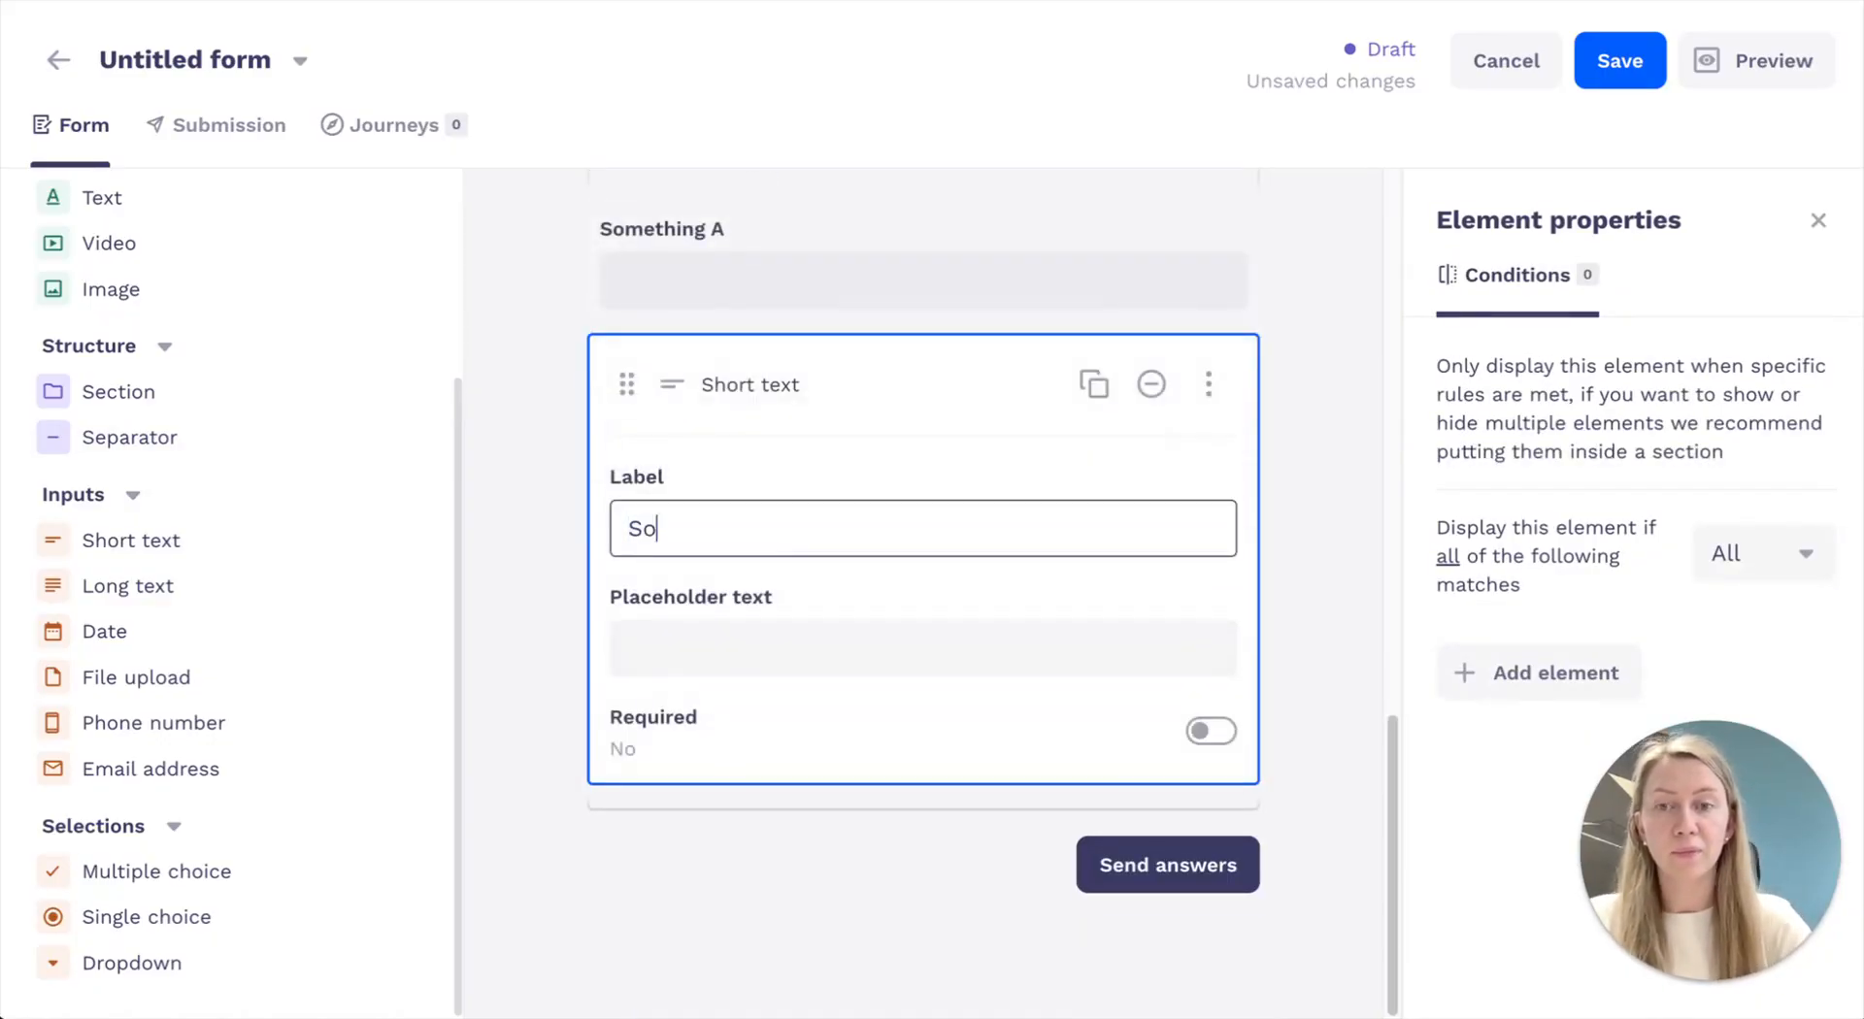
text(mething B)
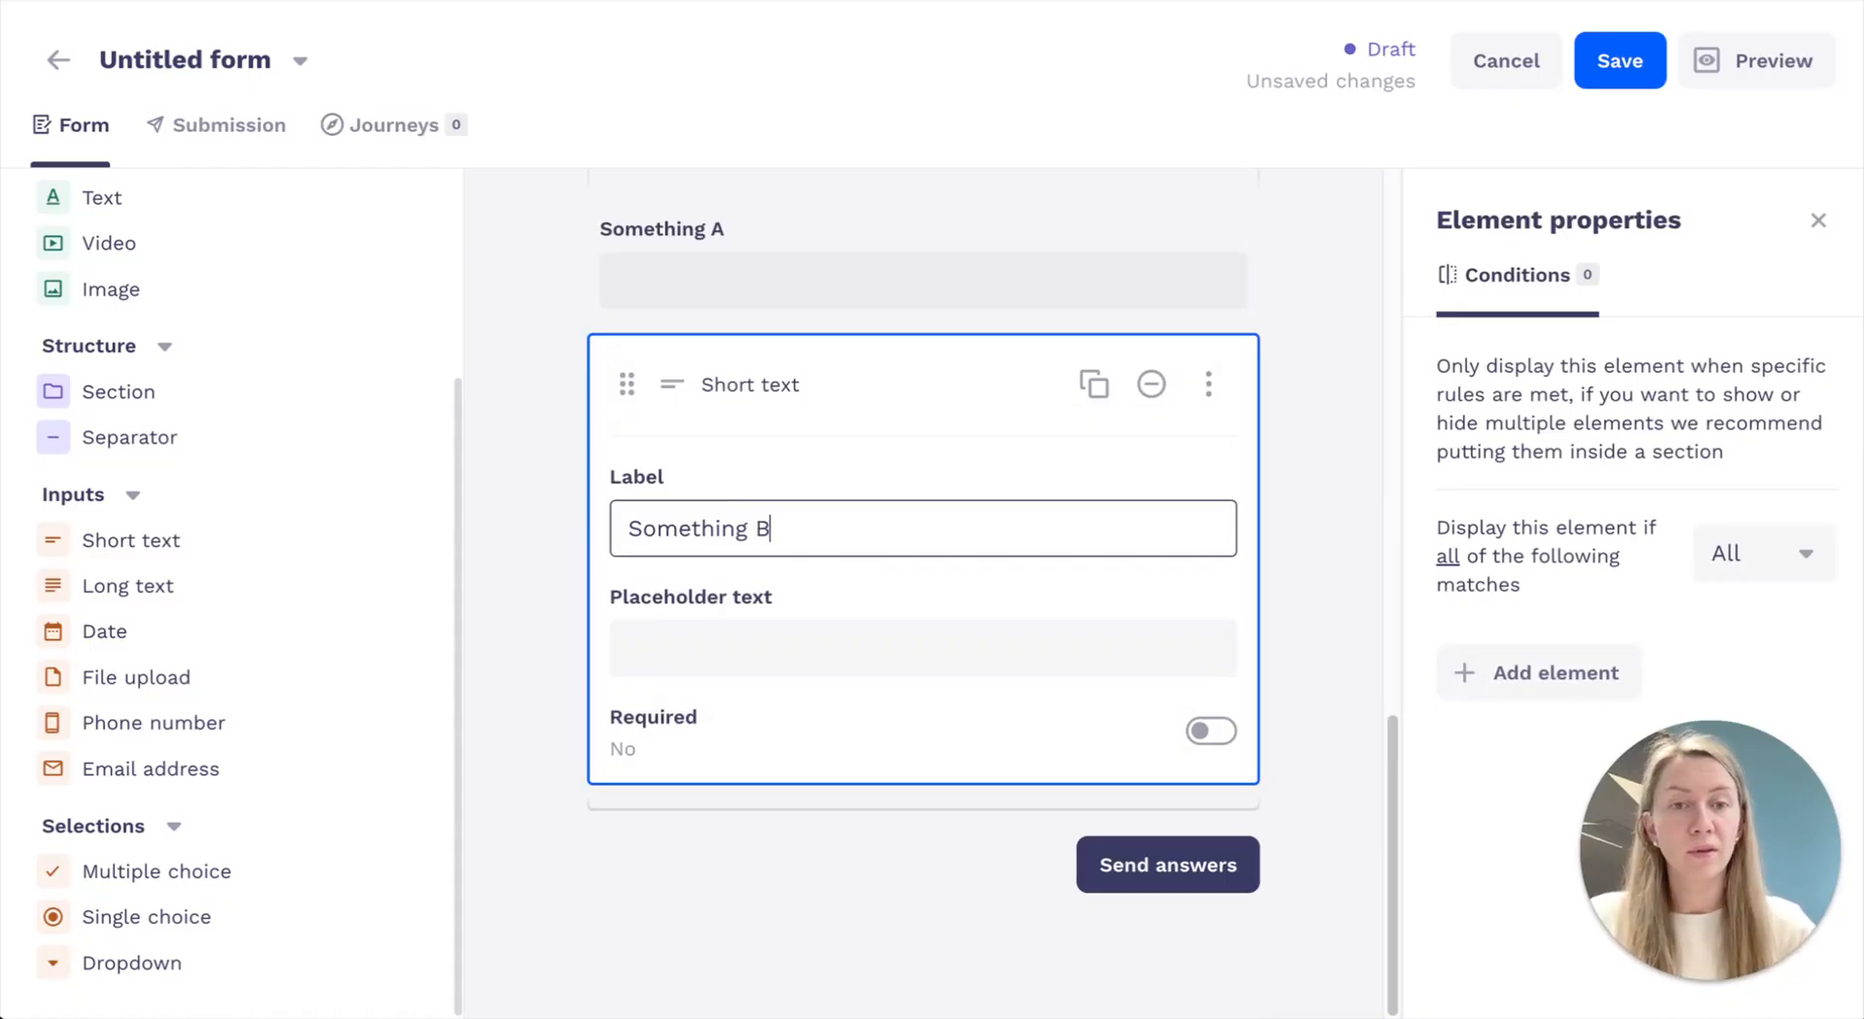
click(1346, 344)
Set the section to 2 columns and check its layout in the form preview before returning to editing
click(725, 448)
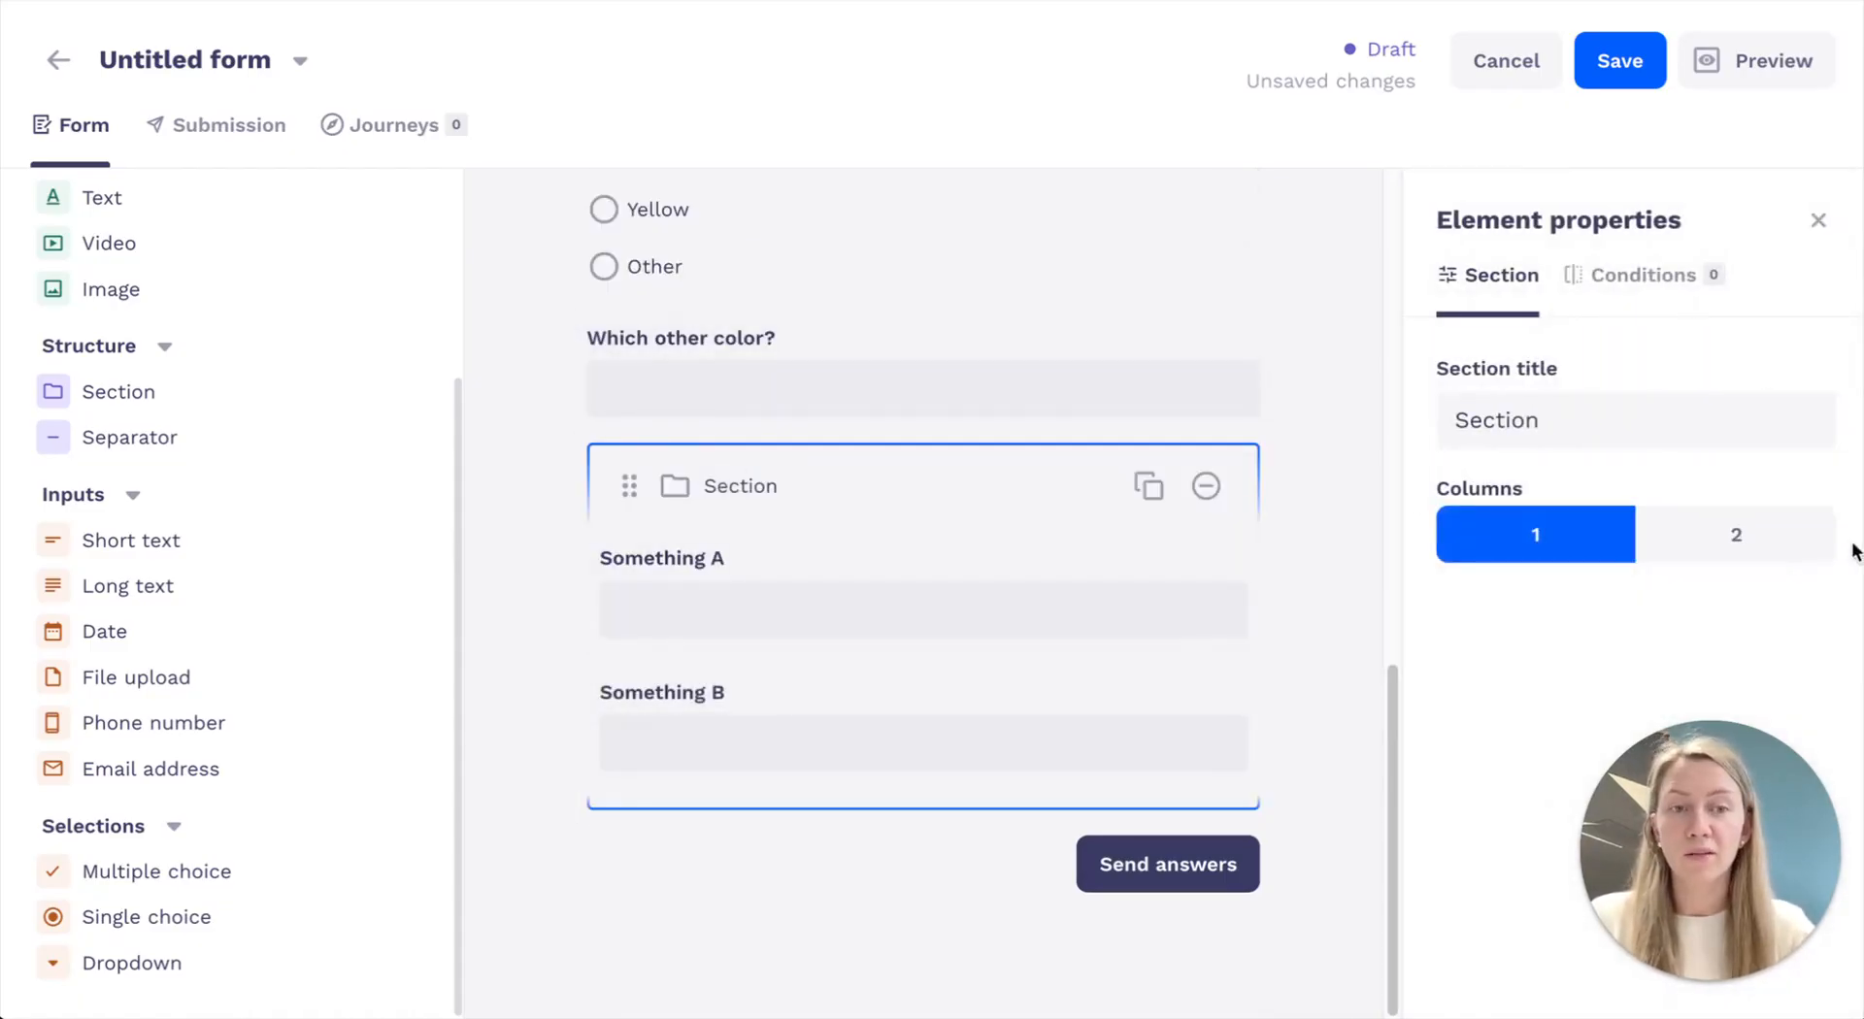
click(1806, 534)
click(1308, 542)
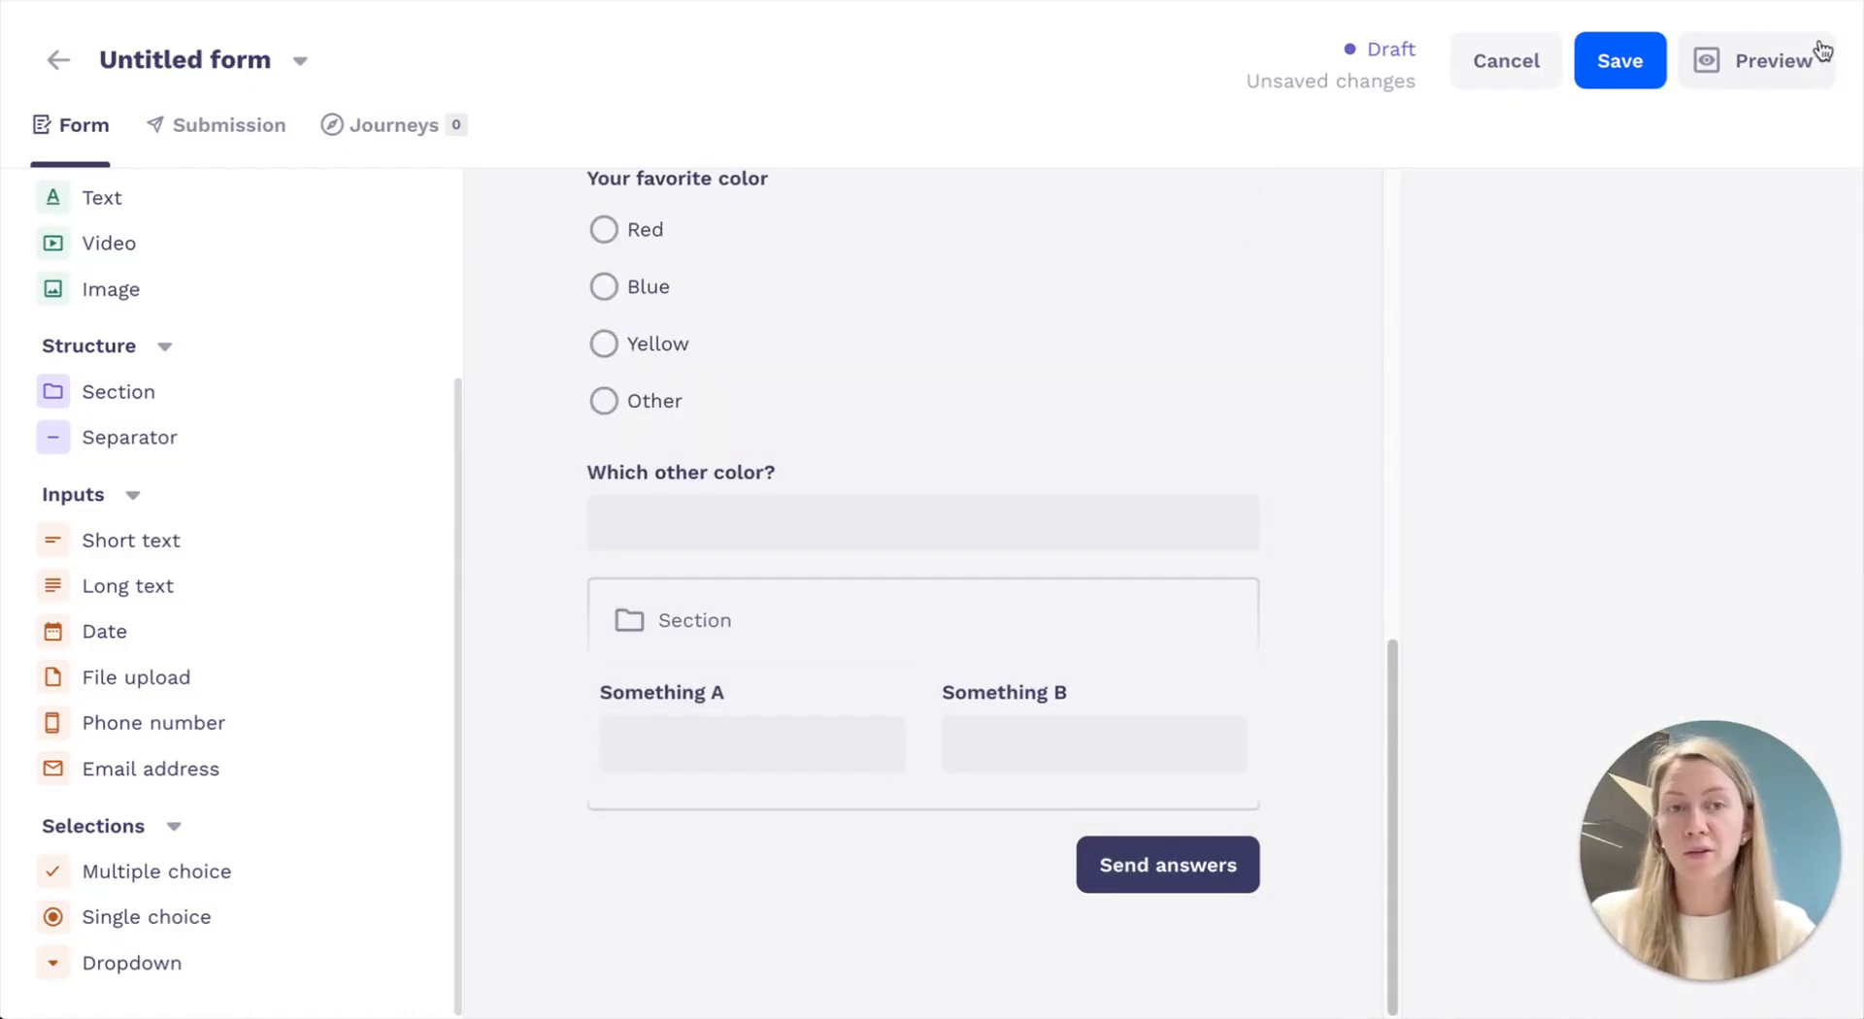
click(1762, 60)
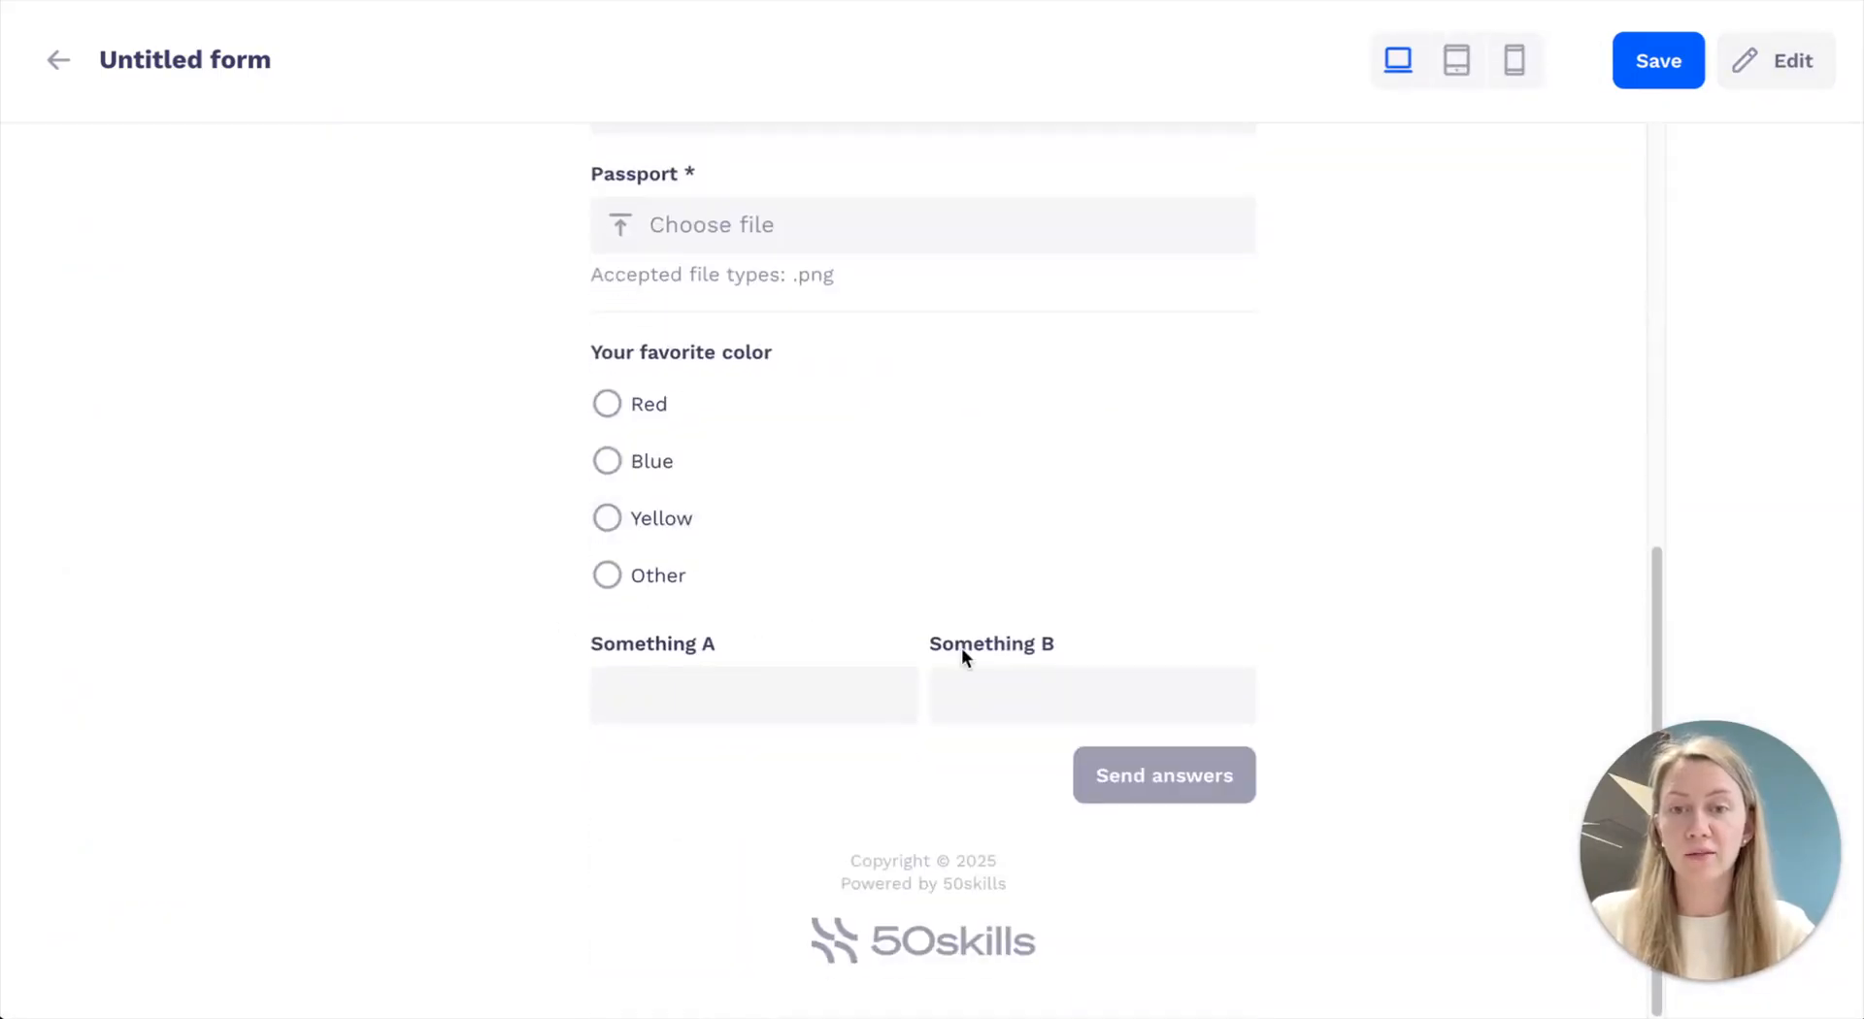
click(1759, 60)
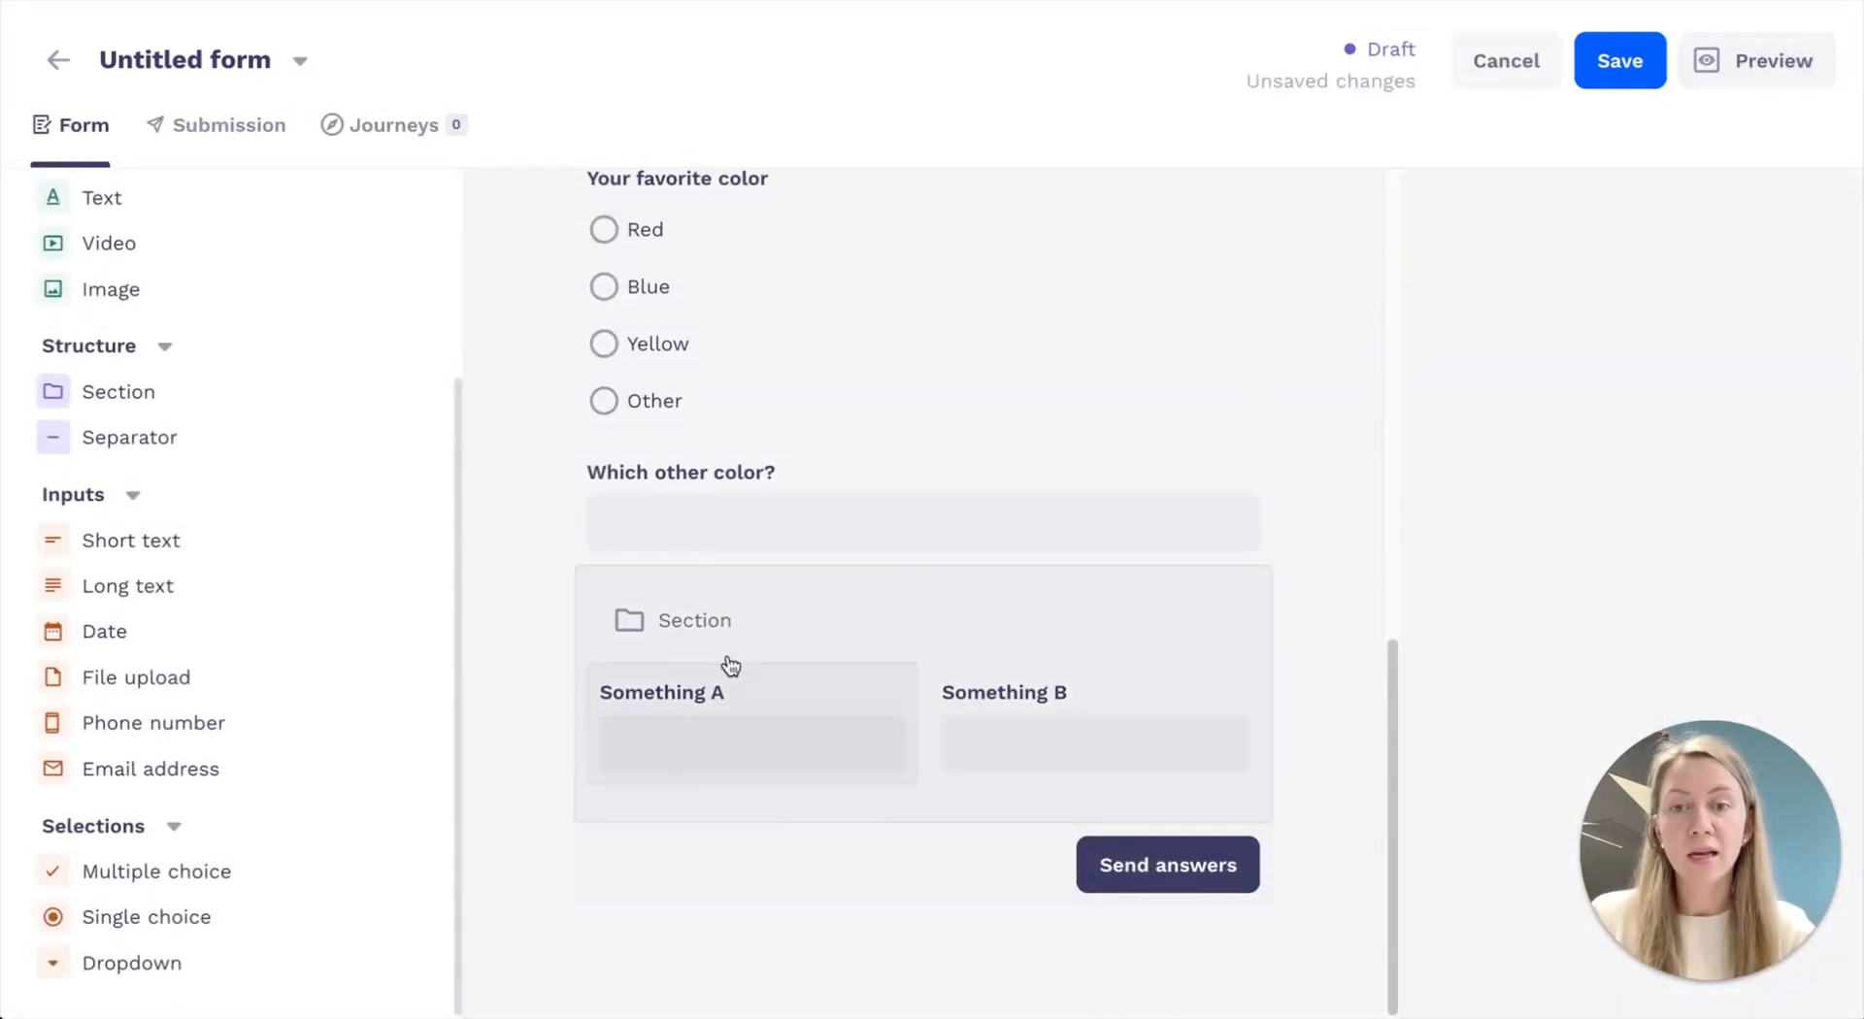
Add a condition that displays the section only if "Your favorite color" is Other
click(753, 616)
click(1628, 272)
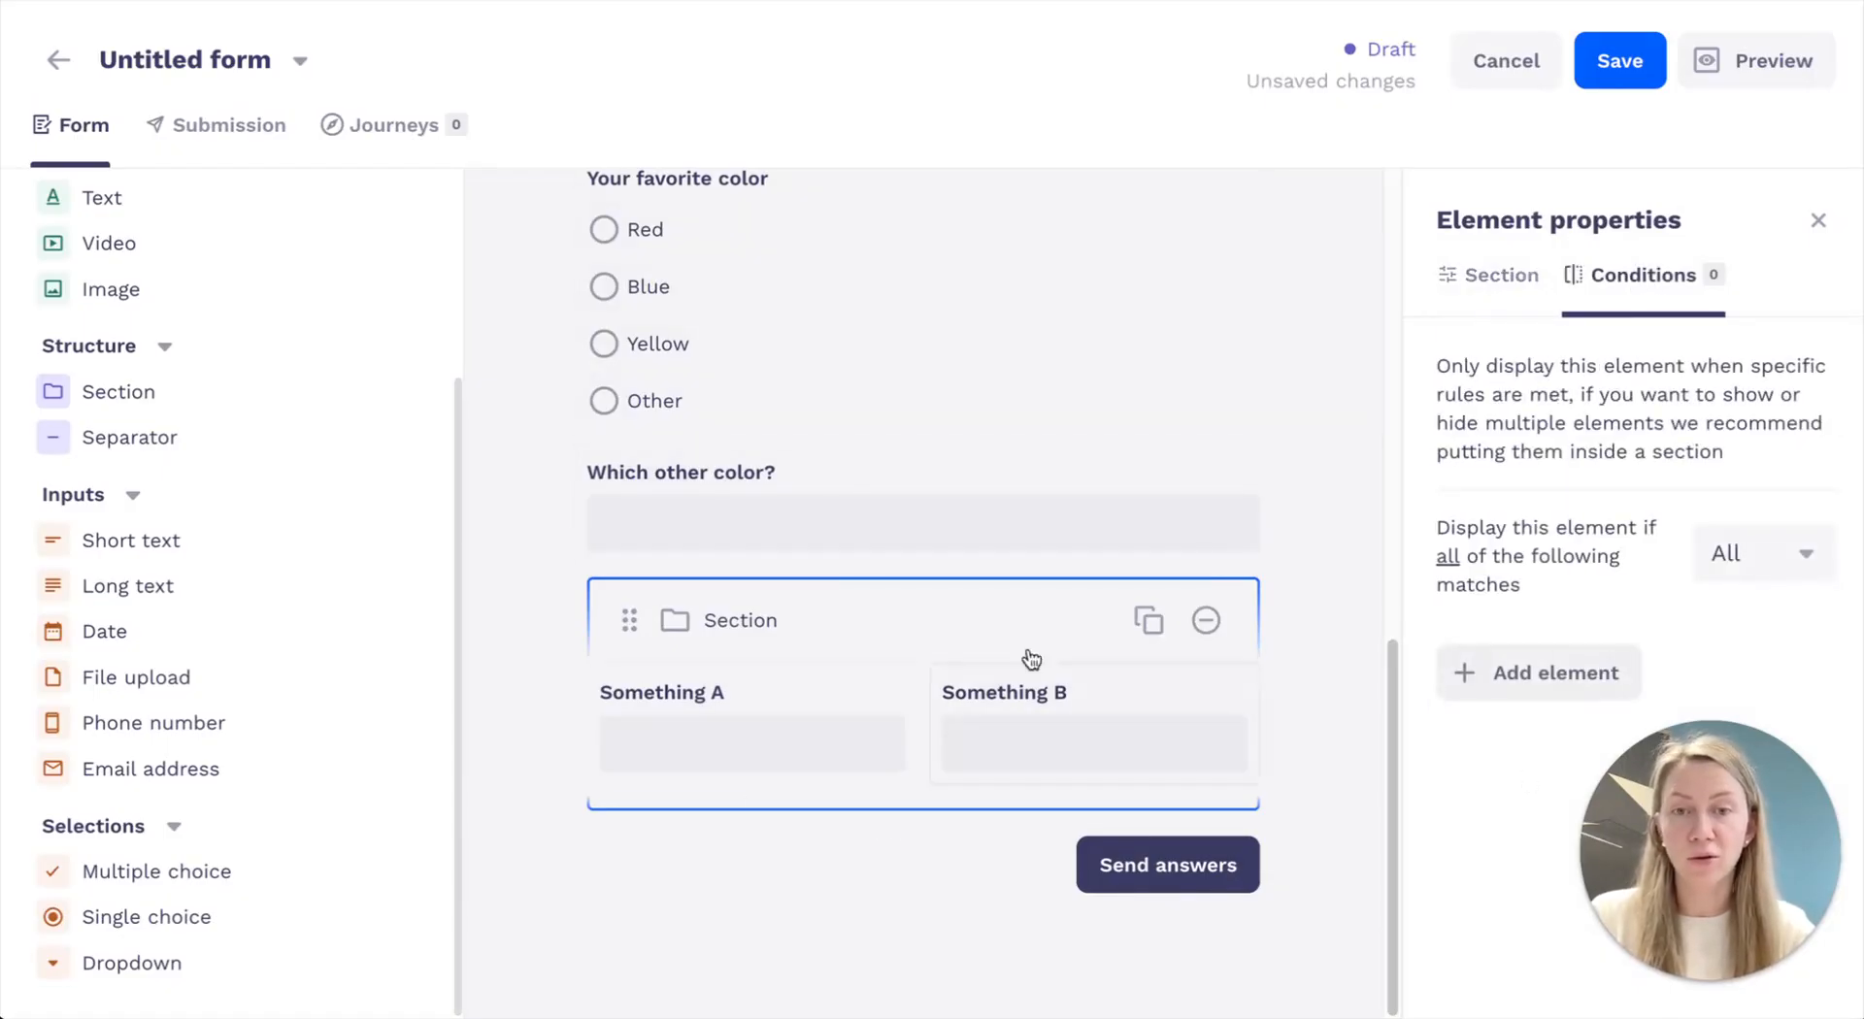
click(1503, 676)
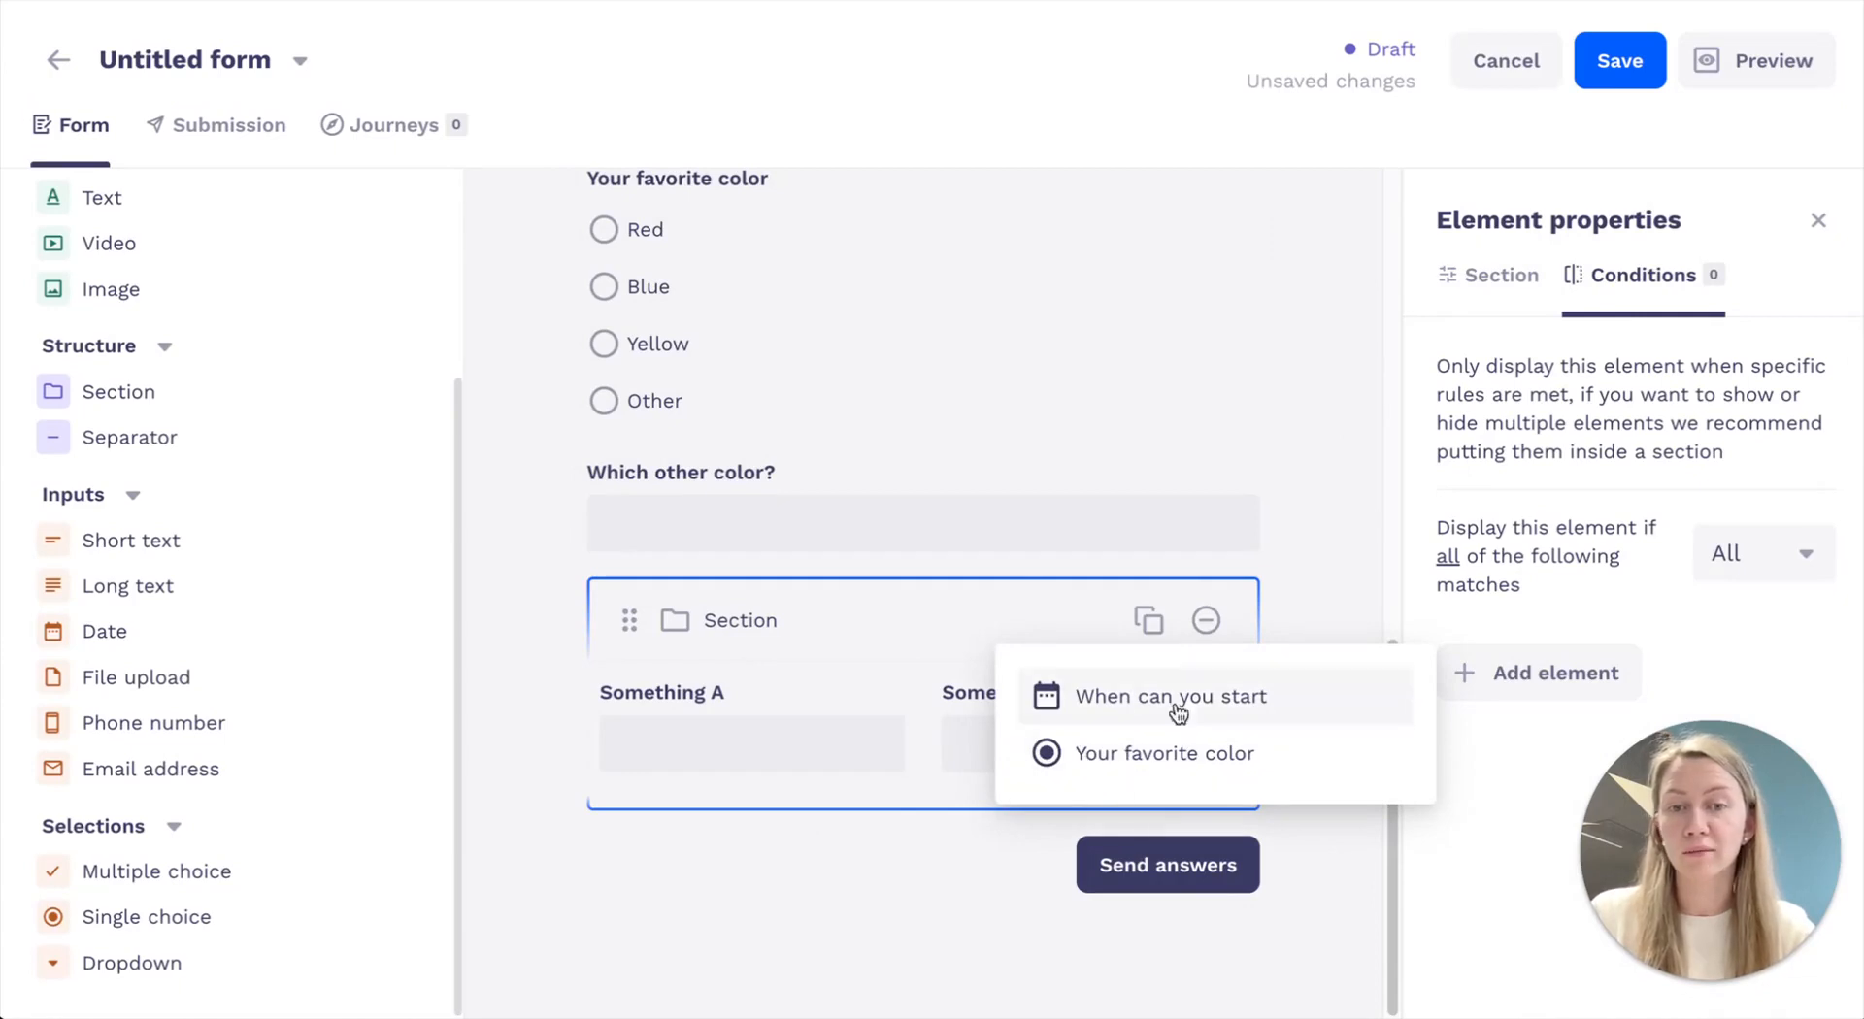
click(1087, 759)
click(1074, 787)
click(1105, 854)
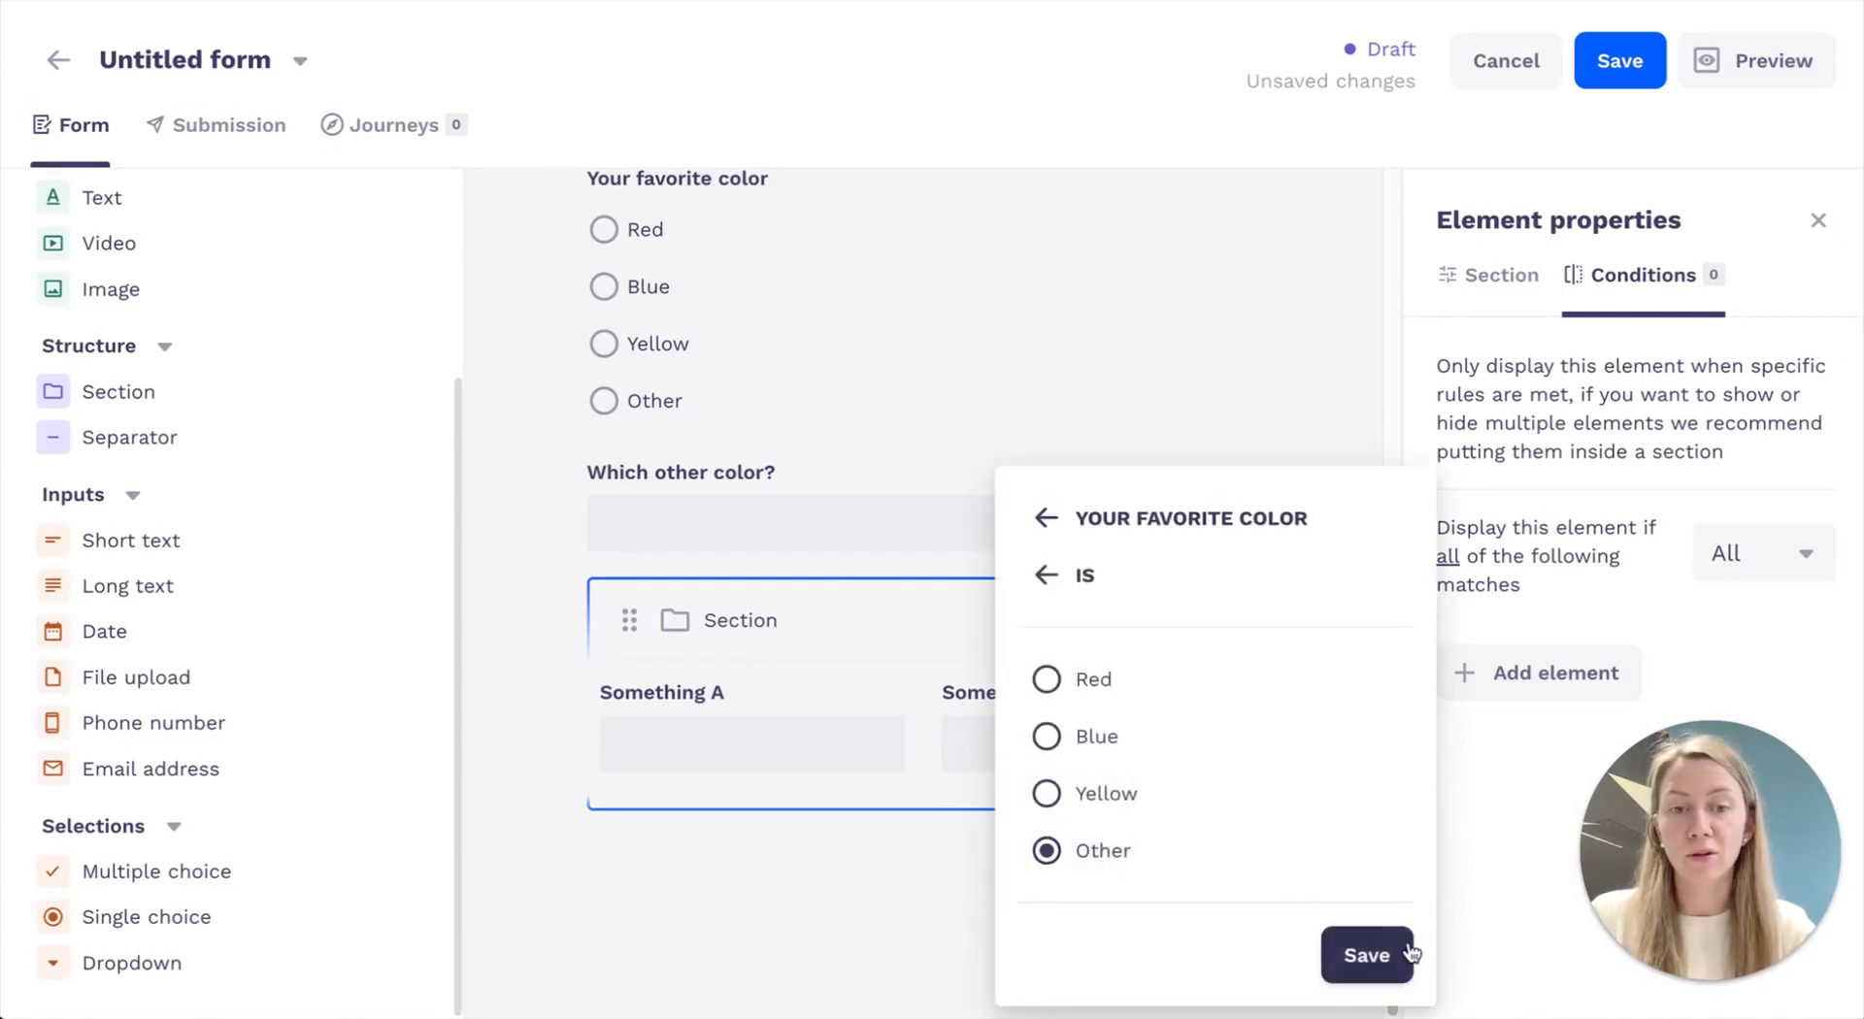
click(1398, 956)
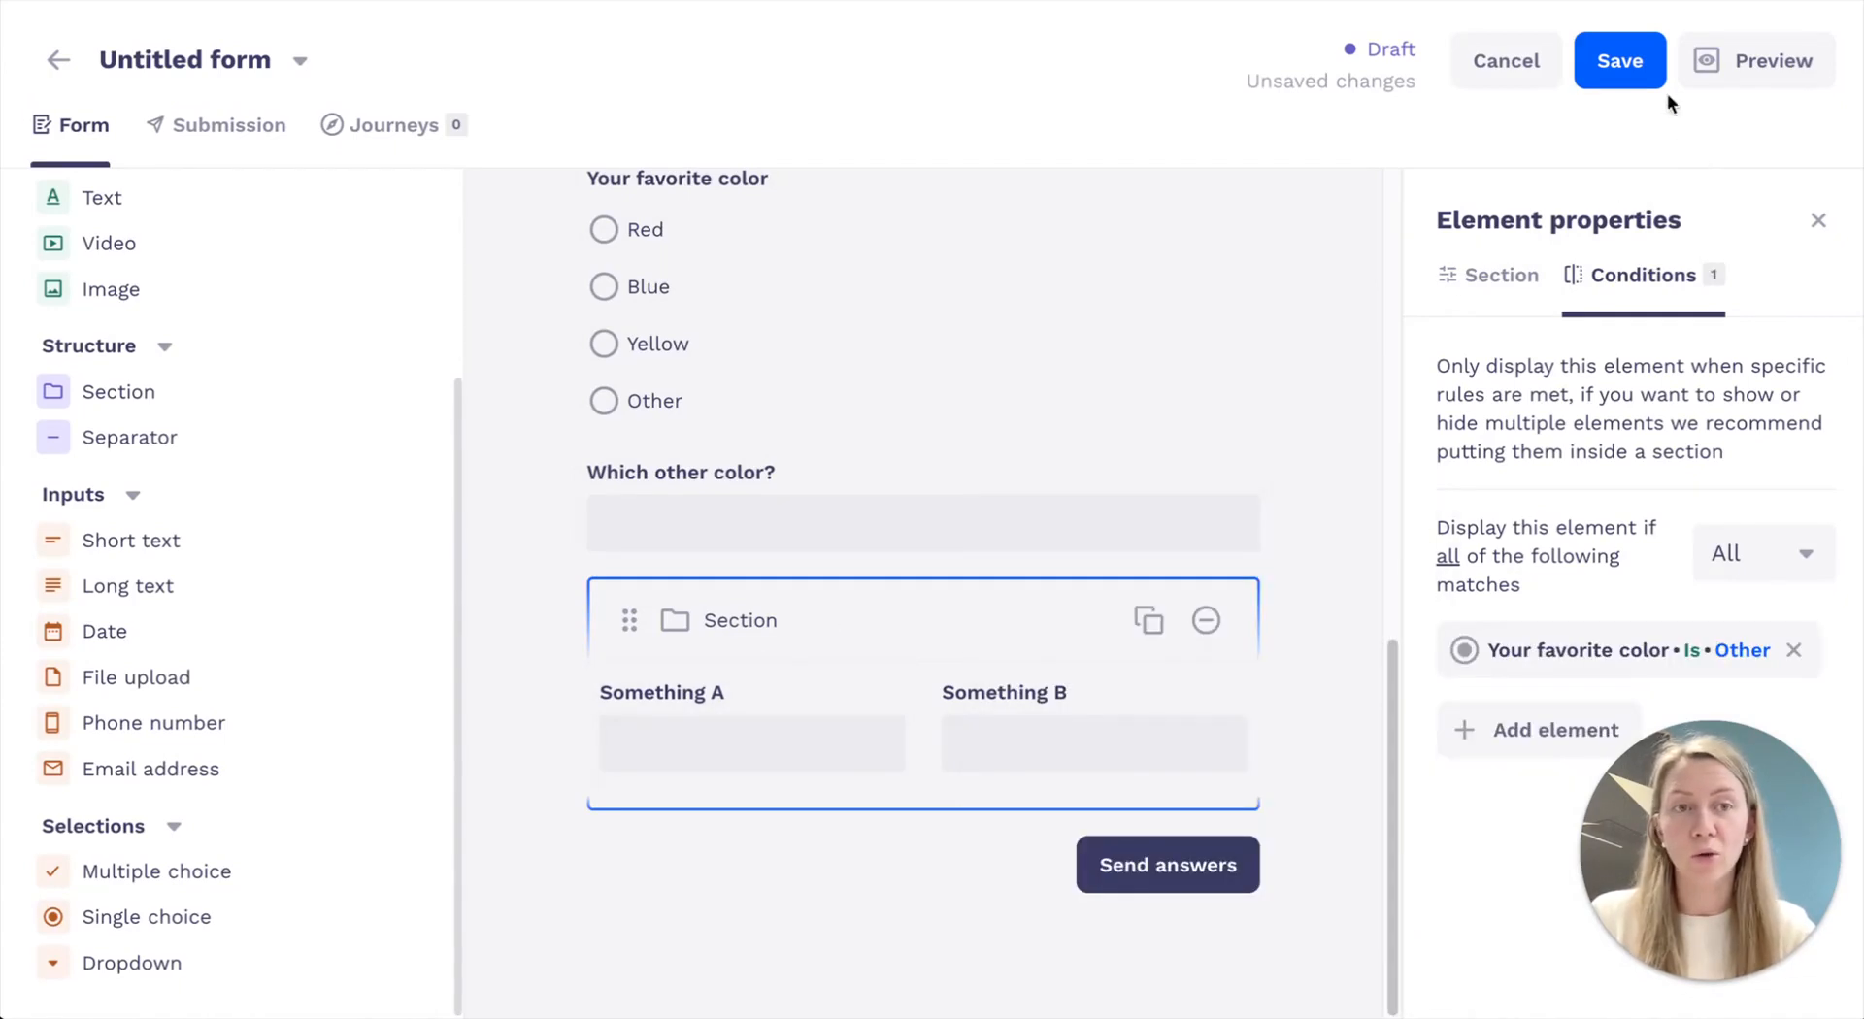
Preview the form, choose Other as the favorite color to test the section's condition, and return to editing
click(1735, 70)
scroll(818, 686, down, 5)
click(701, 710)
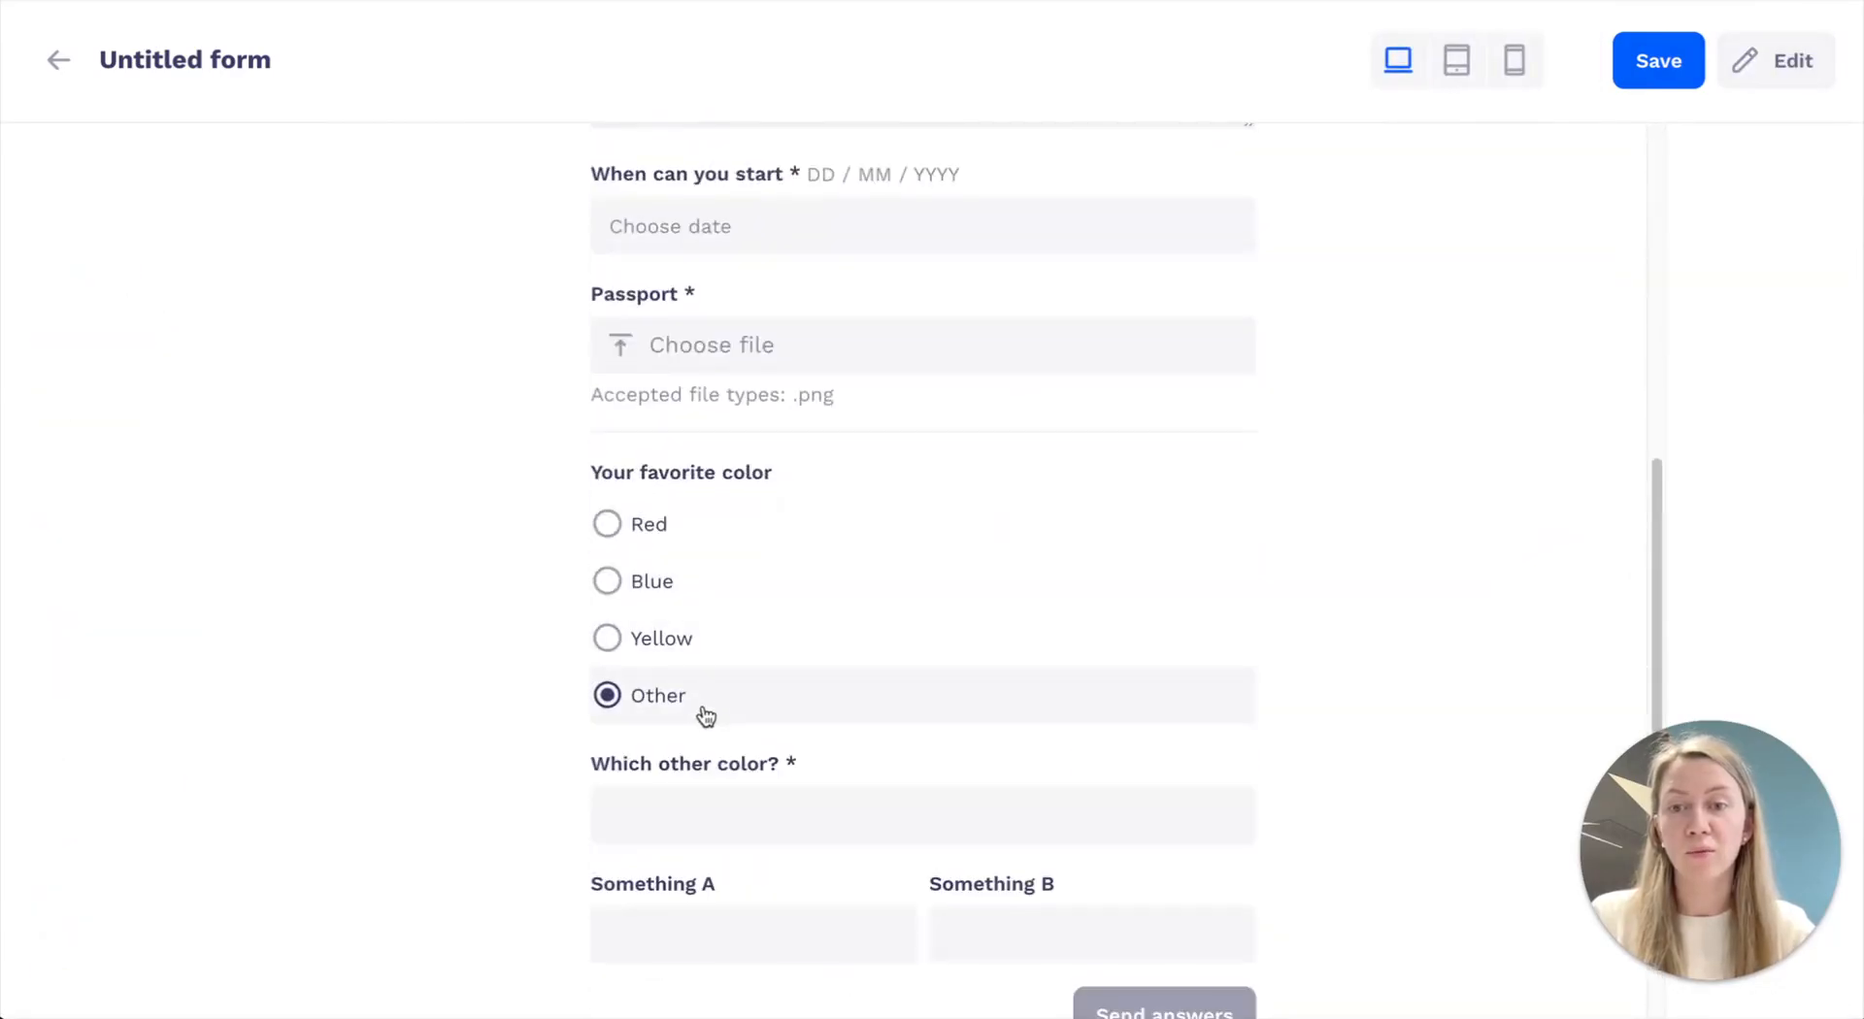
scroll(595, 769, down, 3)
click(1769, 63)
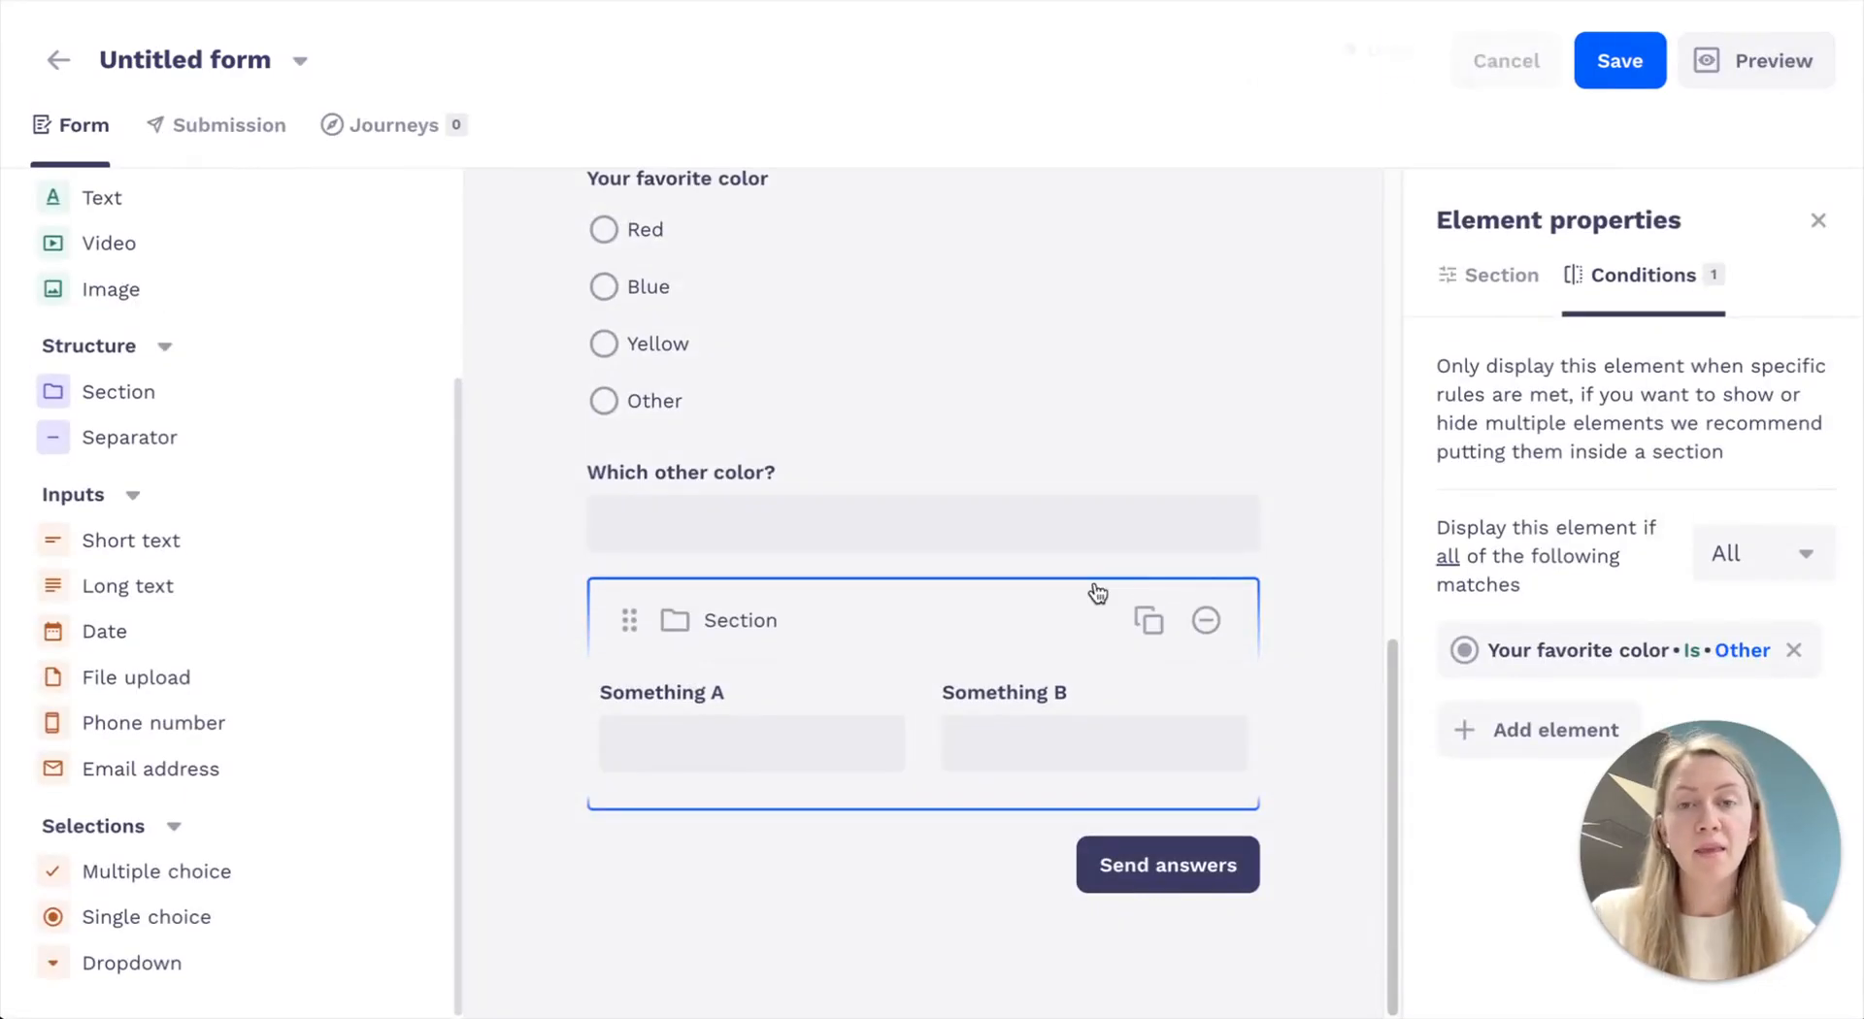
click(468, 653)
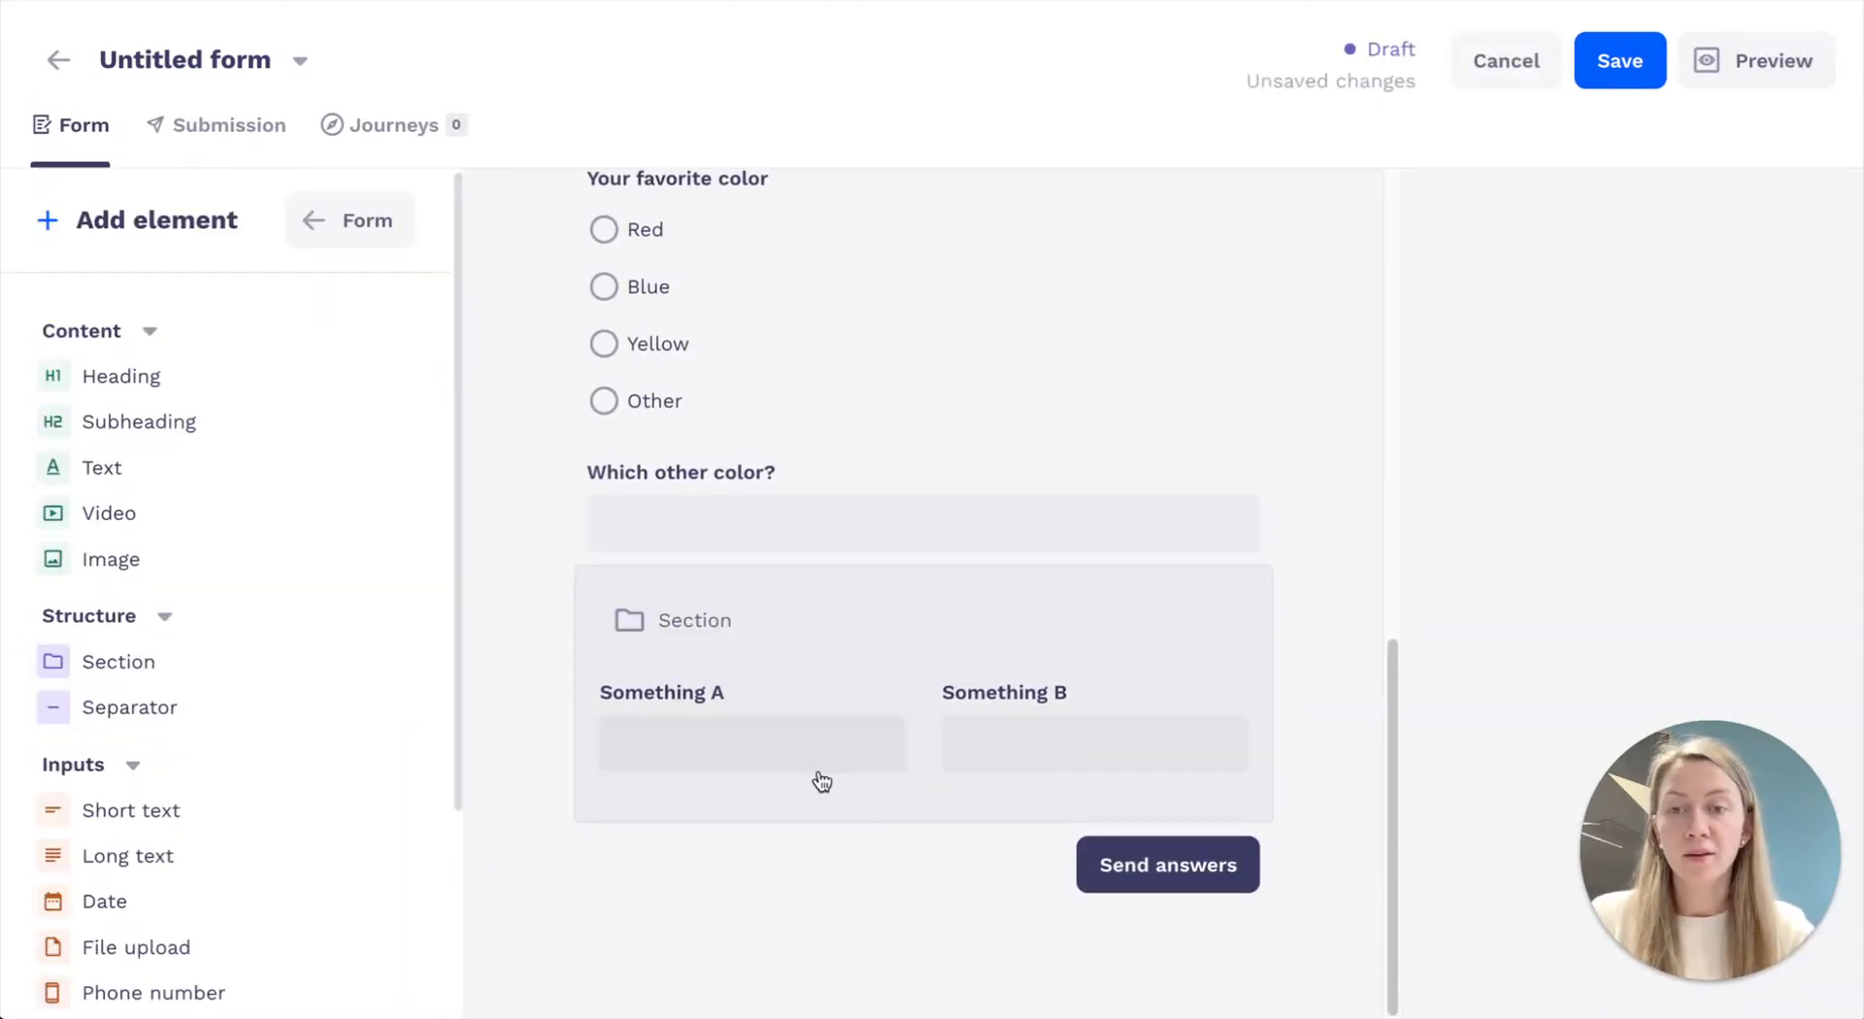
Open the submit button's text for editing and leave it without making changes
click(1165, 864)
drag(783, 859, 585, 850)
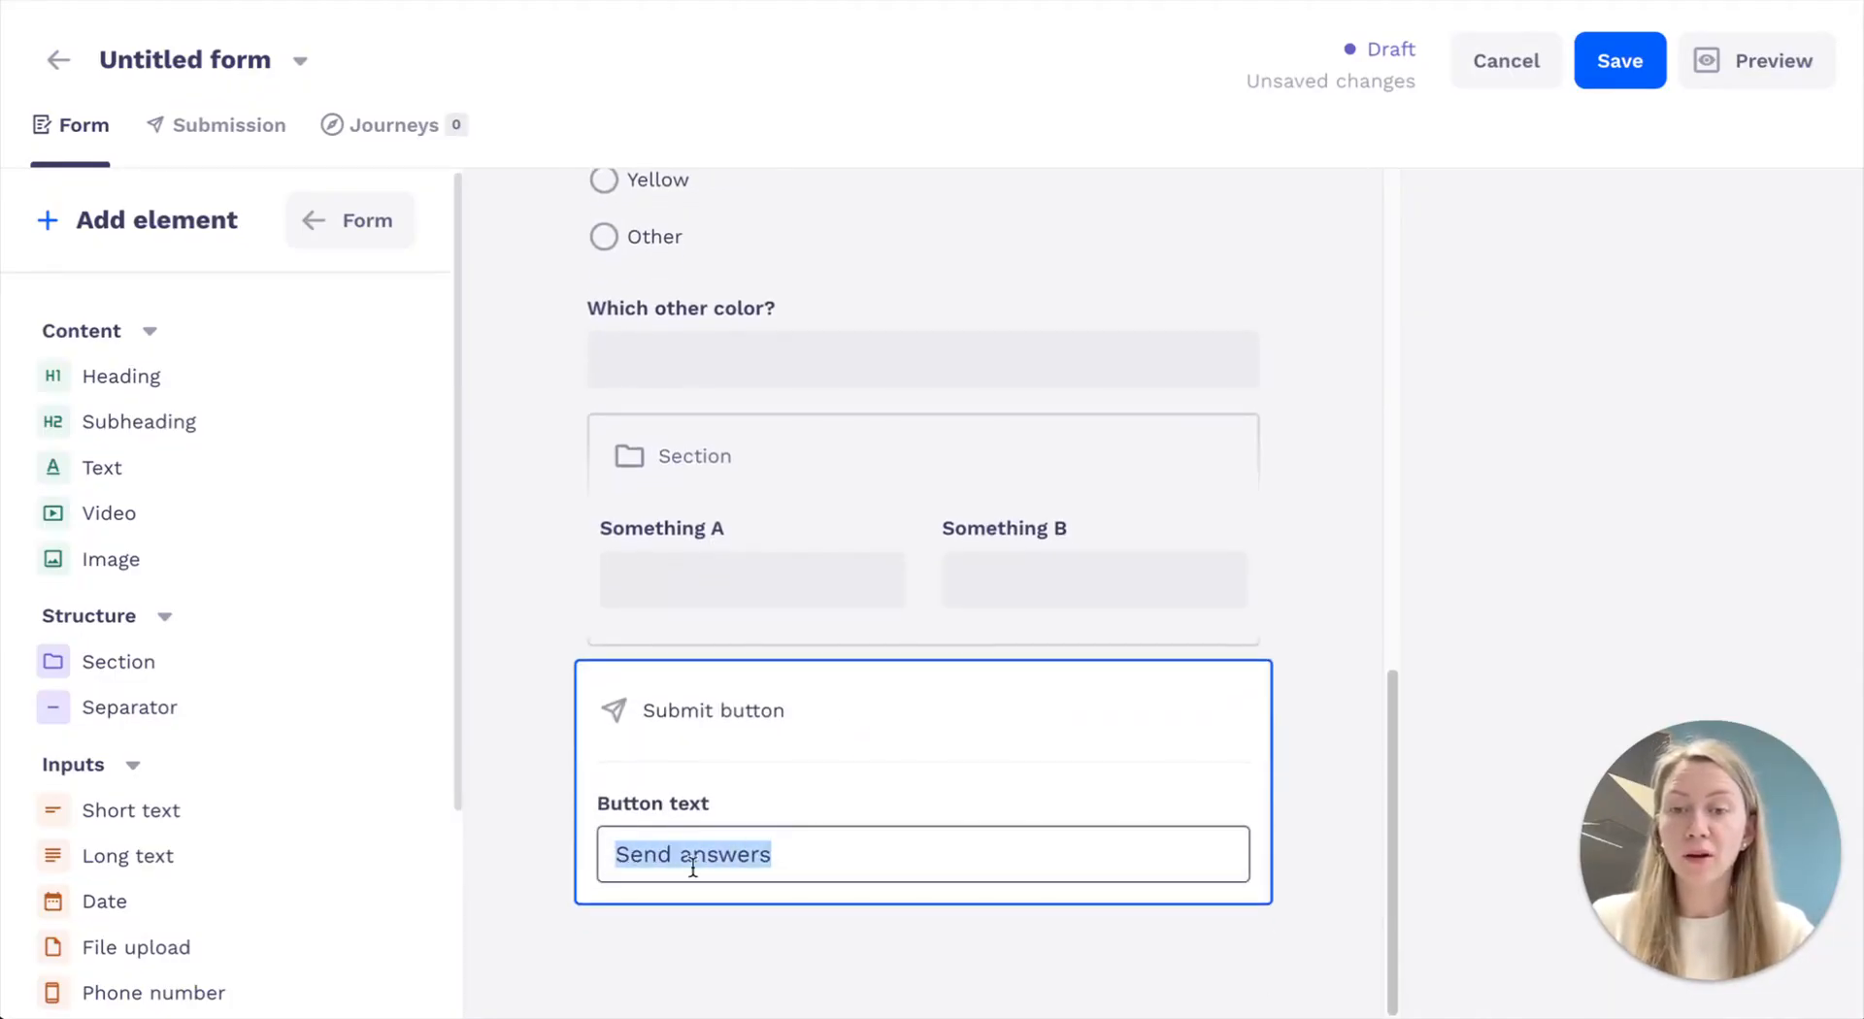
click(541, 830)
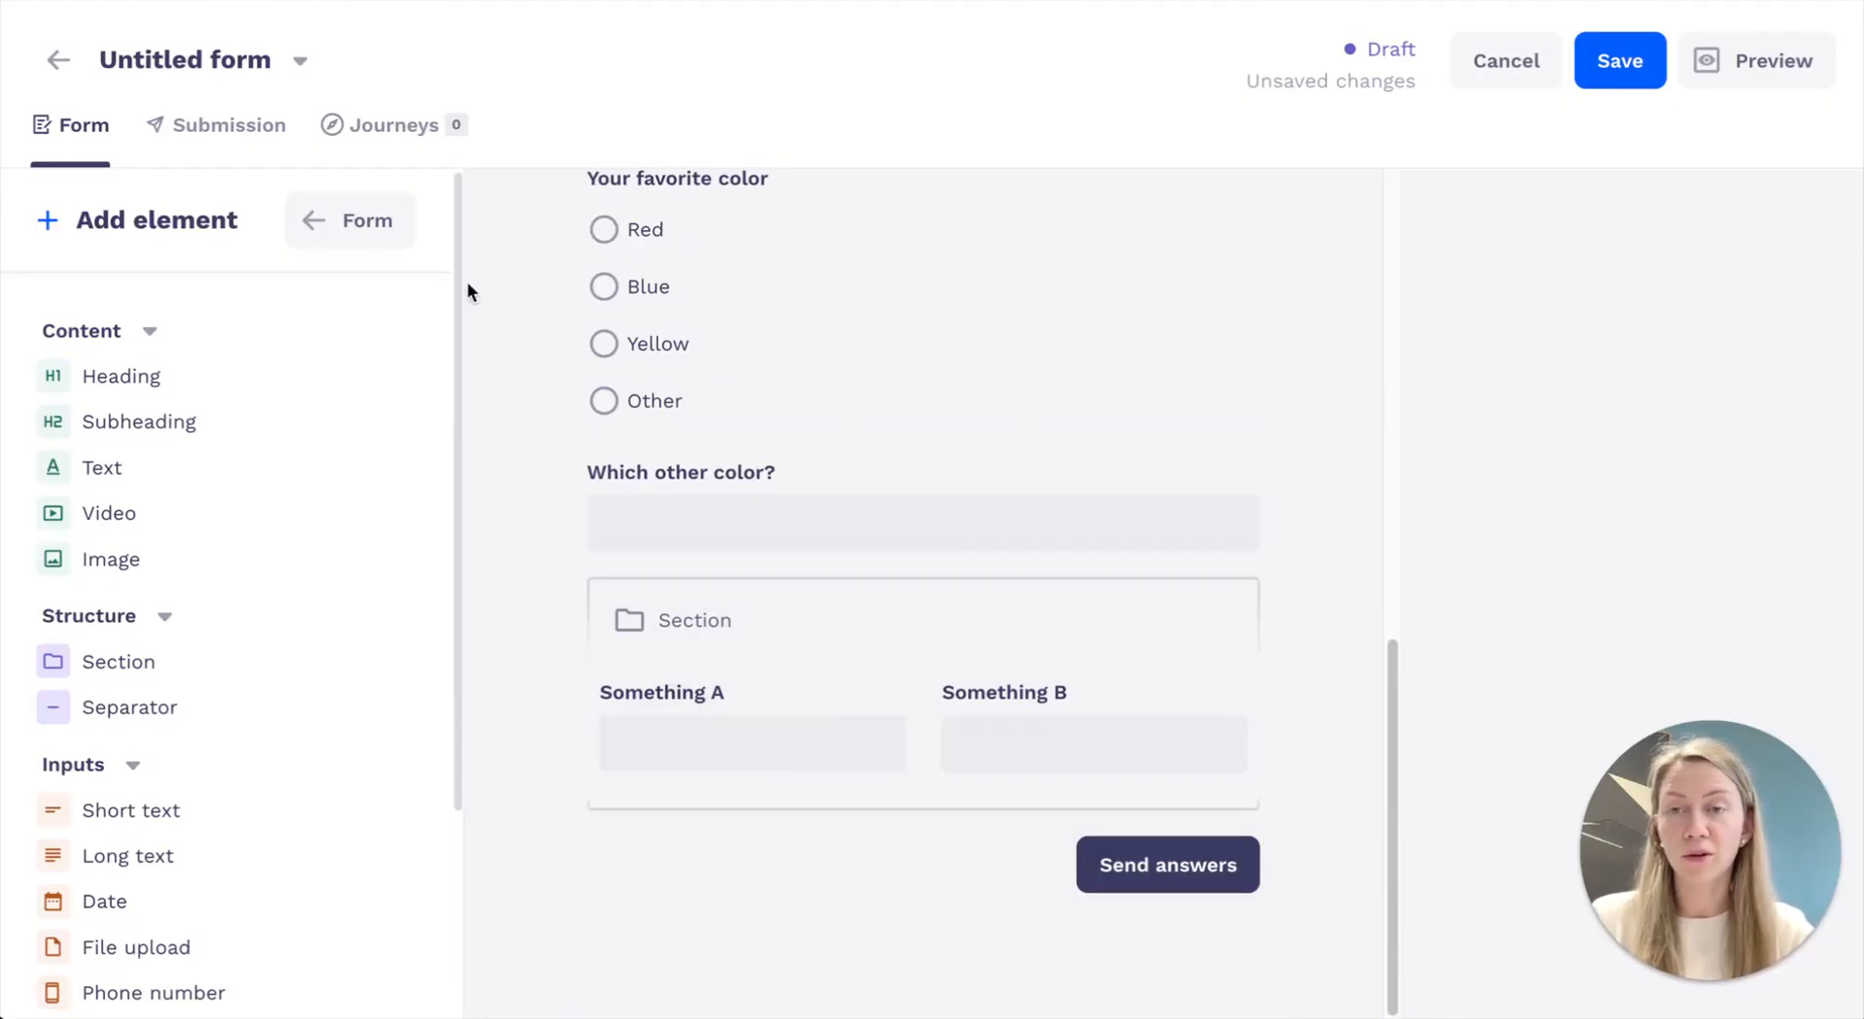
Save the form and view the message on its Submission page
click(248, 124)
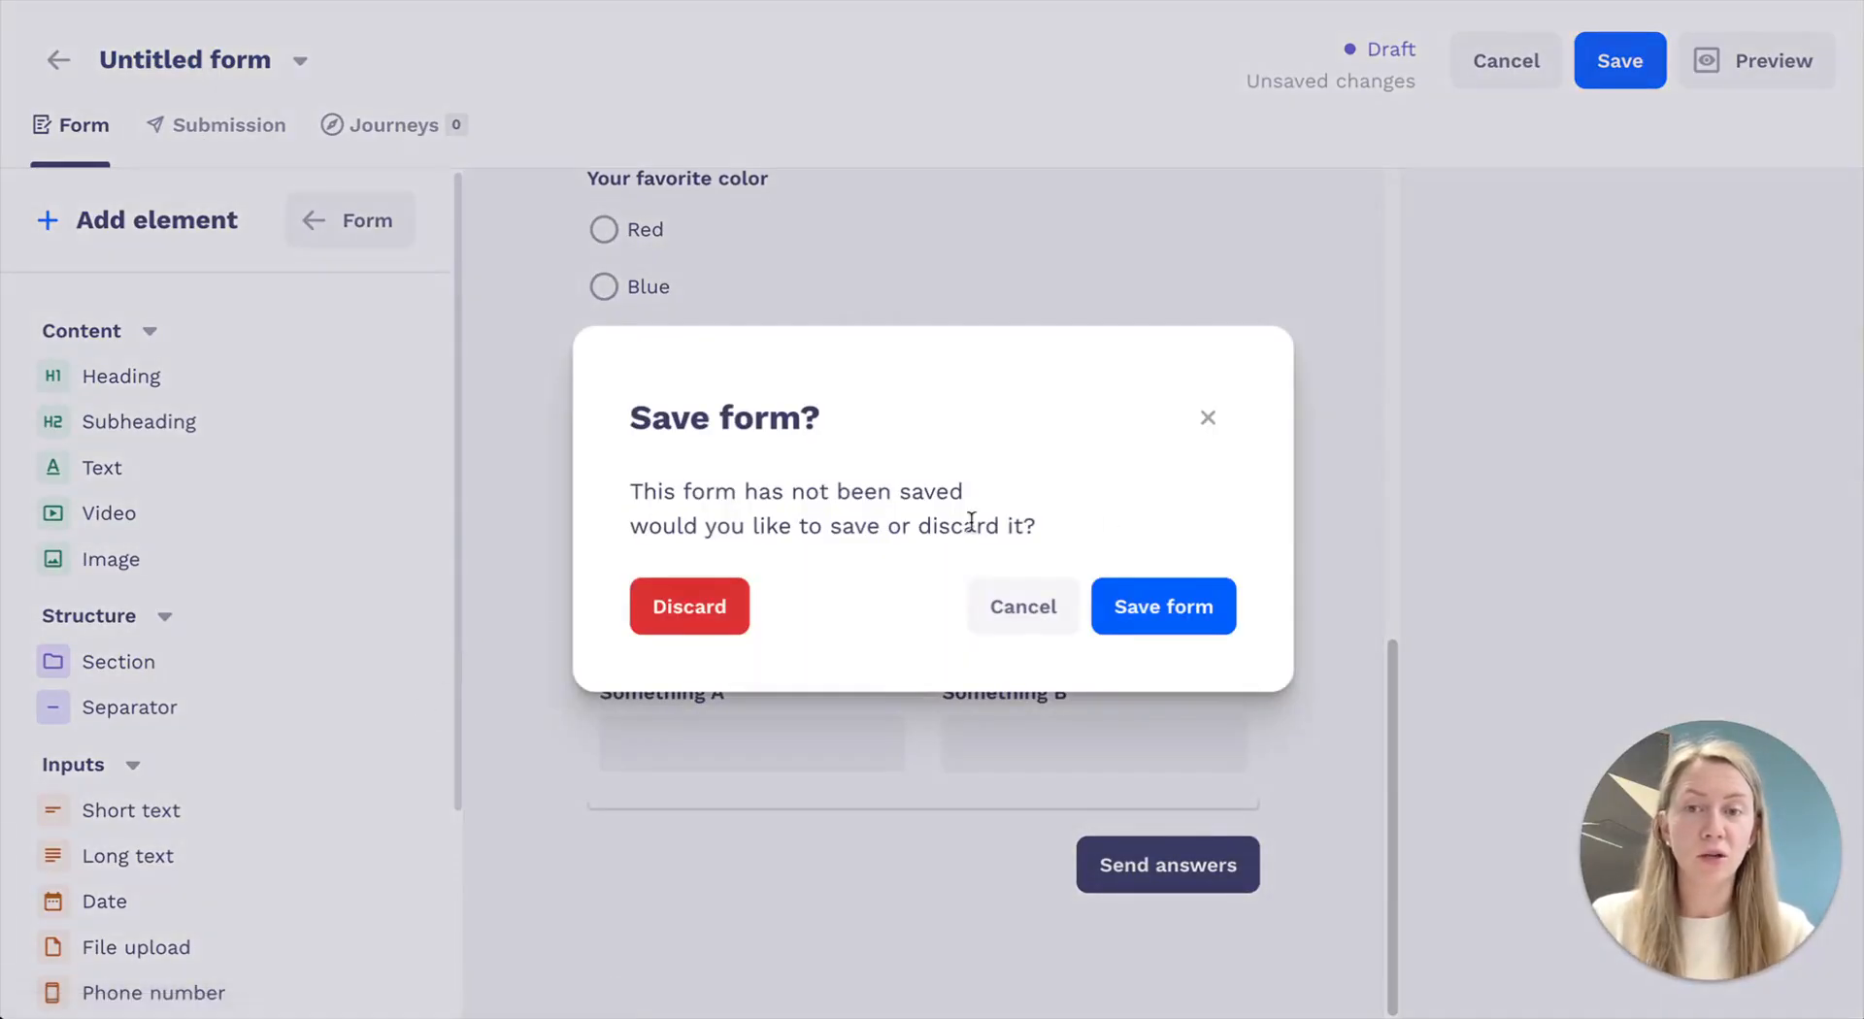
click(1161, 606)
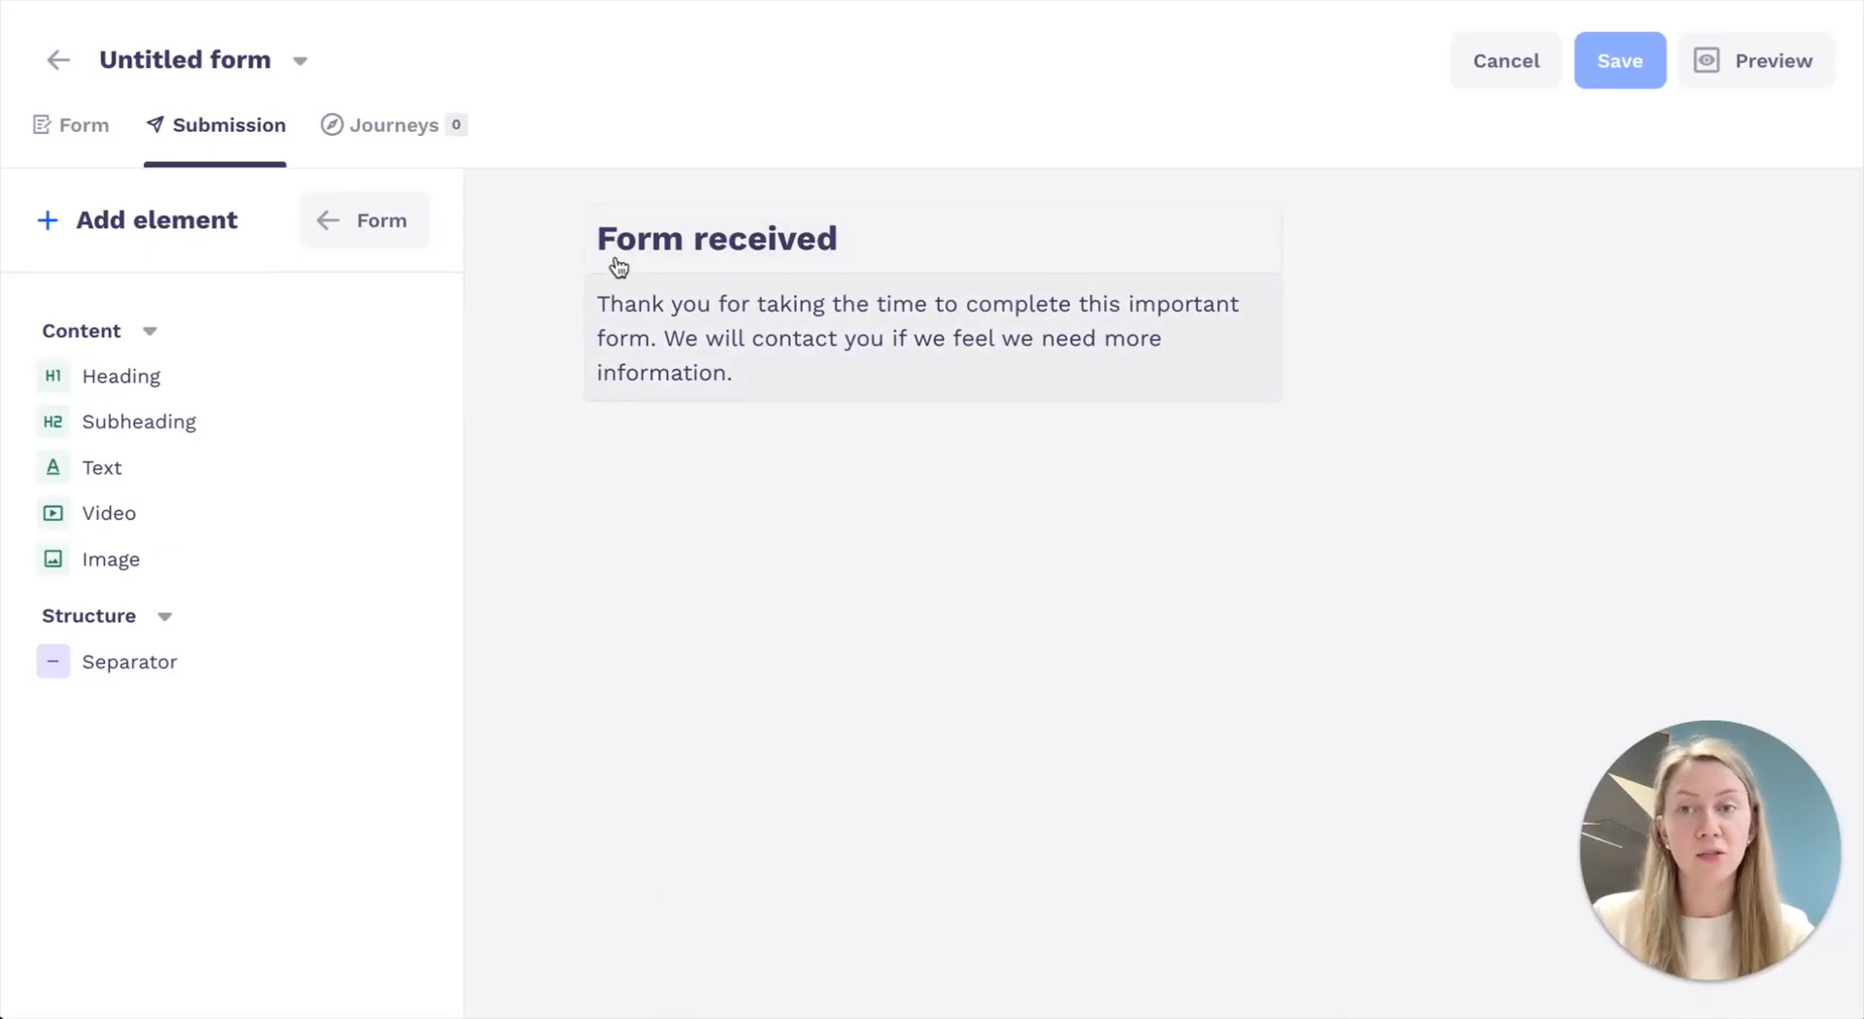
click(603, 387)
click(545, 412)
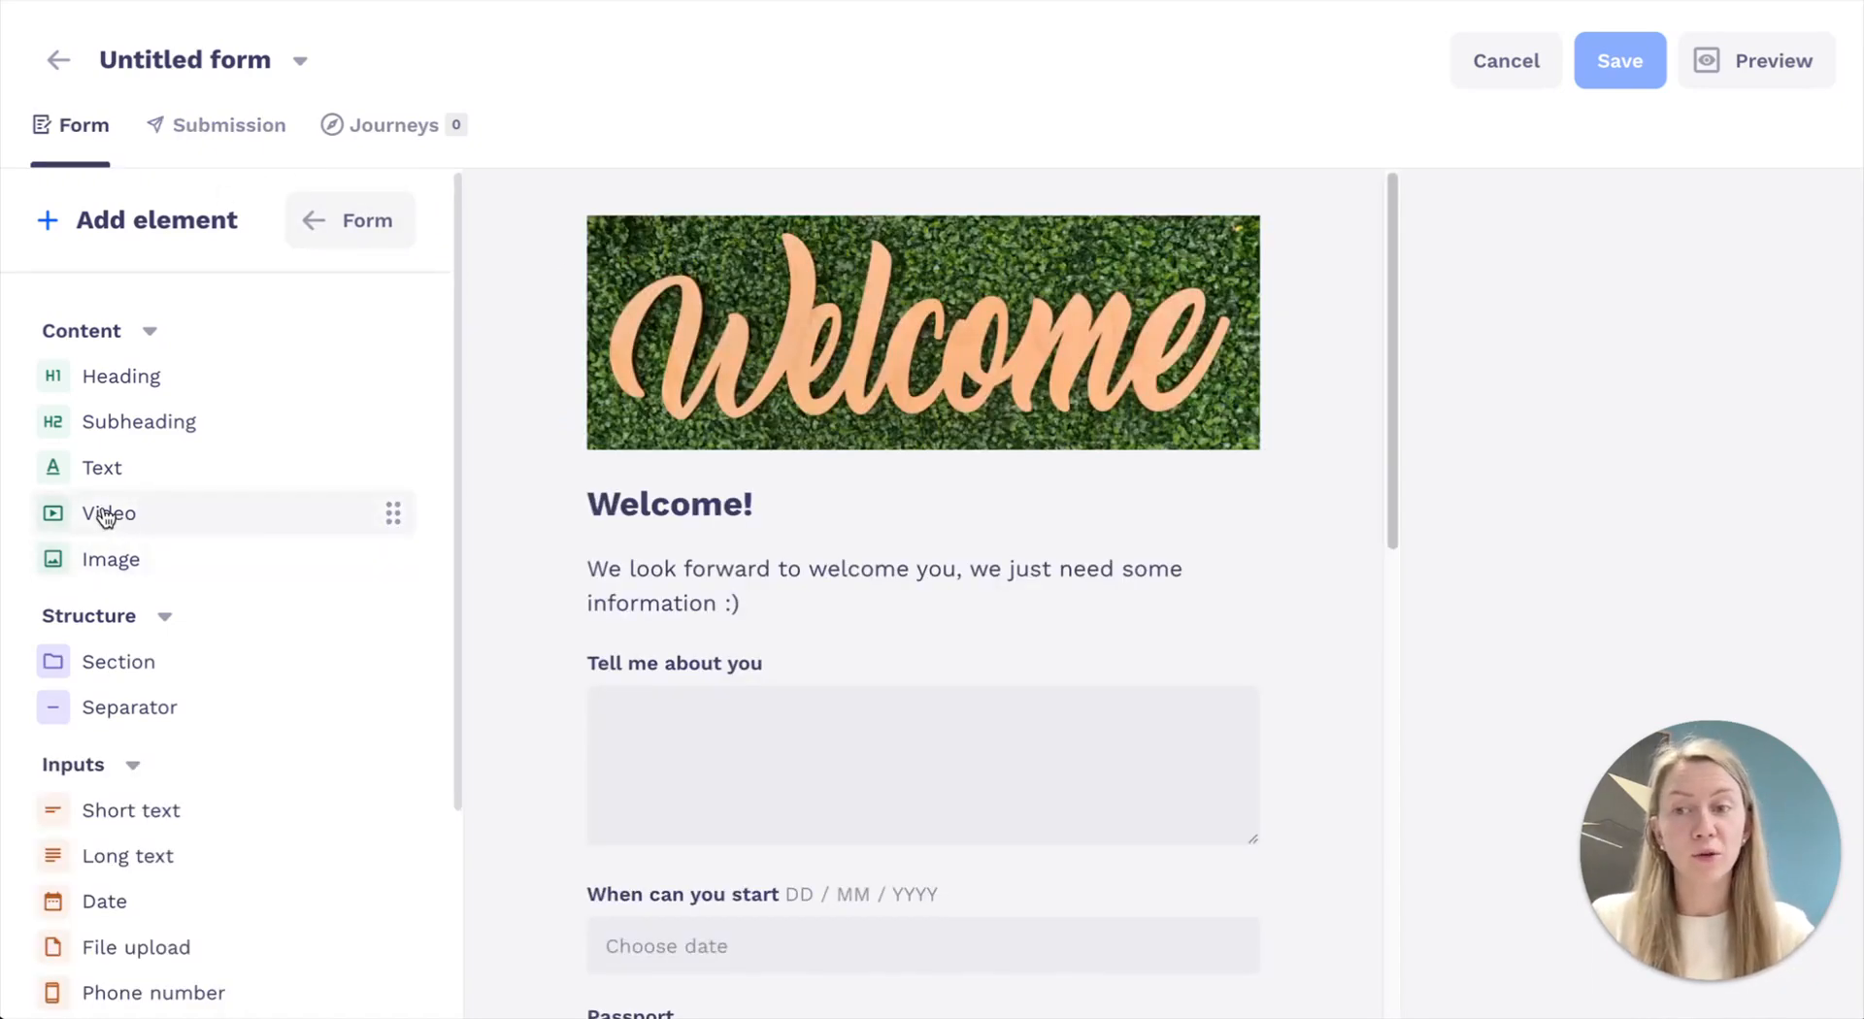
drag(104, 524, 777, 310)
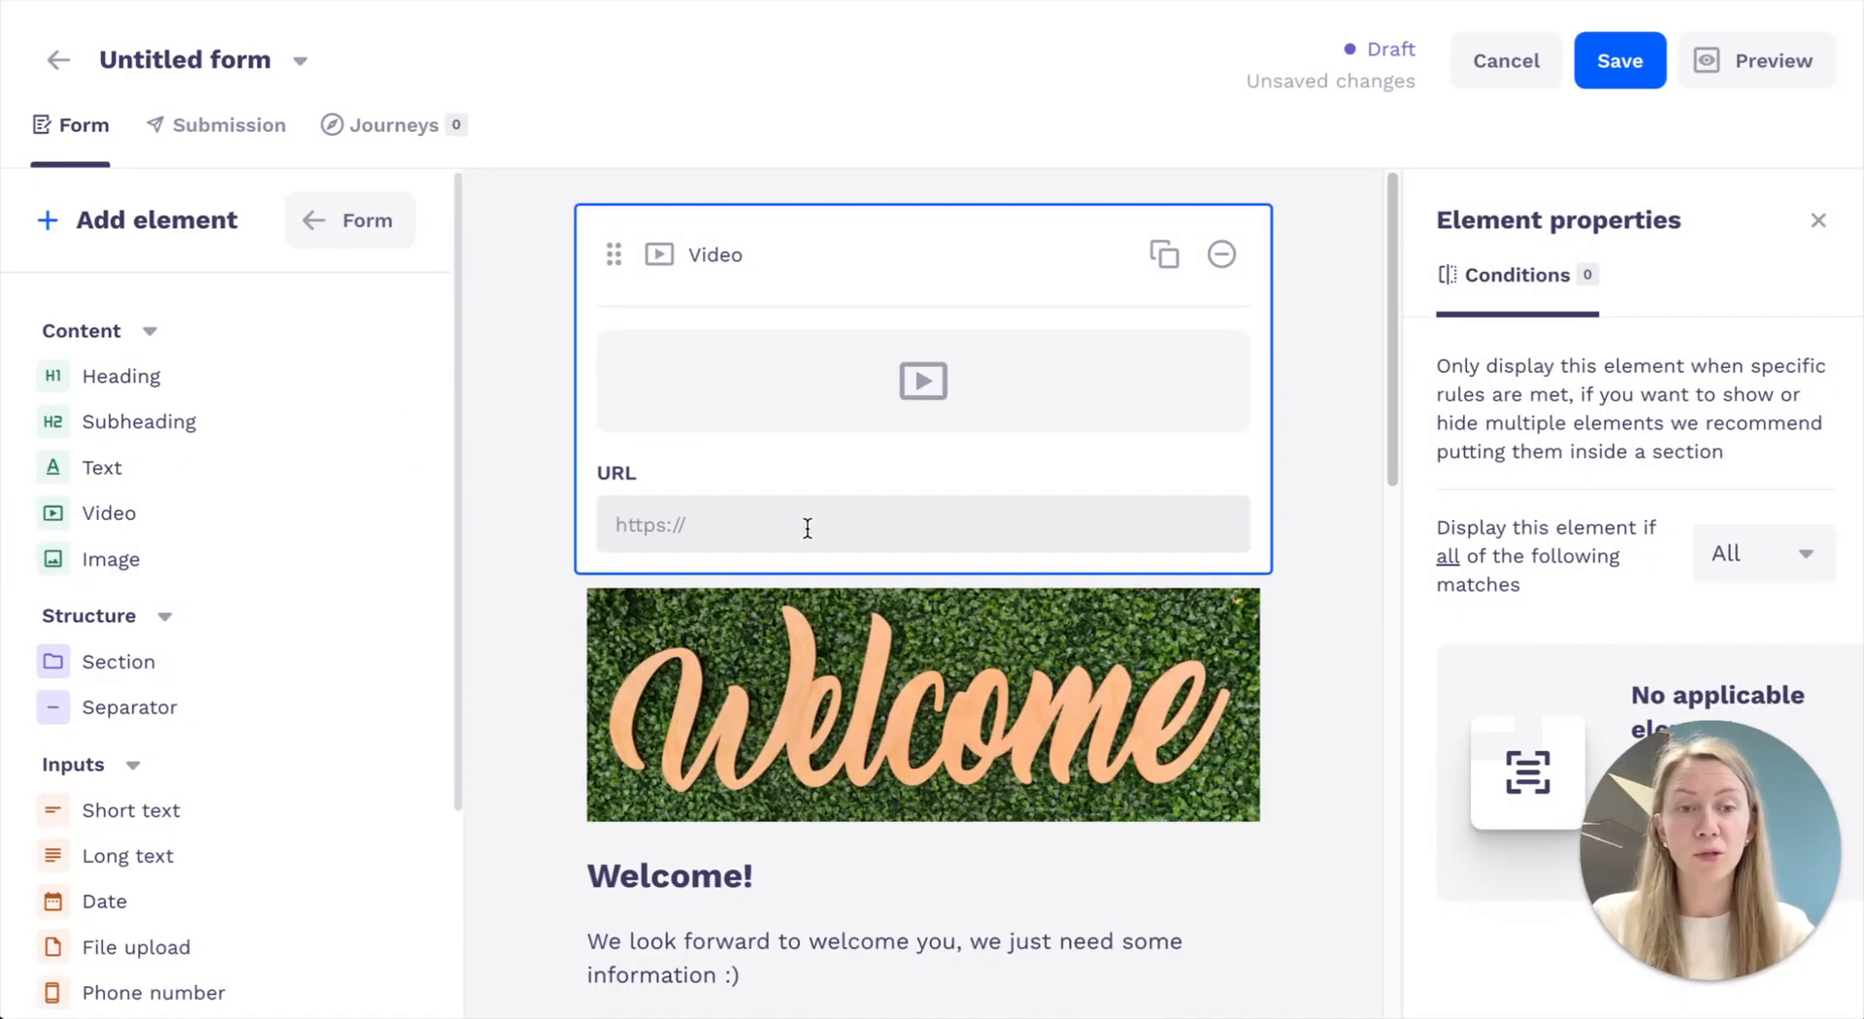
click(724, 522)
text(https://www.youtube.com/watch?v=sa-Q8A8wp54)
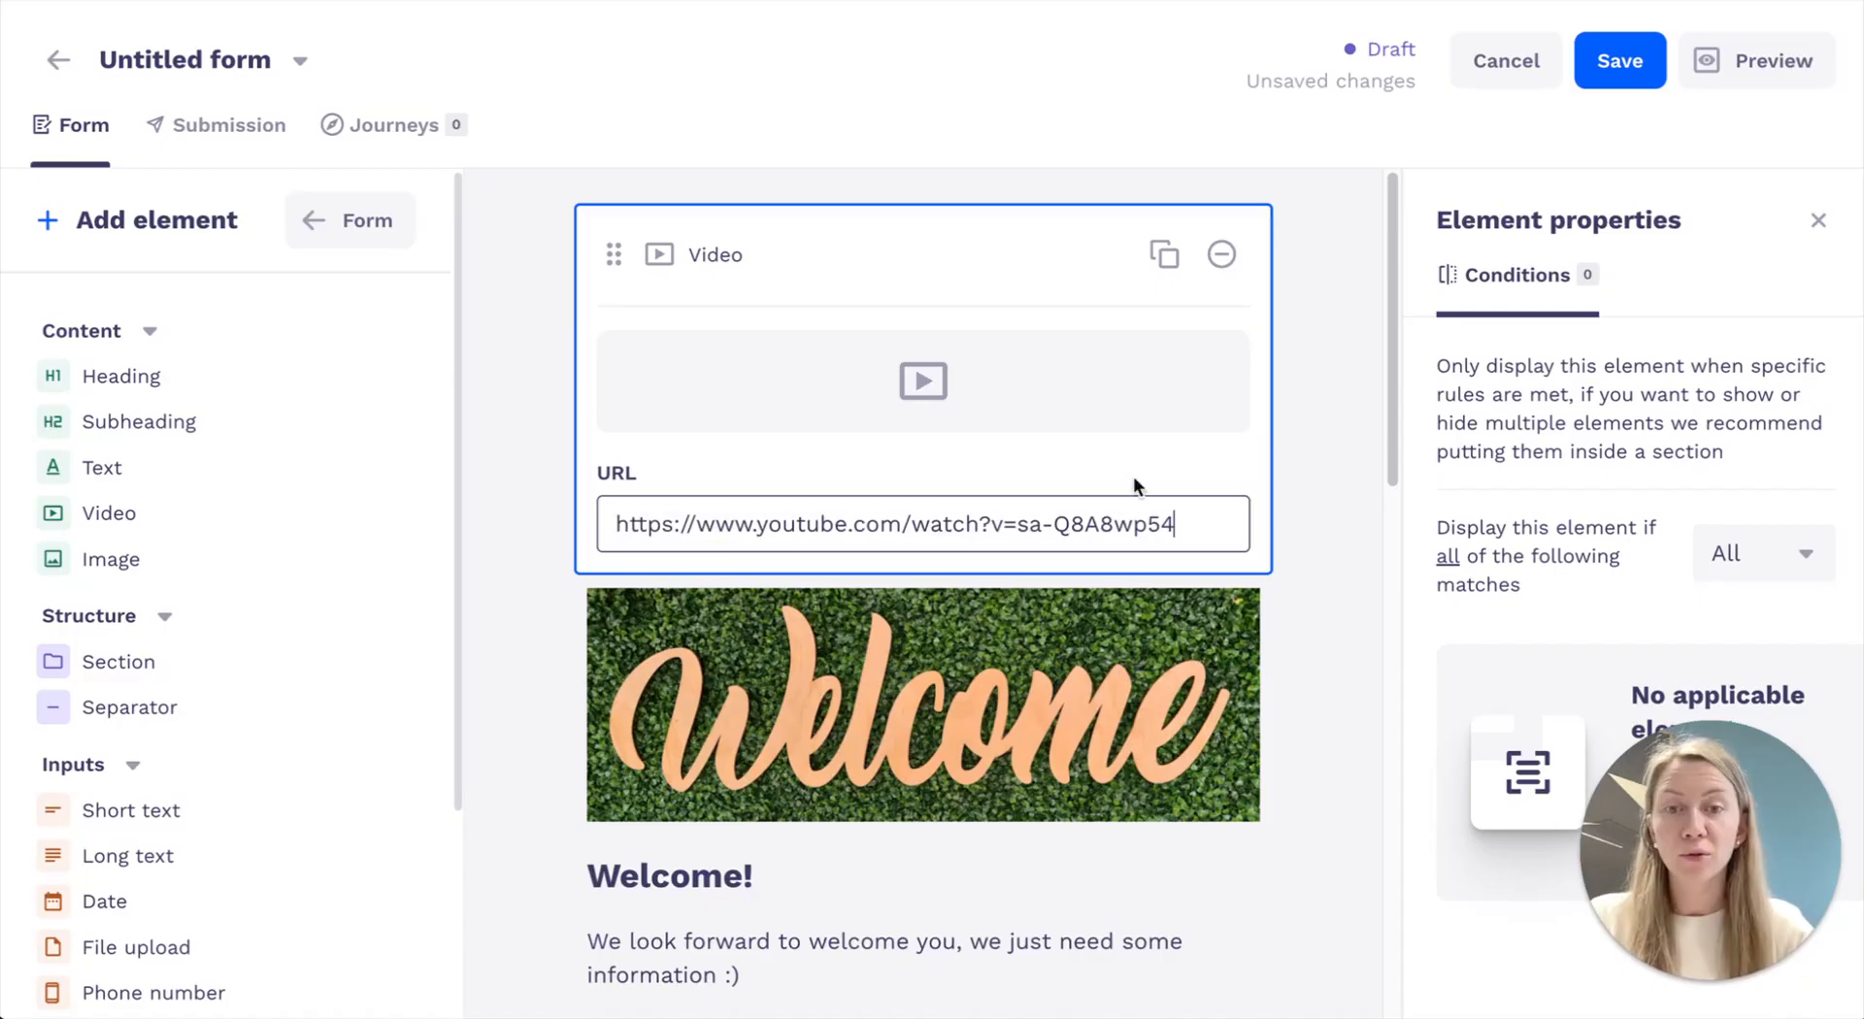
click(1303, 467)
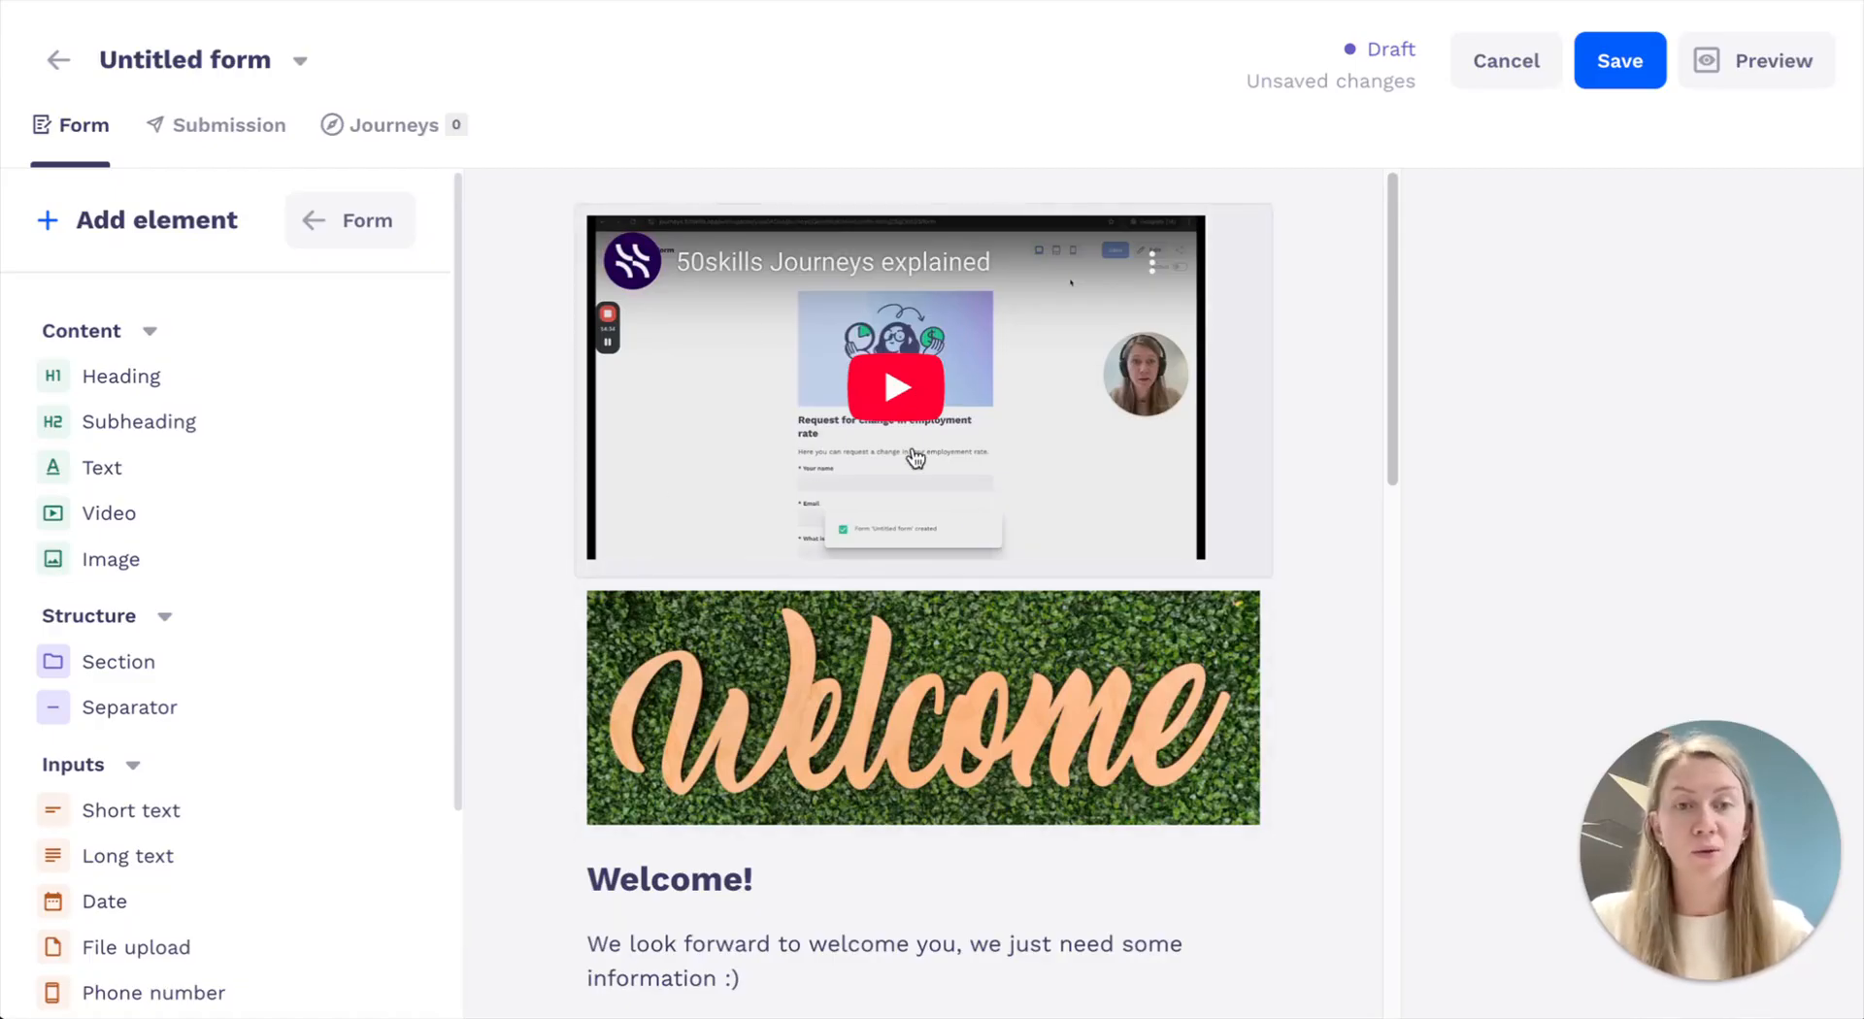
Rename the form "Test 1"
click(229, 60)
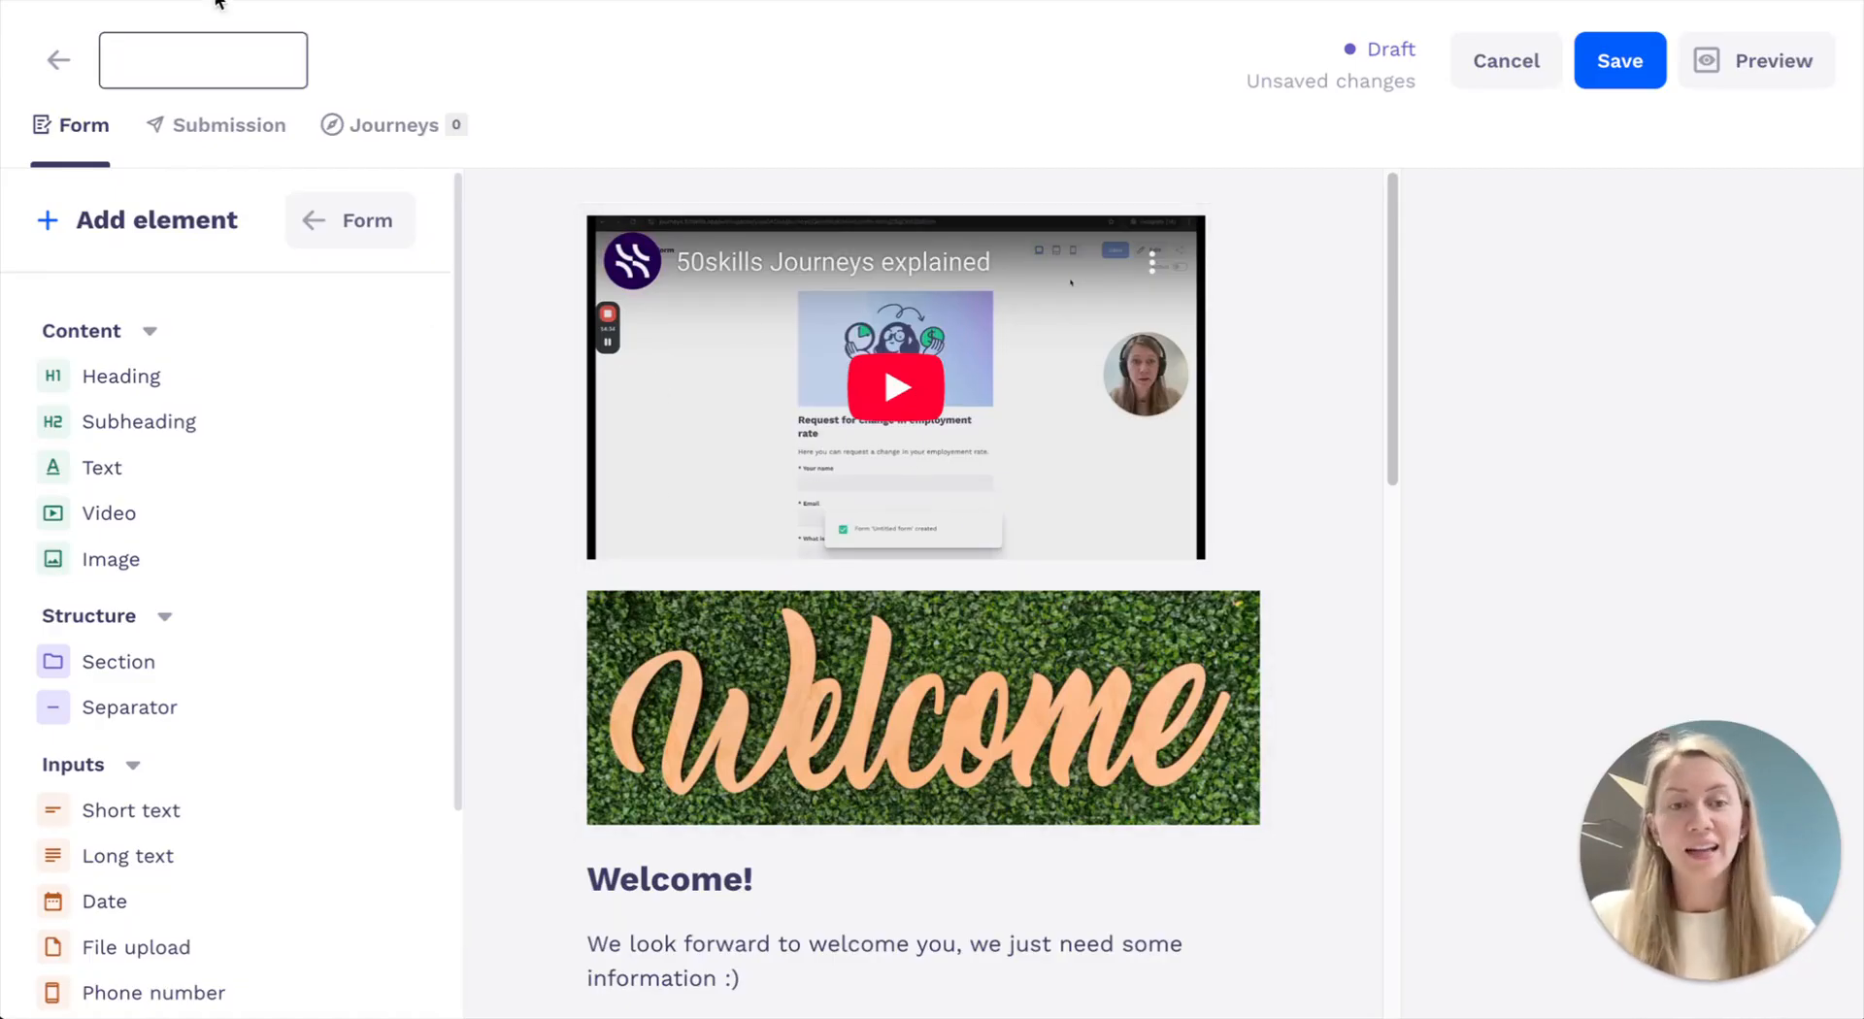
text(est)
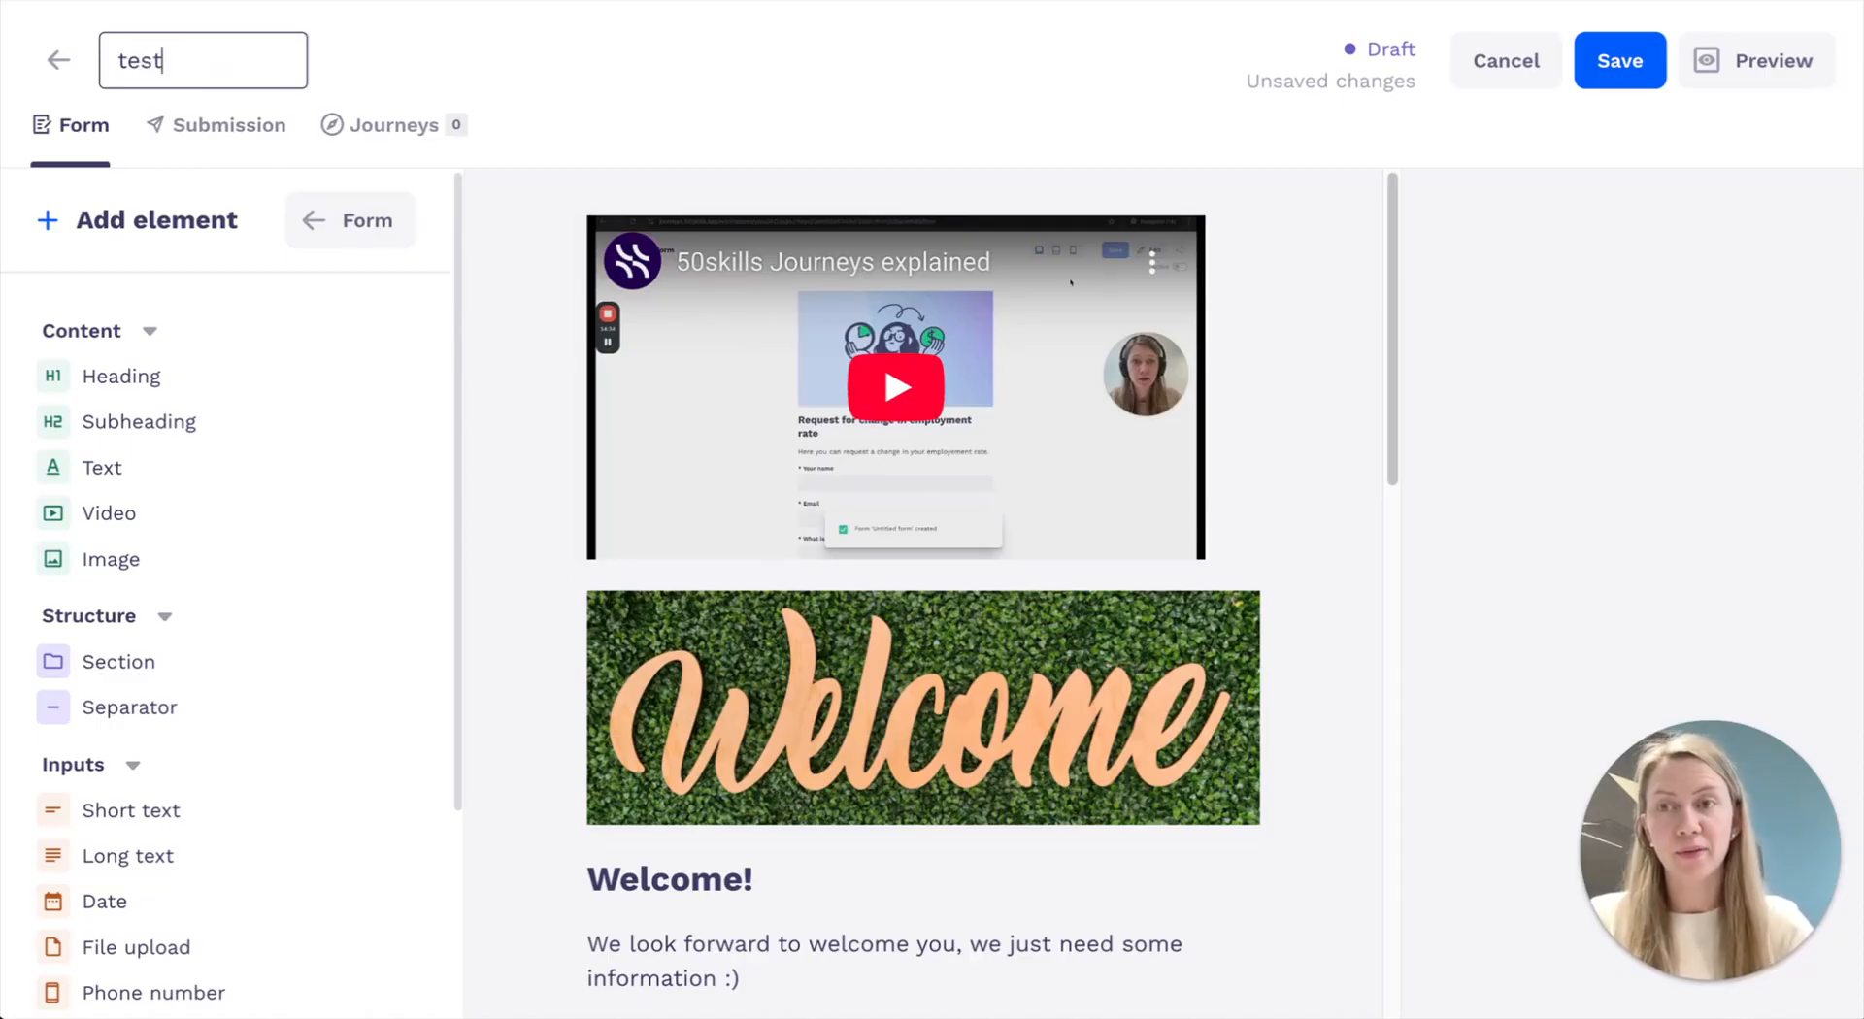
key(BackSpace)
key(BackSpace)
key(BackSpace)
key(BackSpace)
text(Test 1)
key(Return)
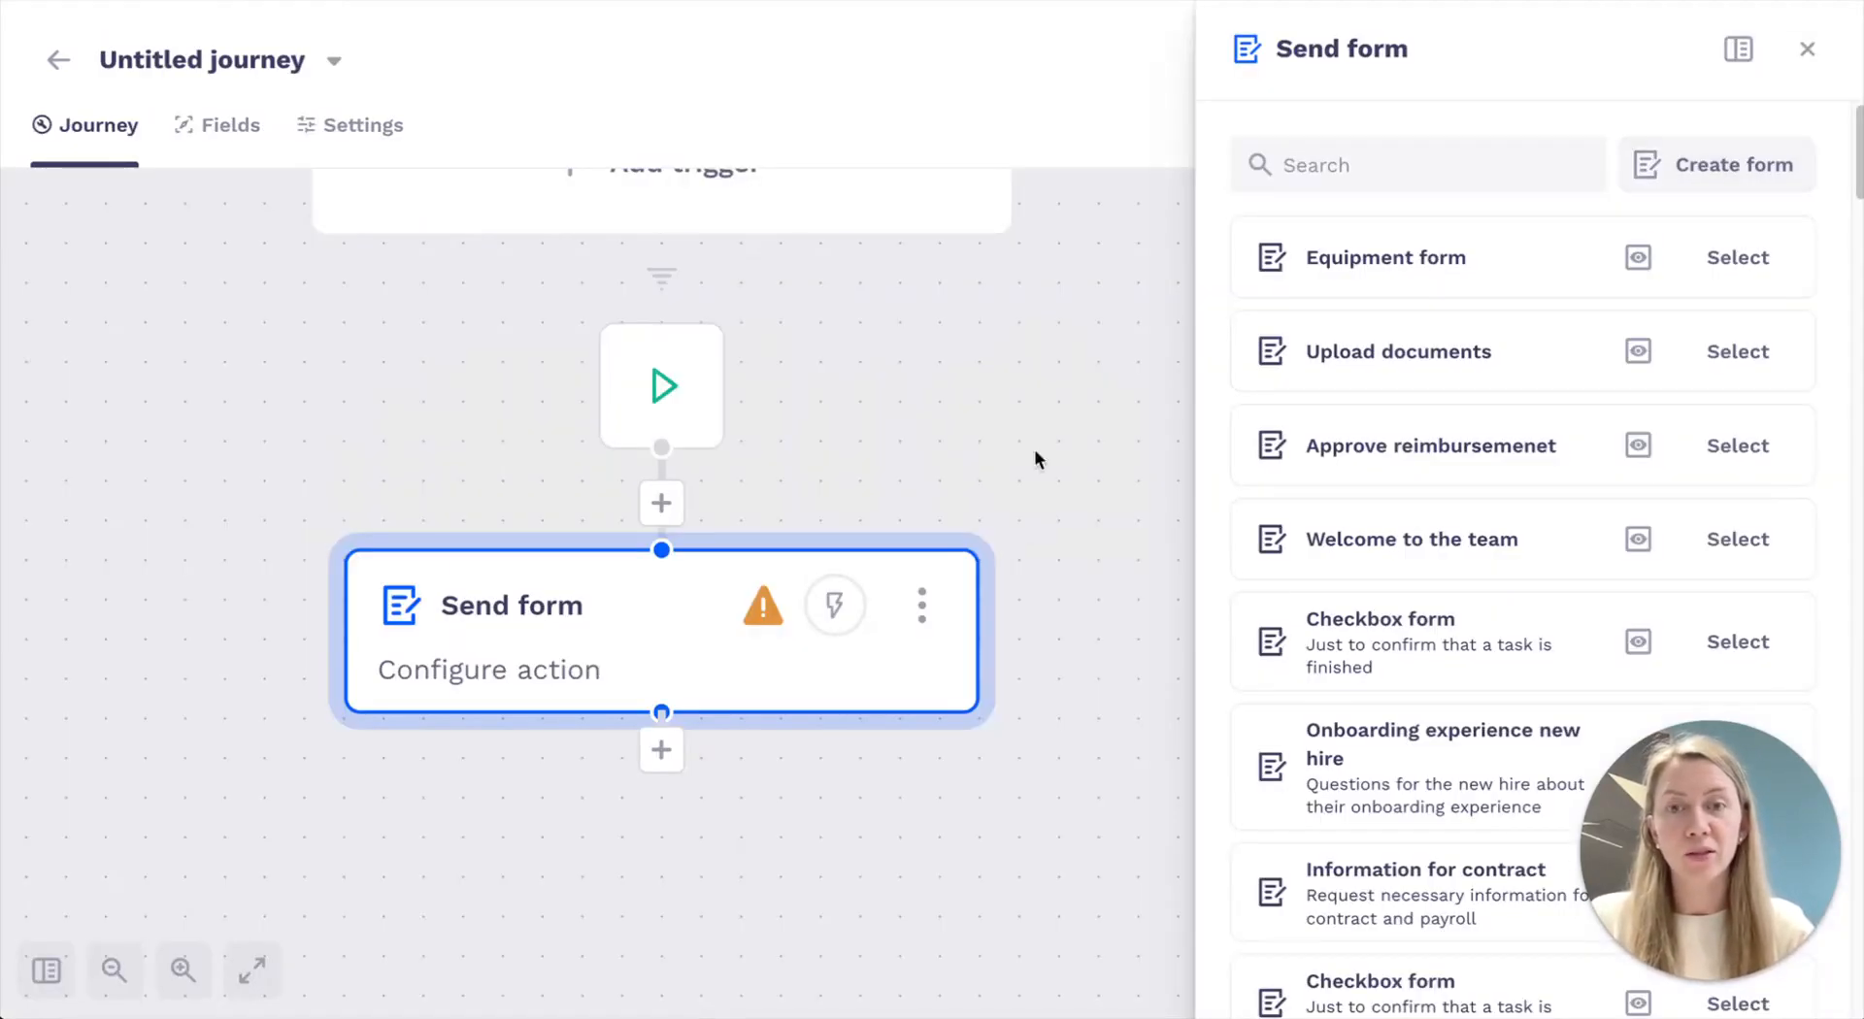
Search the available forms for "test" and select Test 1 for the journey's Send form action
click(1398, 167)
text(test)
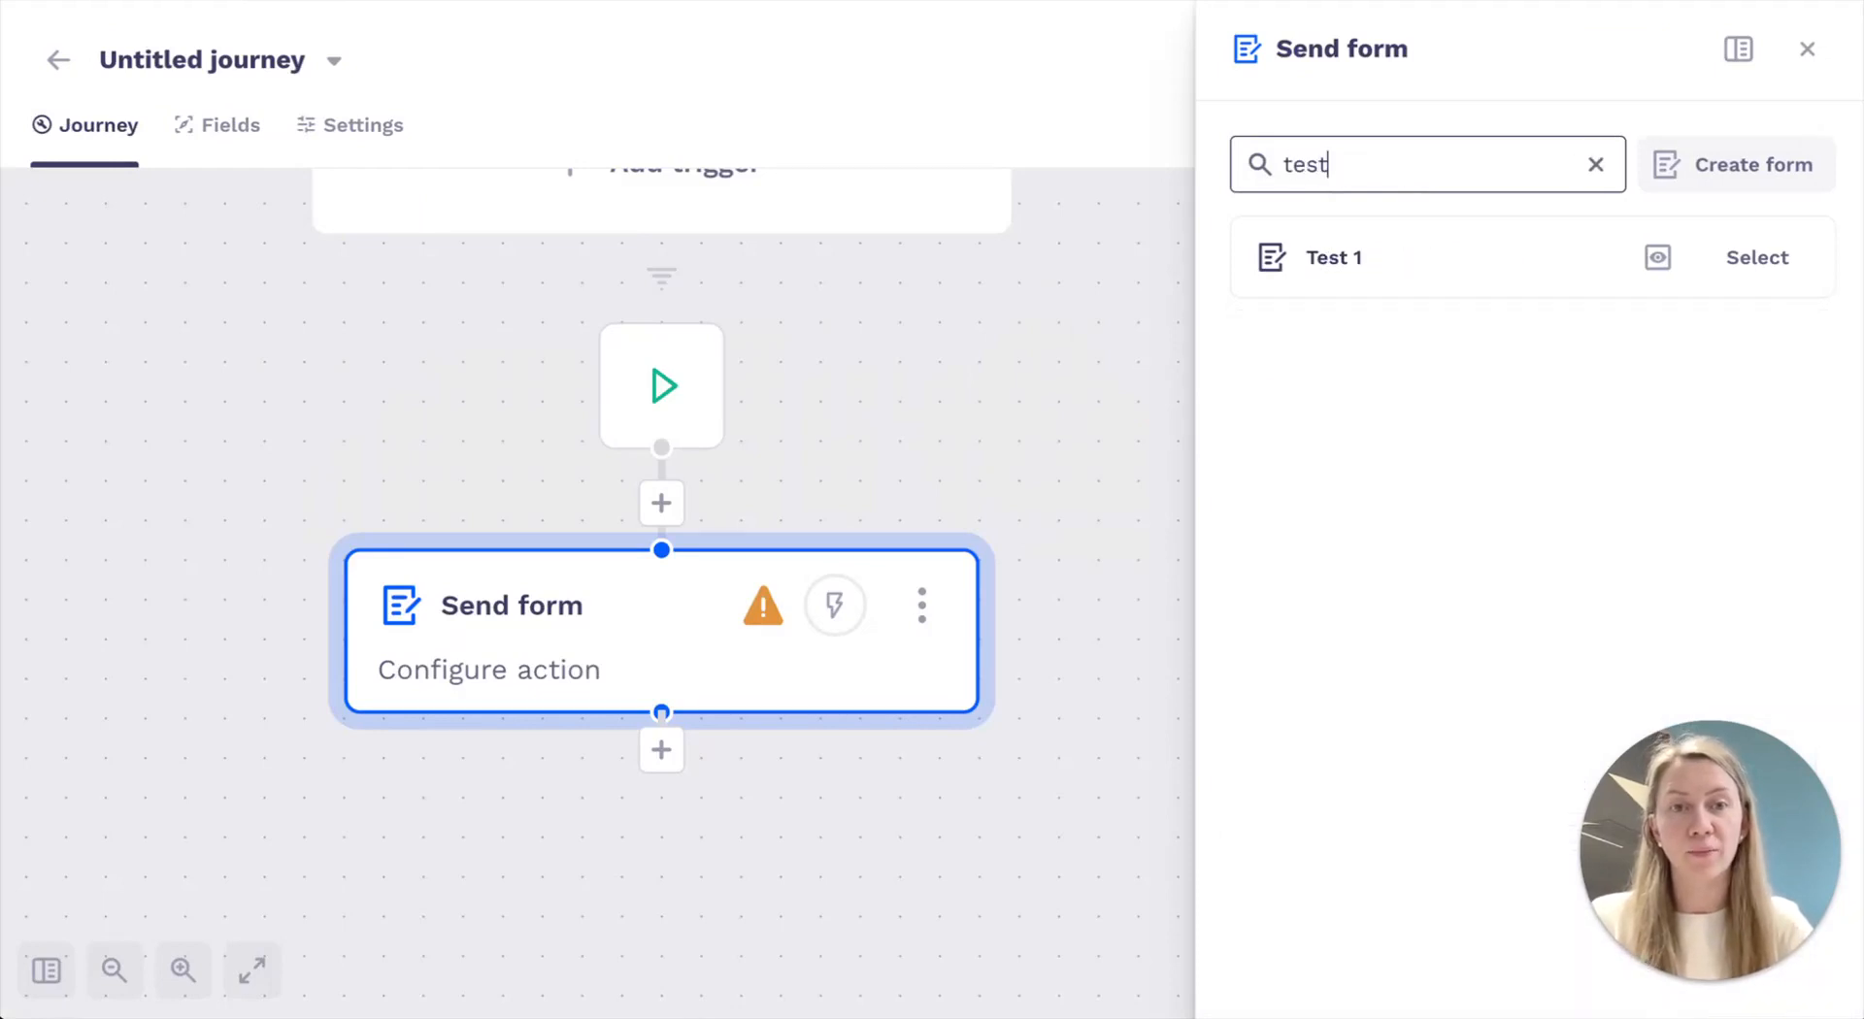
click(1777, 258)
Preview the Test 1 form attached to the Send form action, and close the preview
scroll(1471, 354, down, 2)
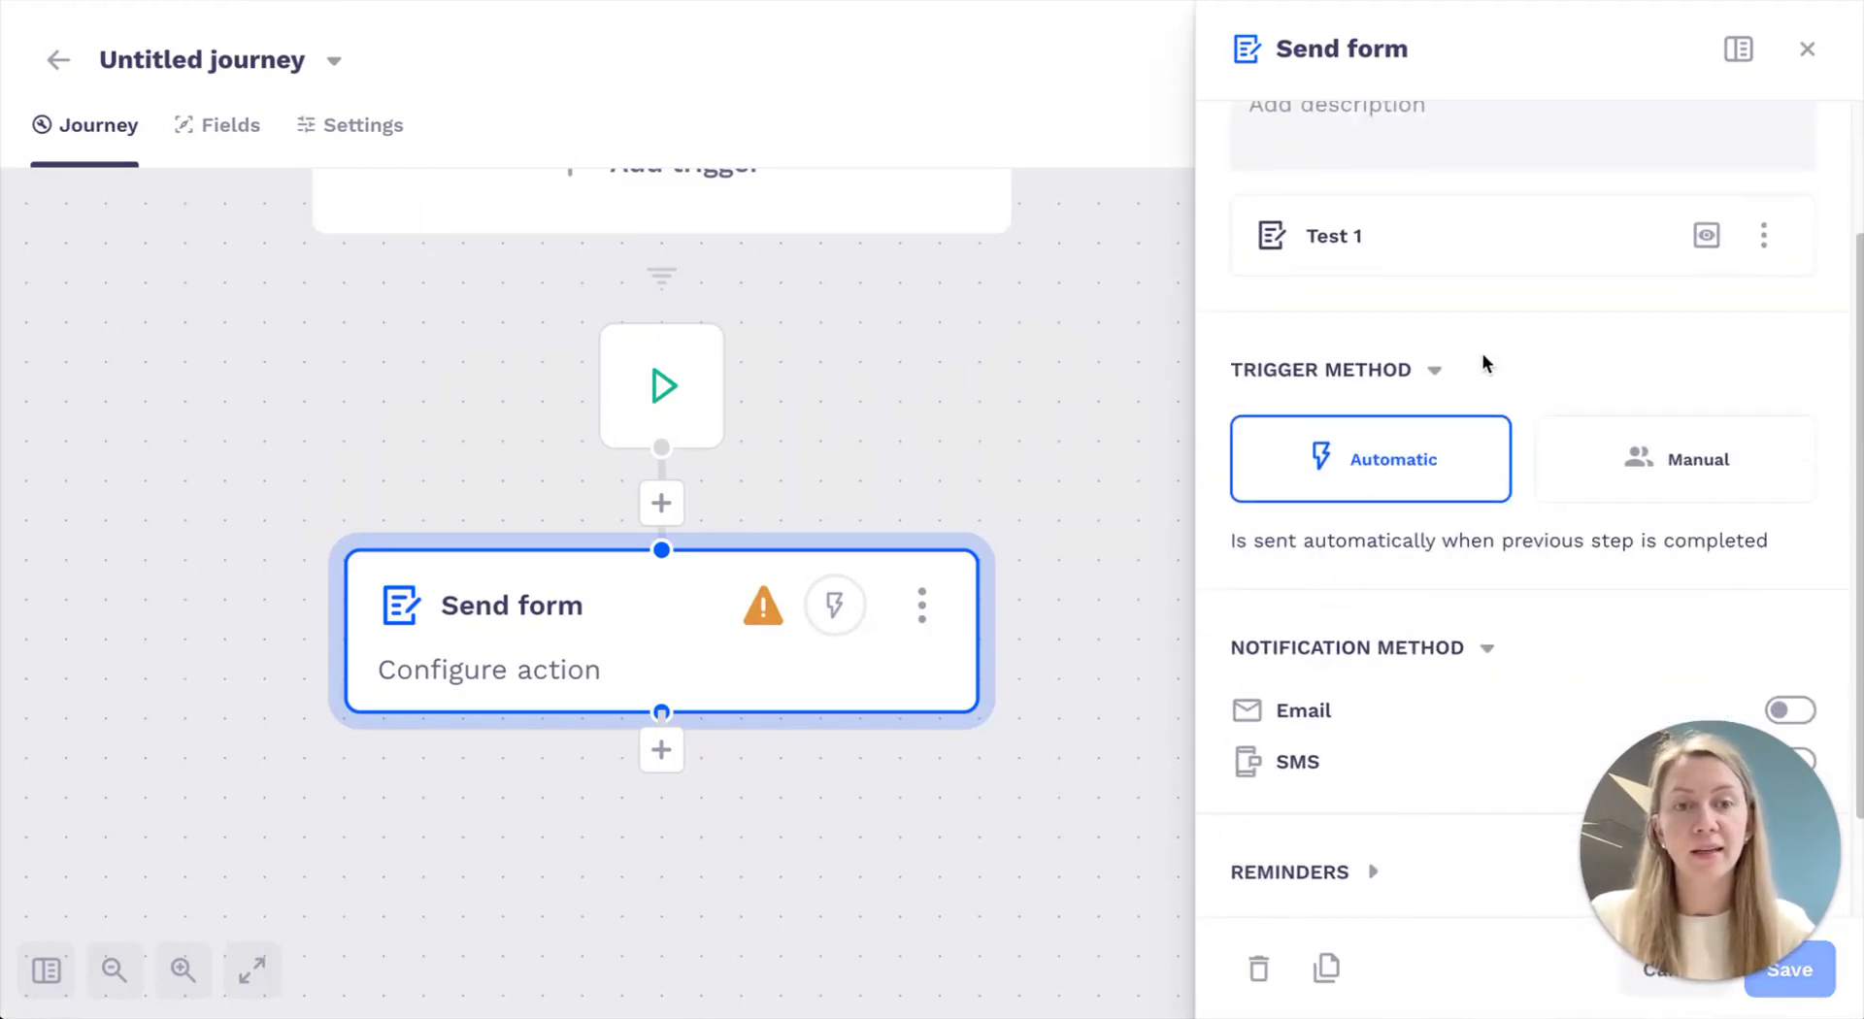
scroll(1518, 394, up, 1)
click(1707, 327)
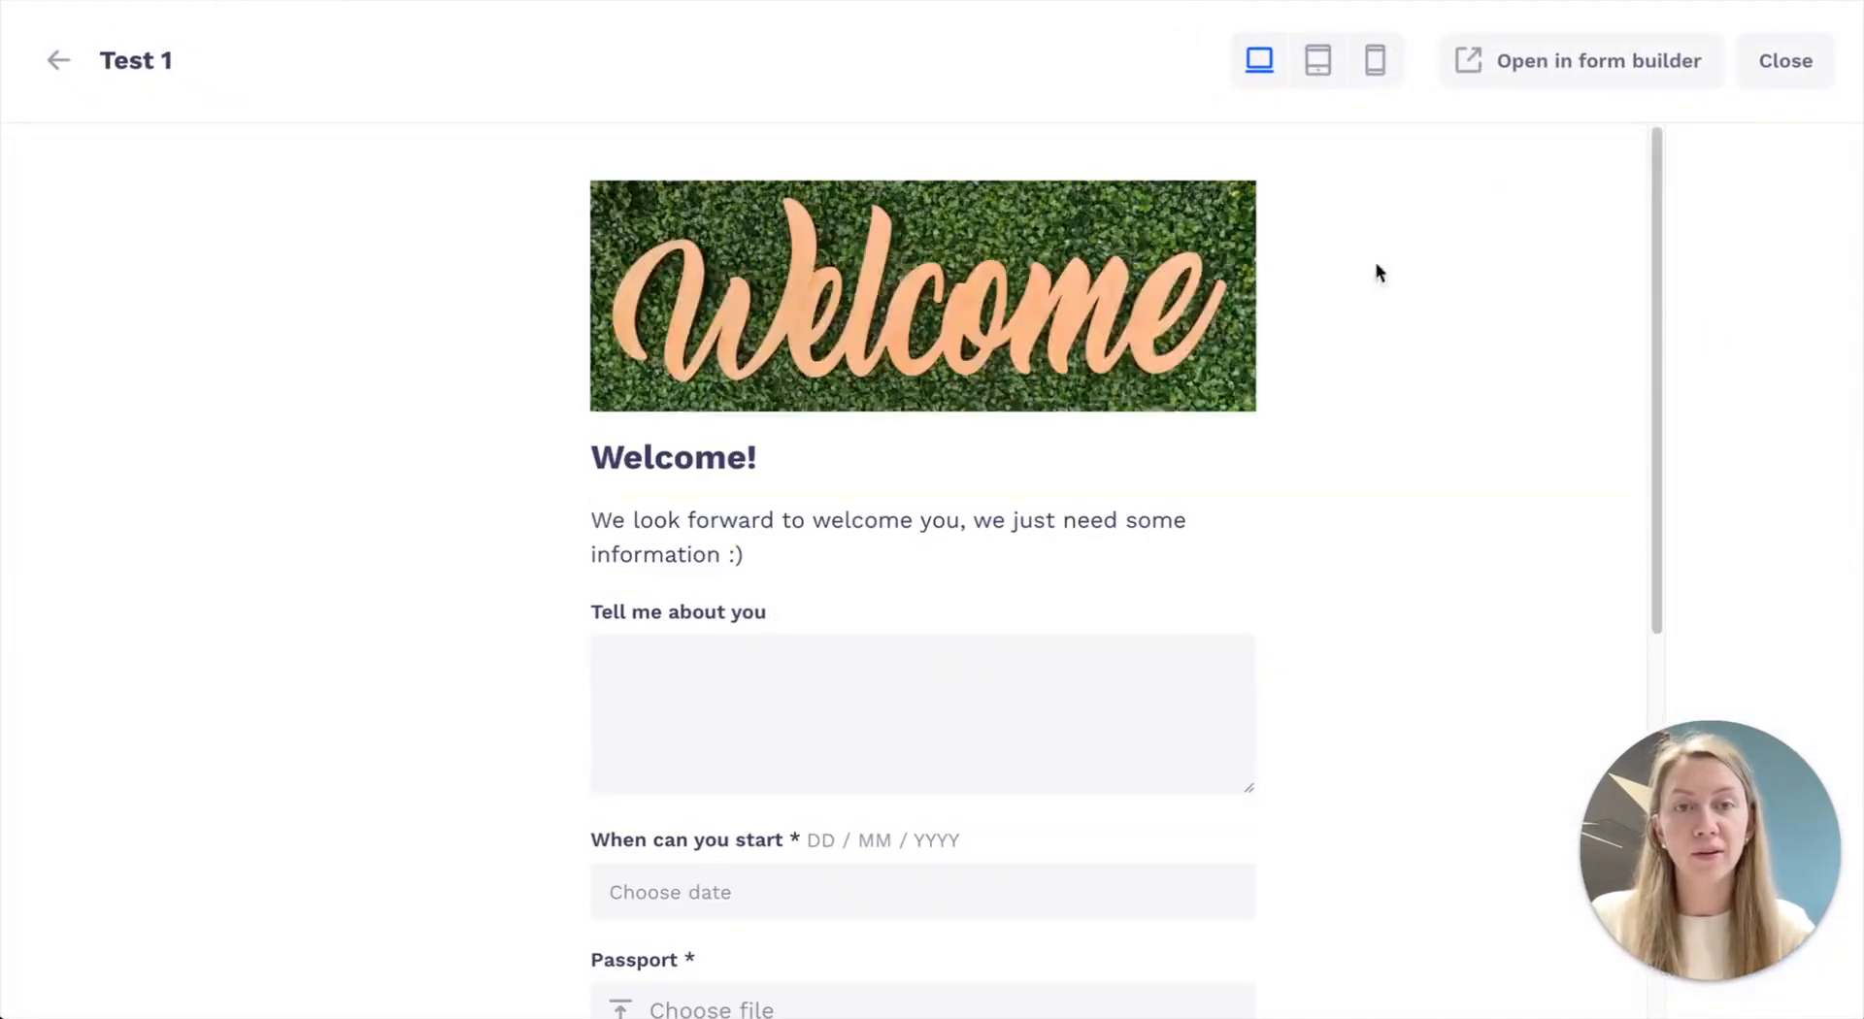
scroll(1332, 464, down, 1)
click(1772, 62)
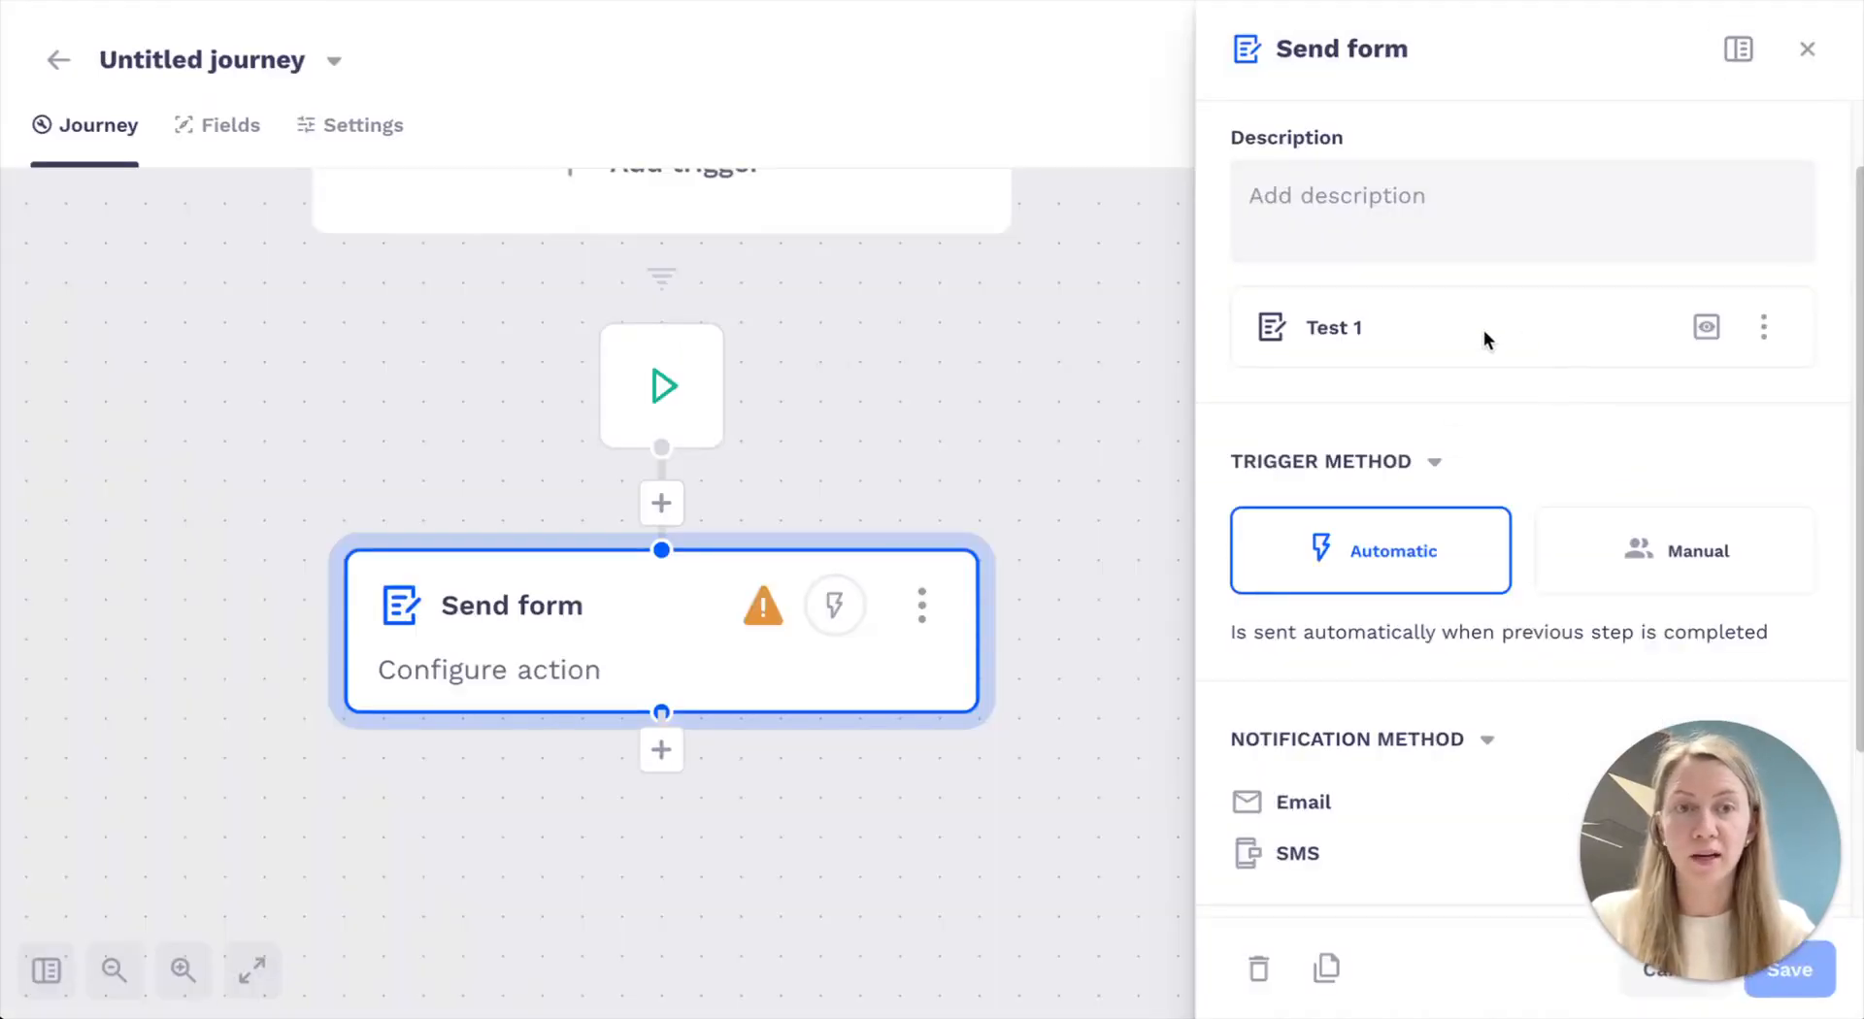
Turn on the email notification for the Send form action and review its recipient, subject, message and attachment settings
scroll(1485, 335, down, 1)
scroll(1583, 500, down, 1)
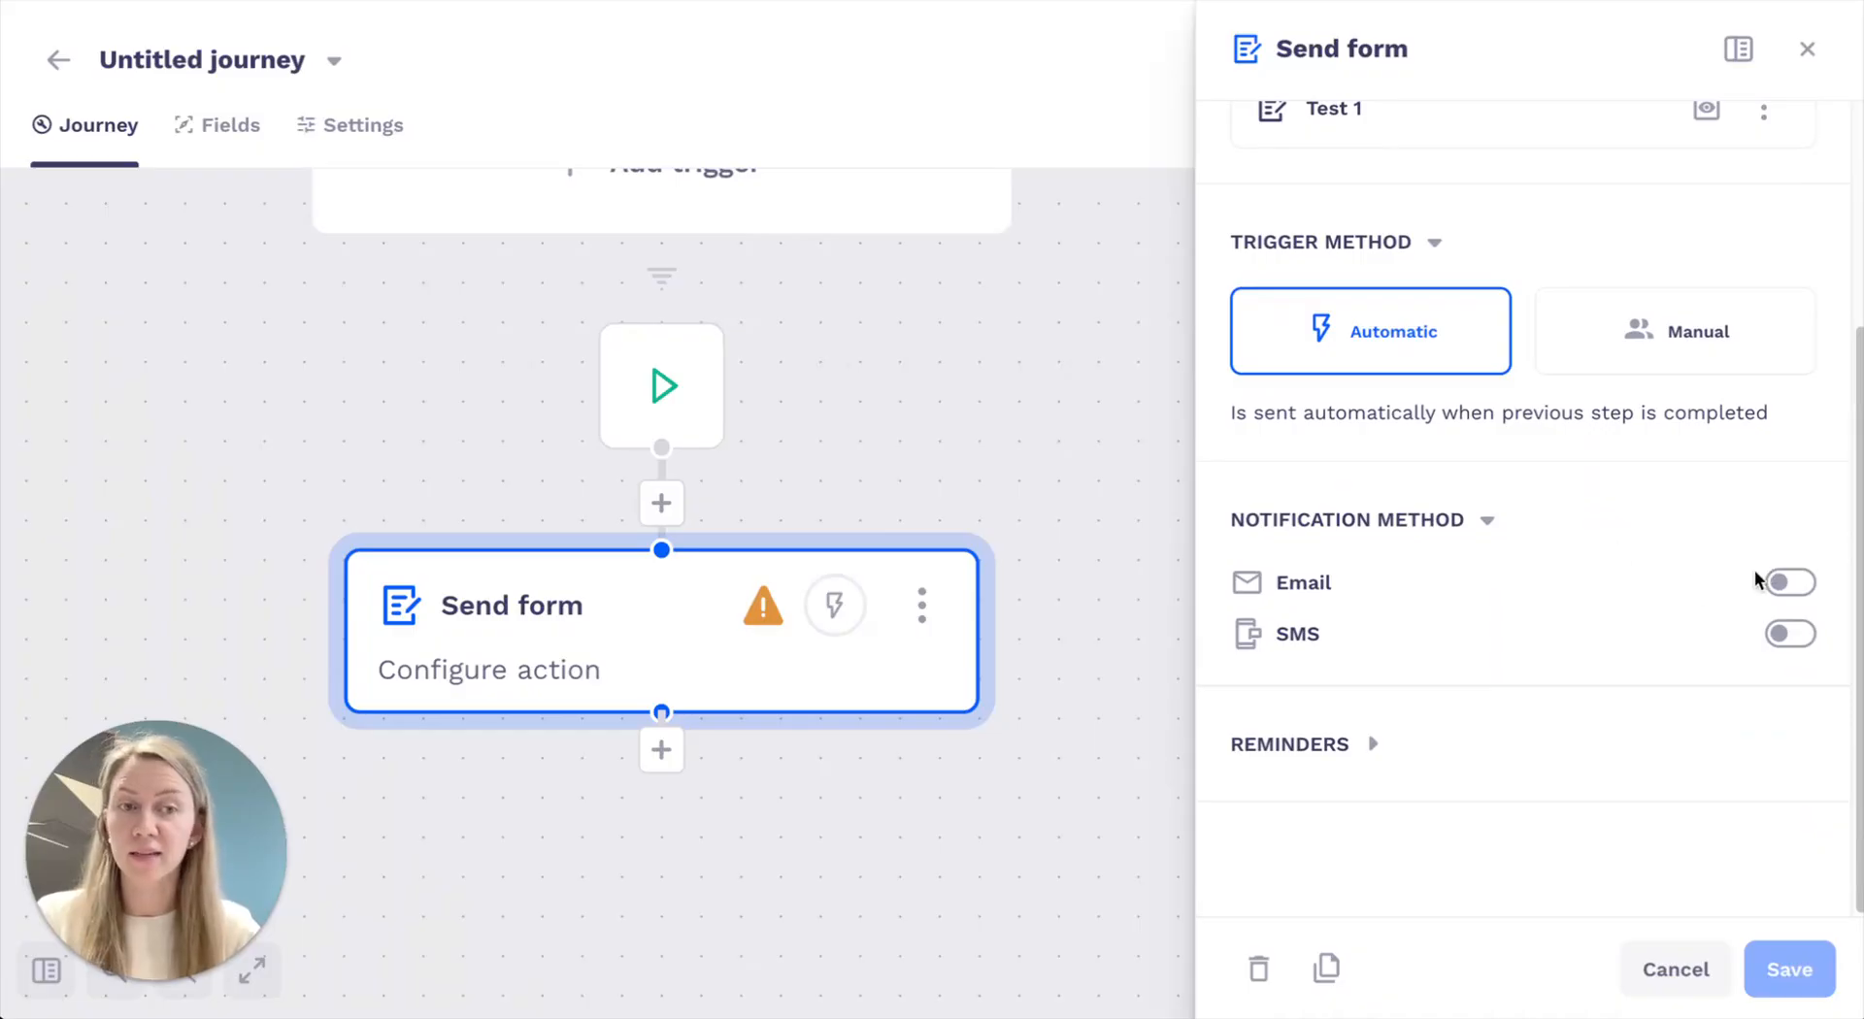
click(1789, 582)
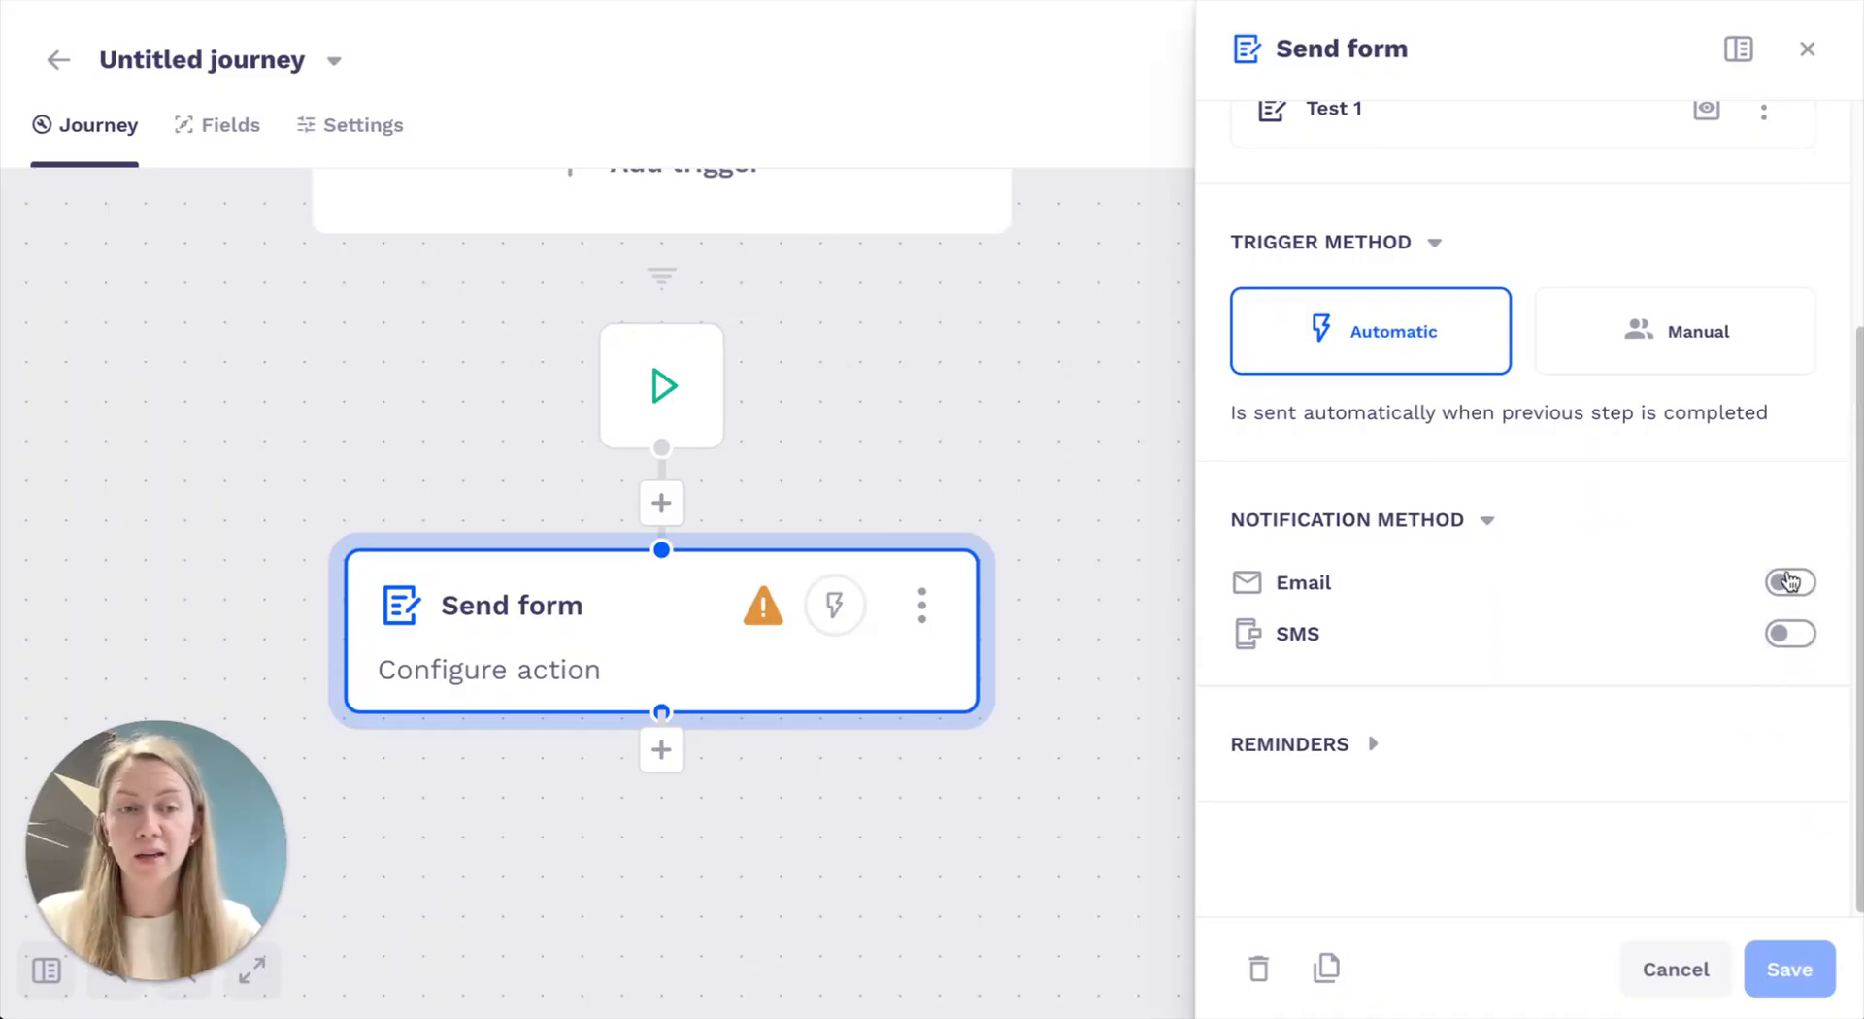
scroll(1669, 507, down, 3)
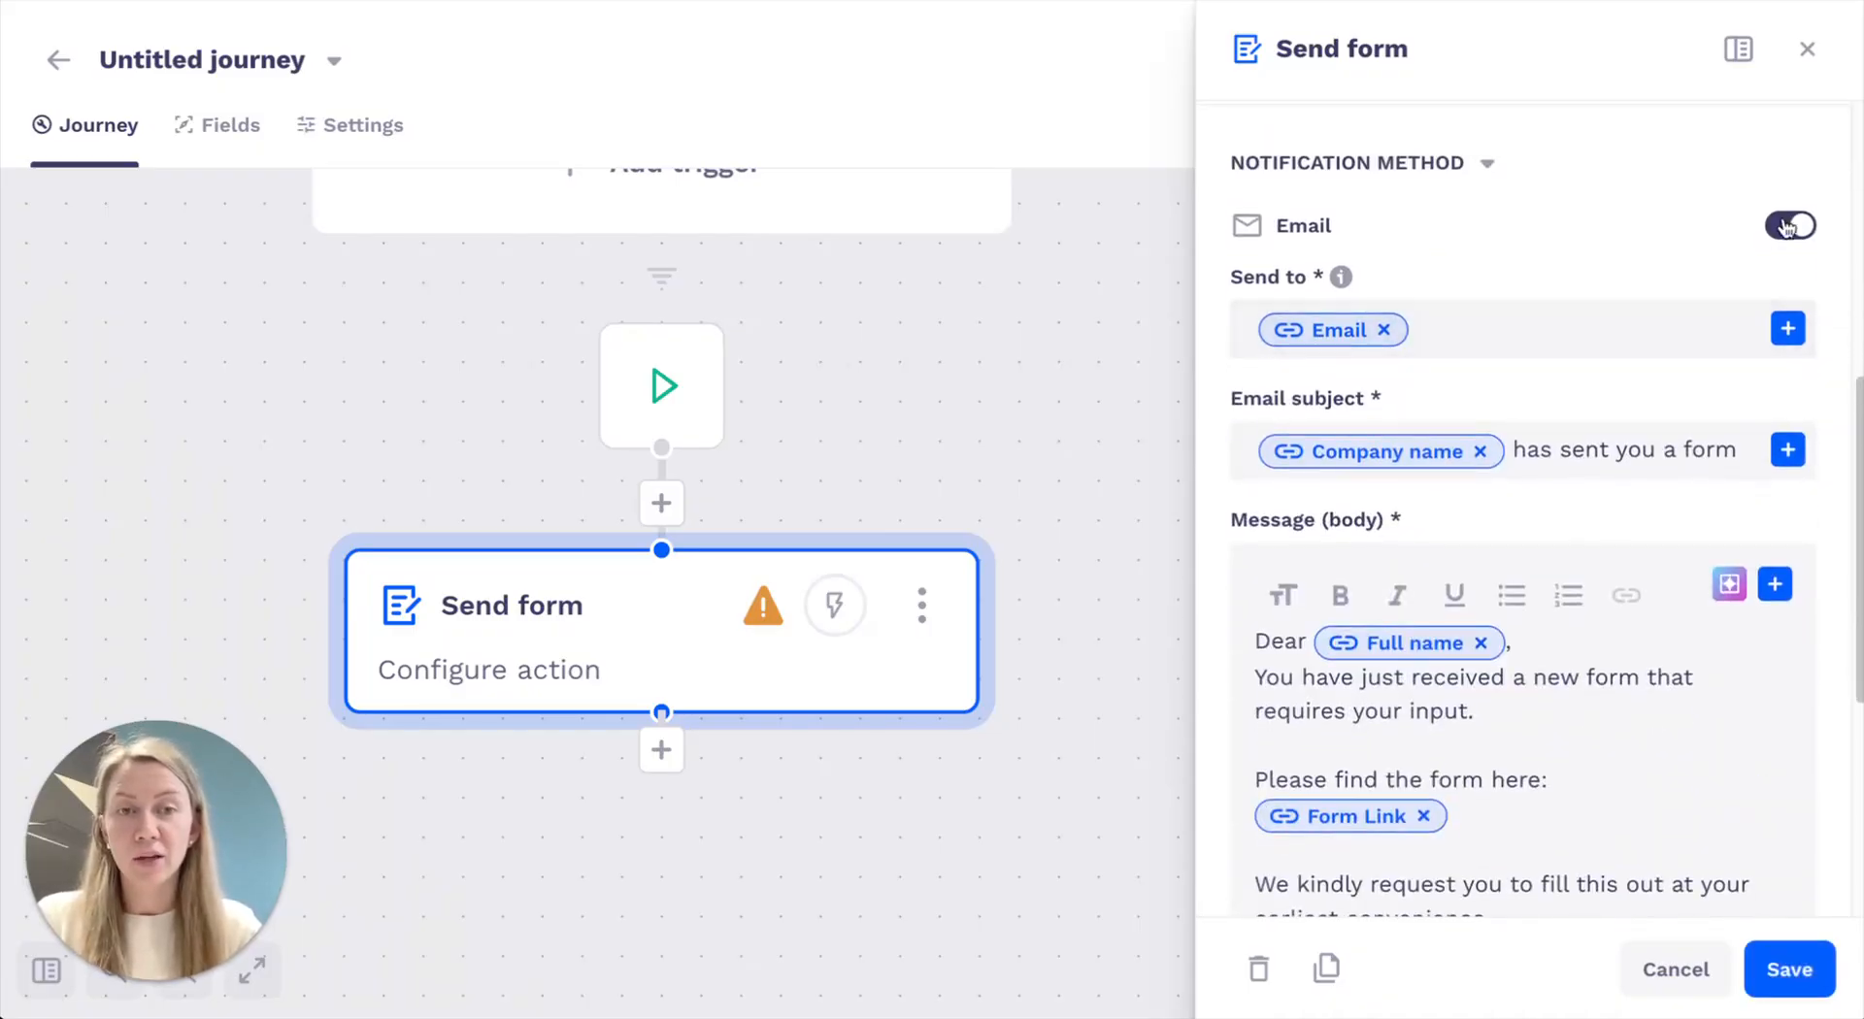
scroll(1685, 275, down, 1)
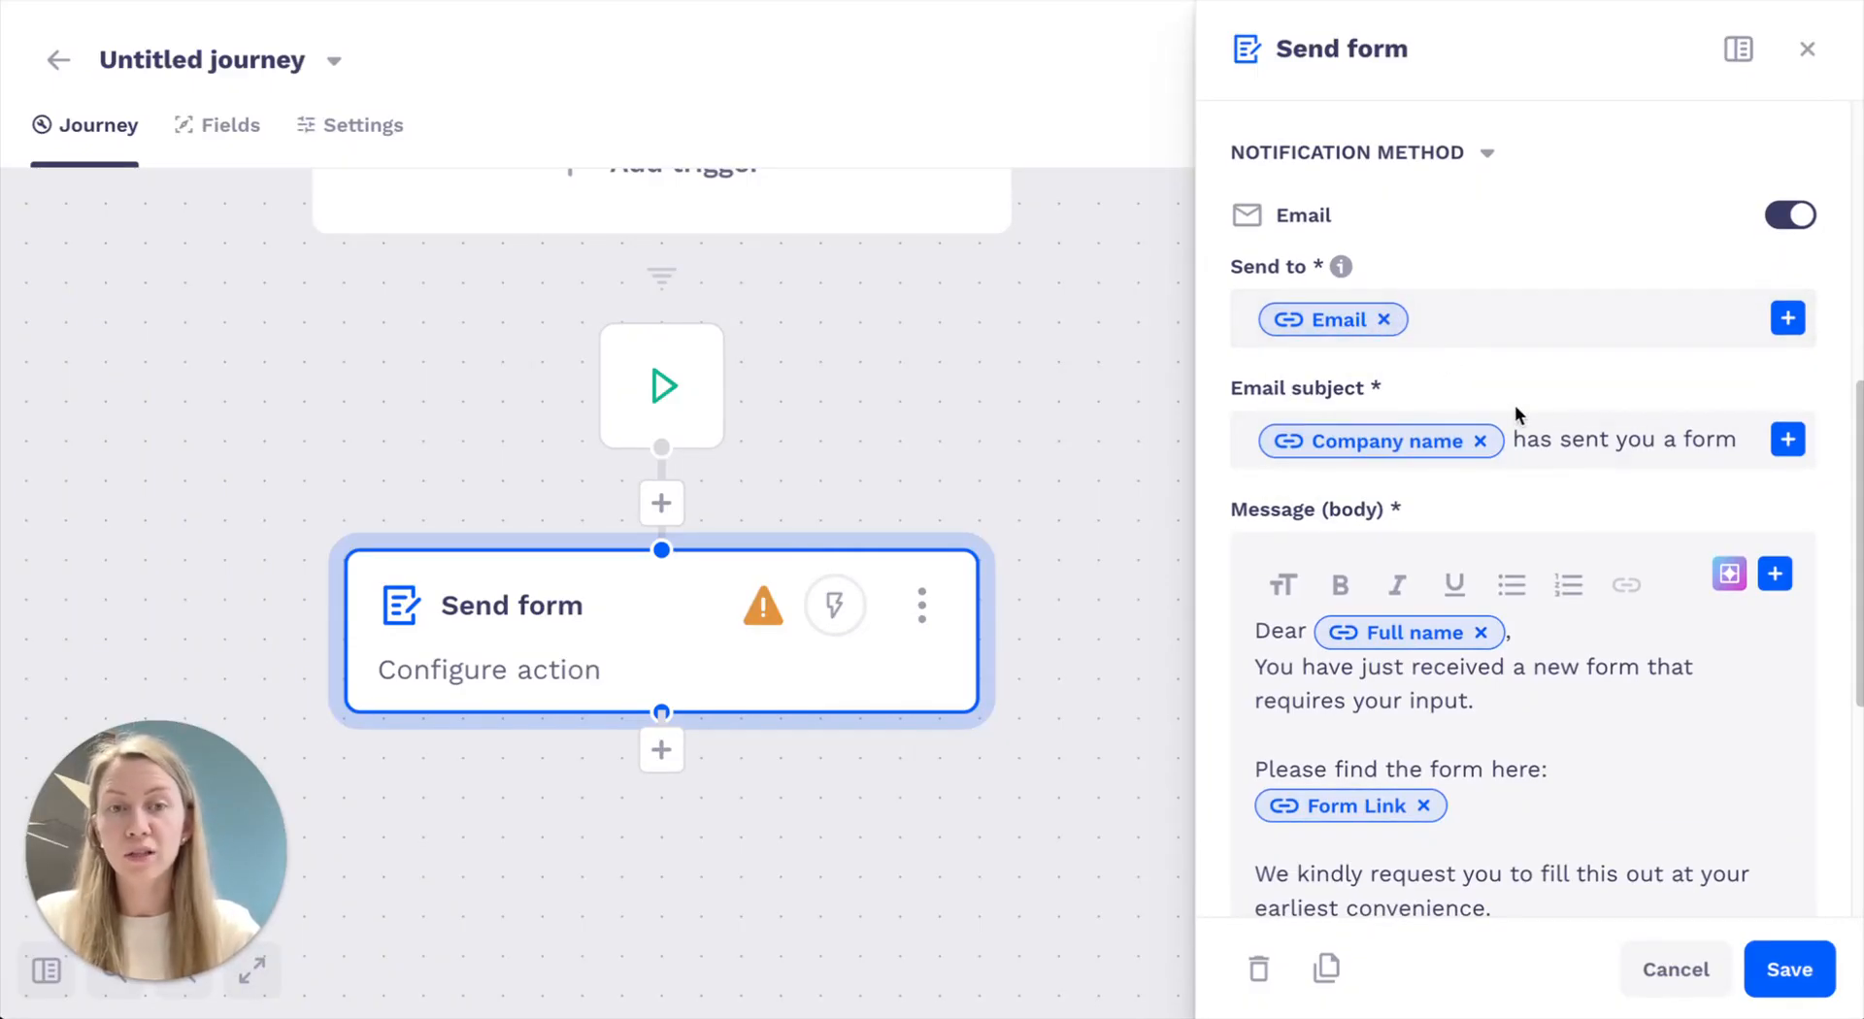
scroll(1534, 418, down, 3)
mouse_move(1349, 668)
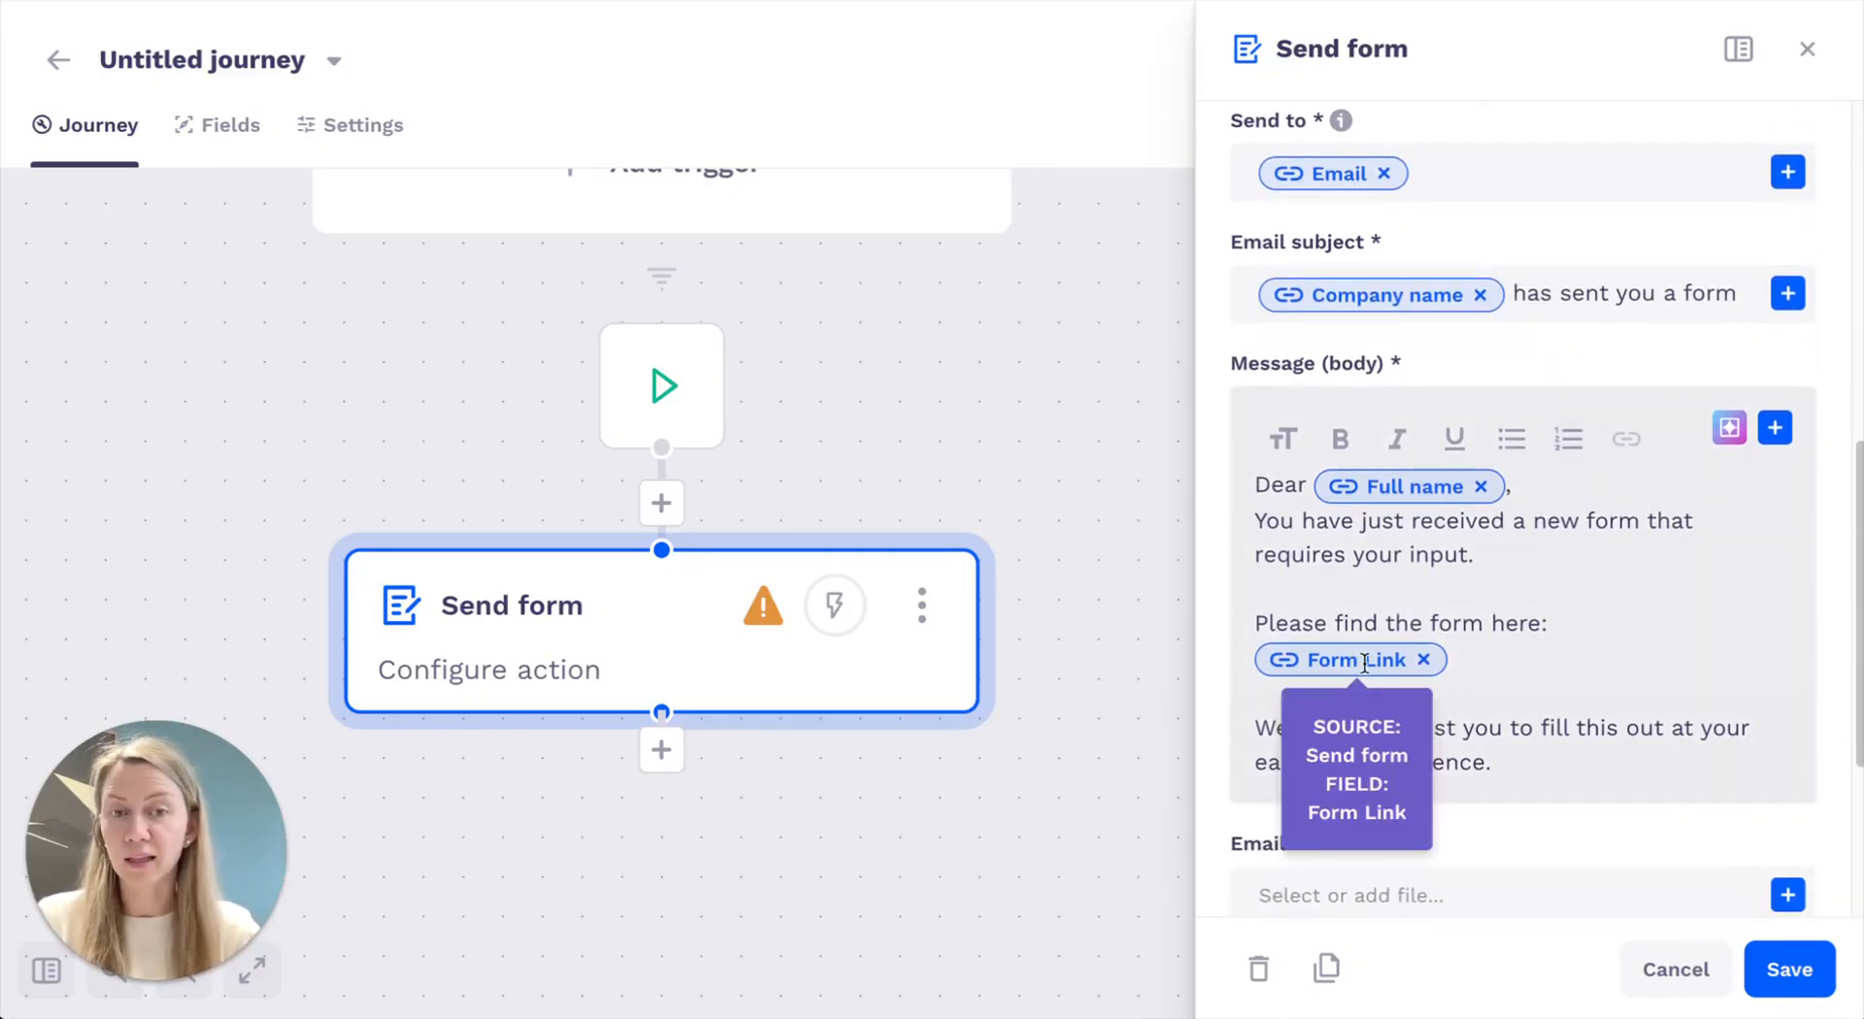
scroll(1415, 670, down, 4)
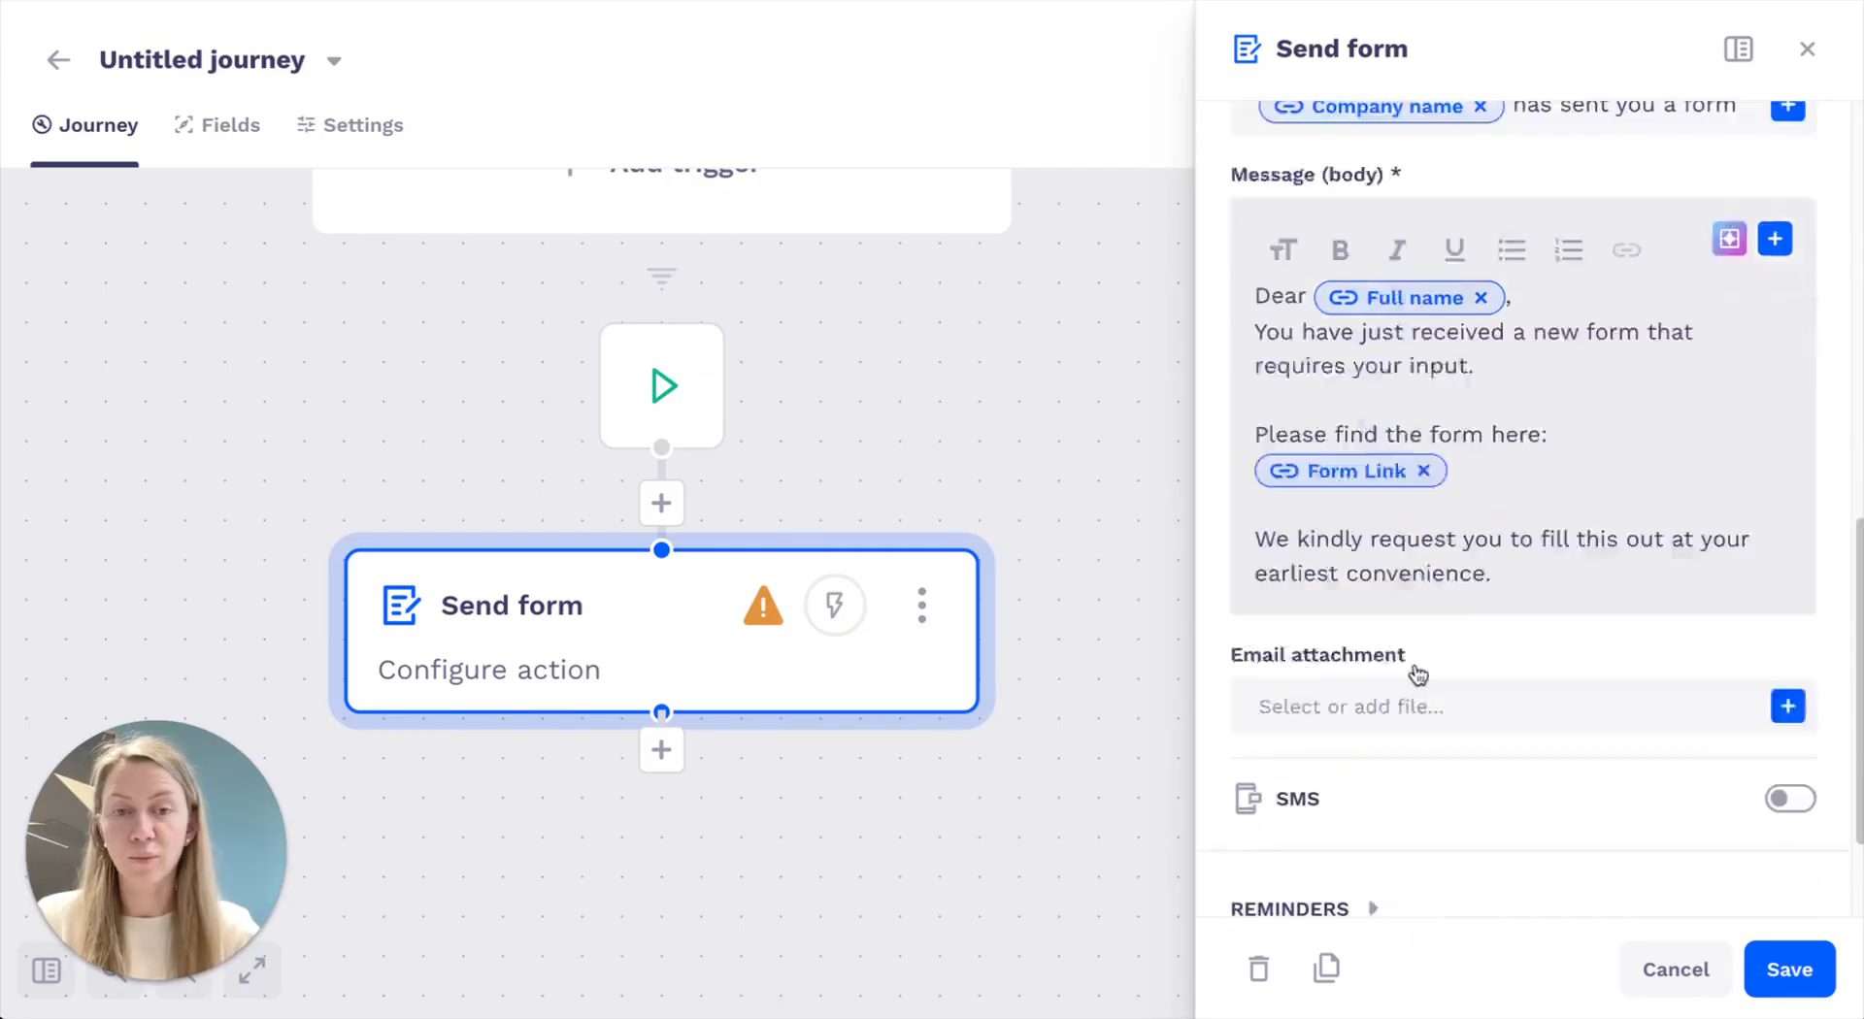
Turn on the SMS notification for the Send form action and review its recipient and message
click(1791, 633)
scroll(1578, 572, down, 3)
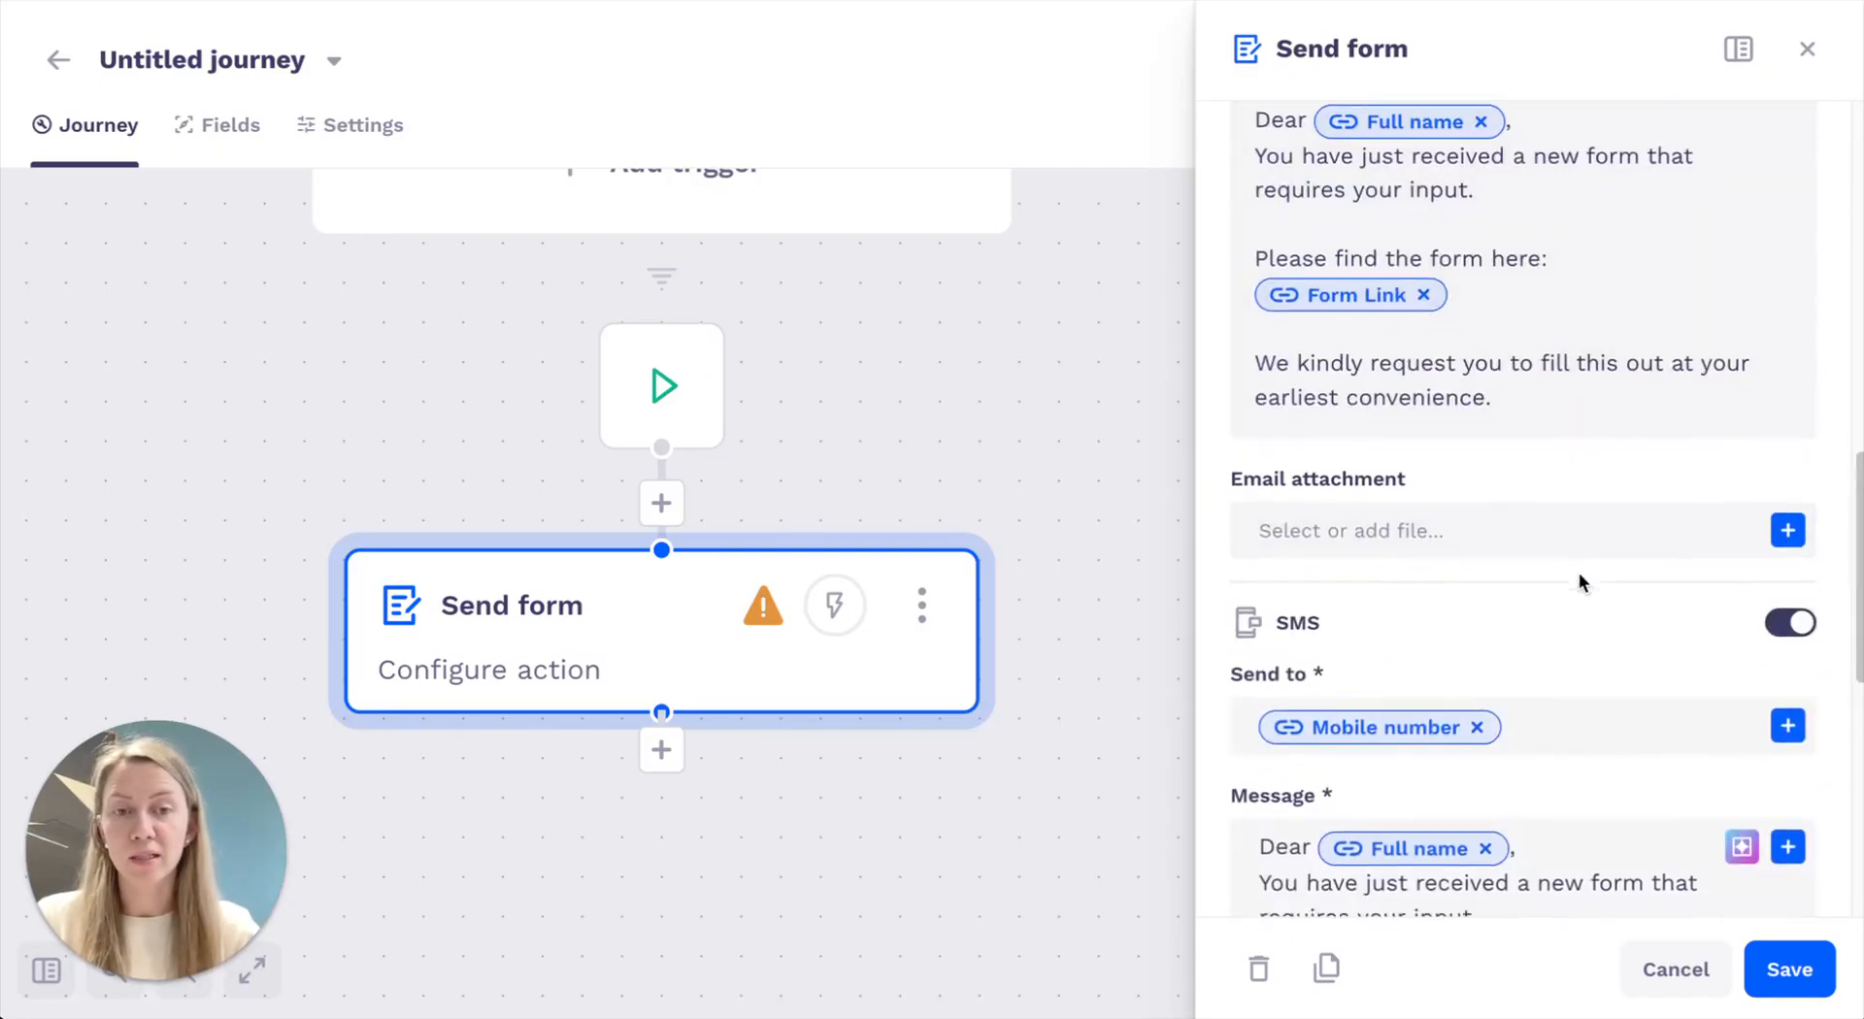
scroll(1529, 630, down, 1)
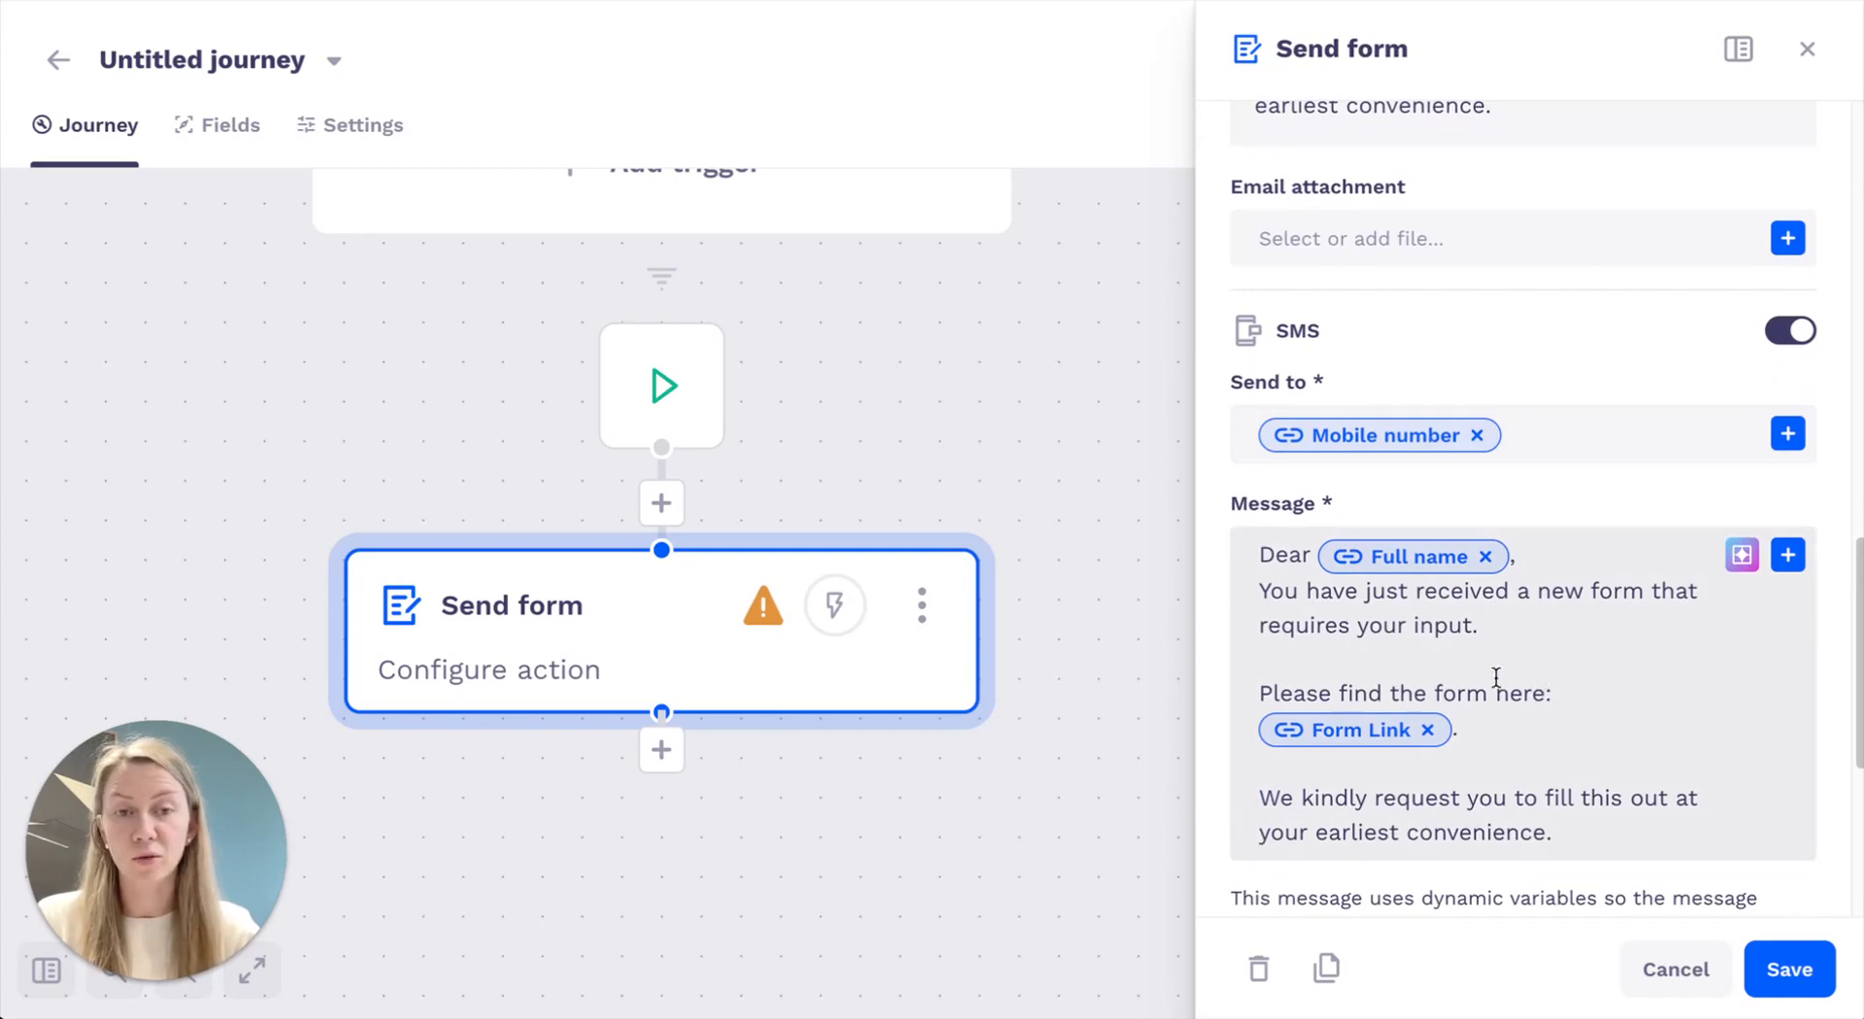
scroll(1496, 677, down, 3)
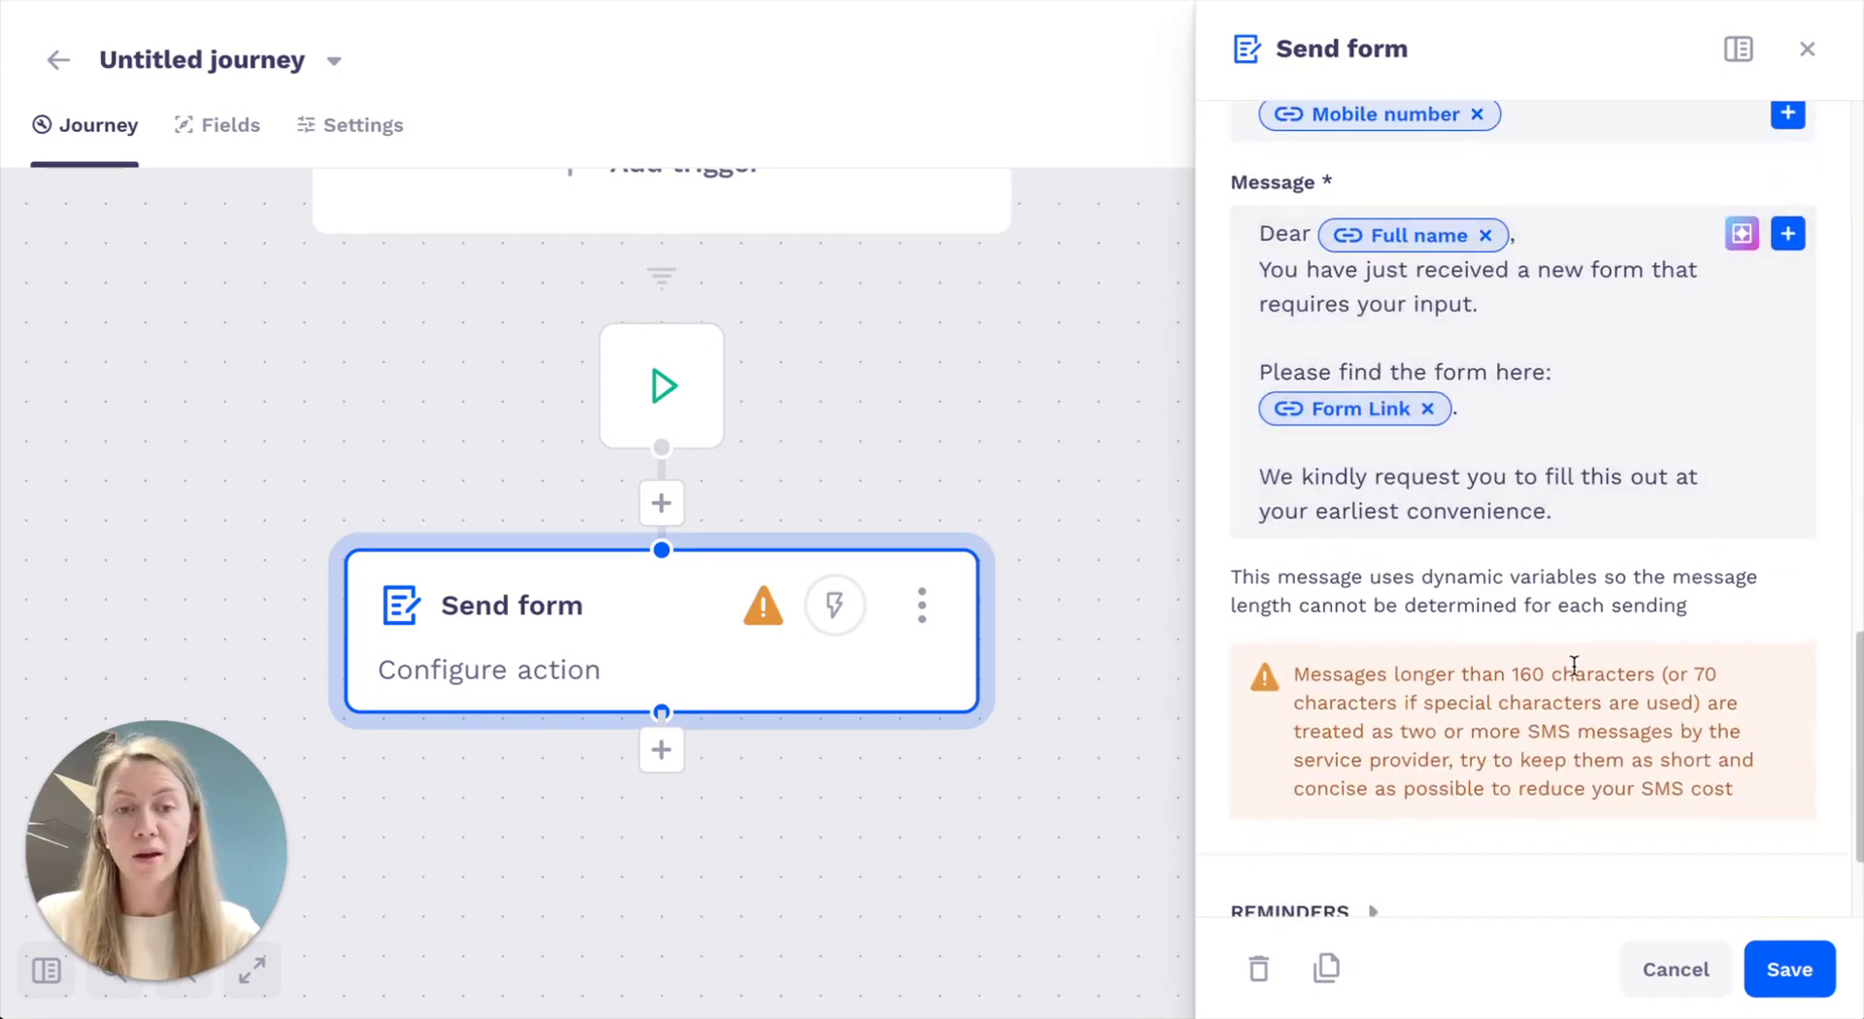
Turn on email reminders for the Send form action and set them to go out 1 day after sending
scroll(1554, 670, down, 2)
click(1377, 749)
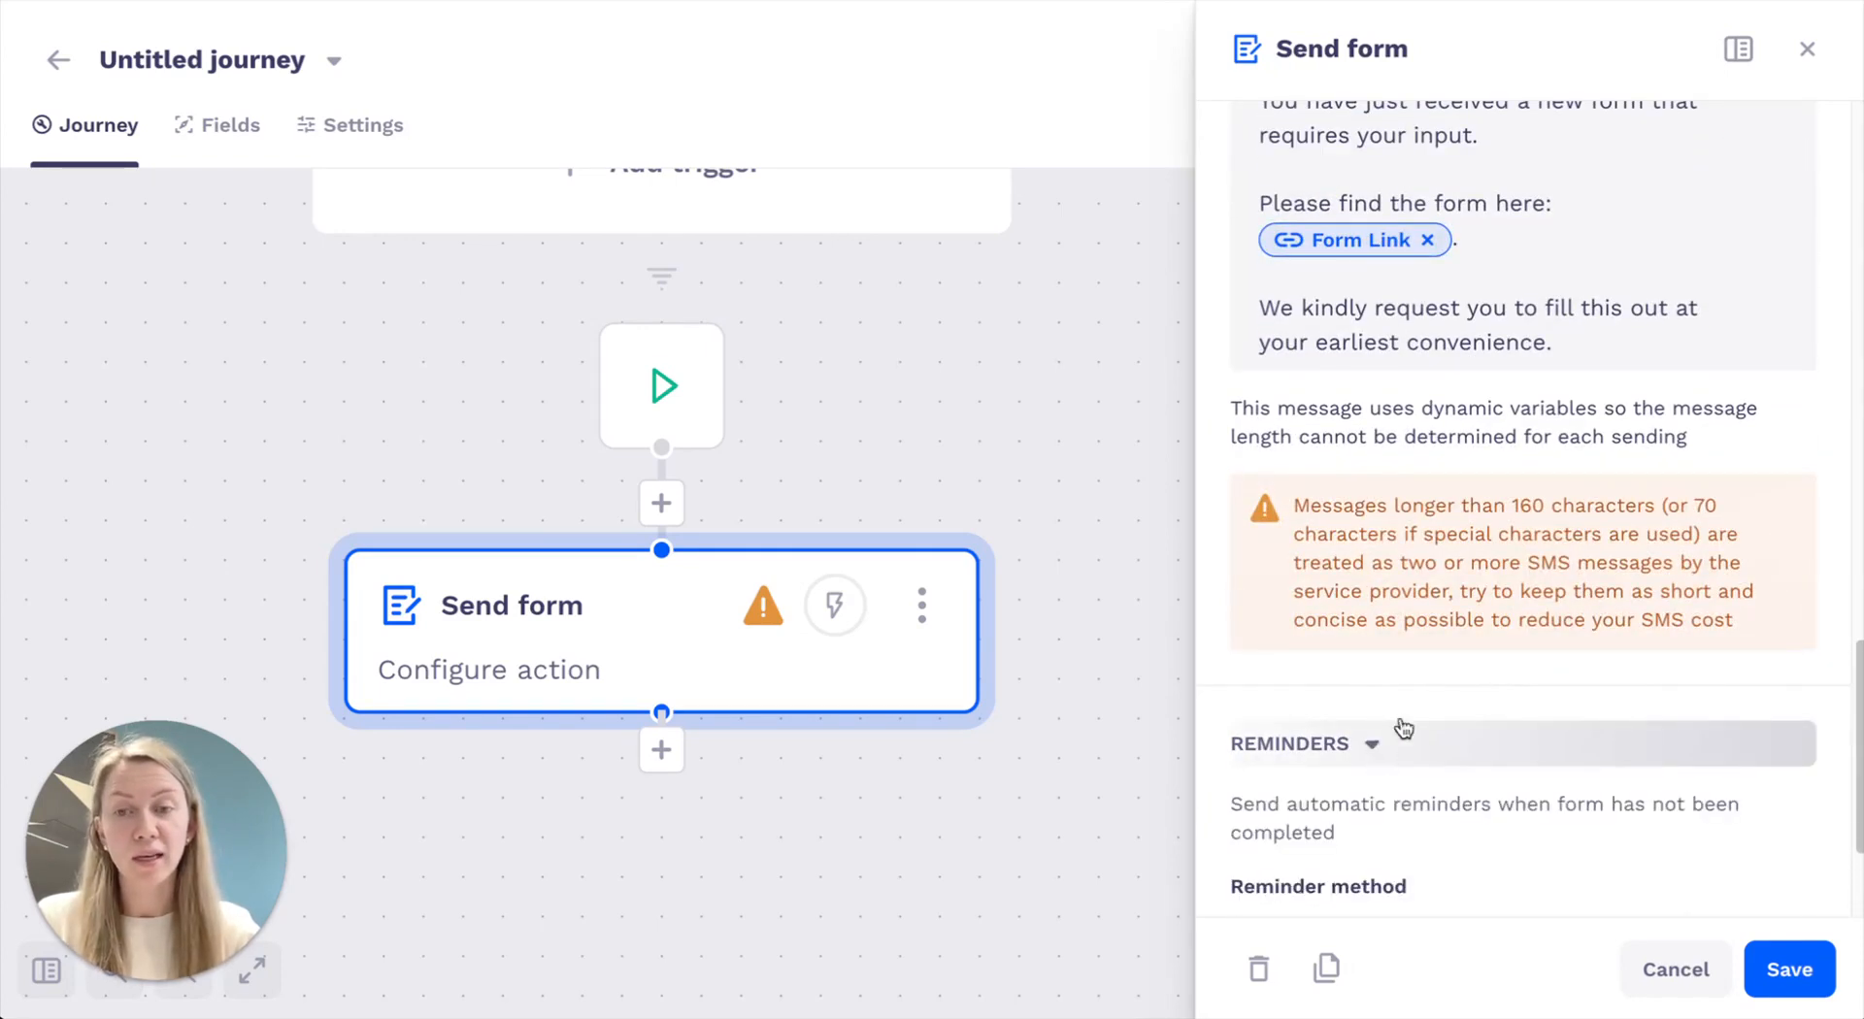
scroll(1494, 655, down, 3)
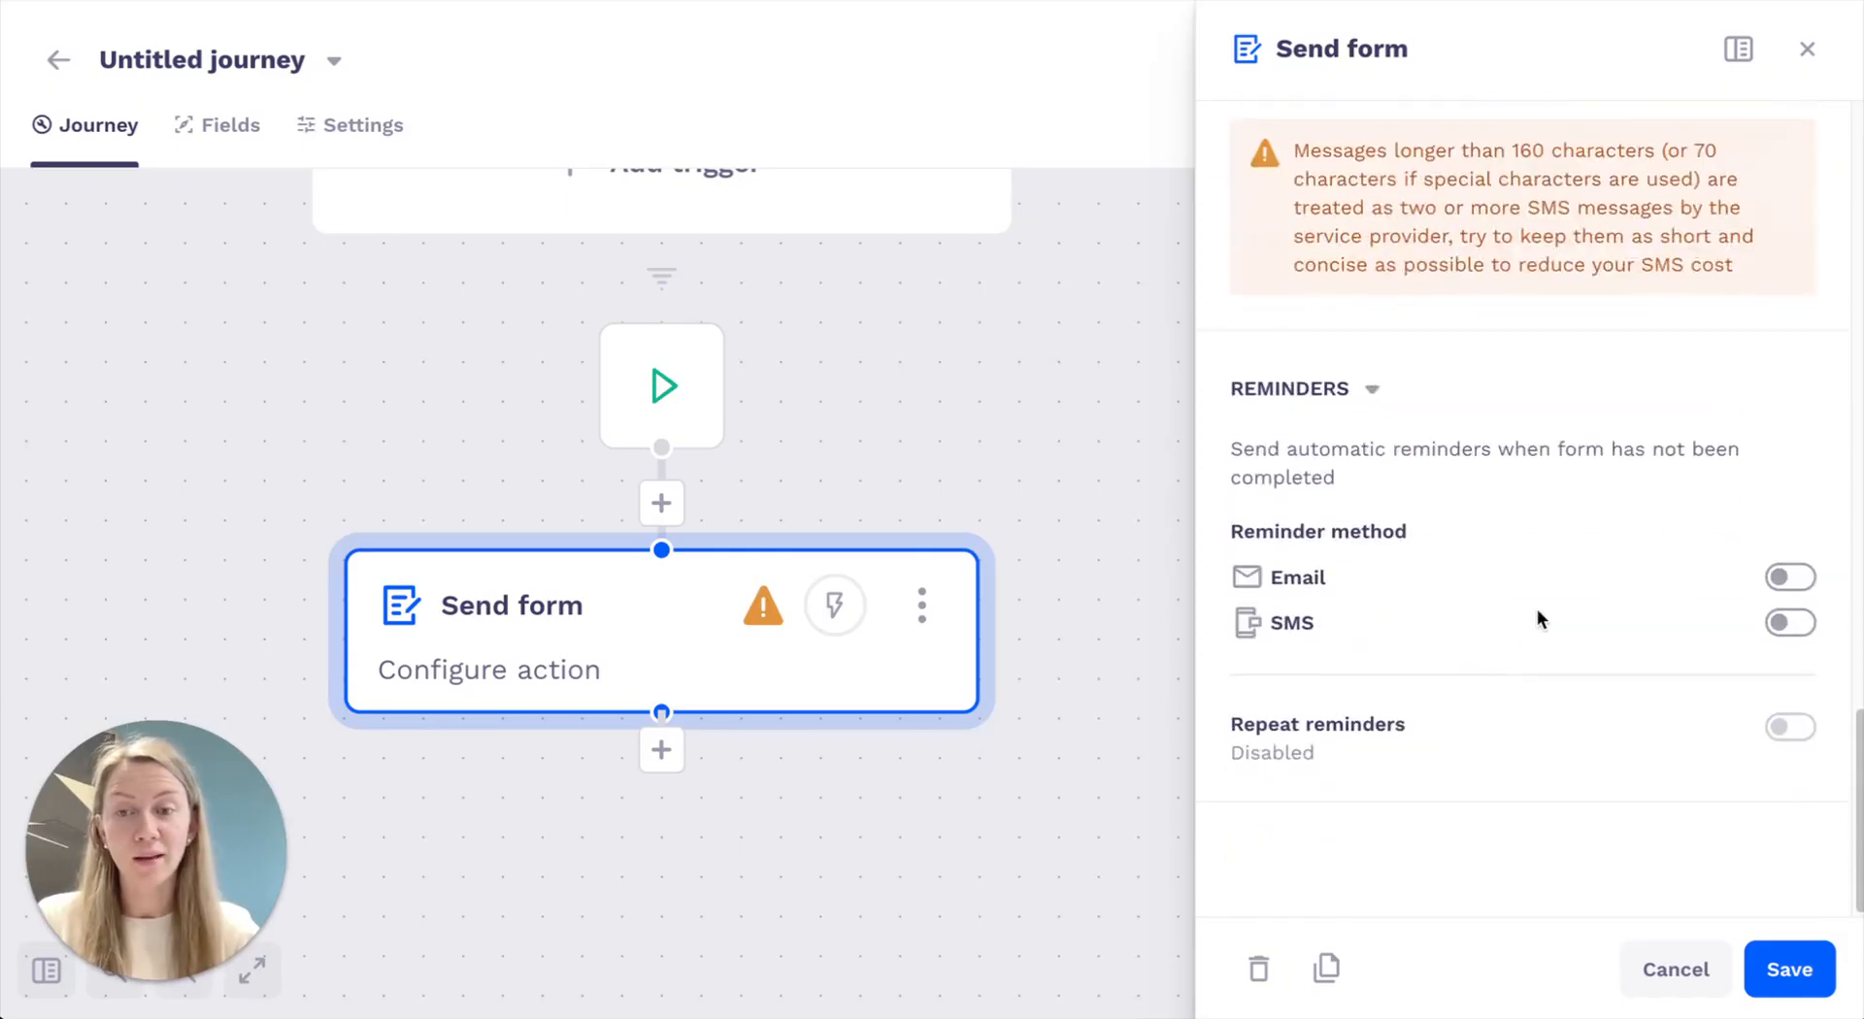
click(1789, 579)
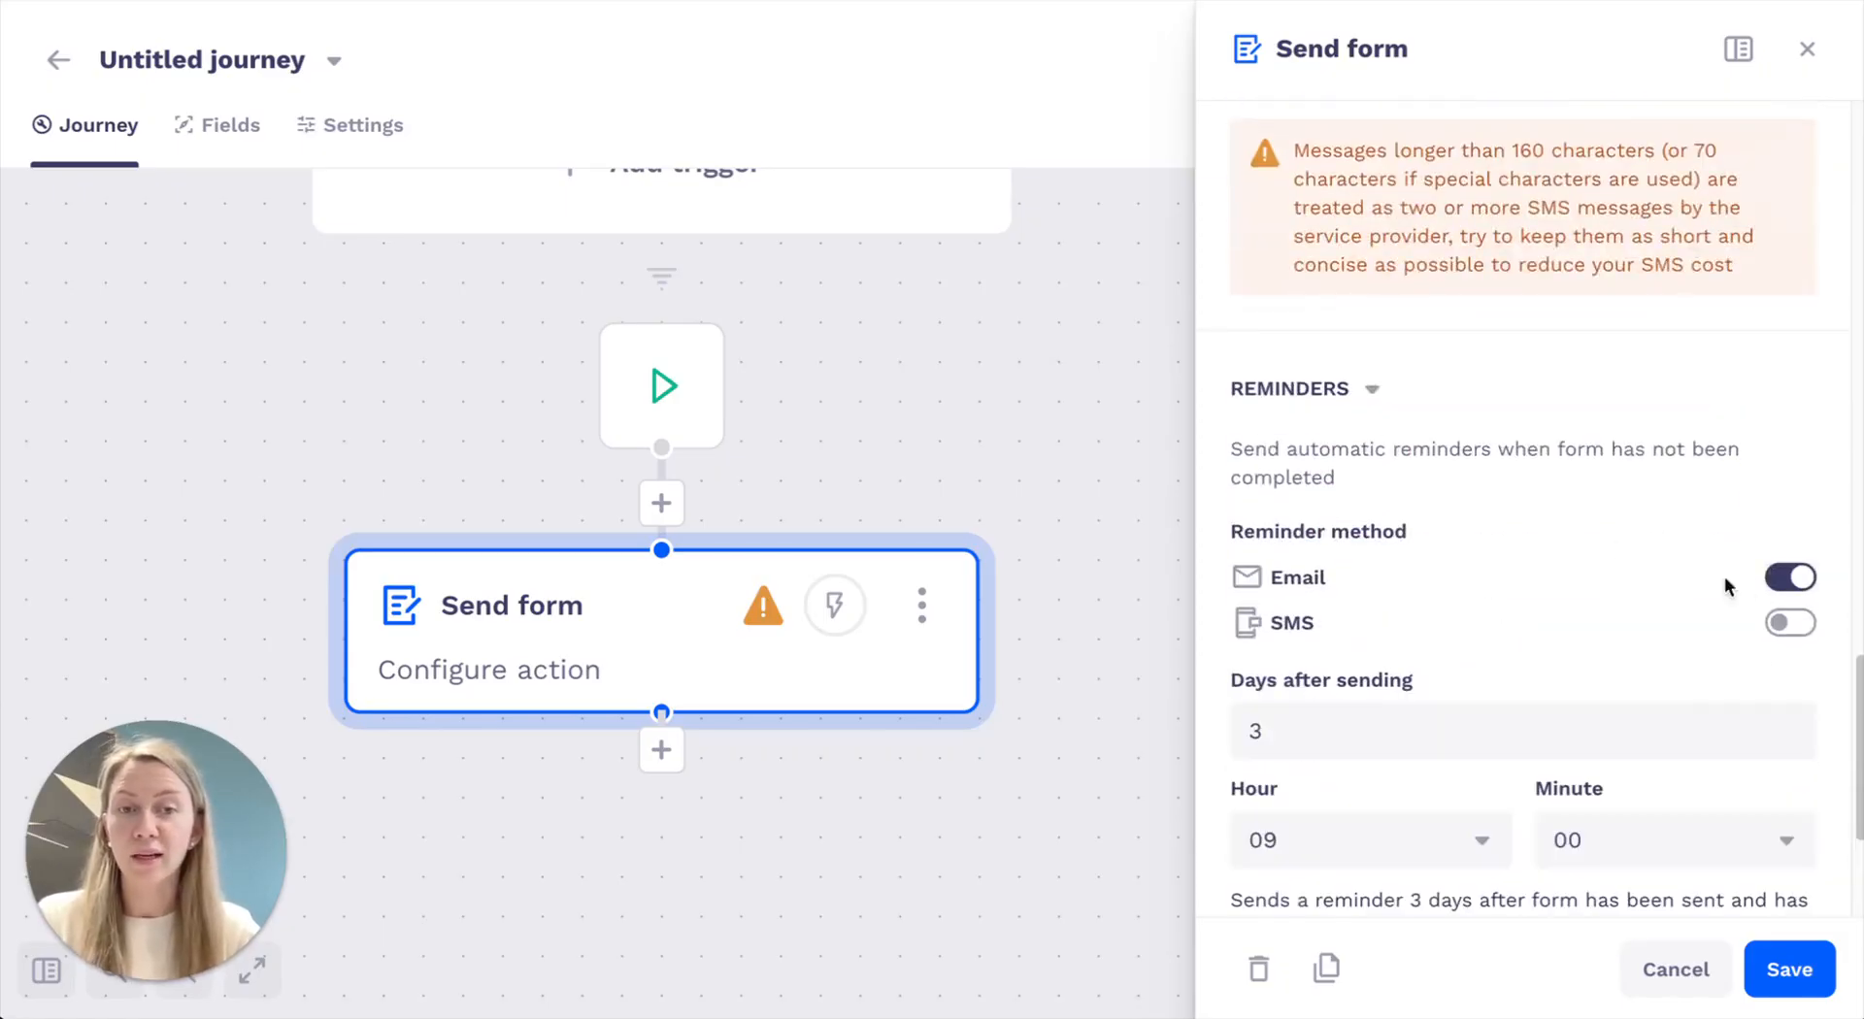
scroll(1670, 558, down, 2)
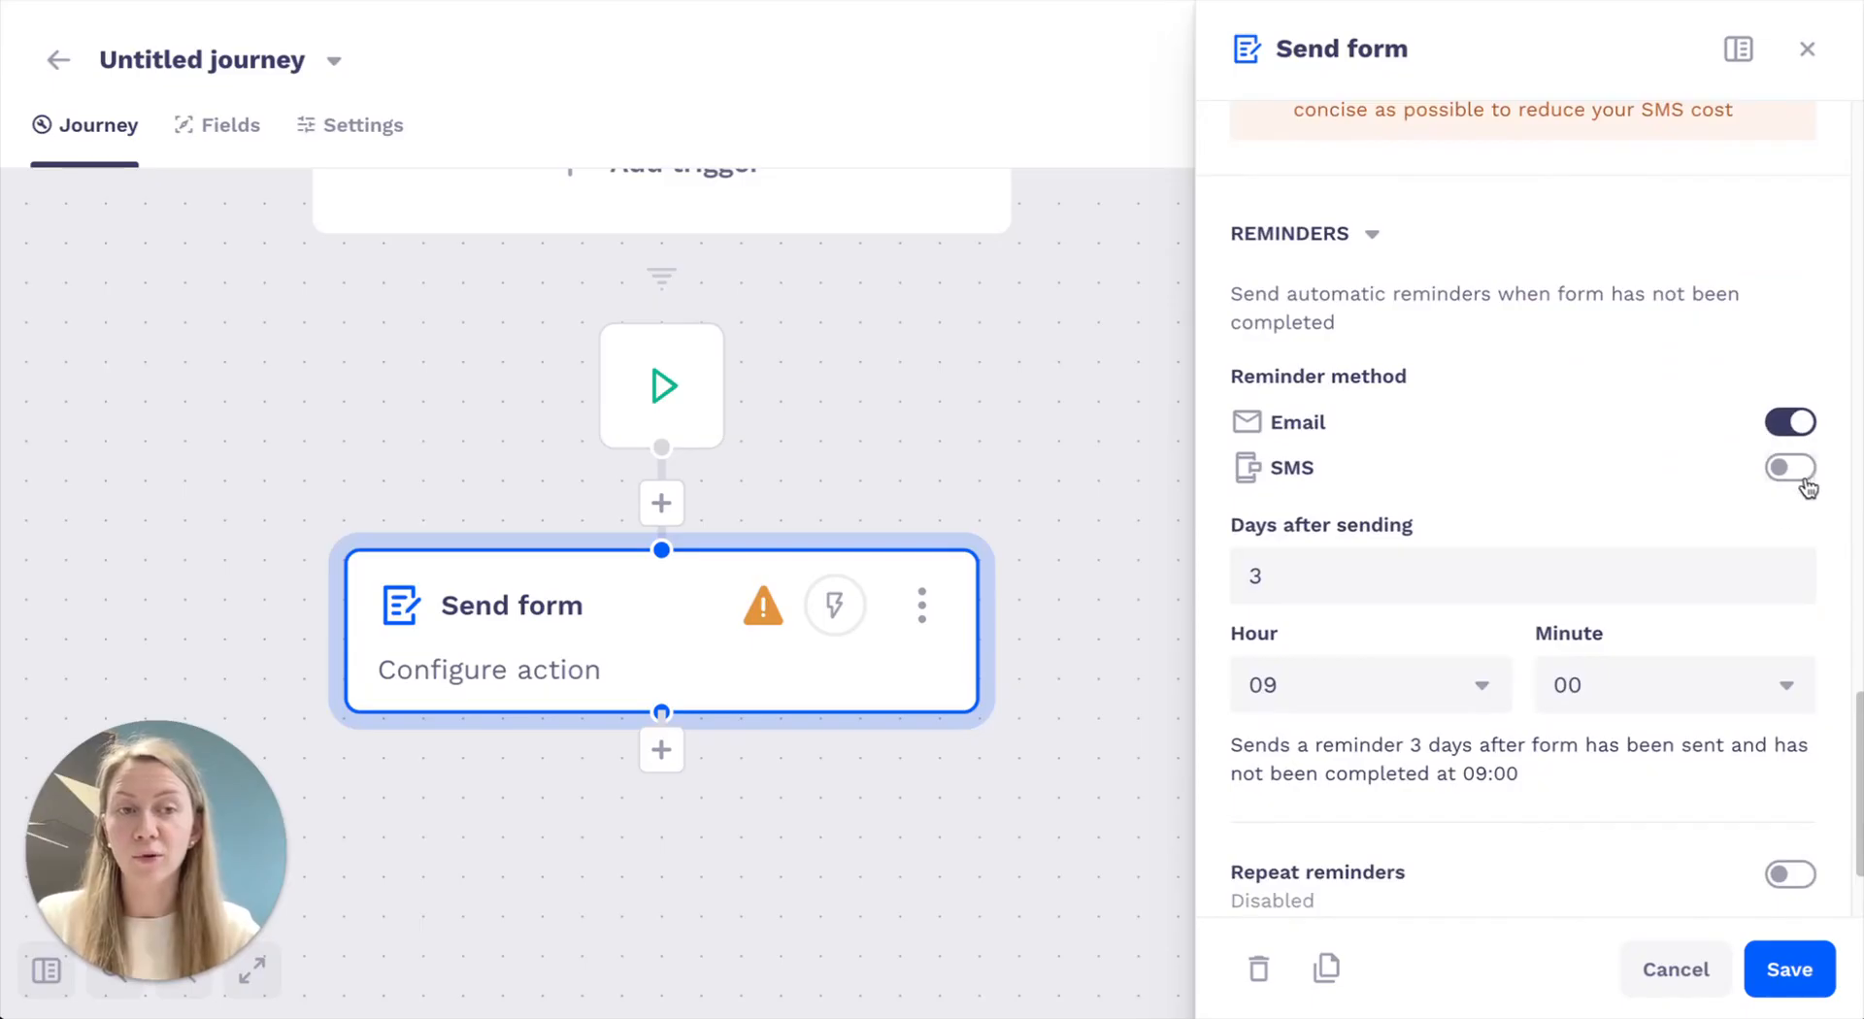
click(1320, 565)
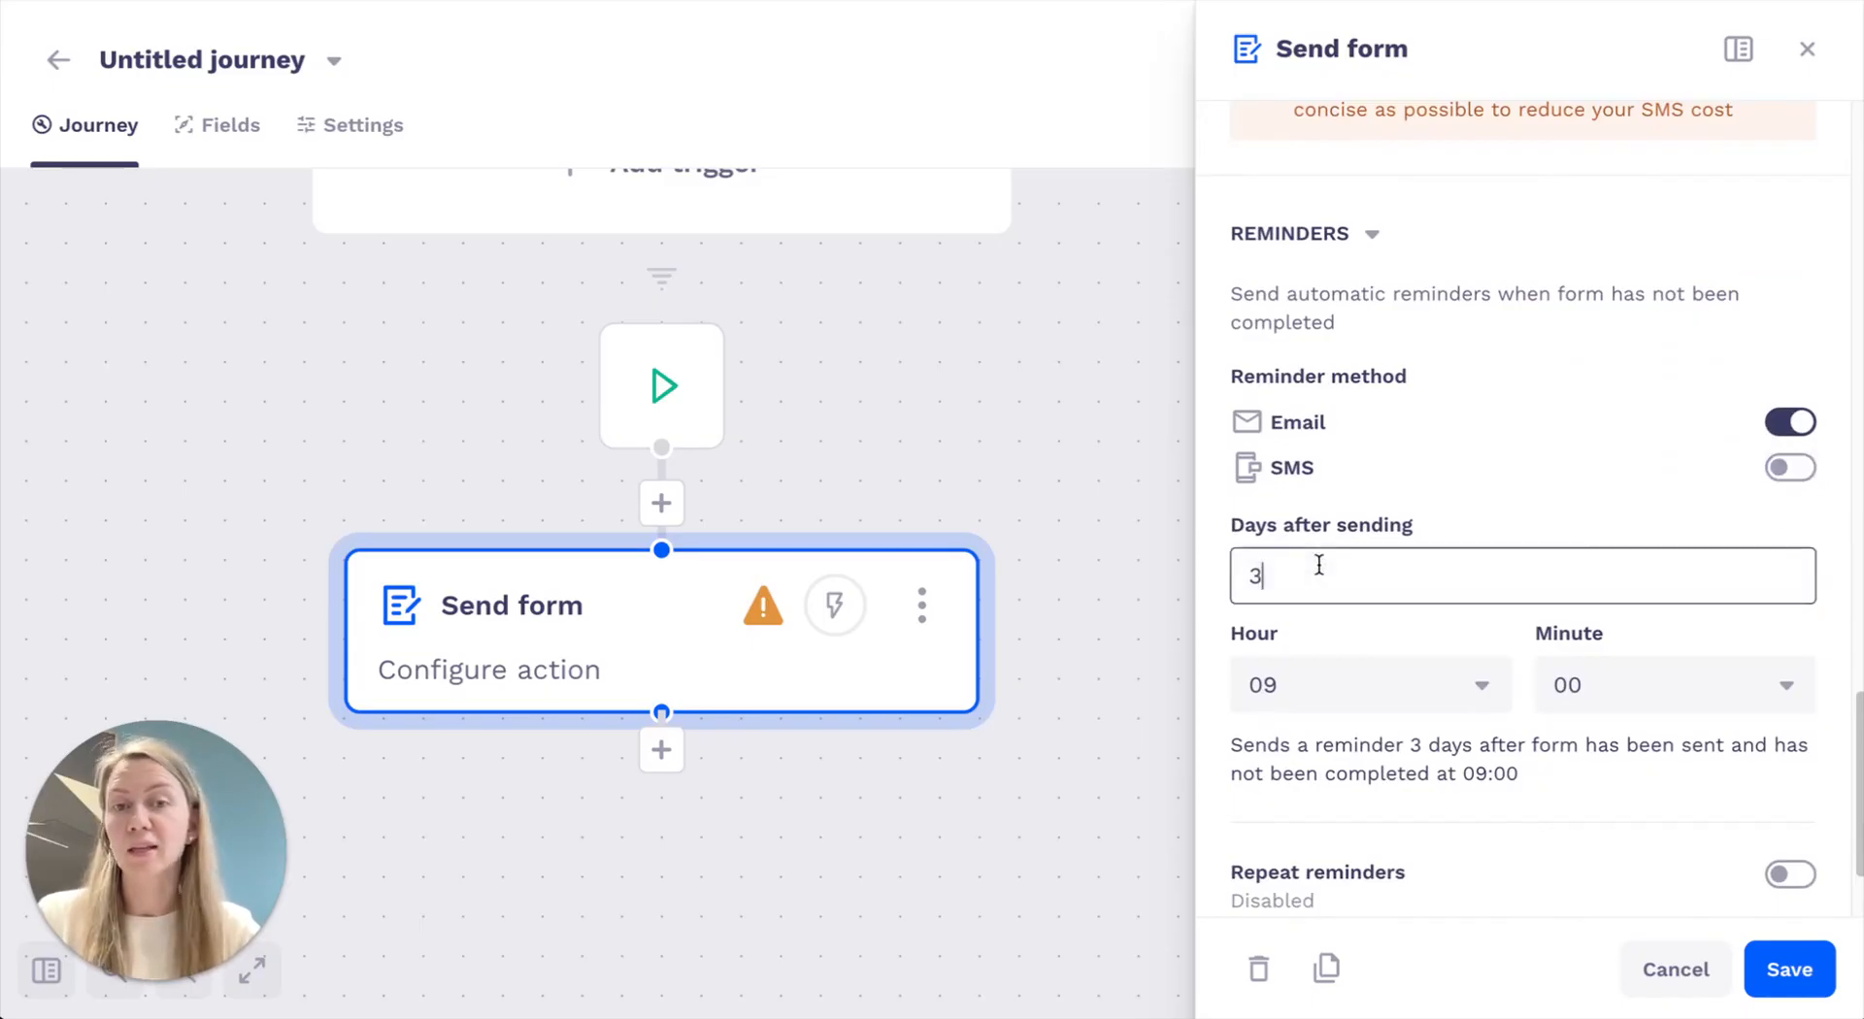
key(BackSpace)
text(1)
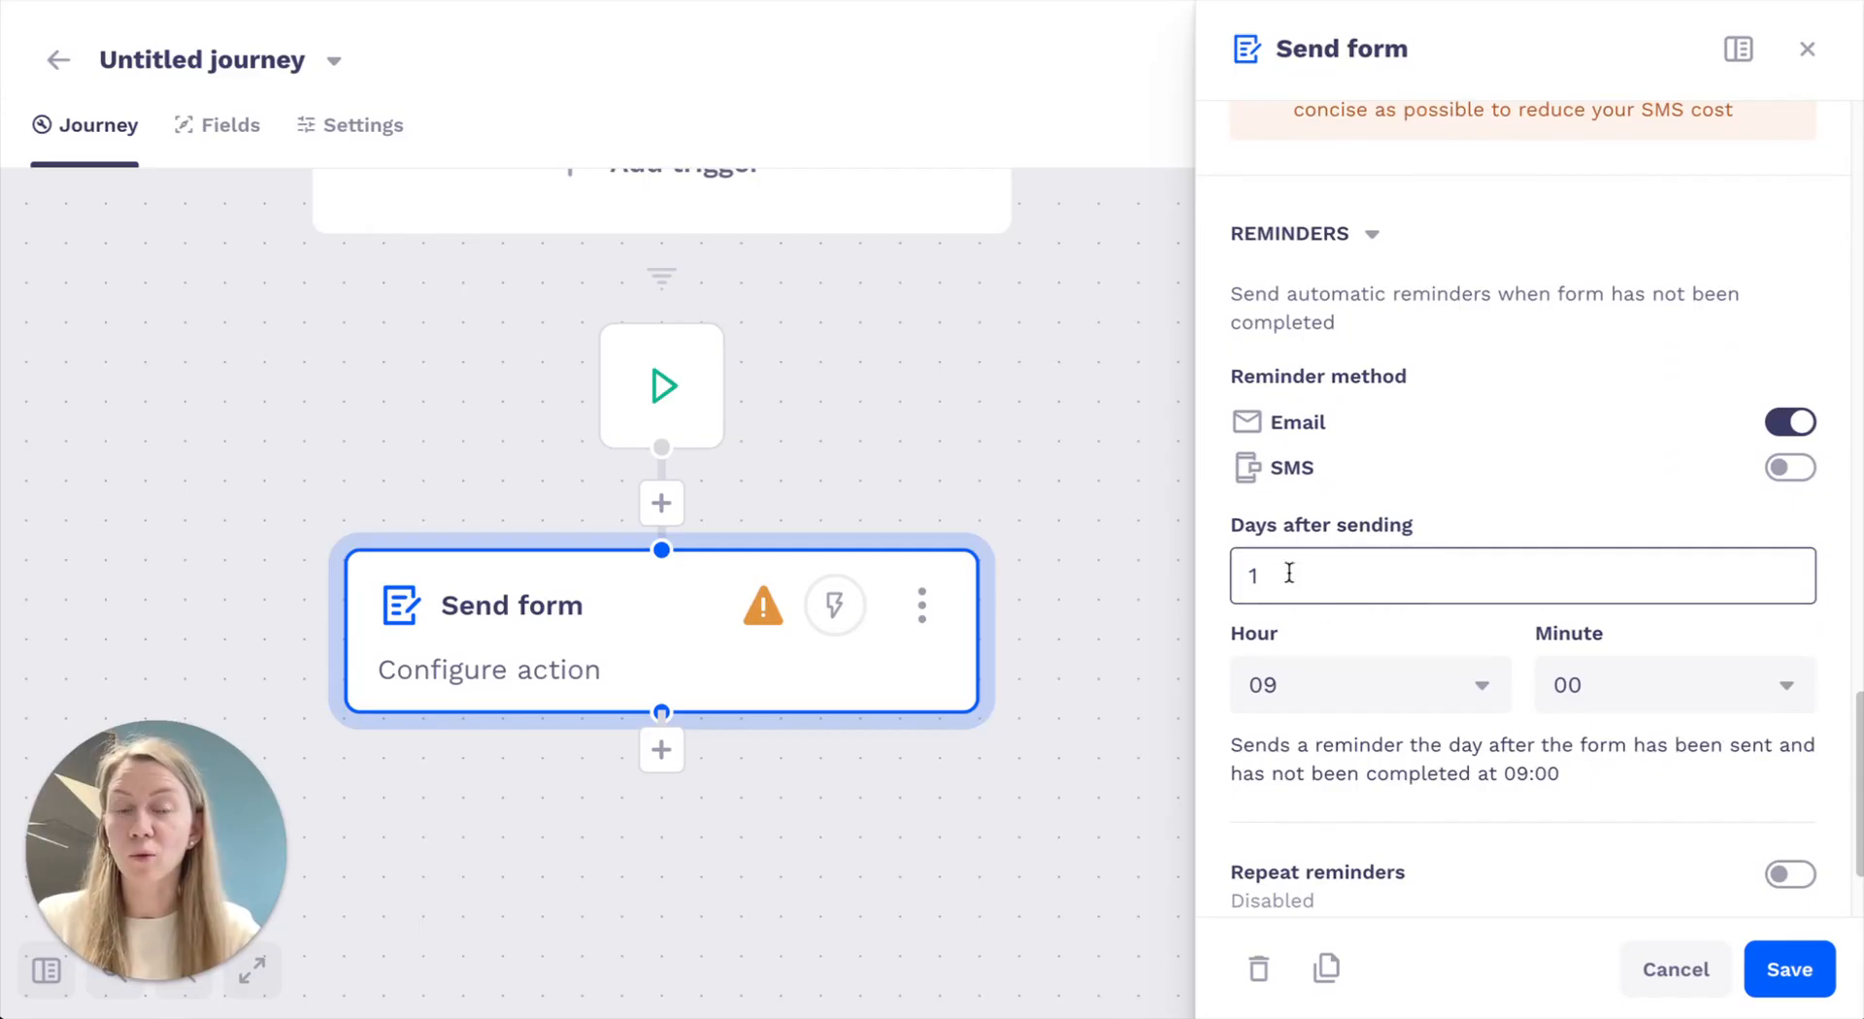
Enable repeat reminders with a frequency of 2 days and a maximum of 3 repeats
scroll(1337, 612, down, 1)
scroll(1338, 611, down, 2)
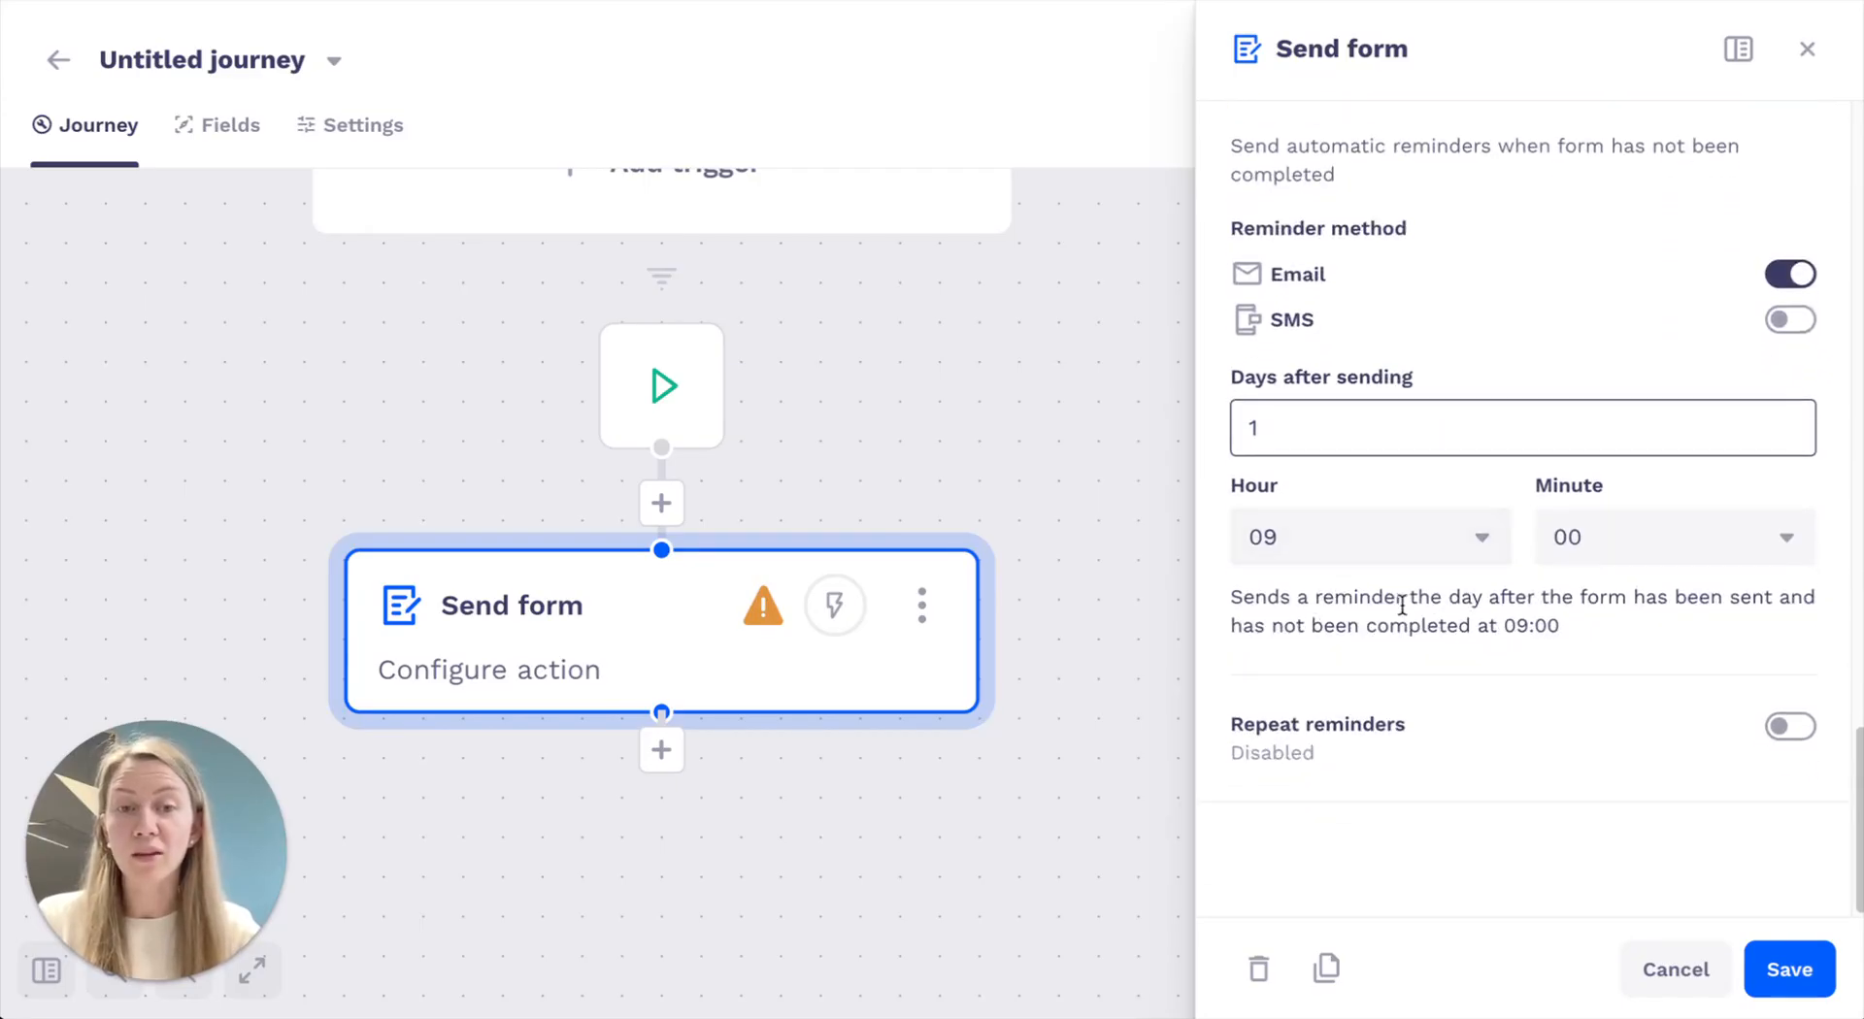
click(1790, 725)
scroll(1495, 697, down, 3)
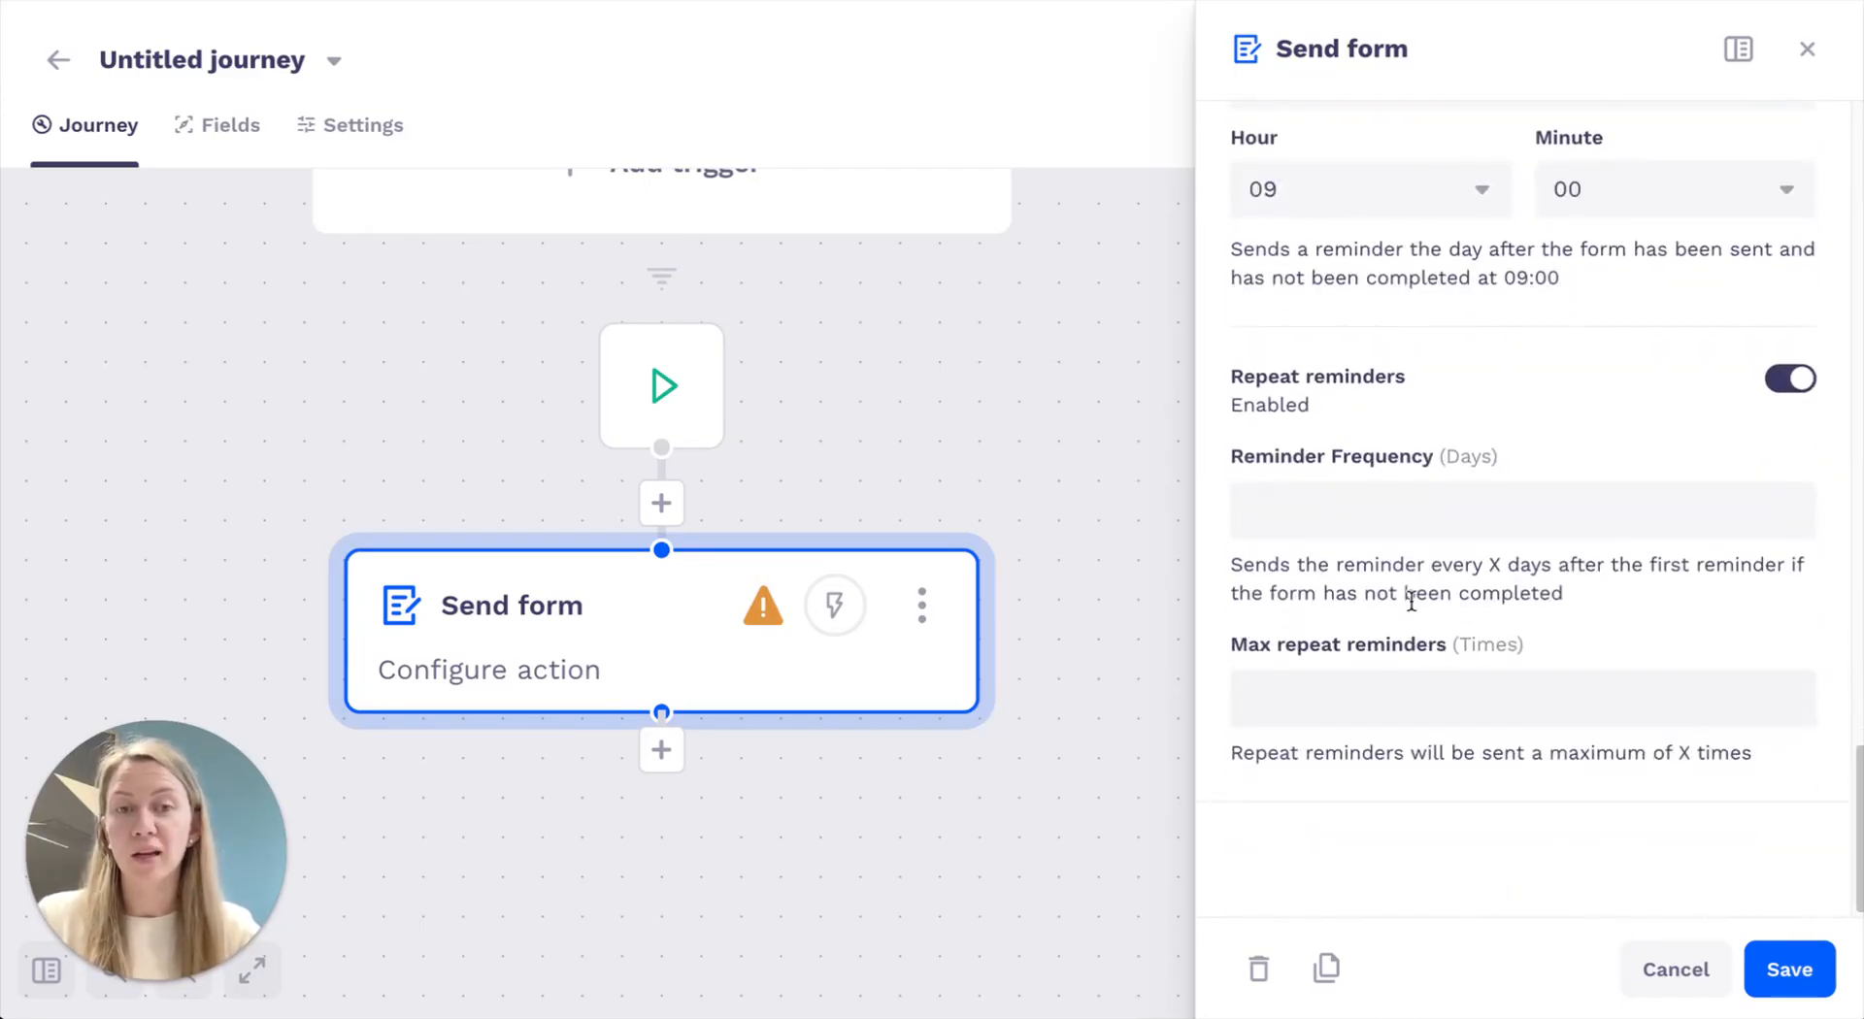
click(1318, 519)
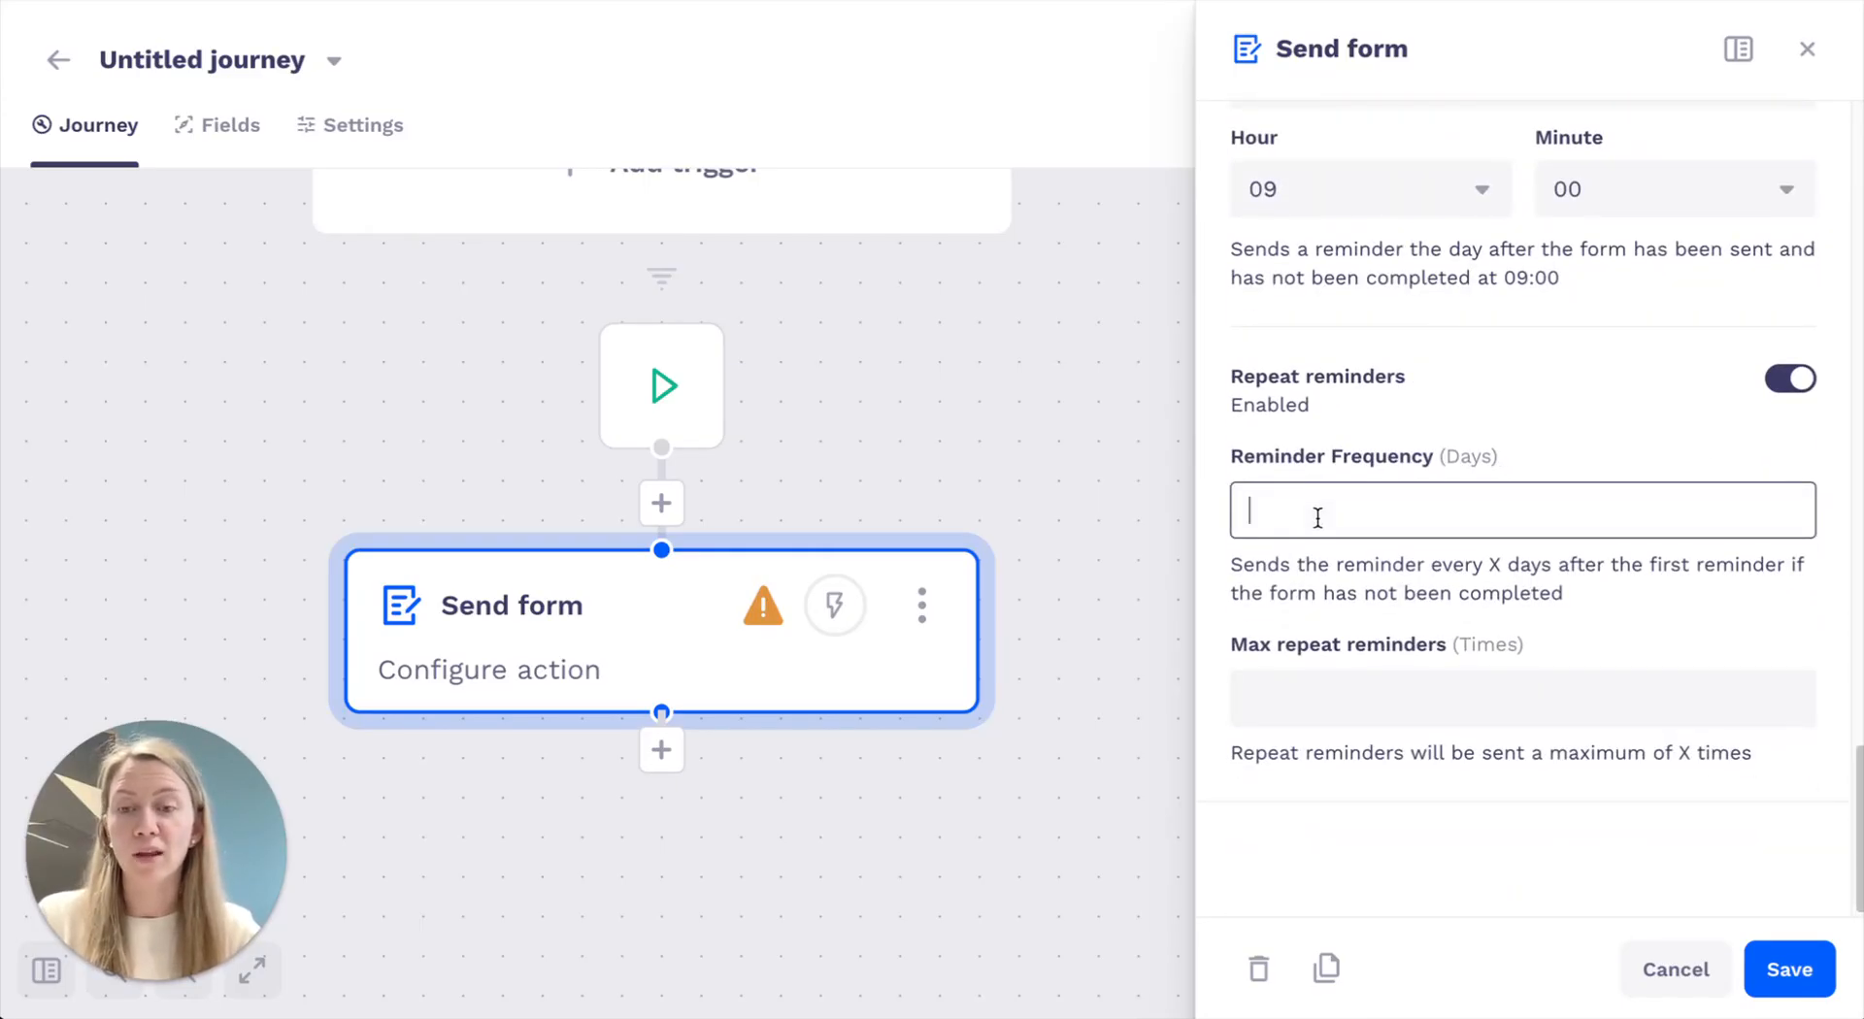
text(2)
click(1332, 691)
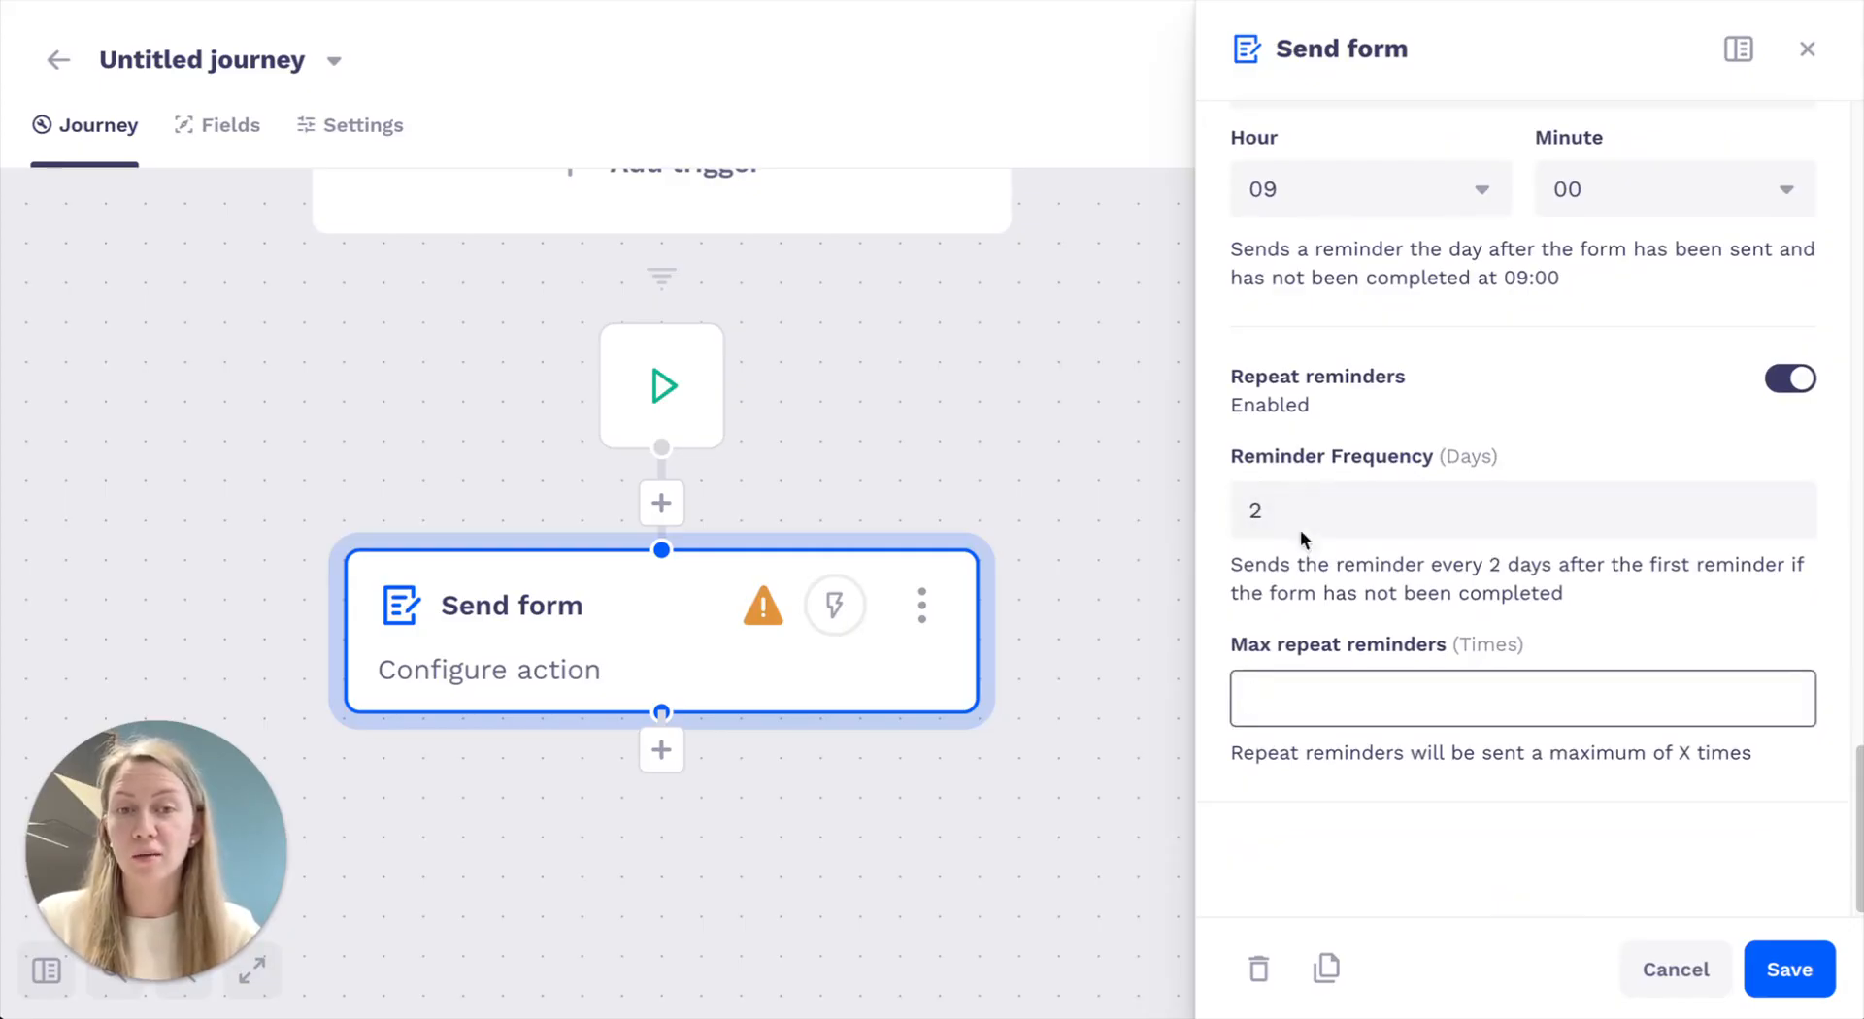
text(3)
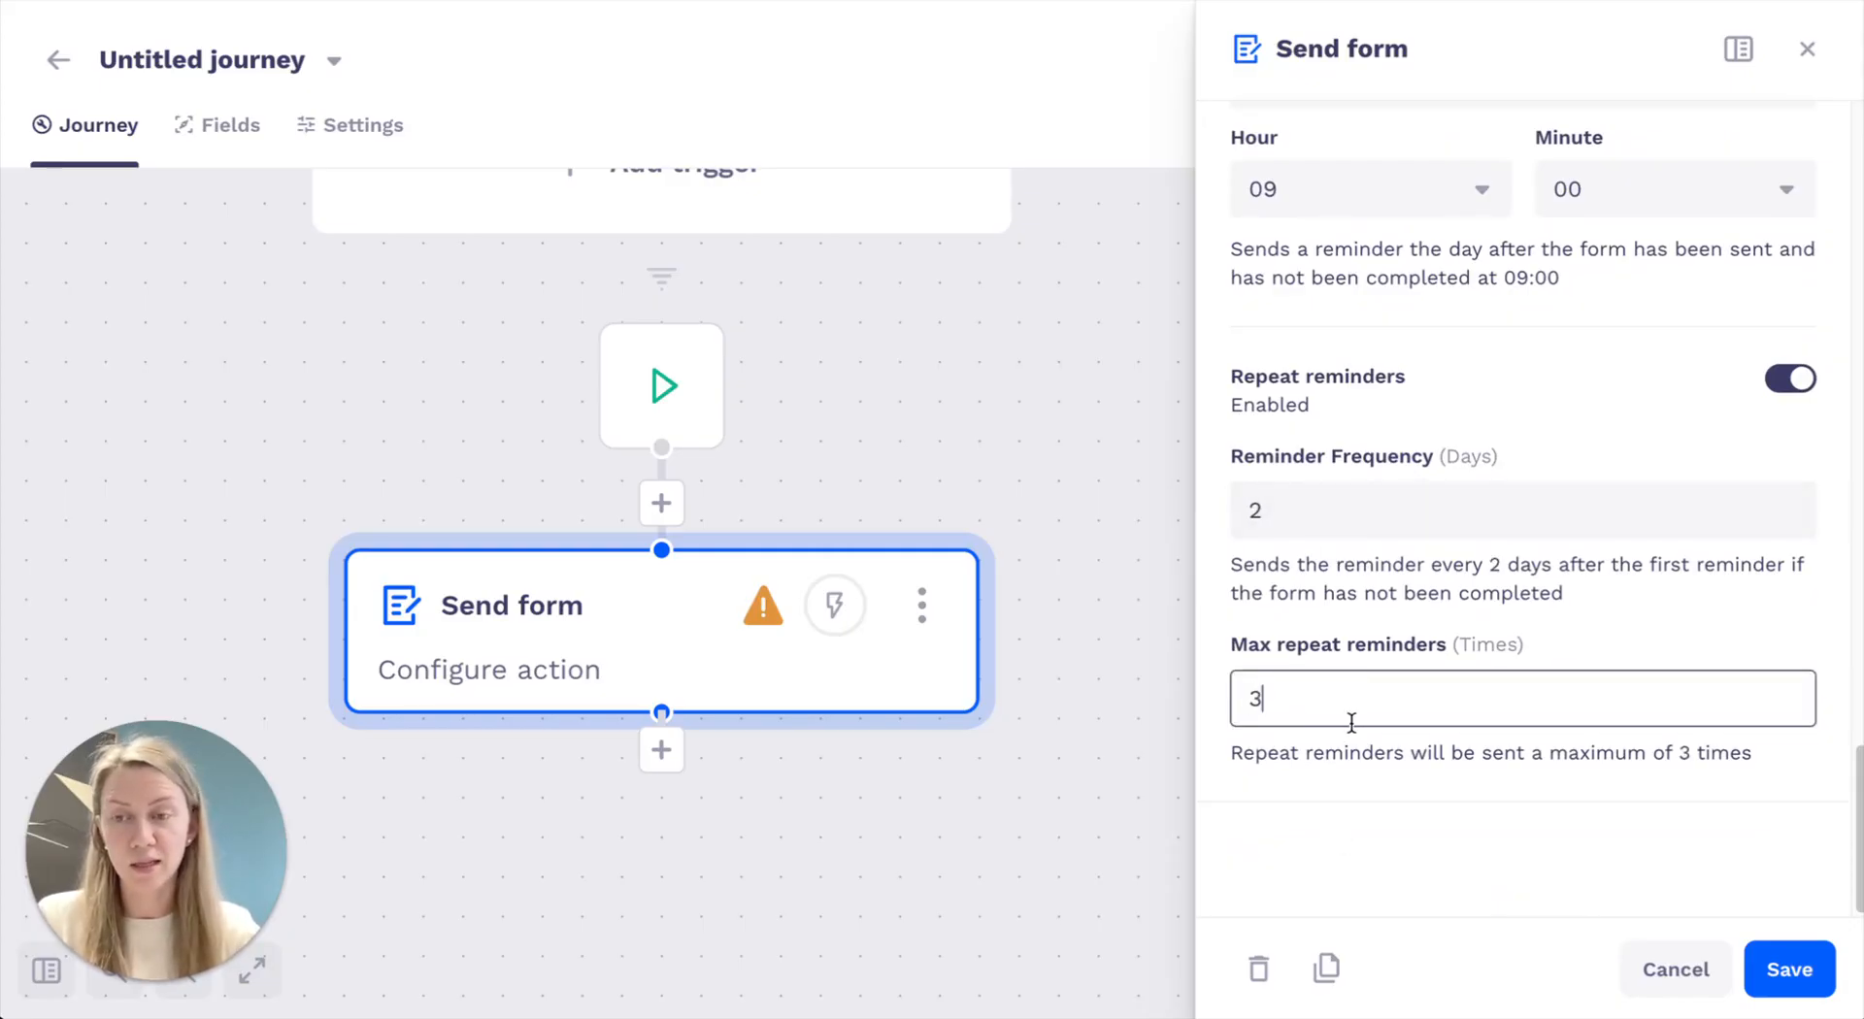
Review the Send form action's reminder, trigger and notification settings, and save the action
scroll(1356, 725, up, 2)
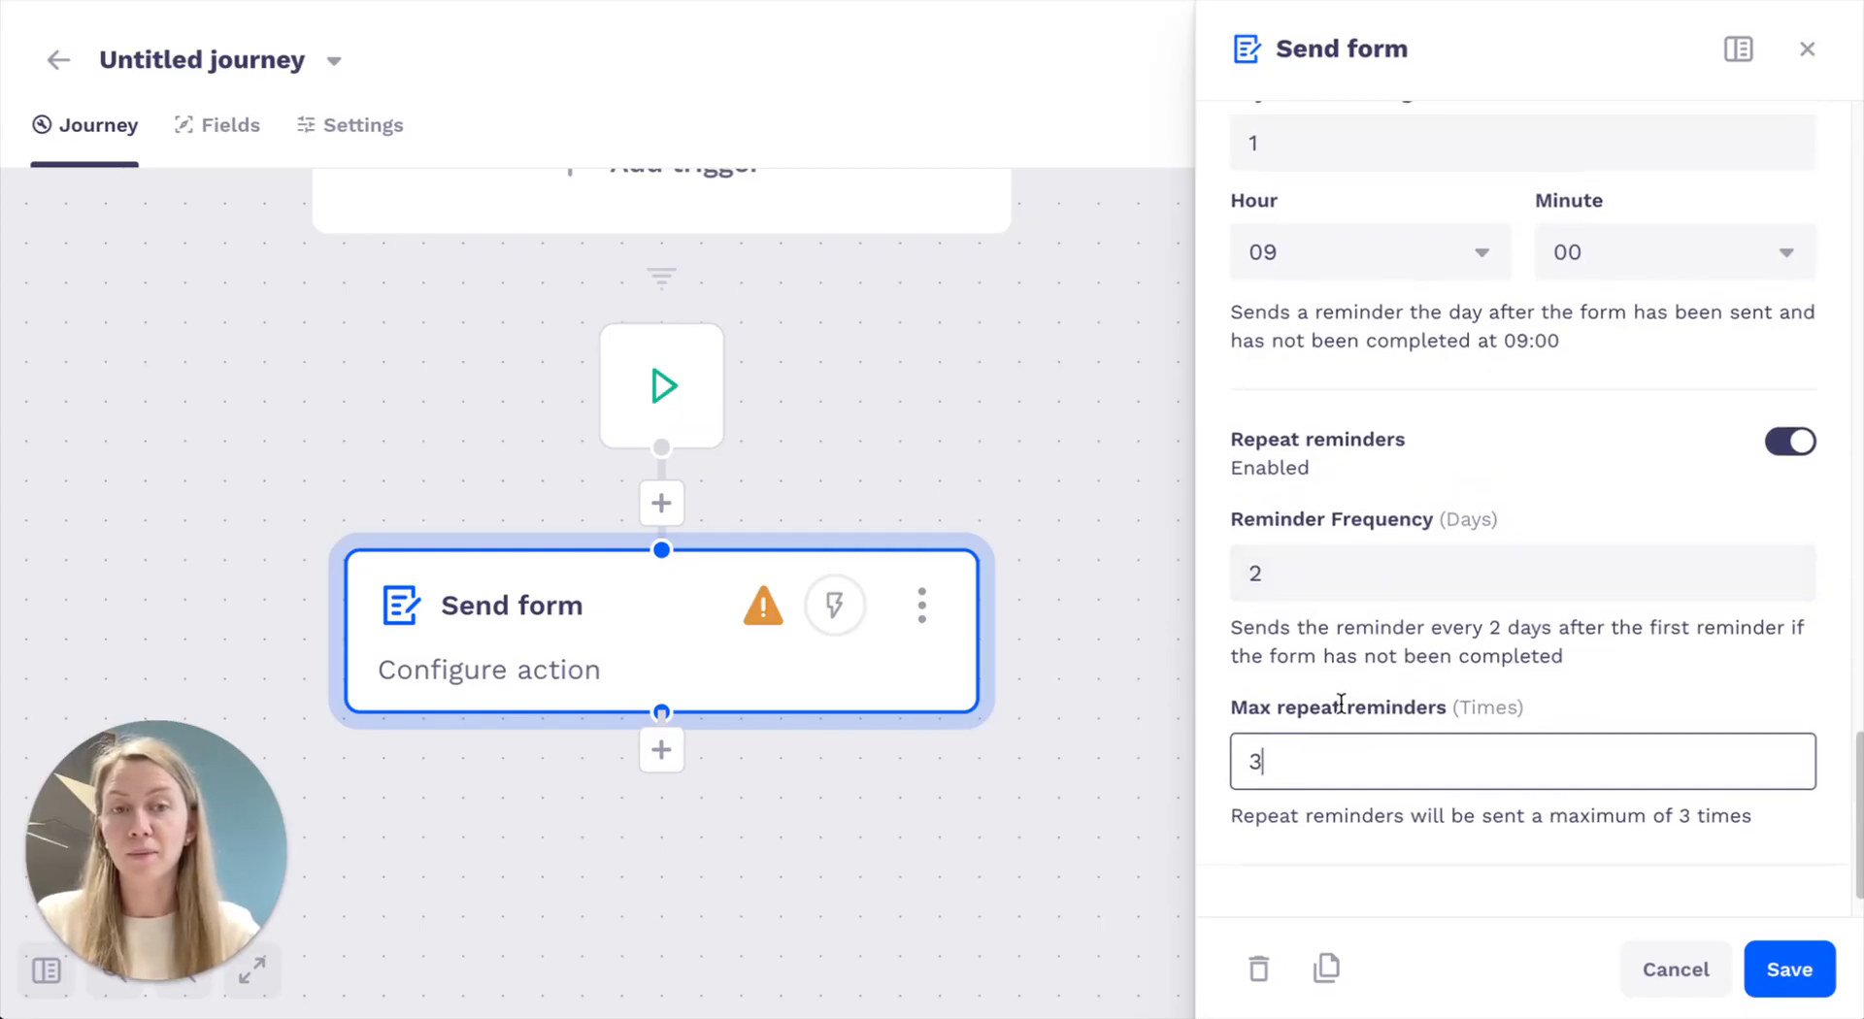
scroll(1302, 299, up, 1)
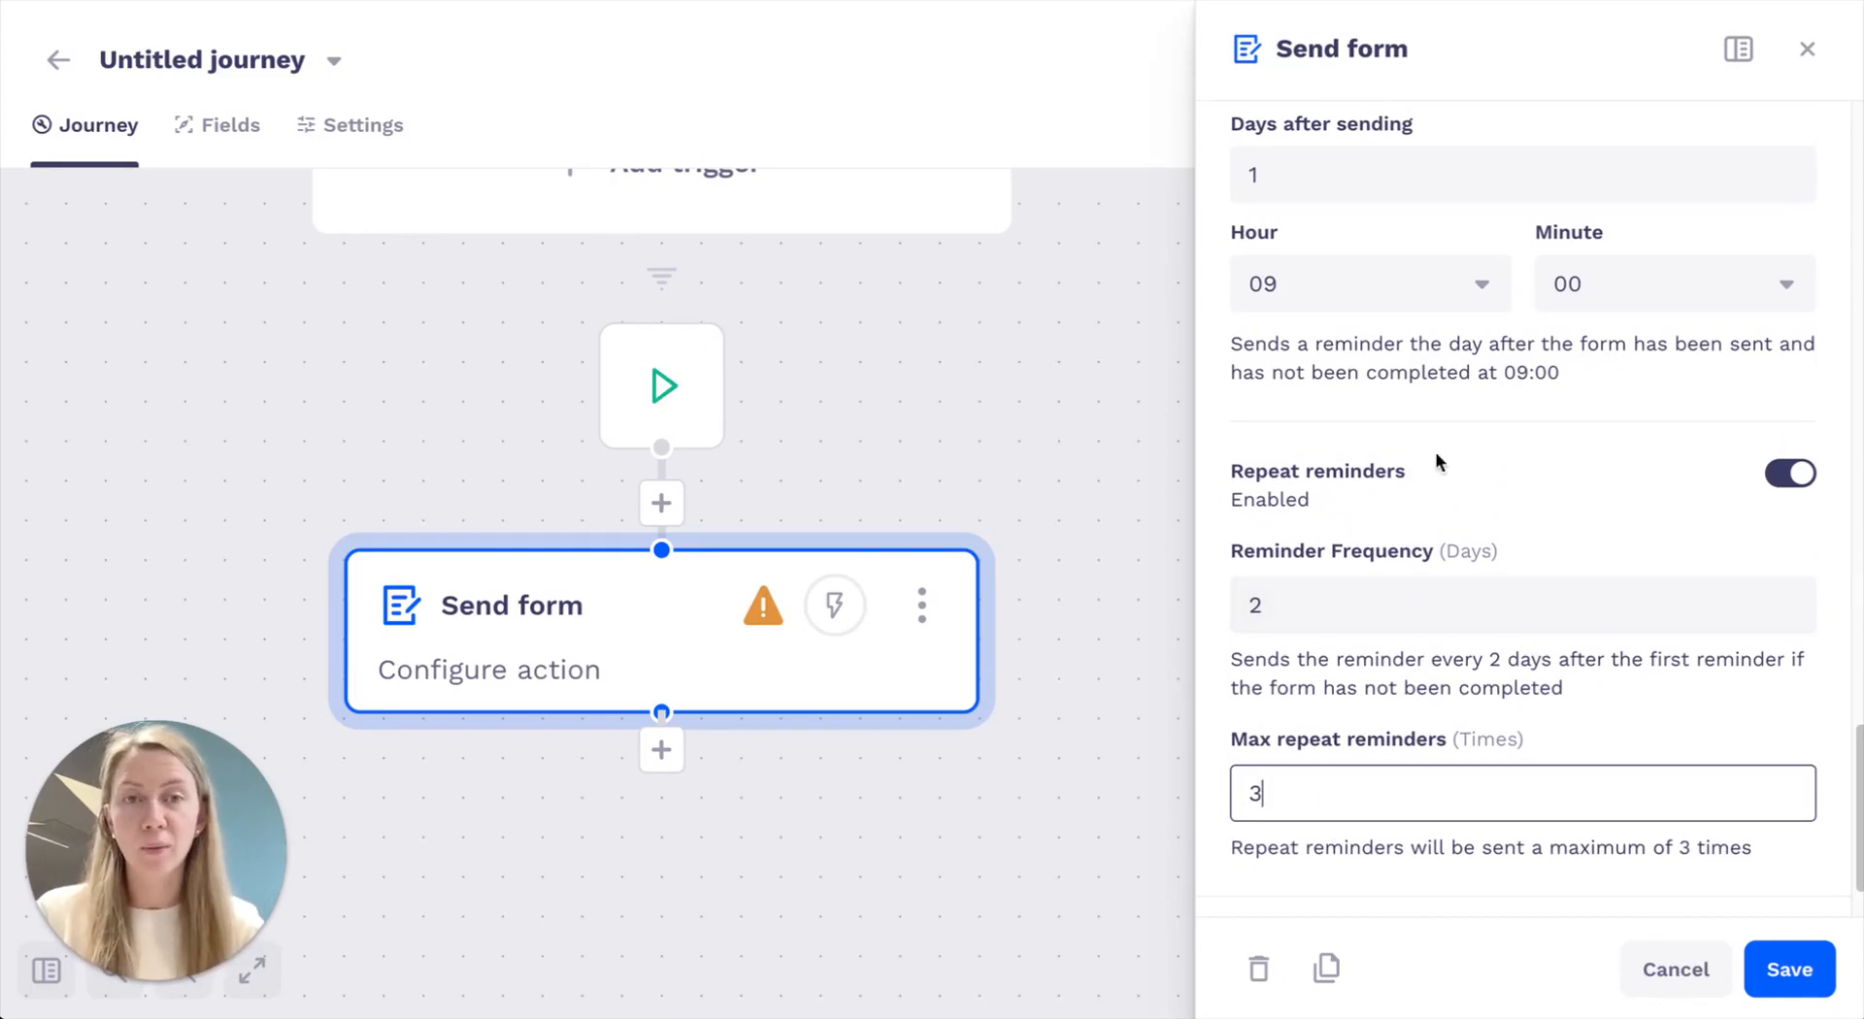
scroll(1564, 674, up, 20)
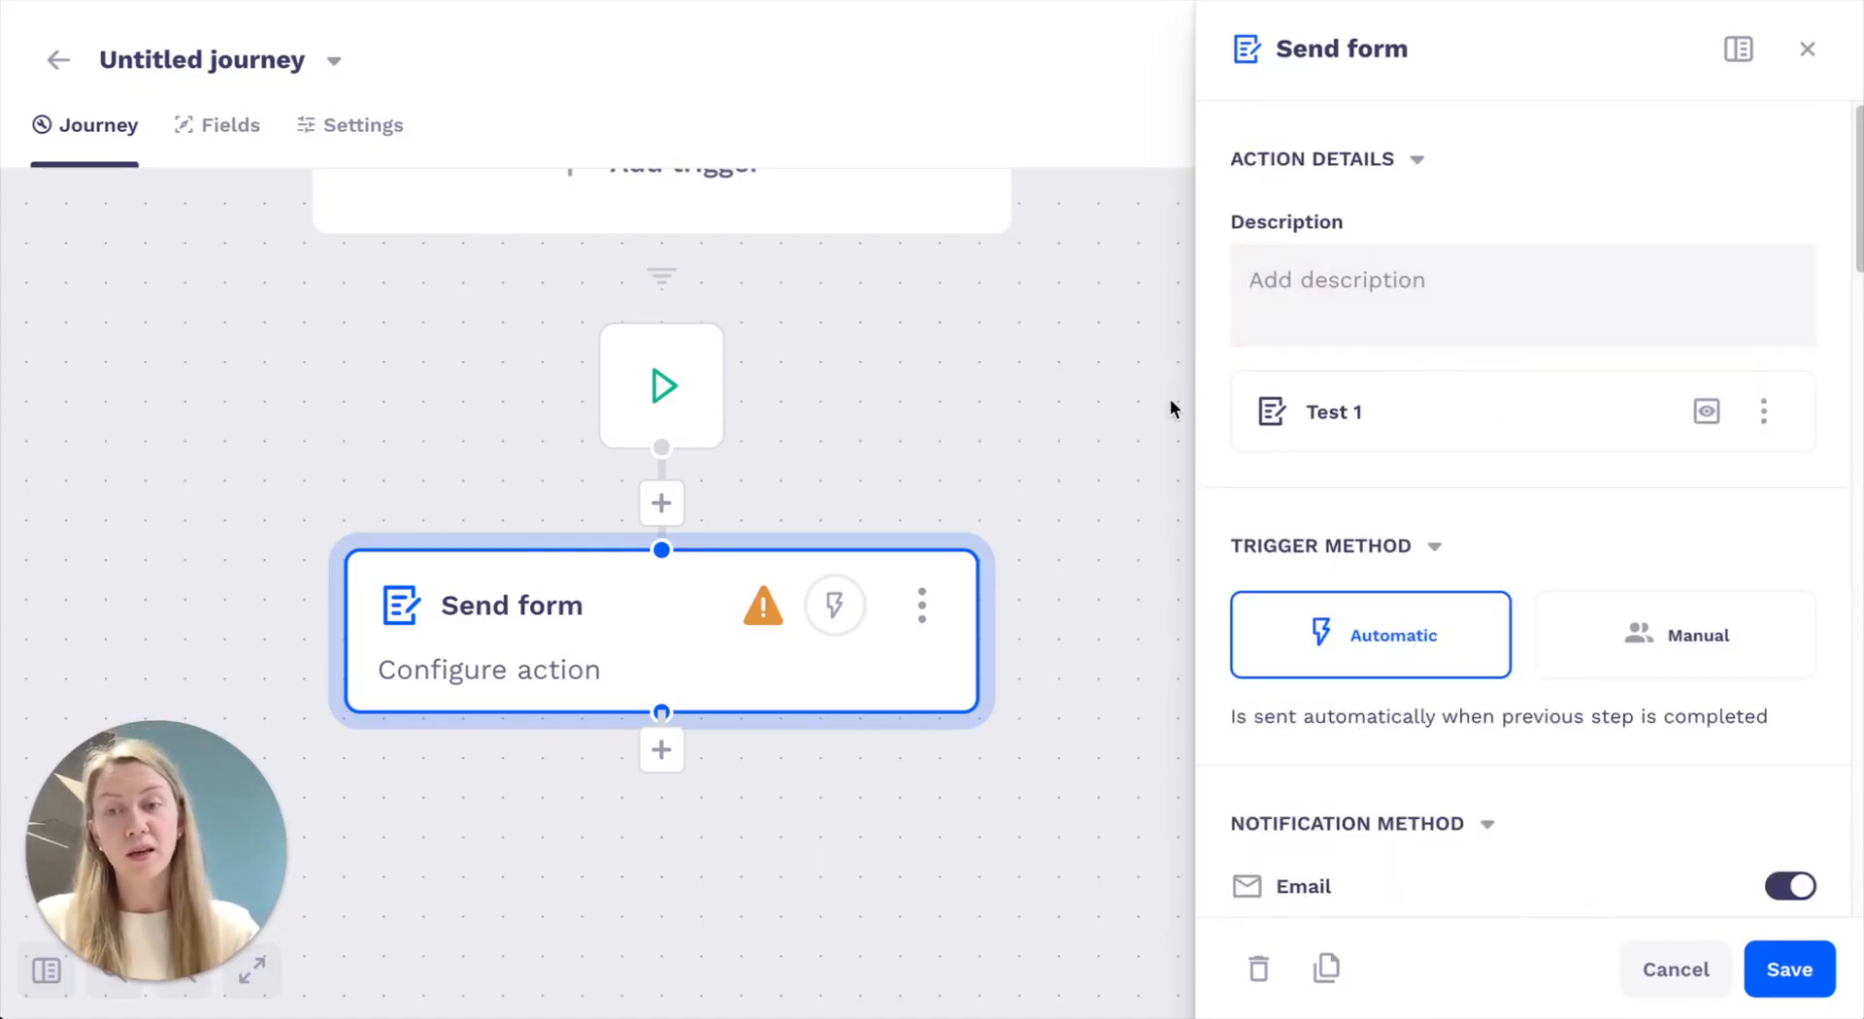
click(1781, 969)
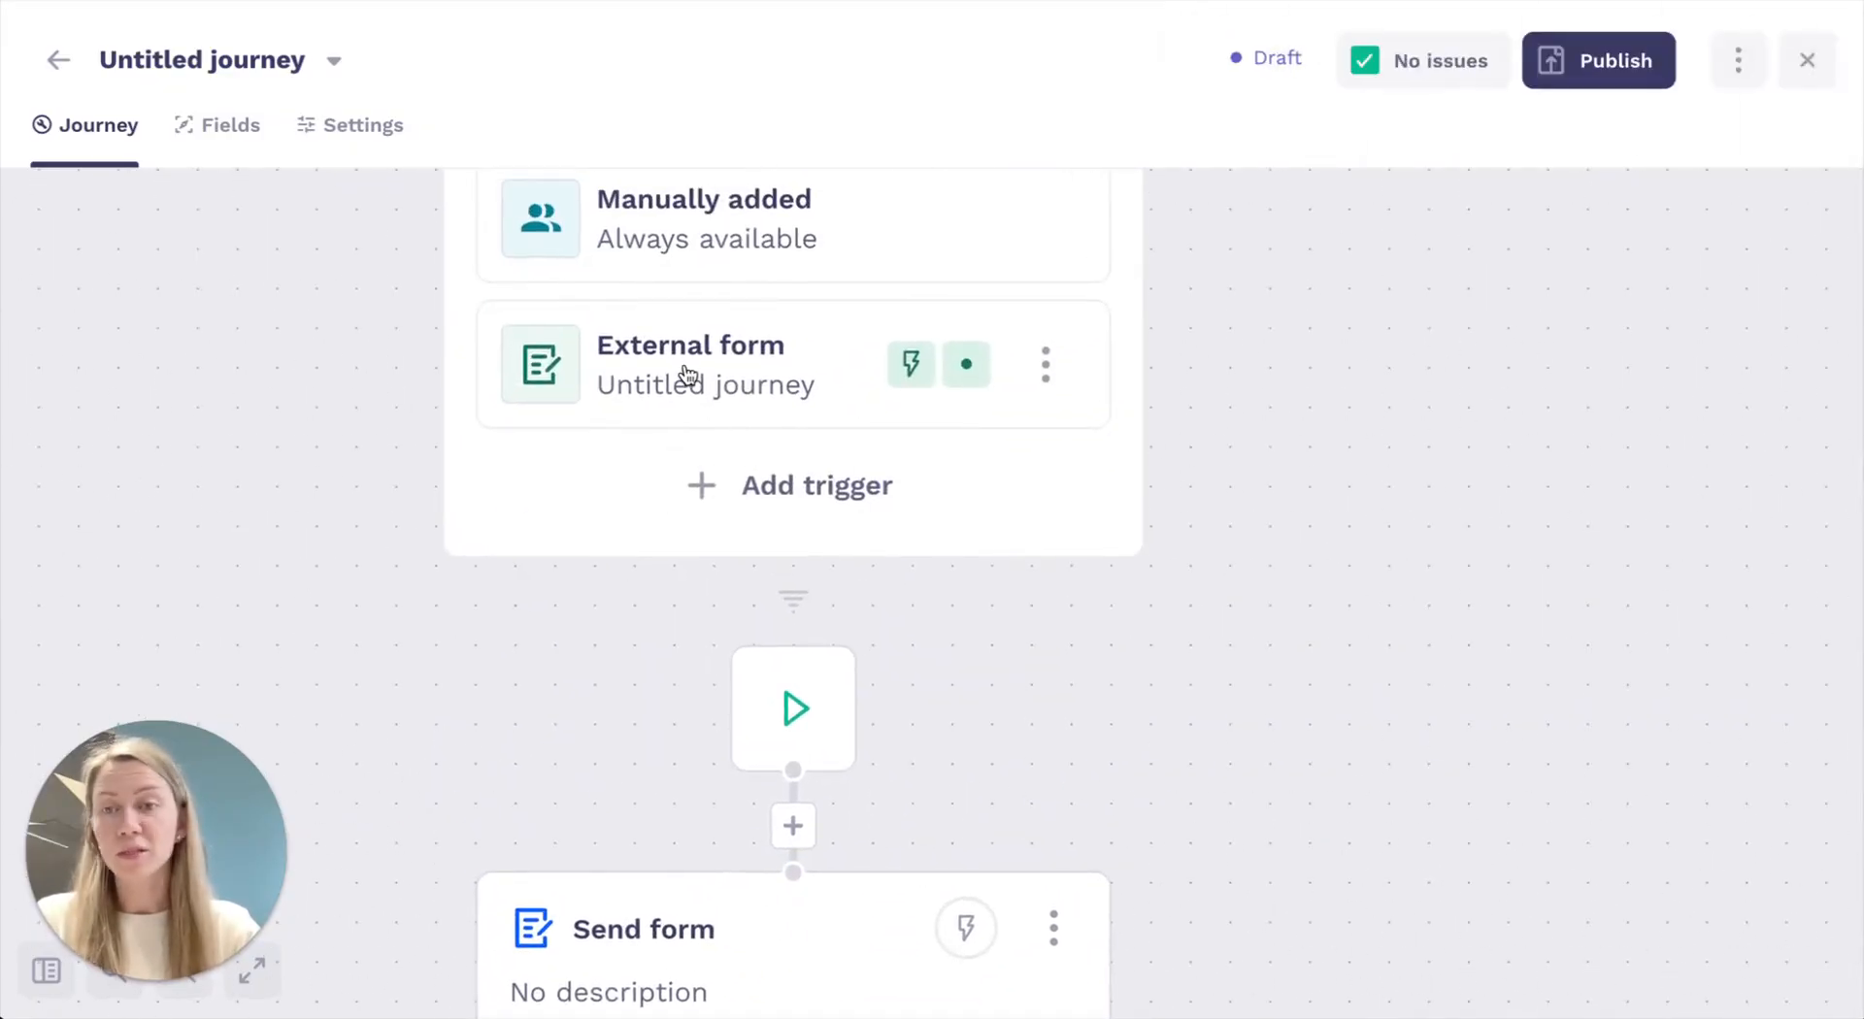
Open the journey's External form trigger and add a Long text input below the Full name field
click(709, 361)
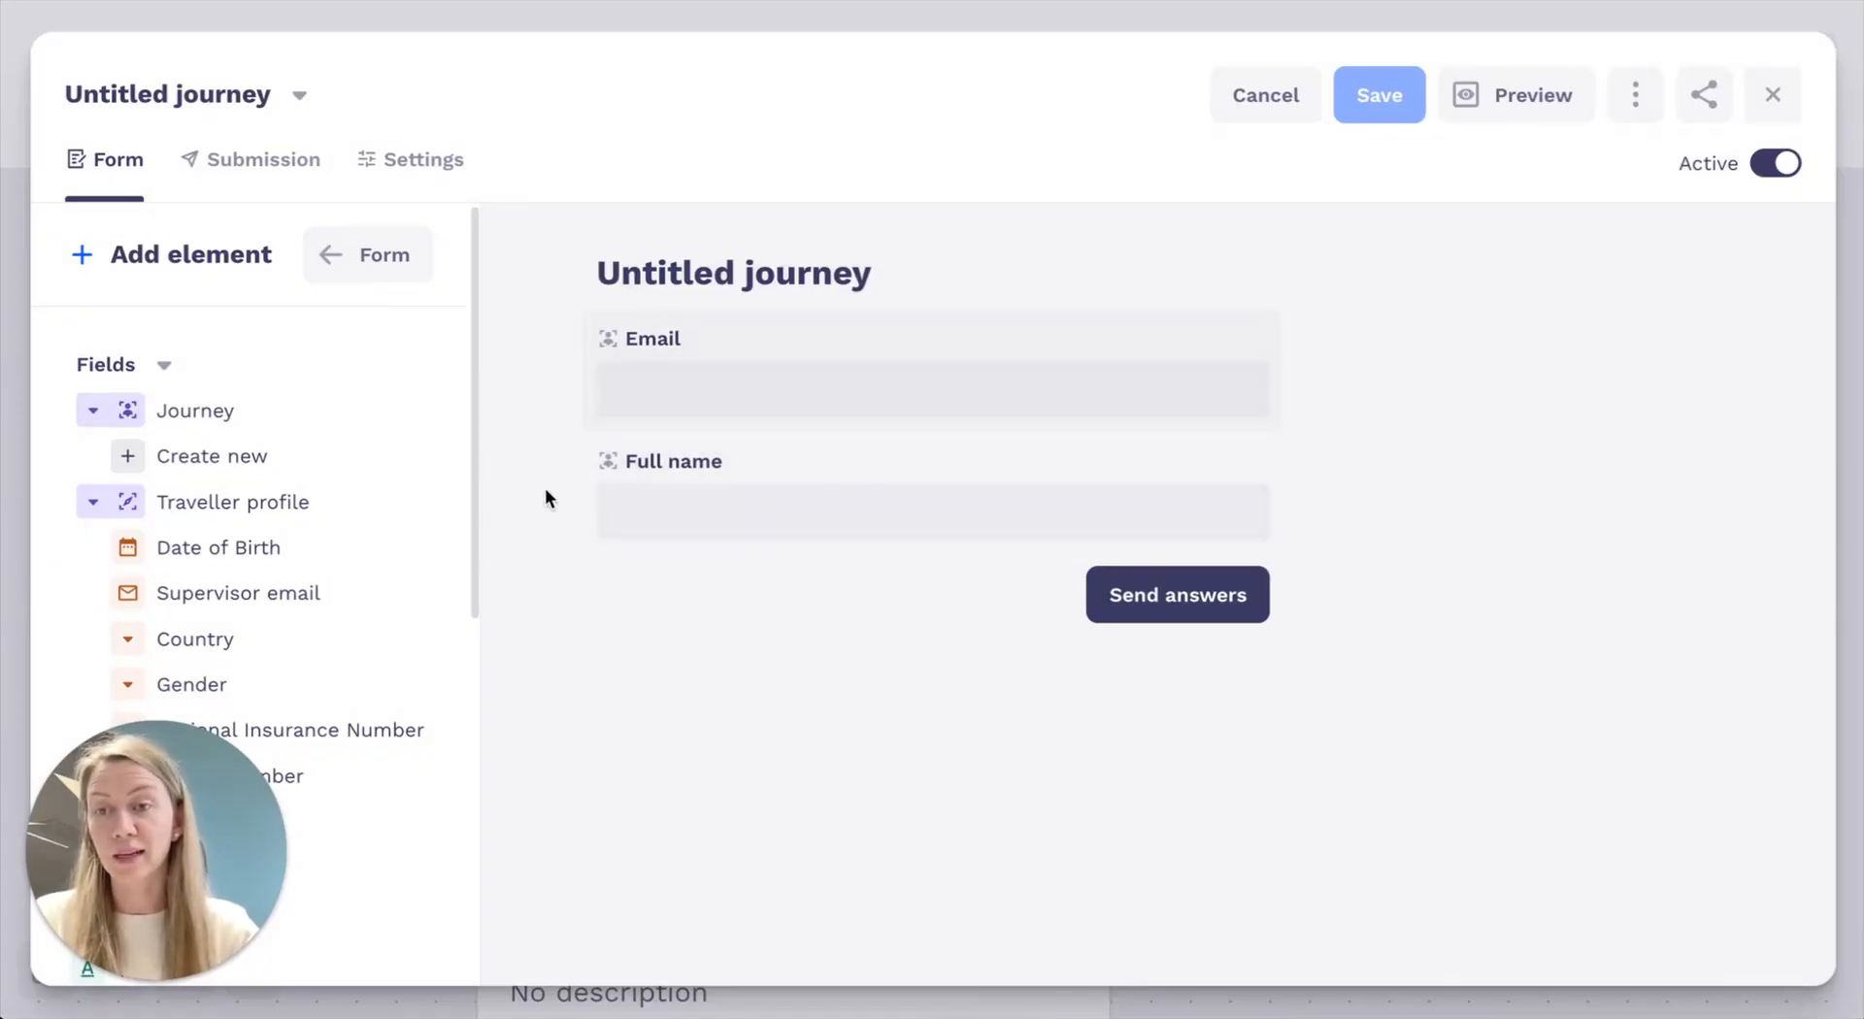
scroll(316, 558, down, 5)
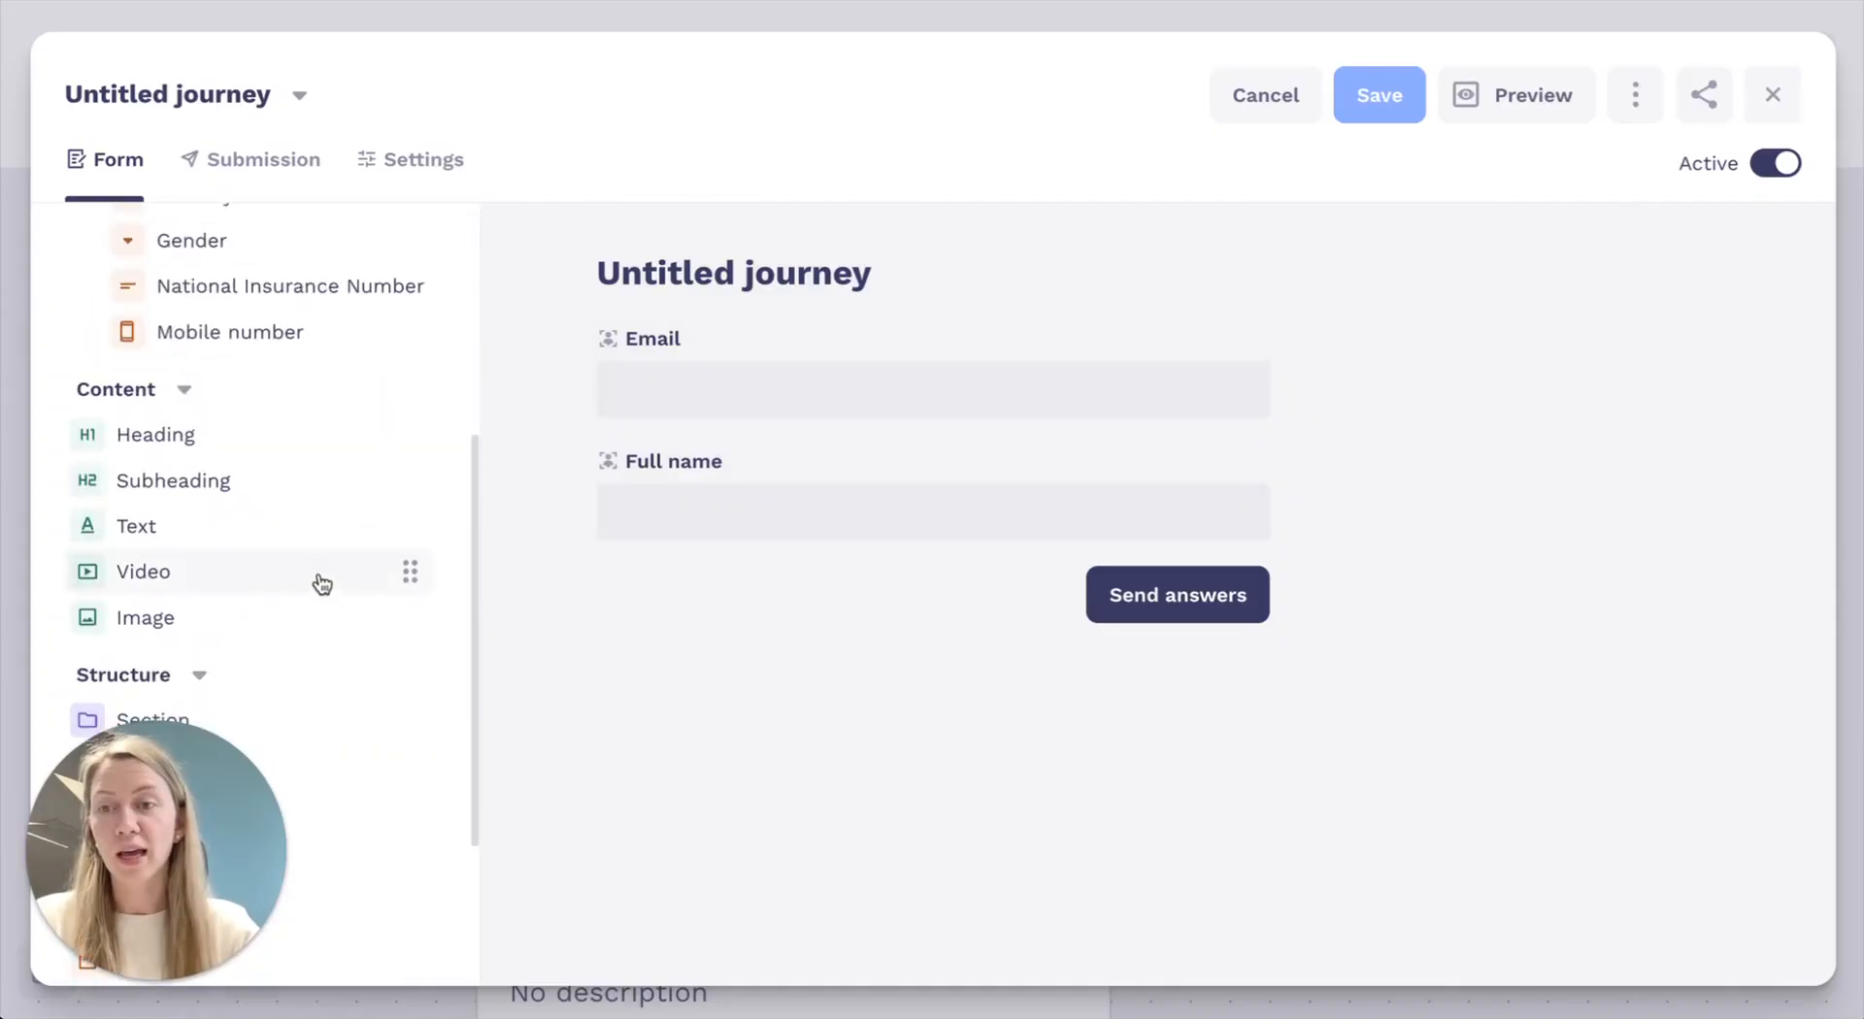
scroll(321, 544, up, 2)
scroll(311, 495, down, 5)
scroll(308, 489, down, 2)
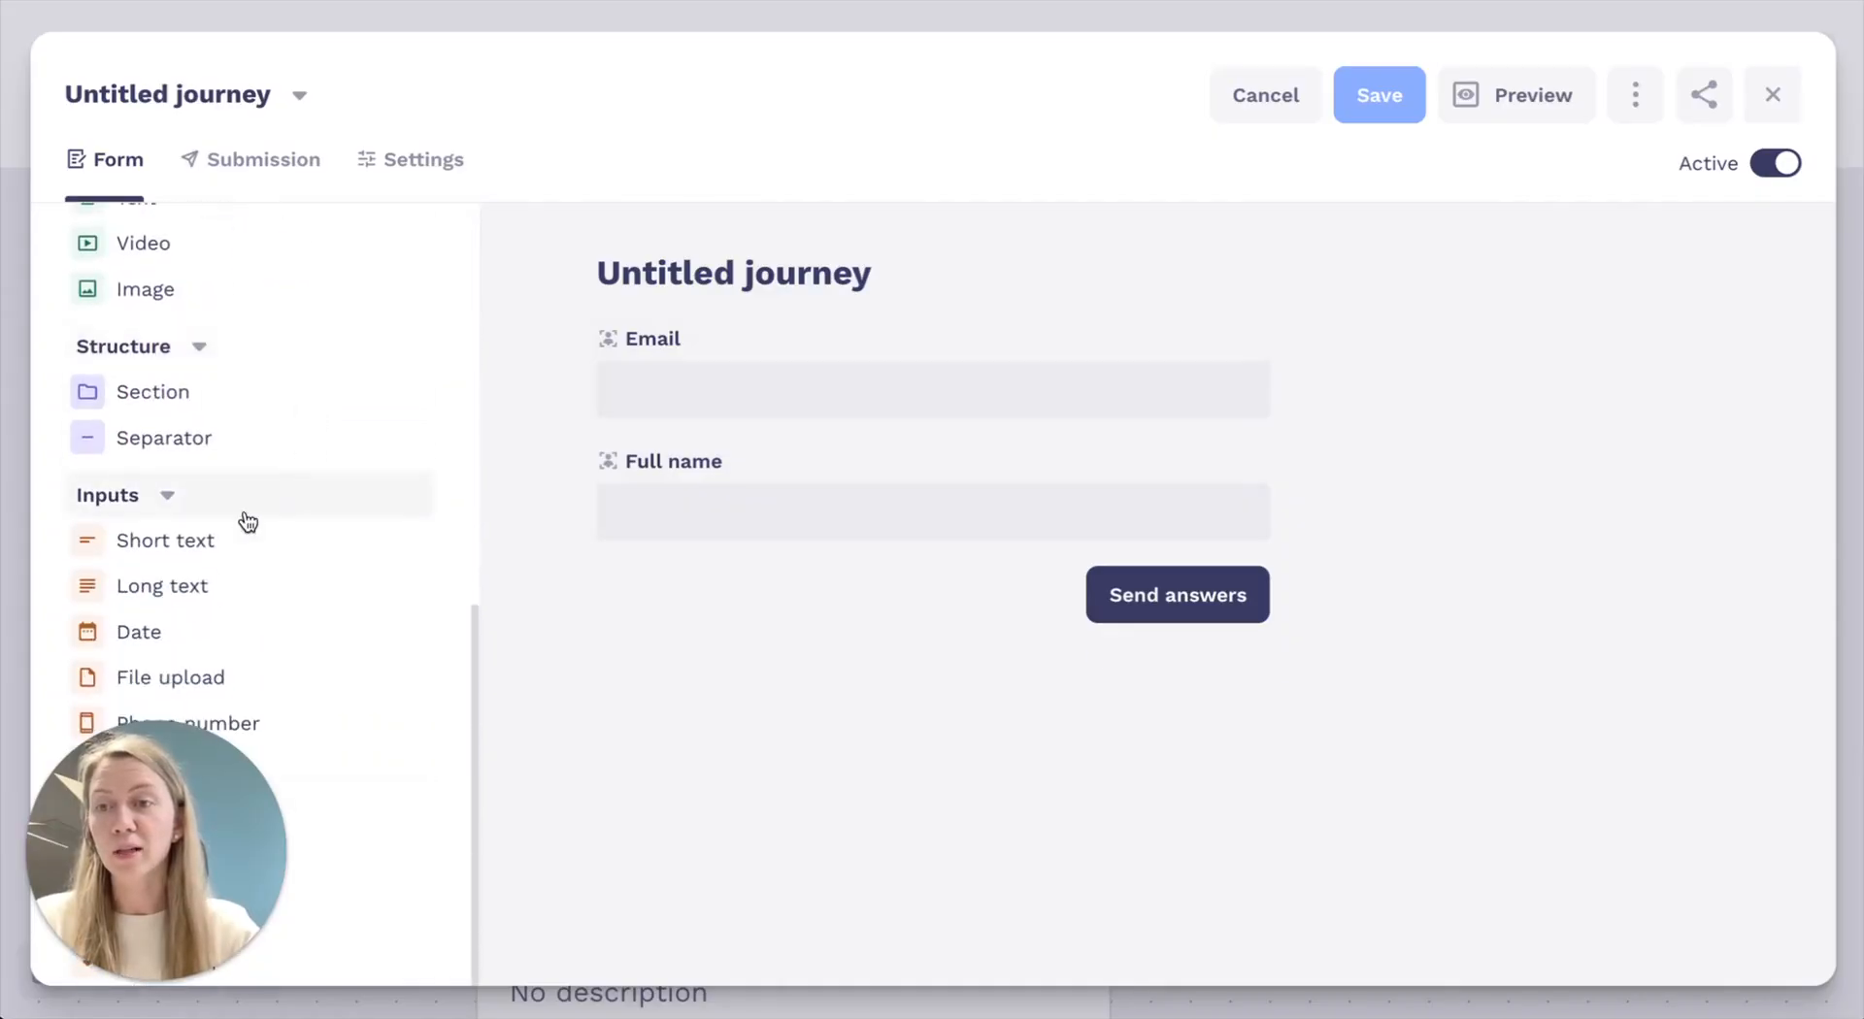
drag(236, 587, 657, 609)
click(1286, 515)
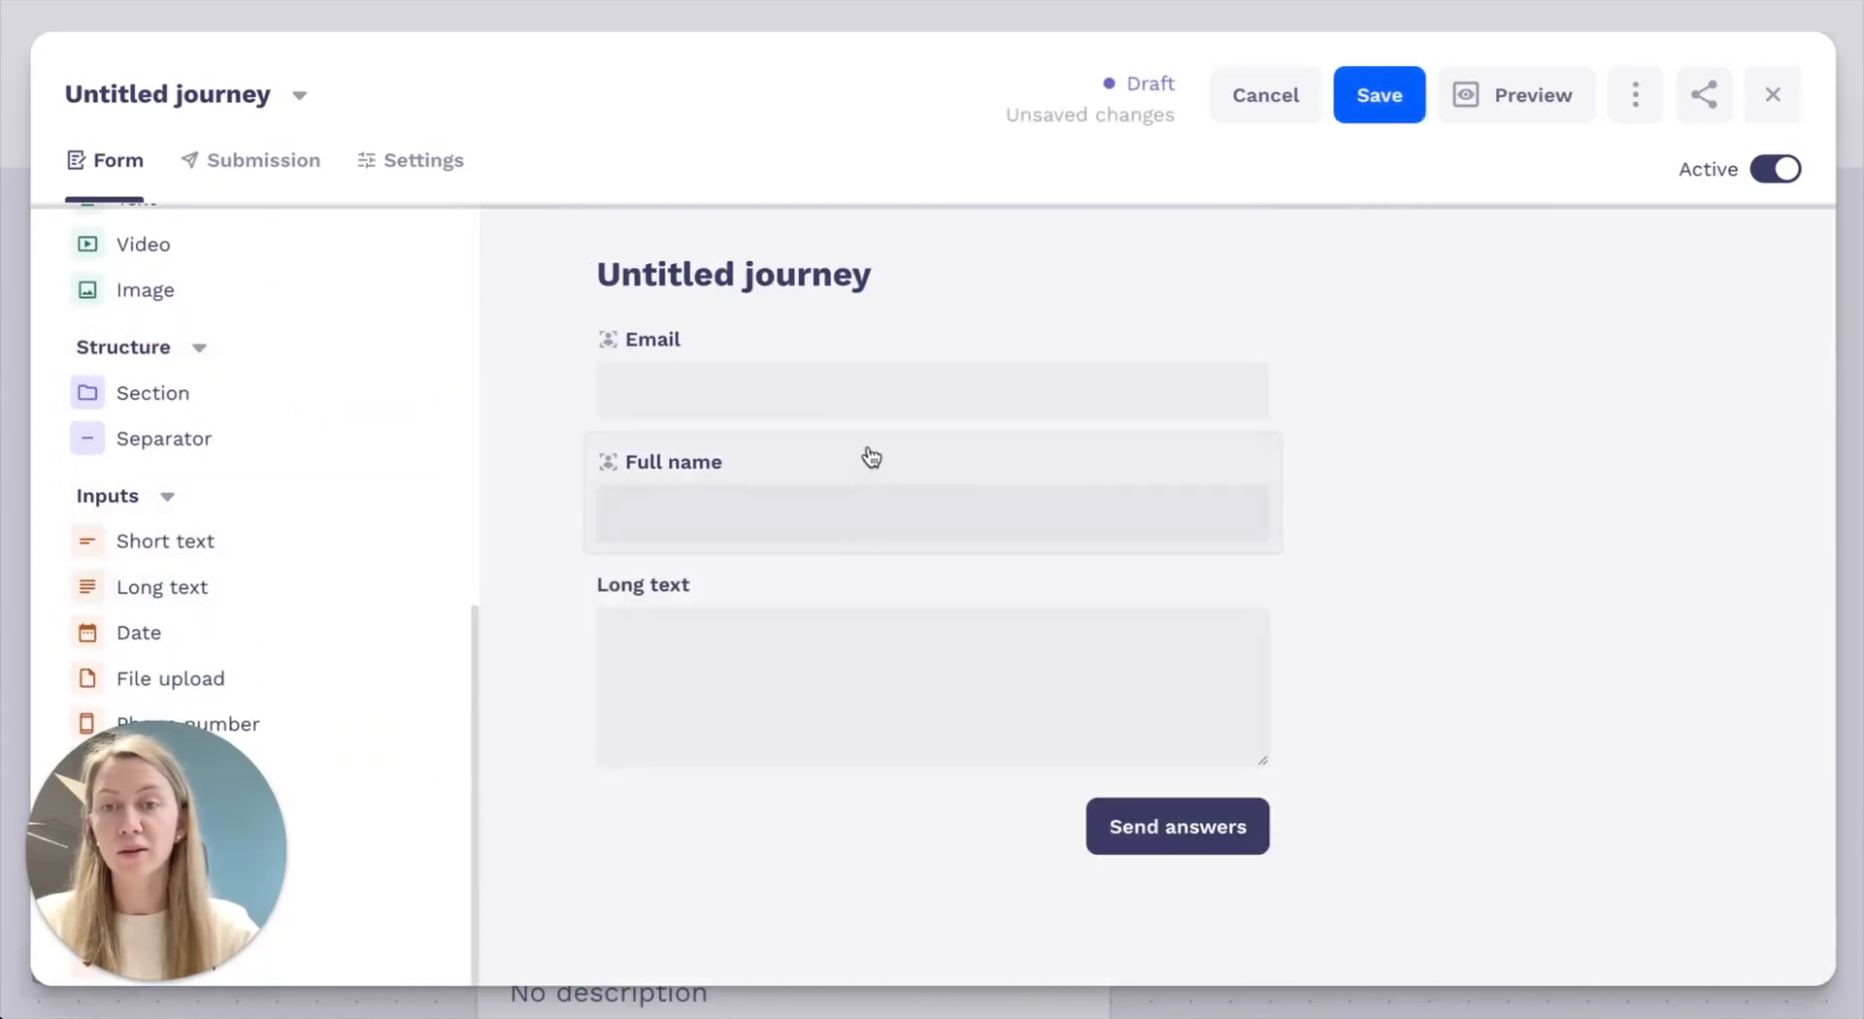
Change the external form's heading to "Test journey"
click(666, 283)
triple_click(743, 400)
text(Test)
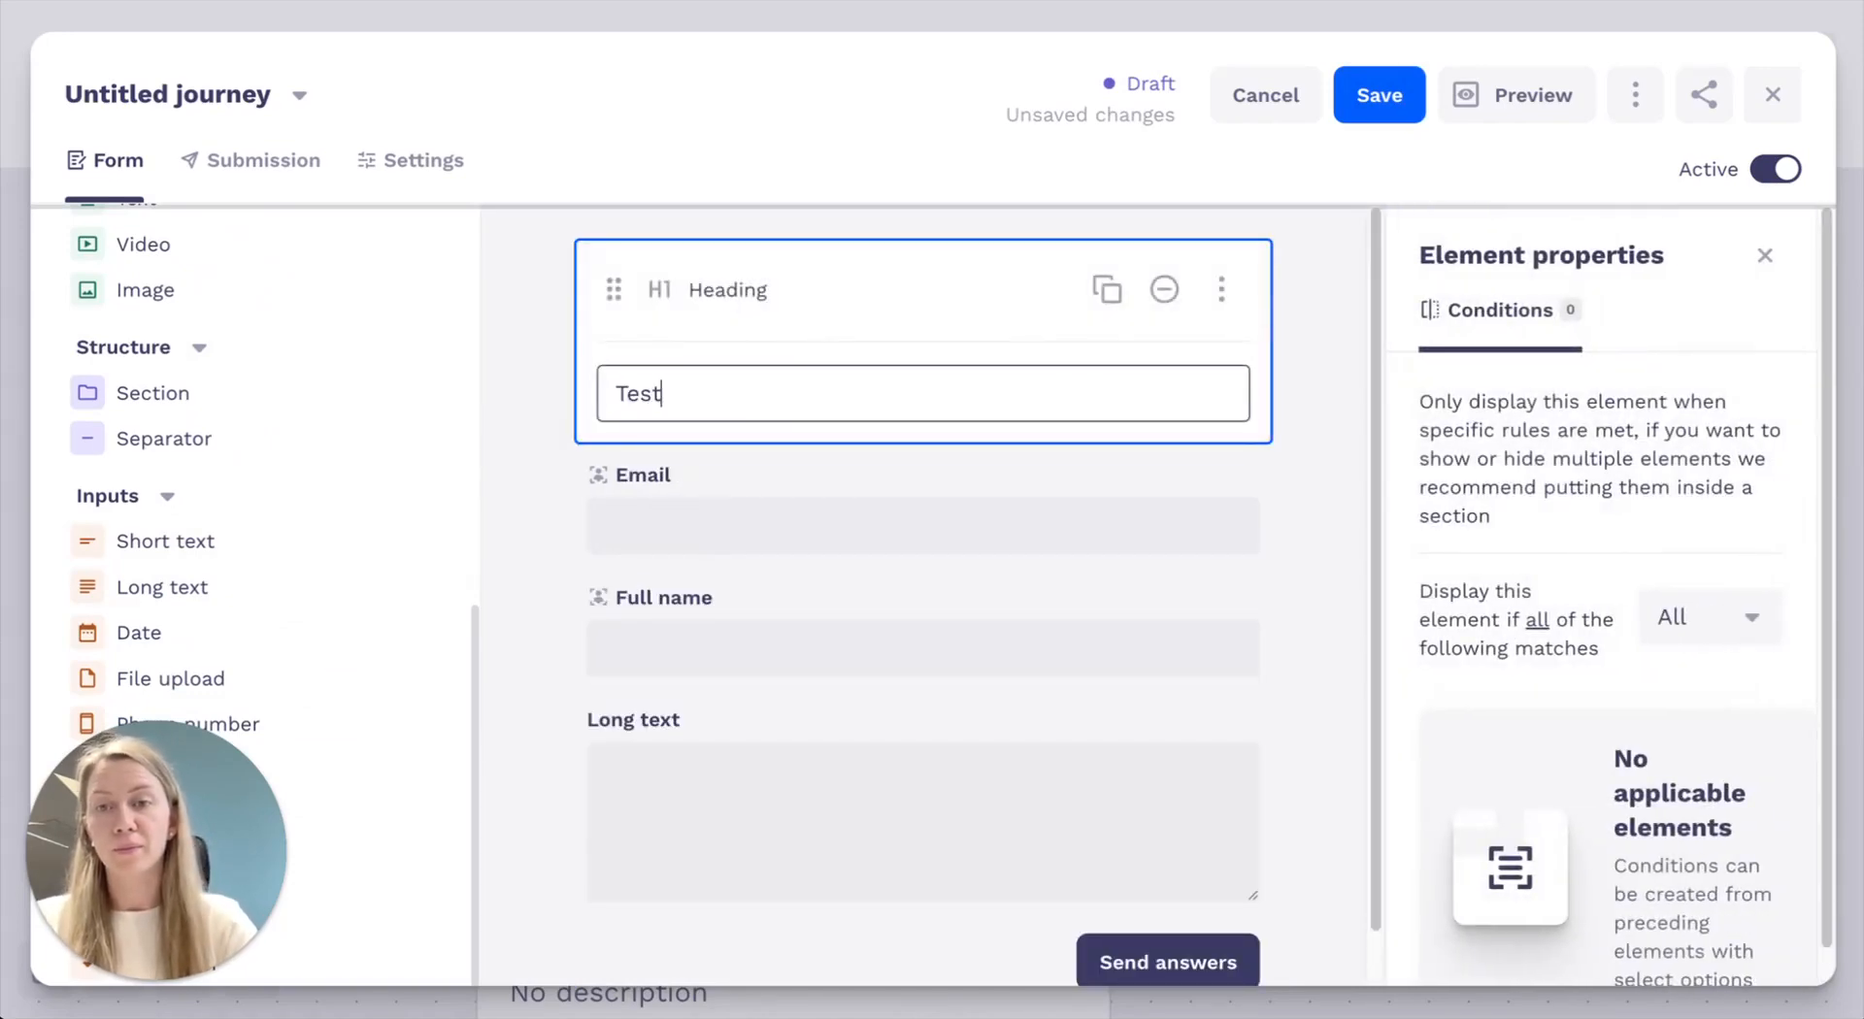
text( journey)
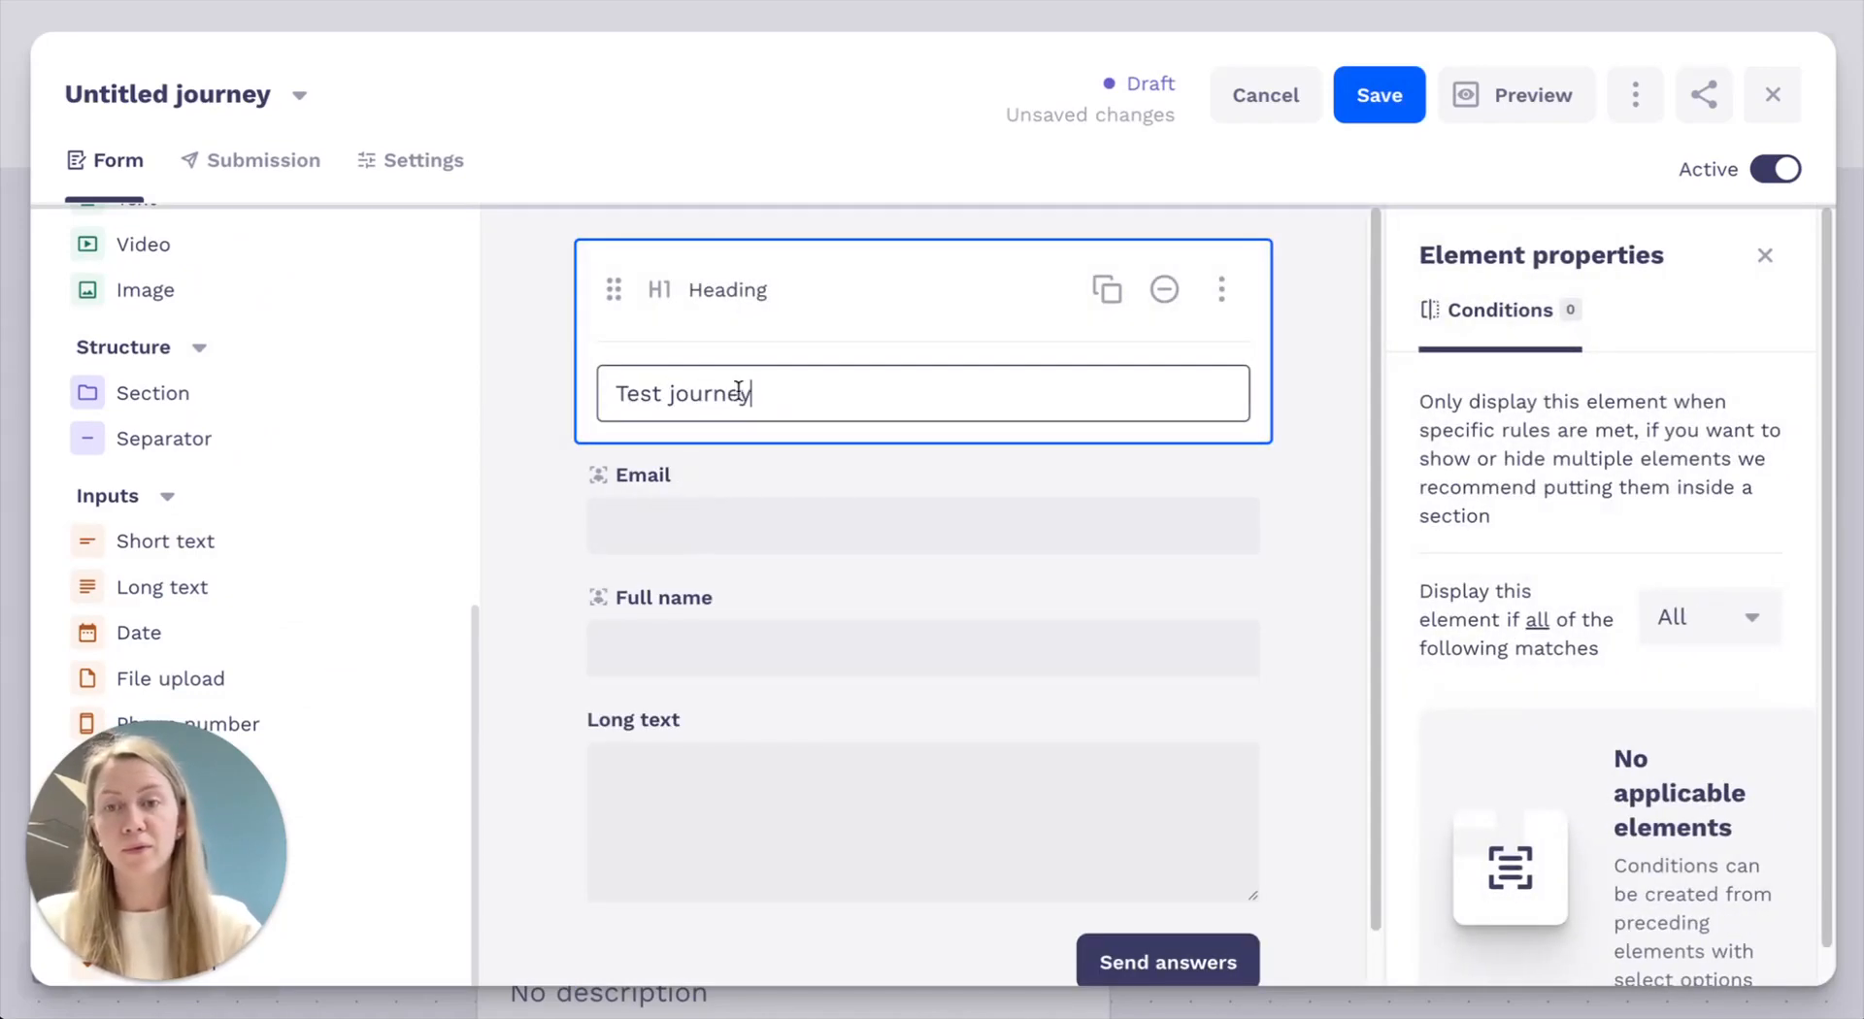
click(545, 352)
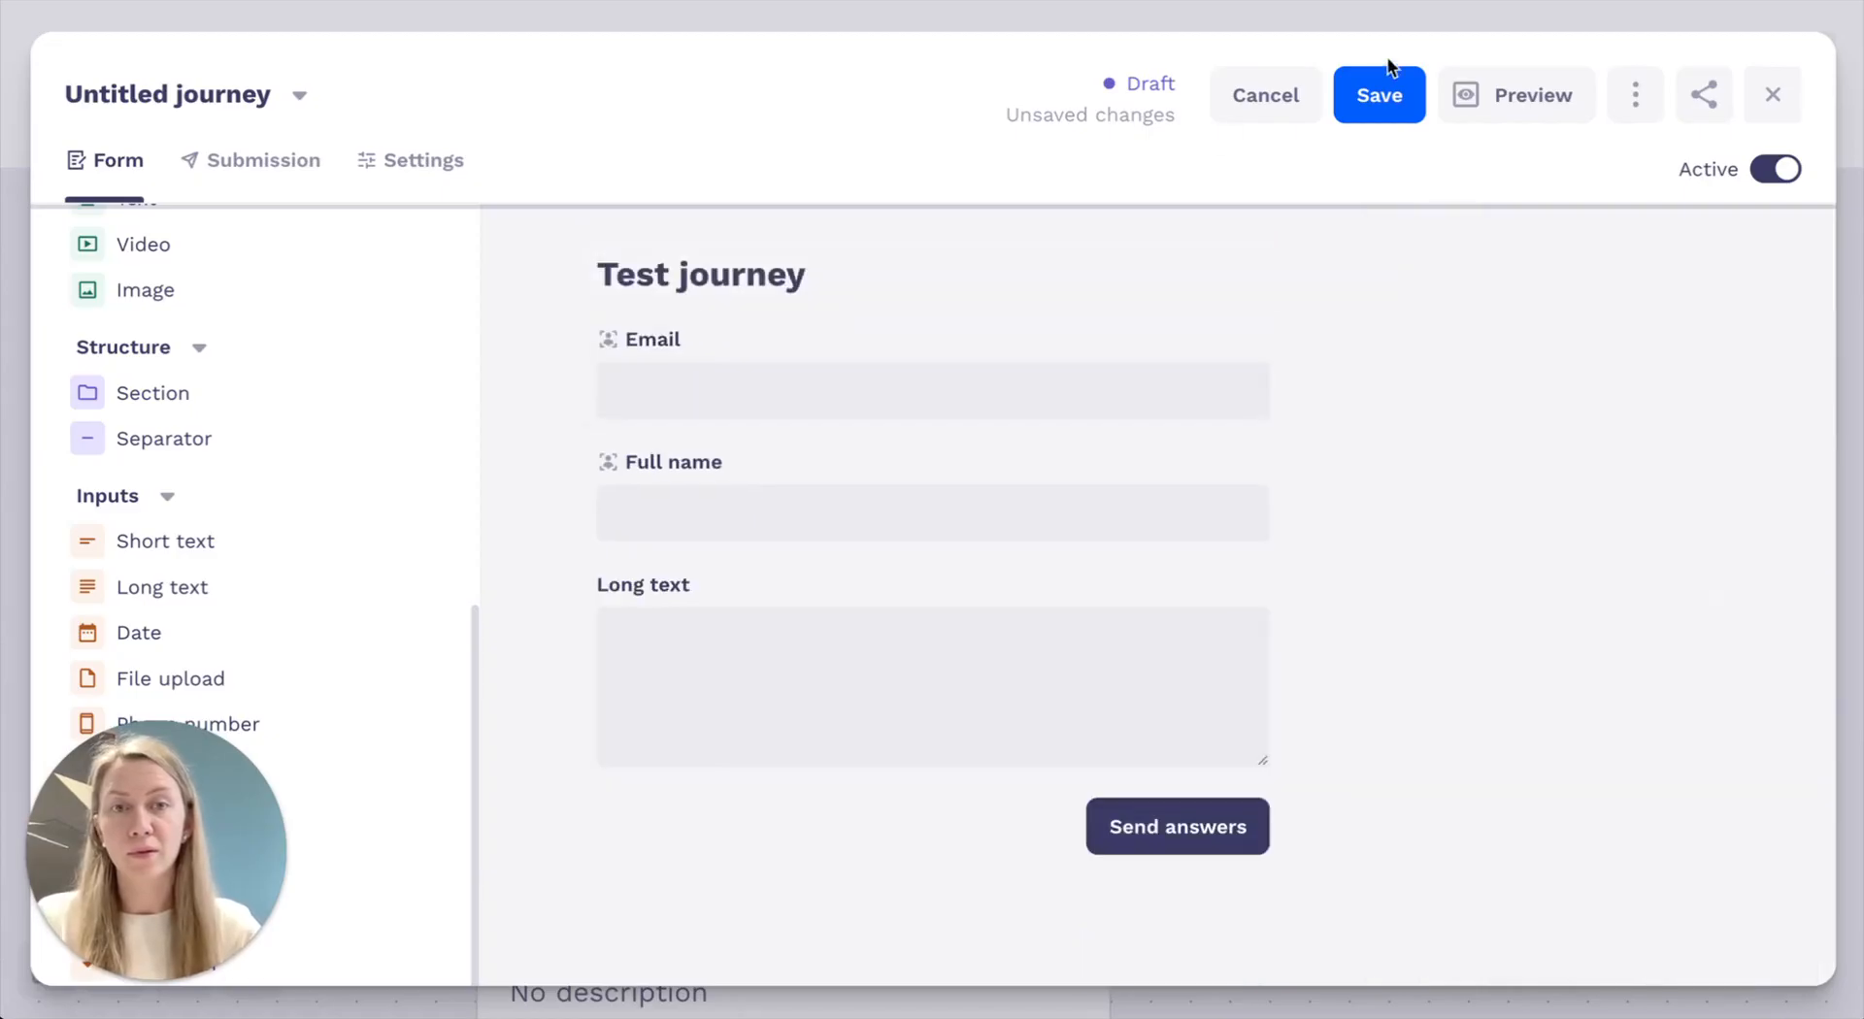
Open the external form's sharing options and copy the form submission link
click(1704, 100)
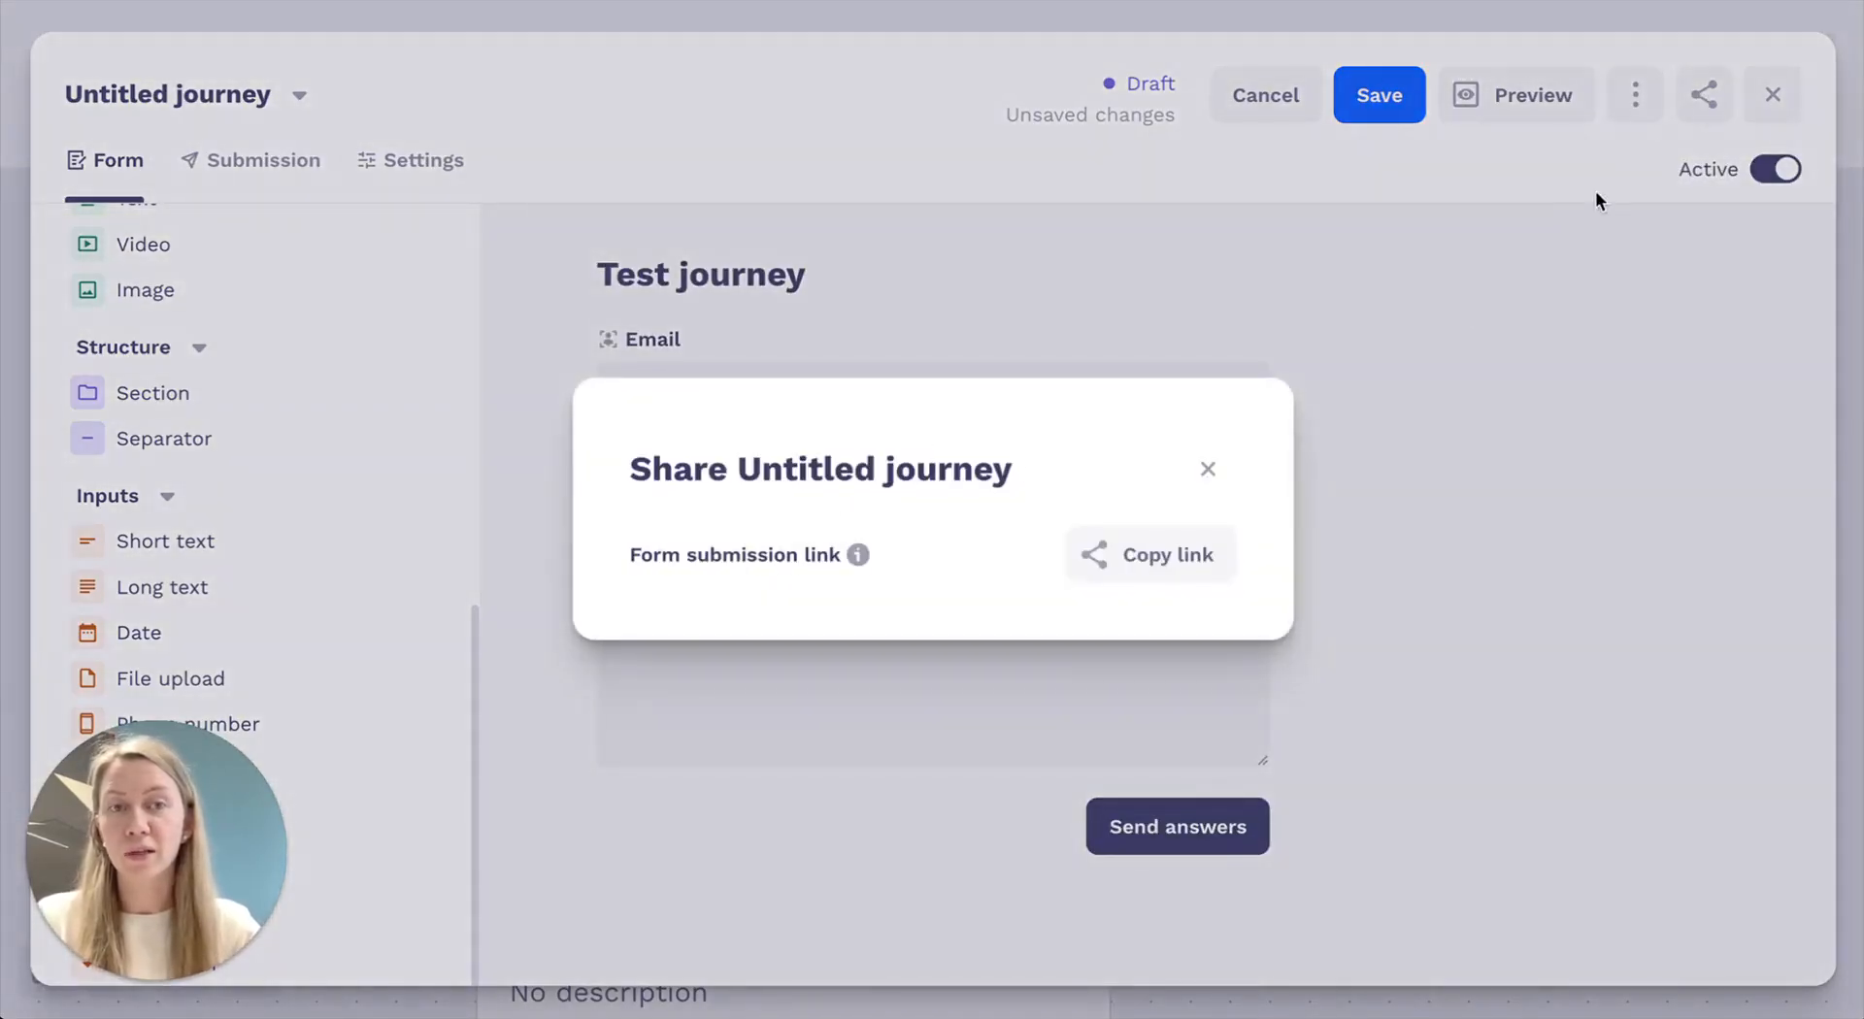
click(1700, 89)
click(1705, 97)
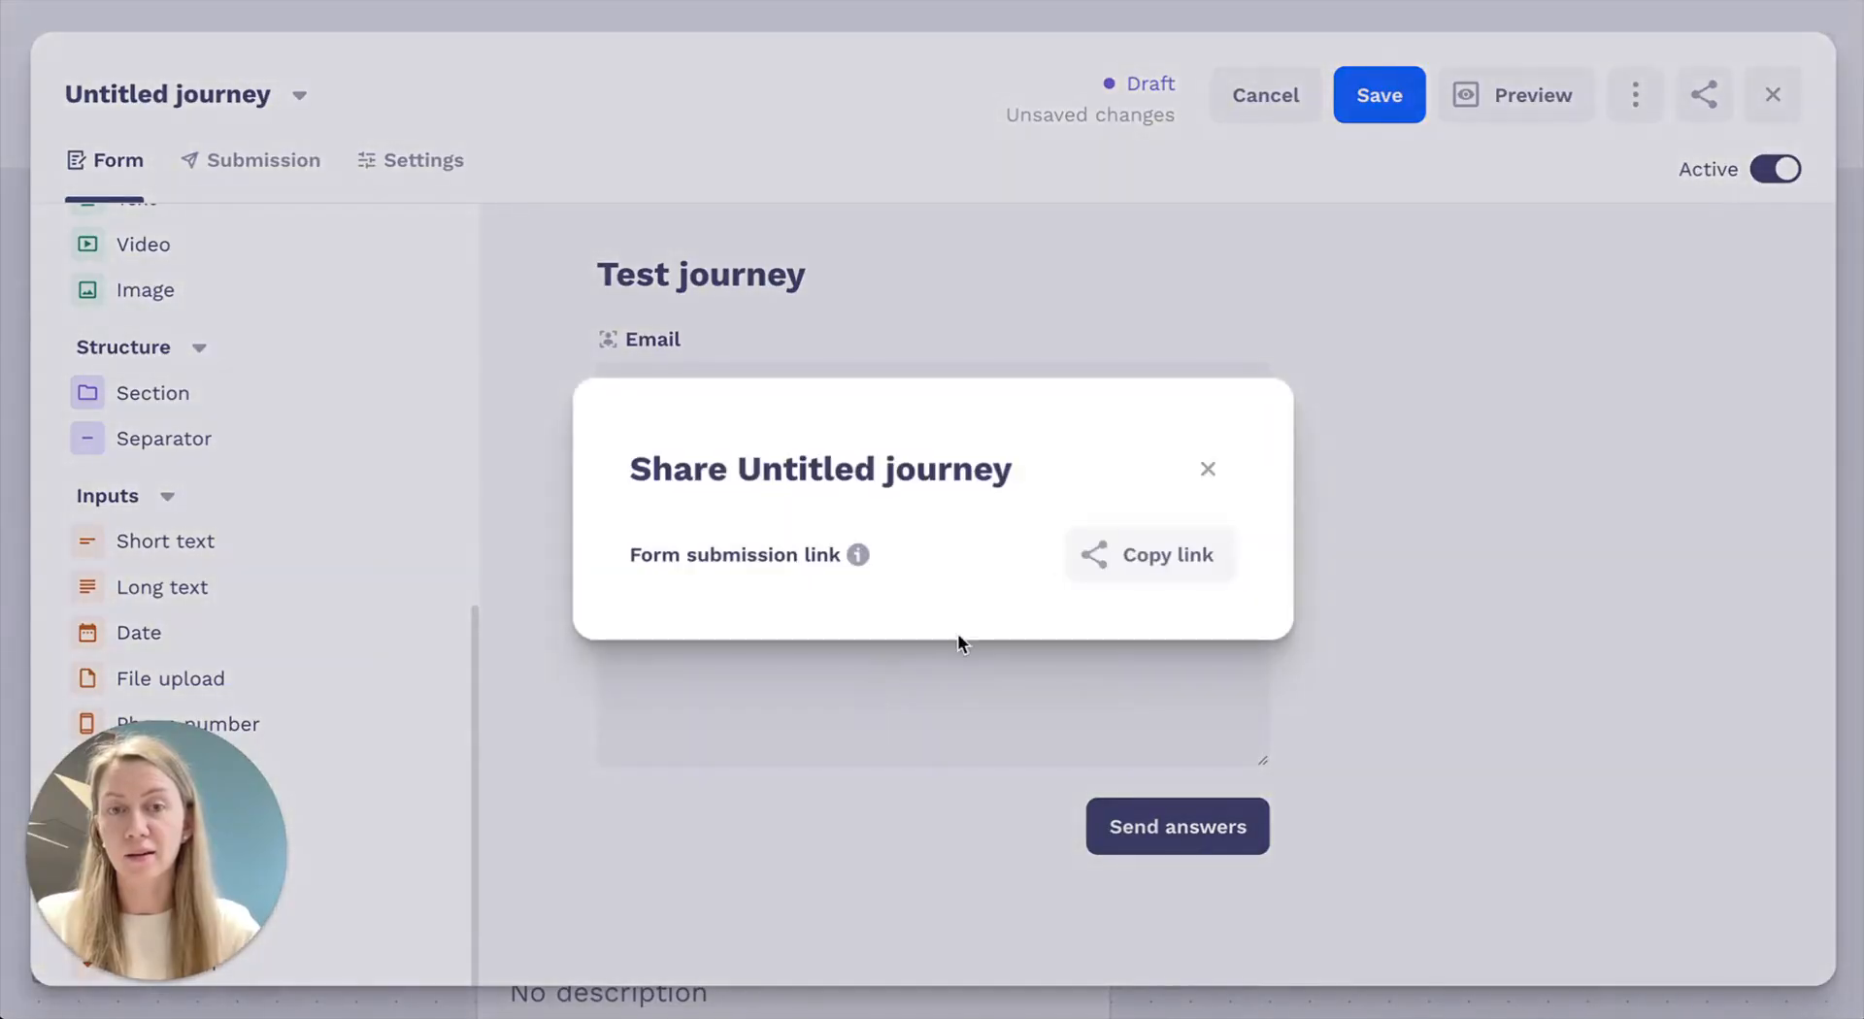
click(1118, 555)
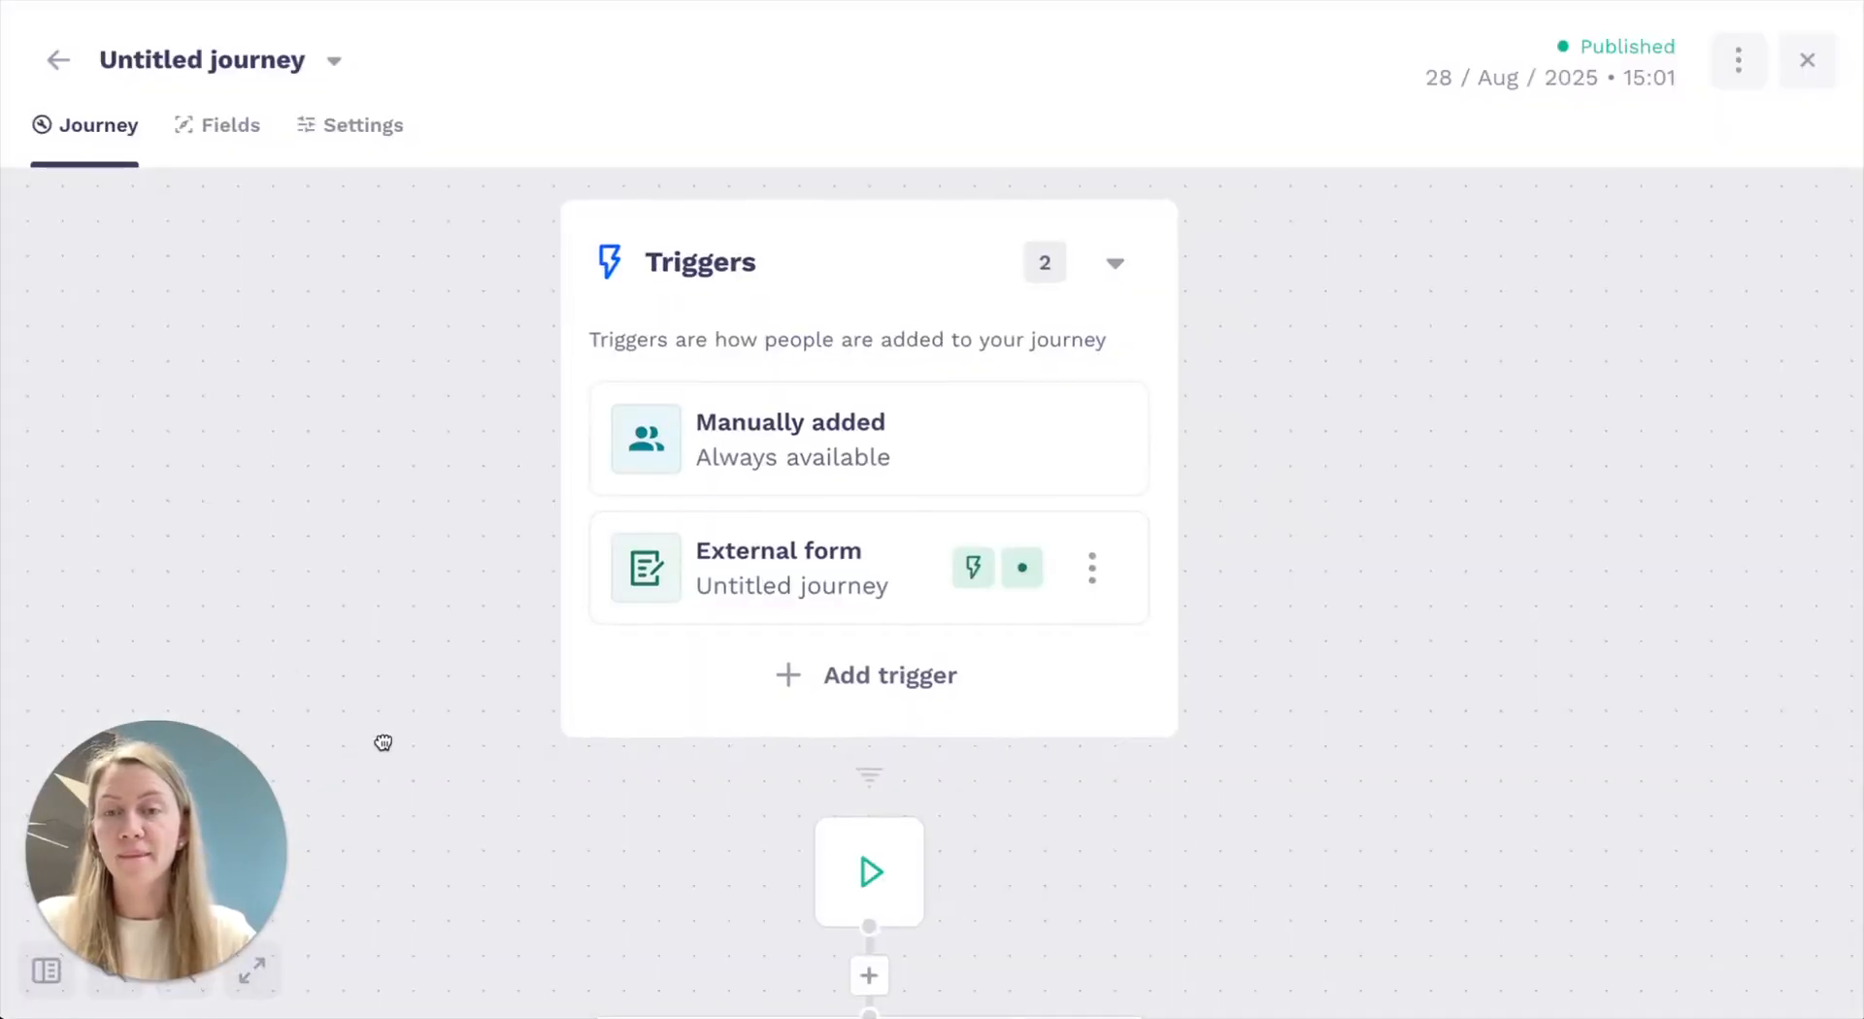
scroll(388, 709, down, 3)
scroll(449, 609, down, 2)
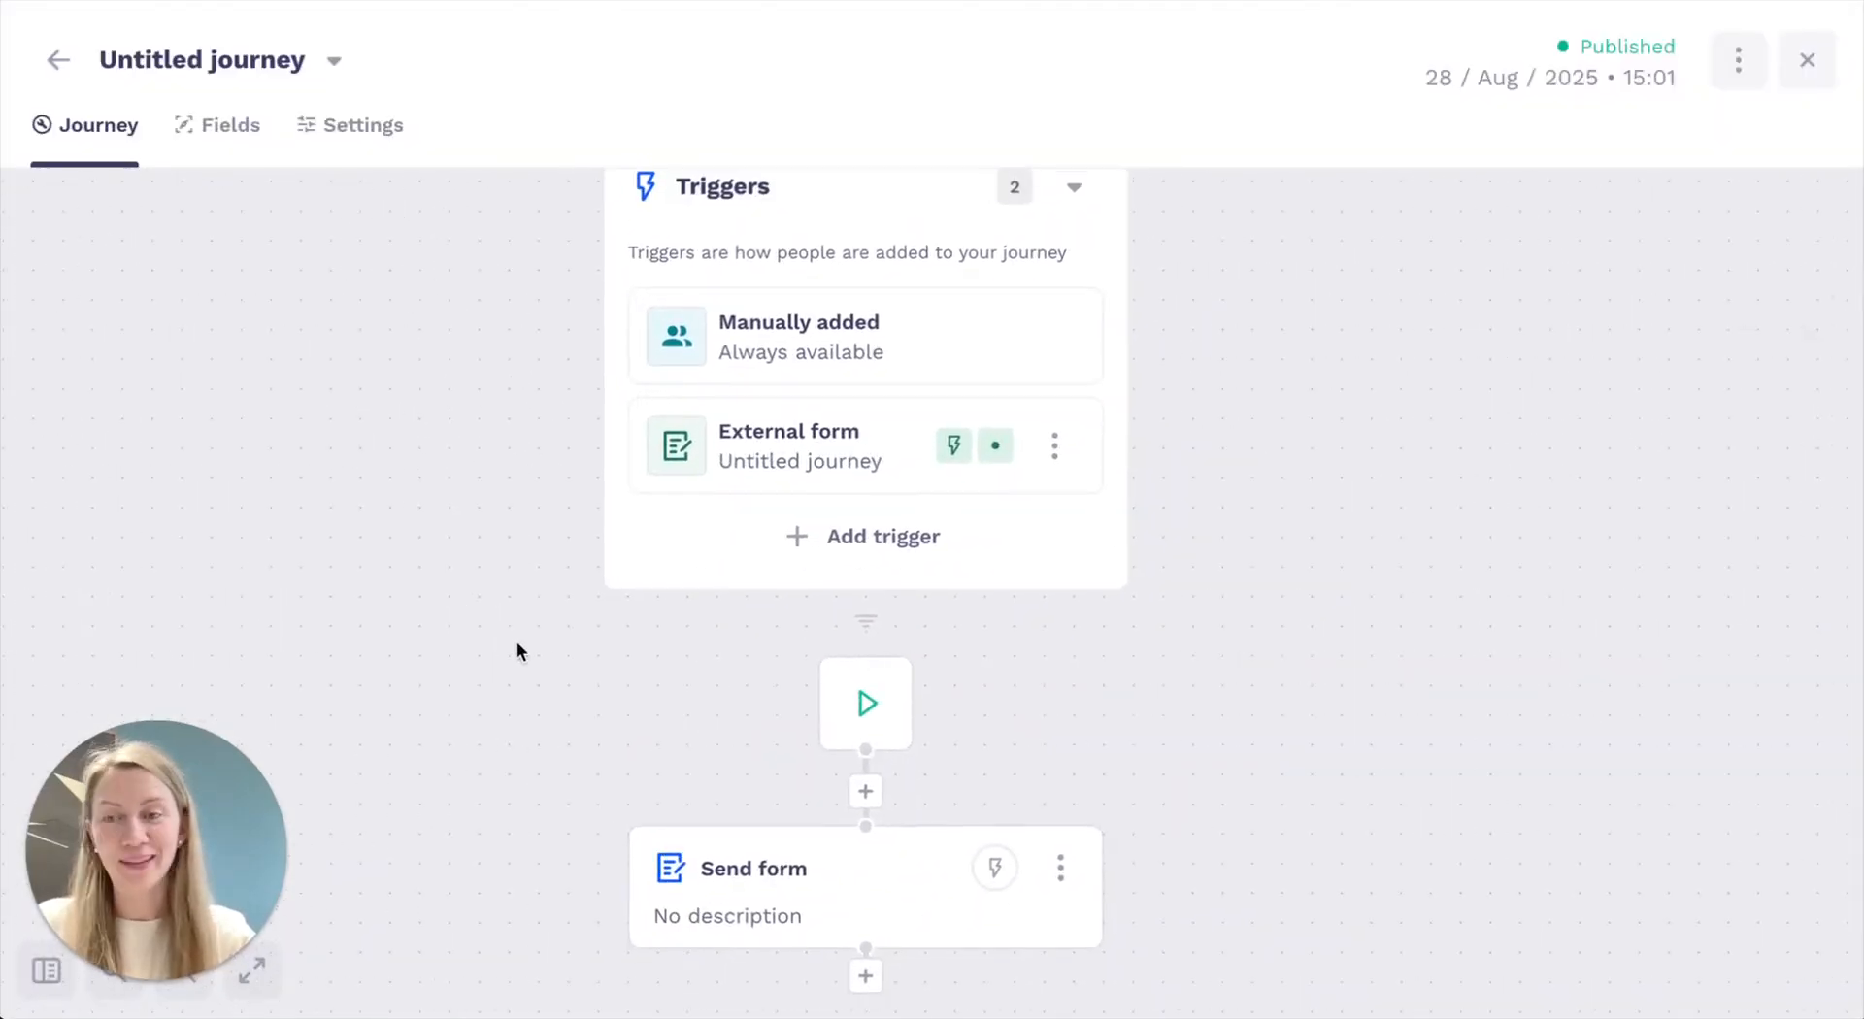